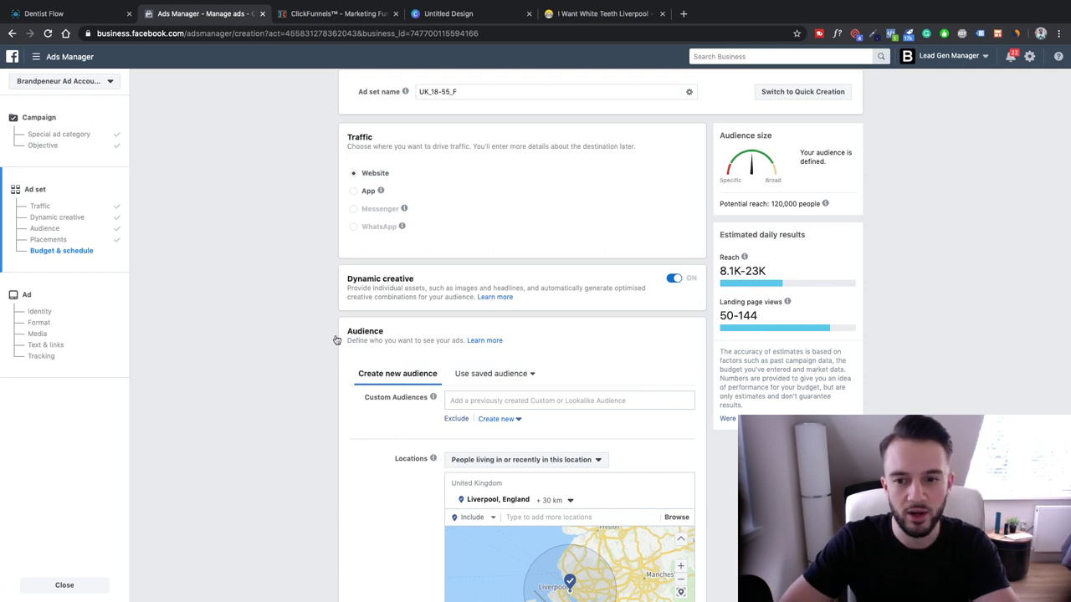
Show the Dentist Flow funnel map in MindMup after glancing at the dental page and Ads Manager tabs
left_click(25, 13)
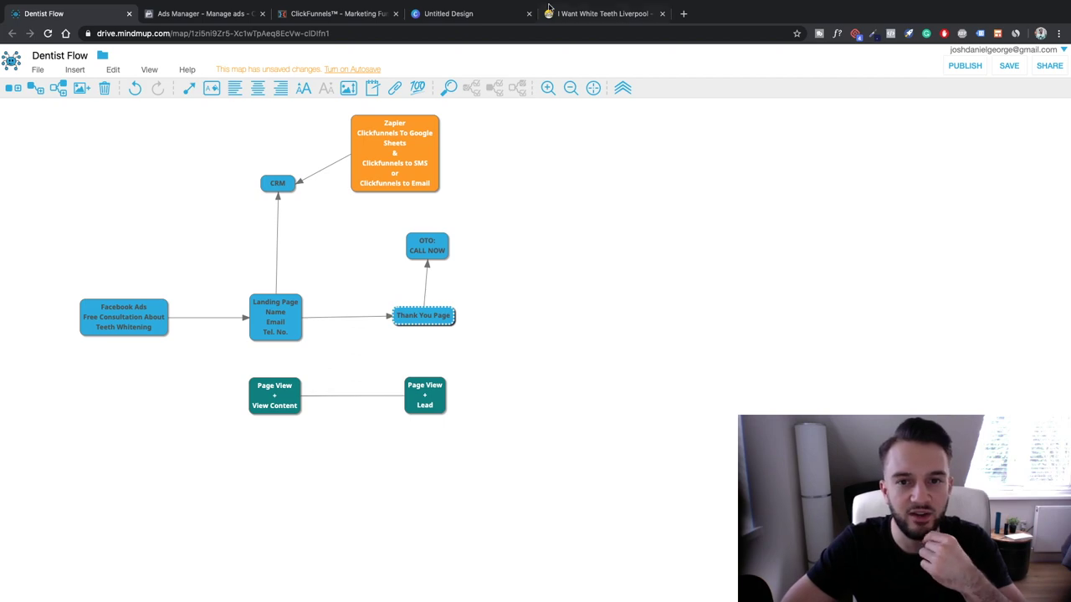
left_click(548, 12)
left_click(162, 15)
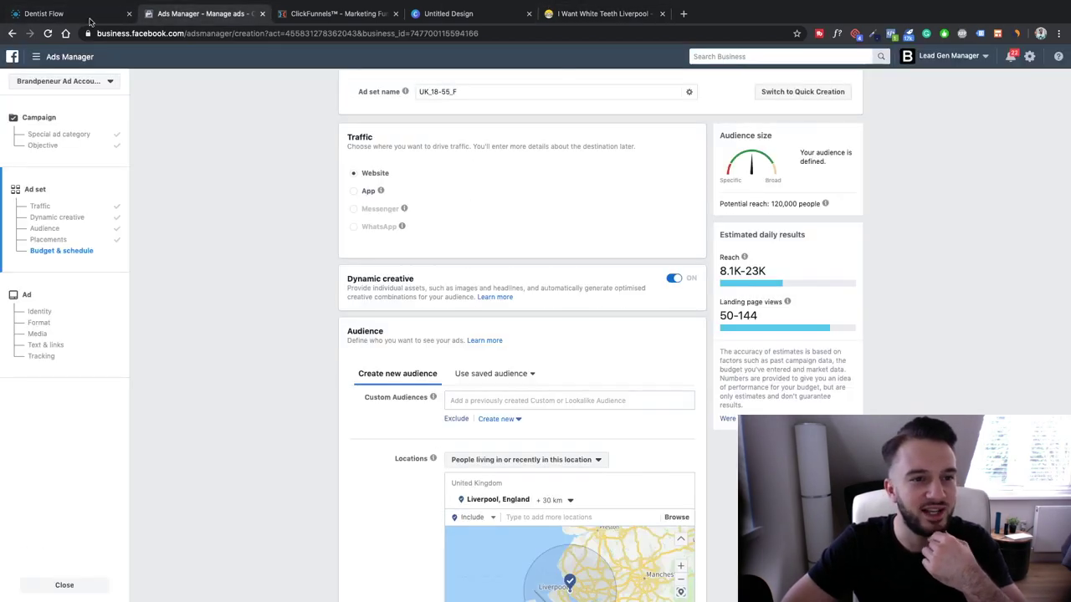
left_click(51, 14)
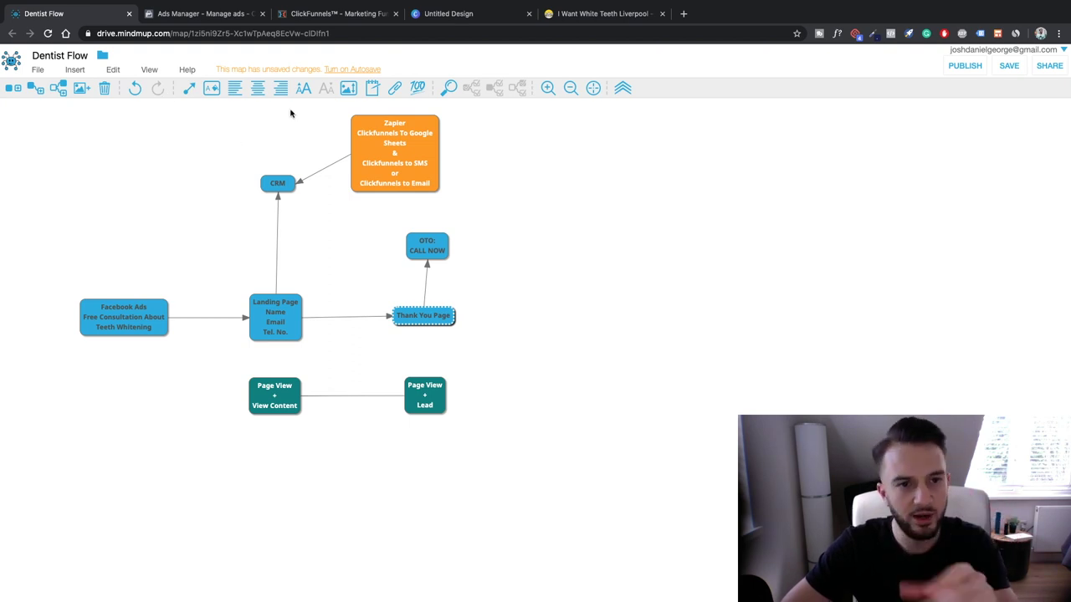
Review ad set UK_18-55_F: women 18–55 within 30 km of Liverpool, Teeth cleaning interests, placements
left_click(208, 15)
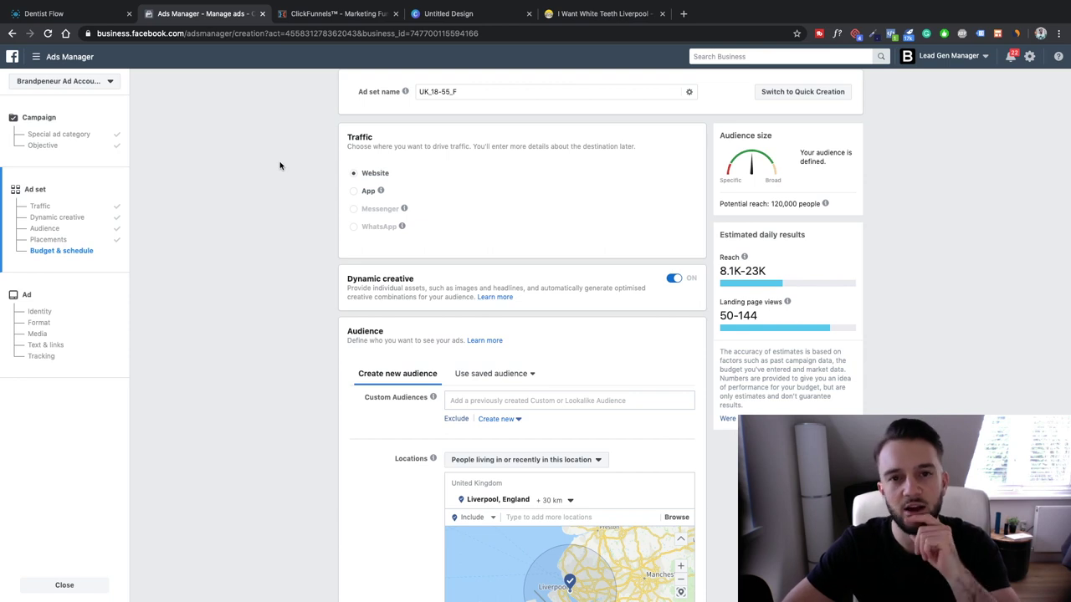
scroll(280, 165, "up", 1)
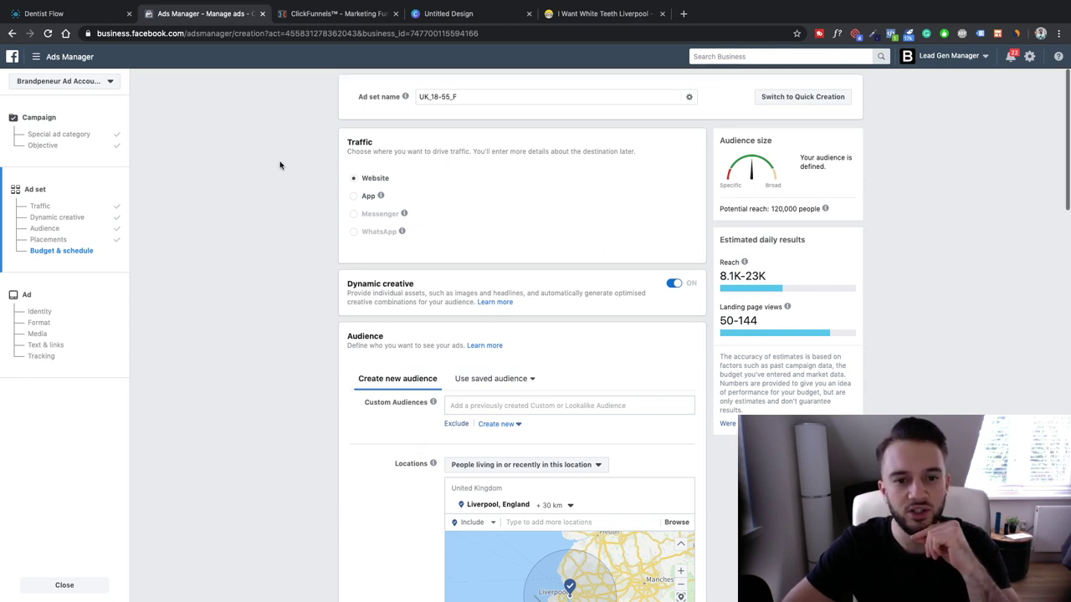
scroll(280, 165, "down", 3)
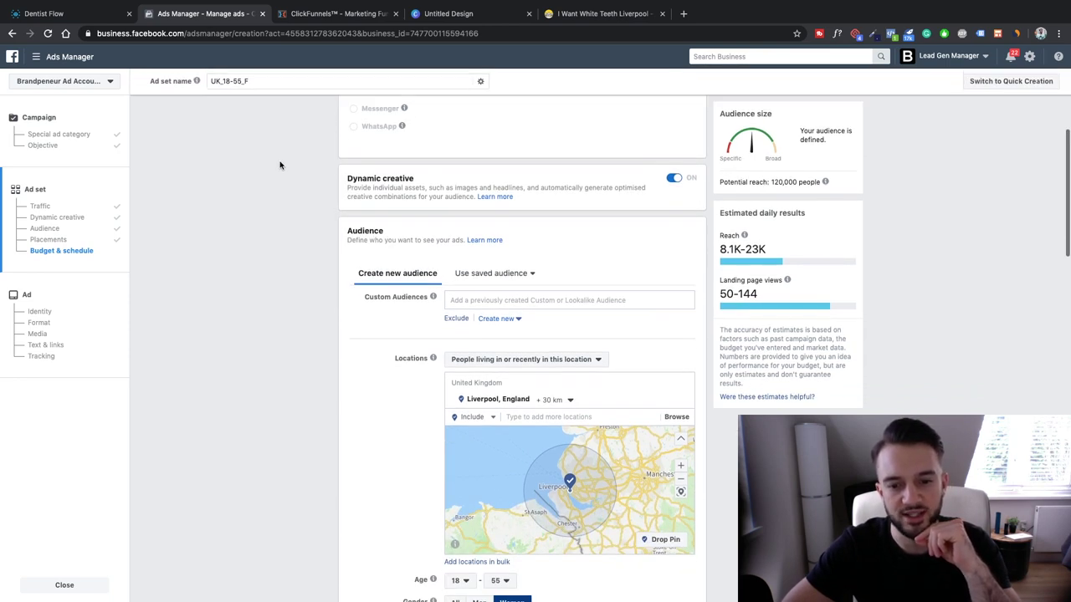
scroll(280, 165, "down", 2)
scroll(280, 165, "down", 1)
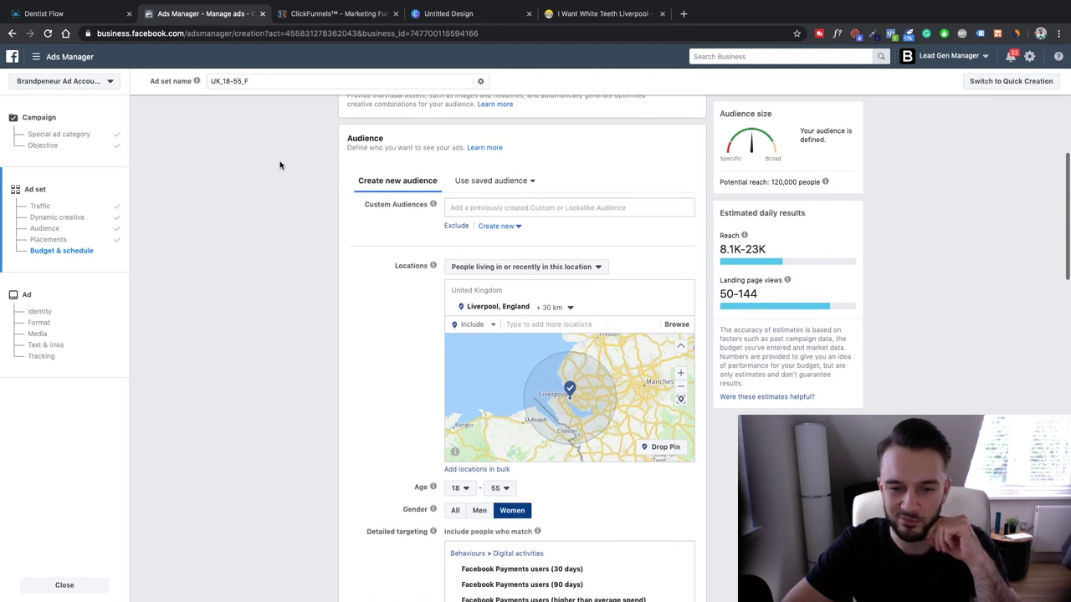
scroll(280, 165, "up", 1)
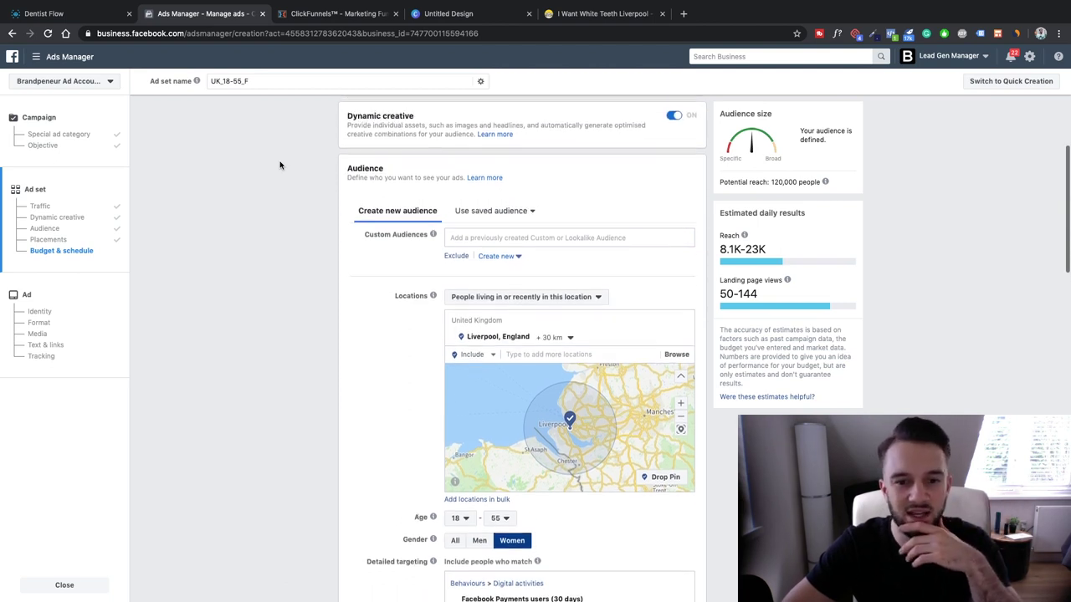
scroll(280, 165, "down", 10)
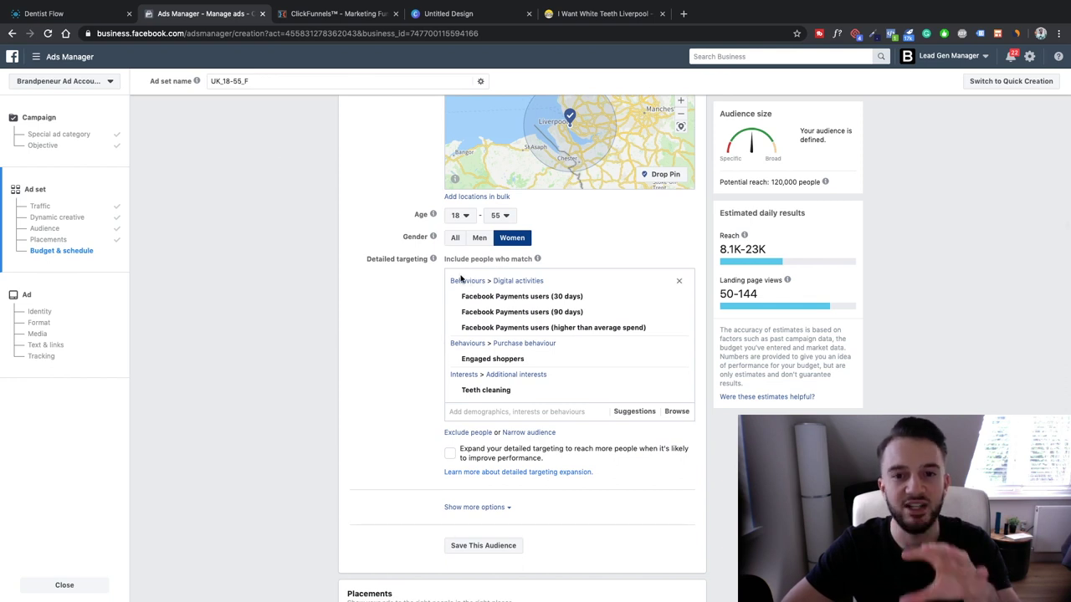
mouse_move(502, 390)
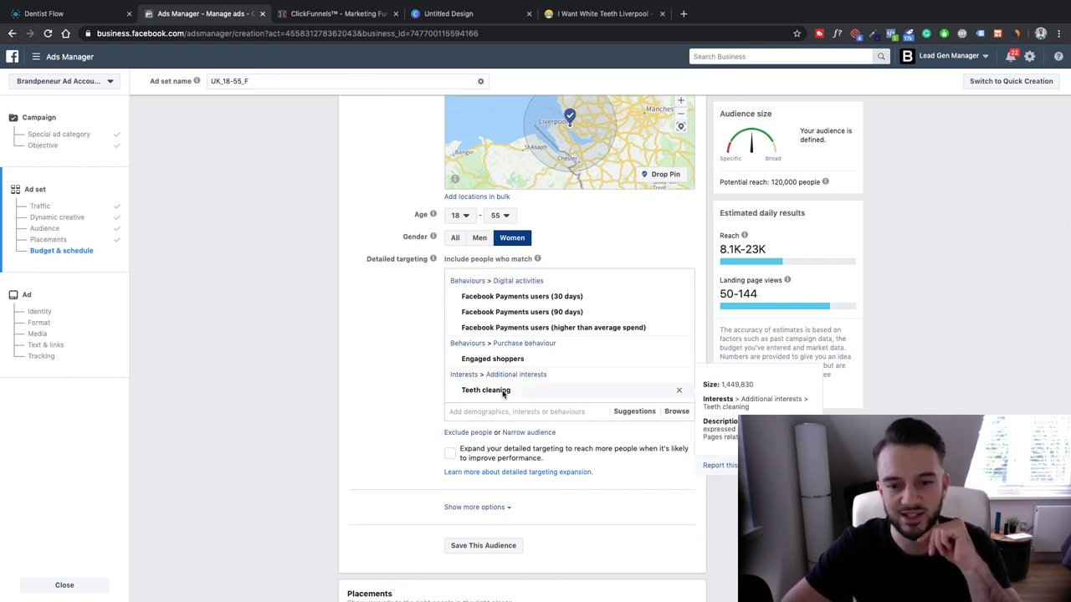
mouse_move(506, 360)
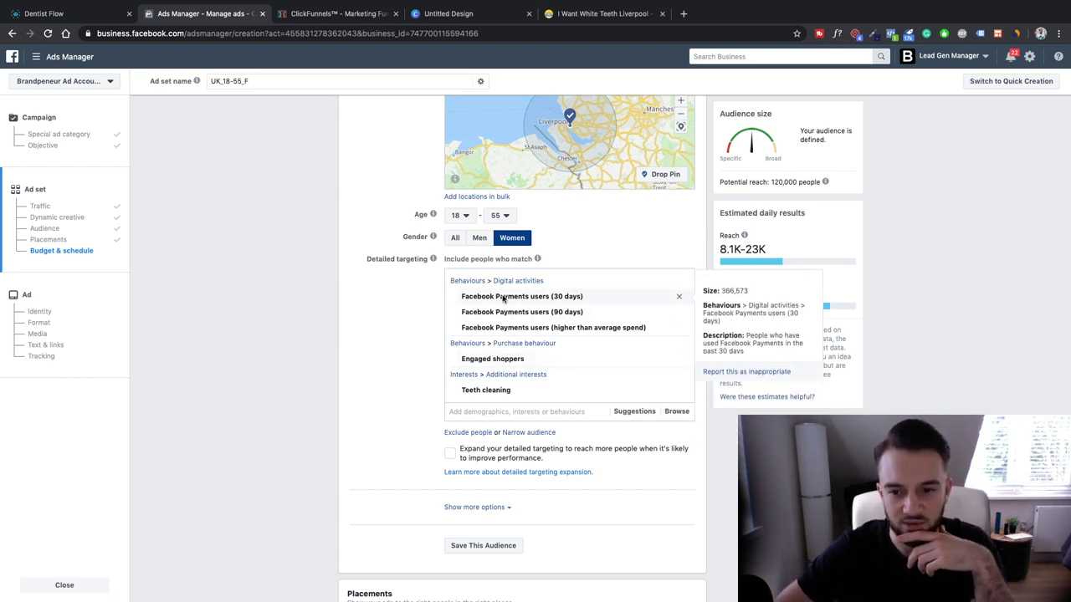
scroll(391, 388, "up", 1)
scroll(392, 389, "up", 2)
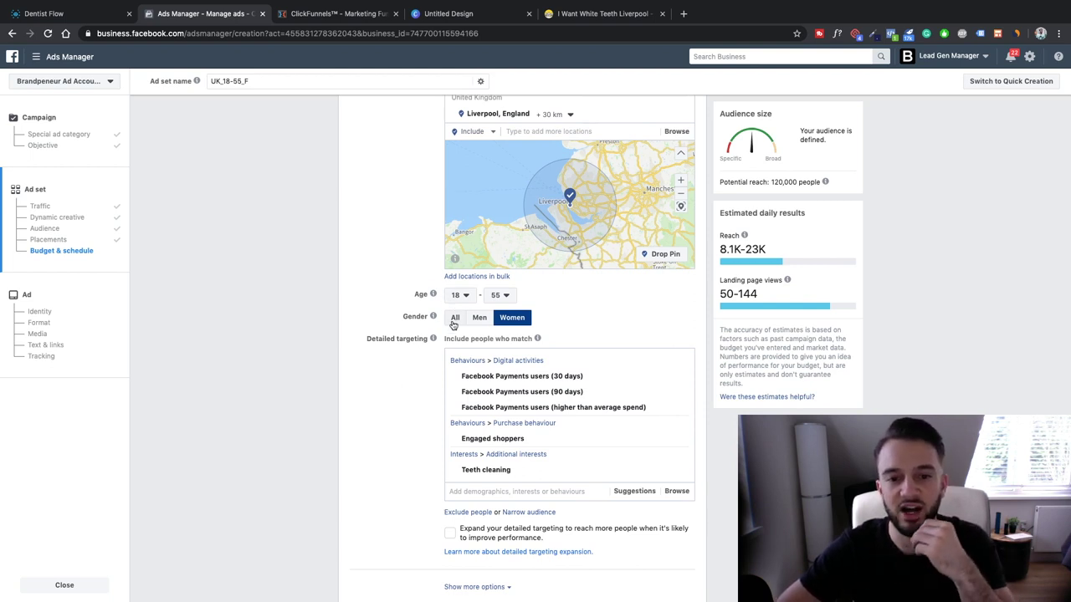
scroll(454, 317, "up", 10)
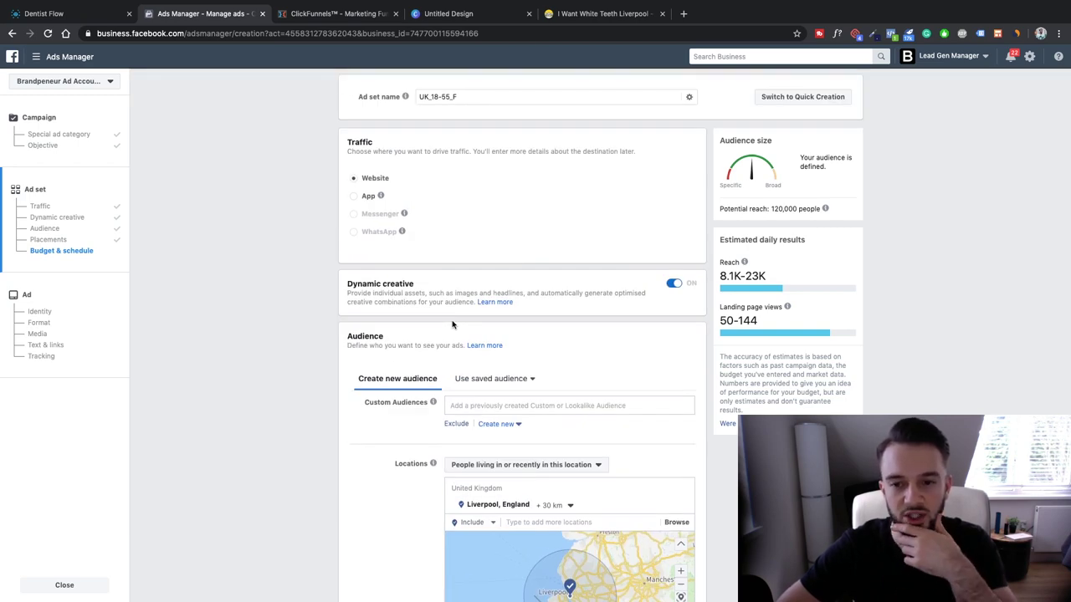
scroll(452, 325, "down", 15)
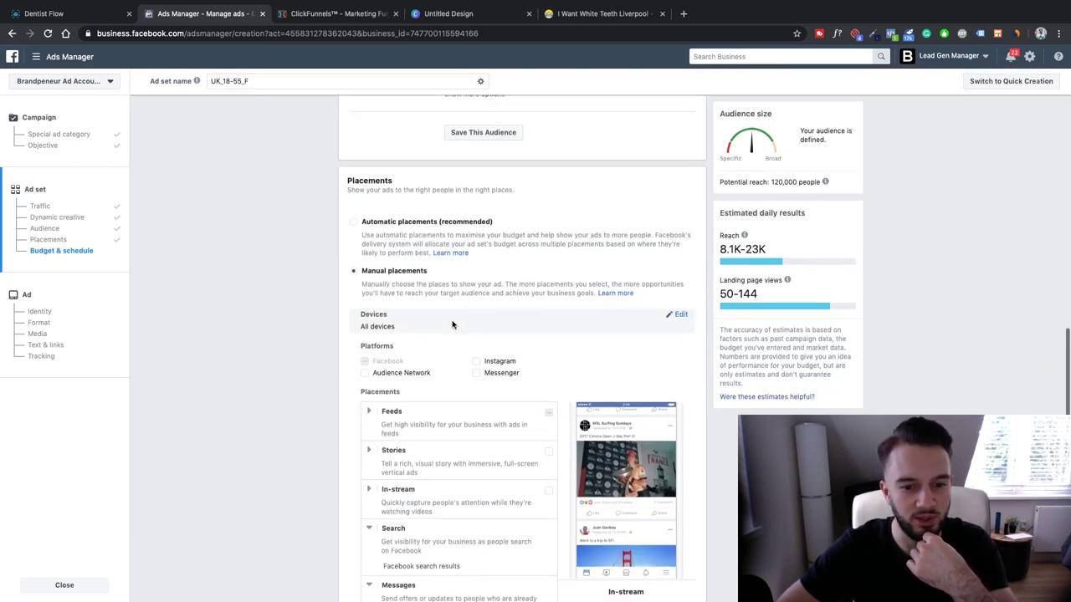
scroll(452, 324, "up", 1)
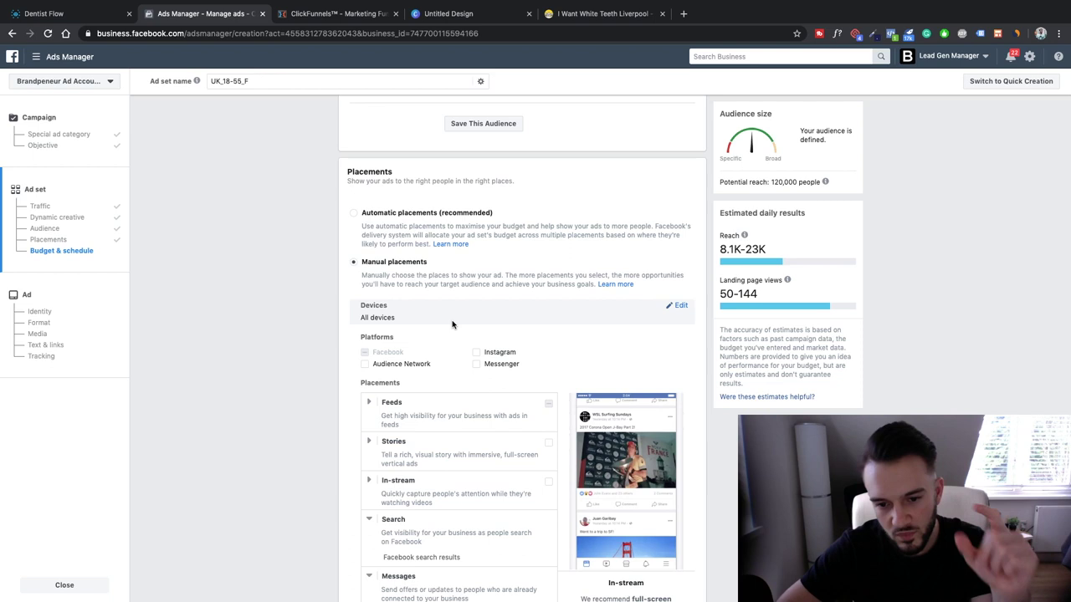
scroll(452, 325, "up", 3)
scroll(452, 325, "up", 10)
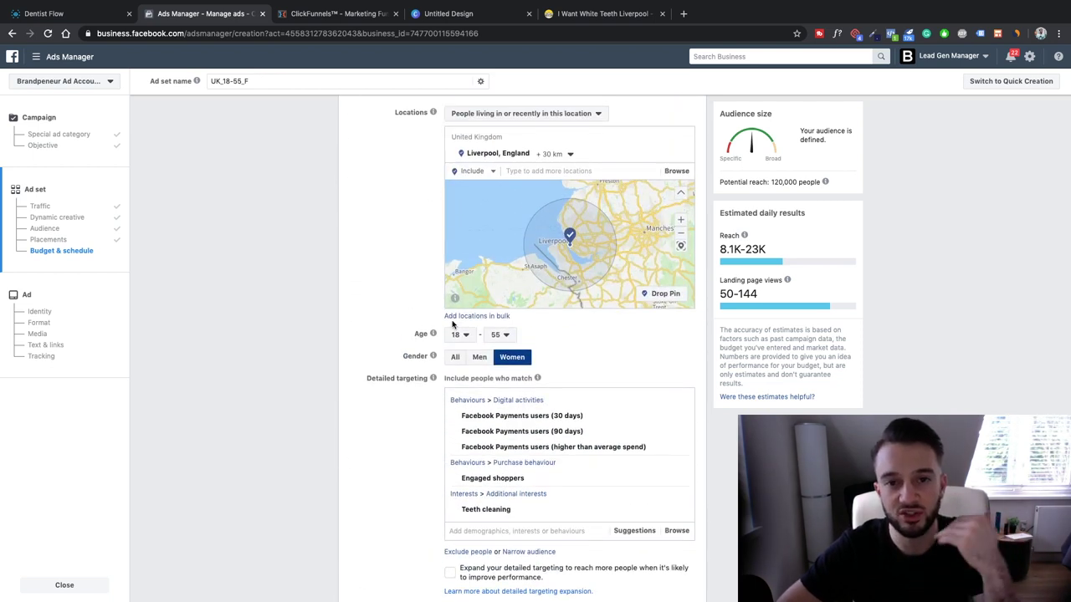
scroll(451, 325, "down", 5)
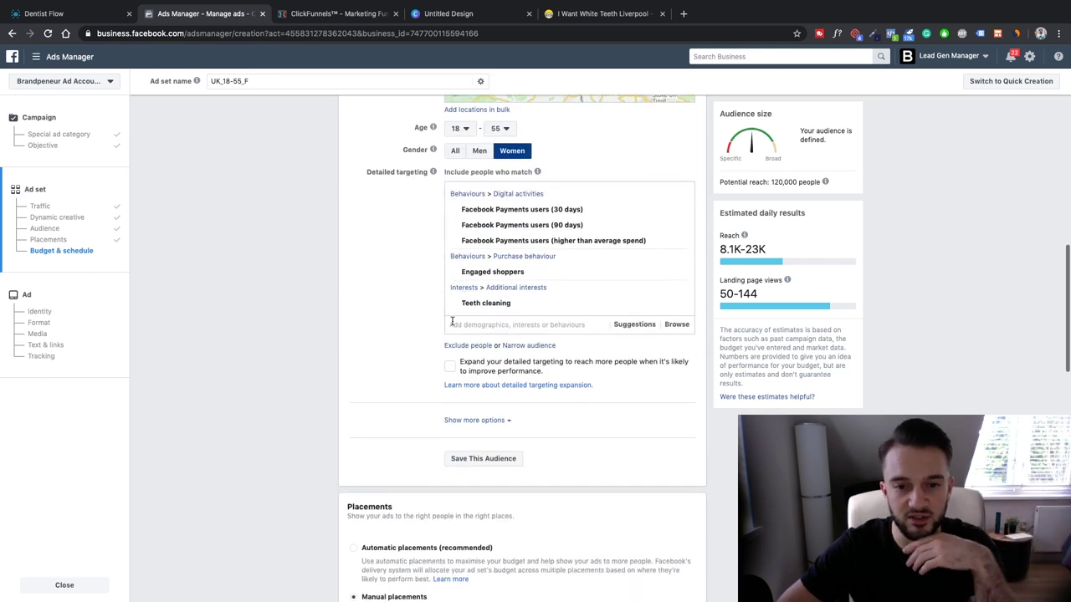
scroll(452, 324, "up", 5)
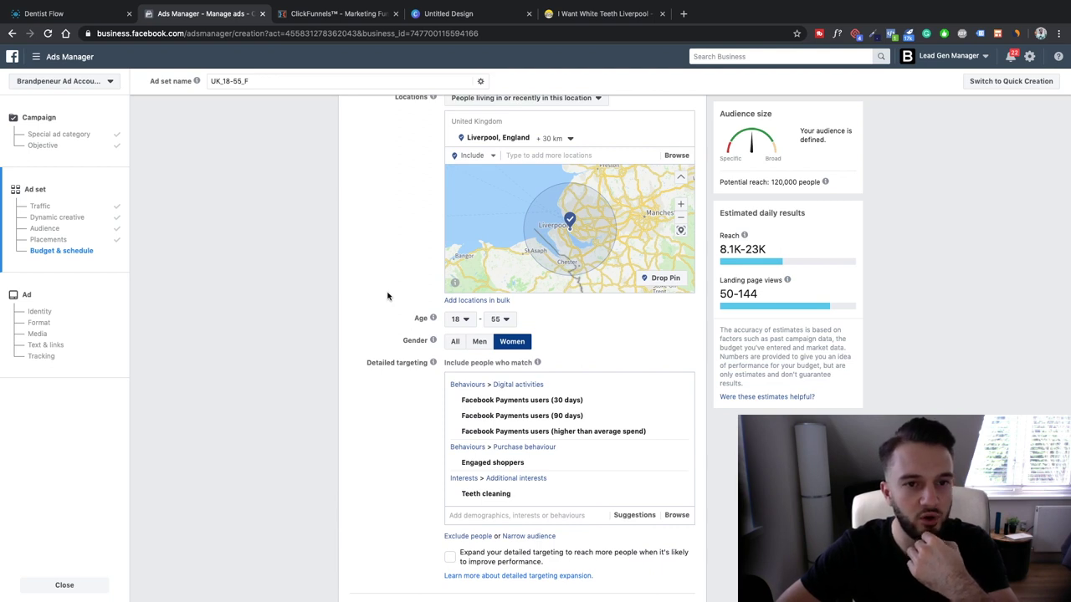
Open the Dentist Demo Funnel's Email Optin Templates gallery and browse it
left_click(345, 15)
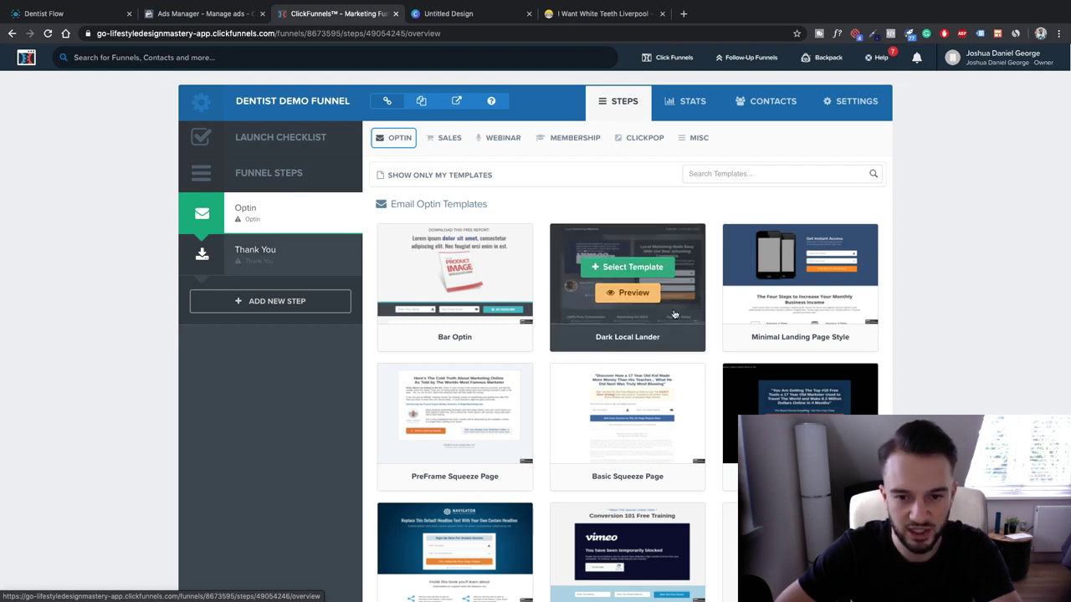
scroll(552, 230, "down", 2)
scroll(559, 229, "down", 12)
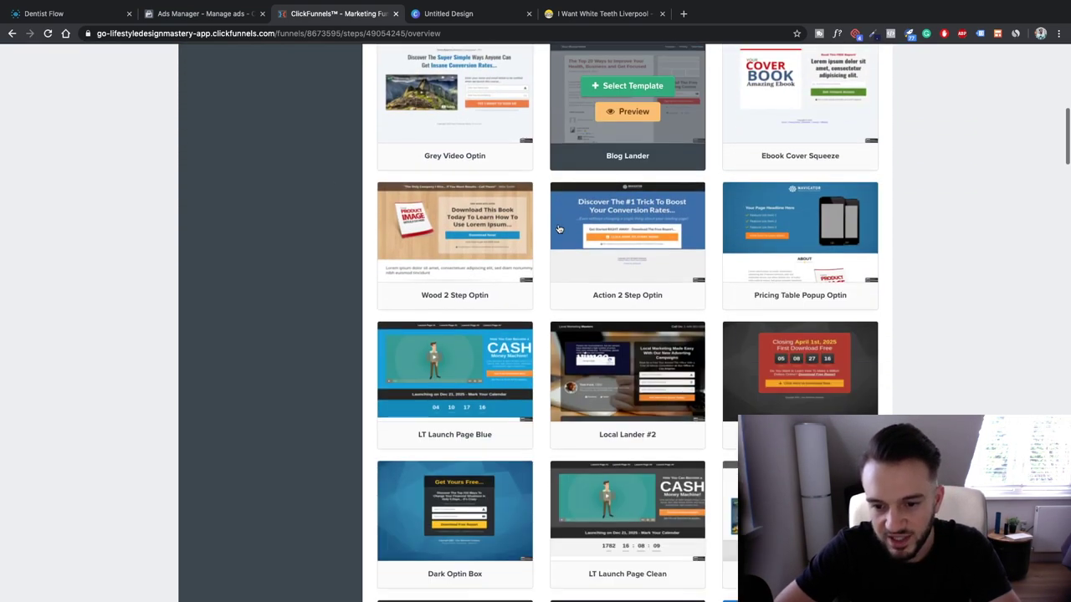
scroll(559, 229, "down", 8)
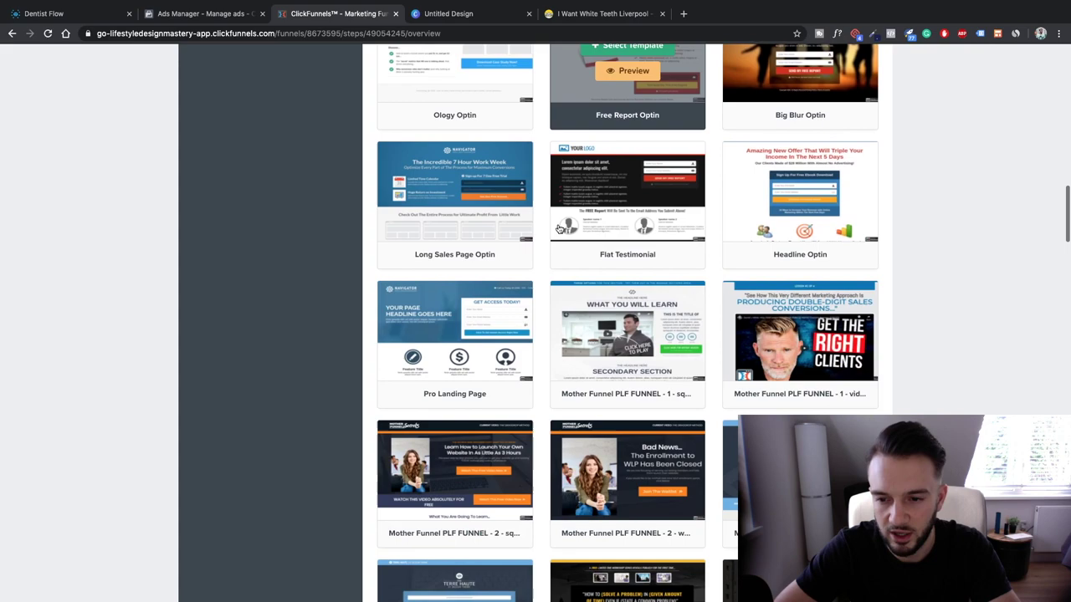
scroll(559, 229, "down", 8)
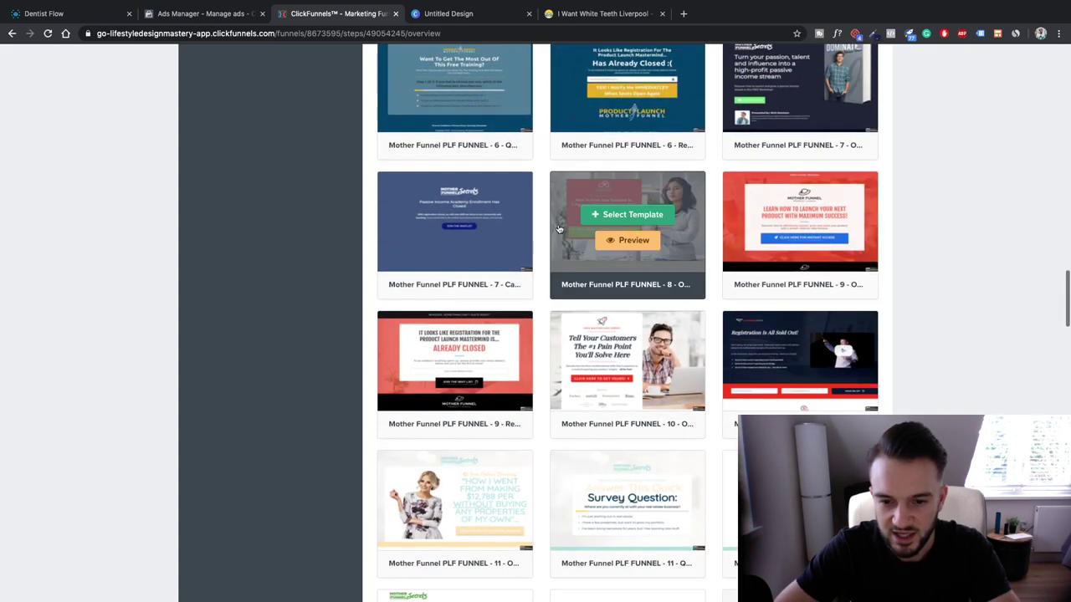
scroll(559, 230, "up", 20)
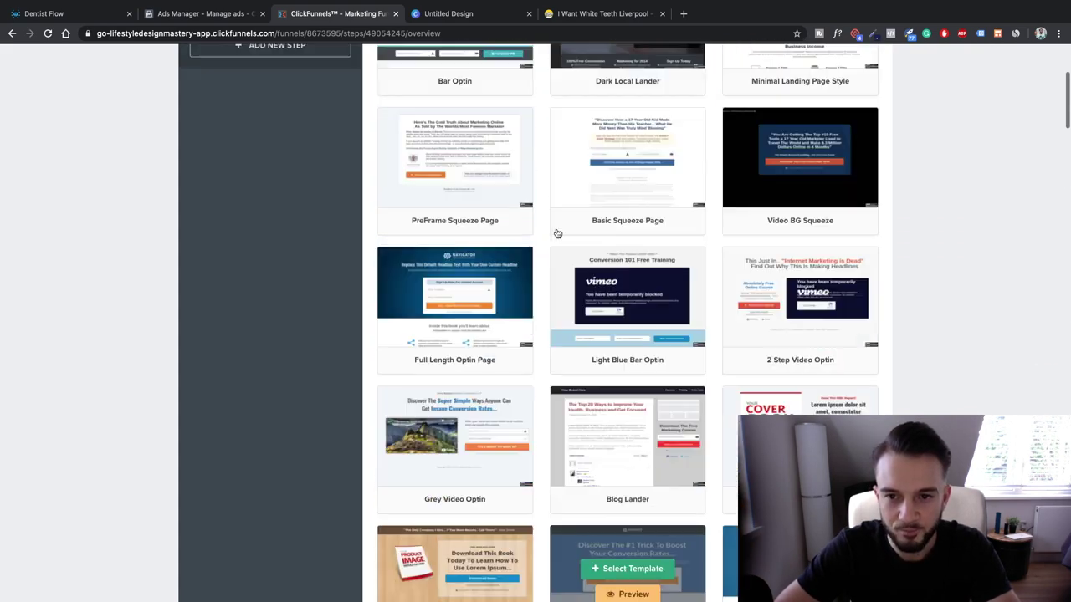
Filter templates by 'dentist' and 2 Step, then clear both filters to show all
left_click(721, 175)
type("dentist")
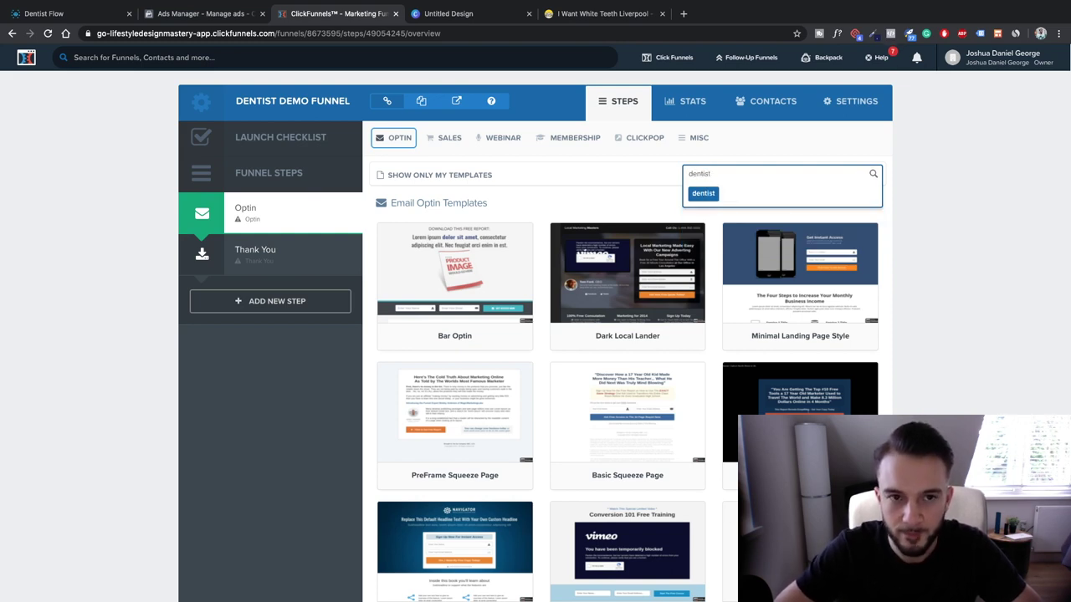
key("Return")
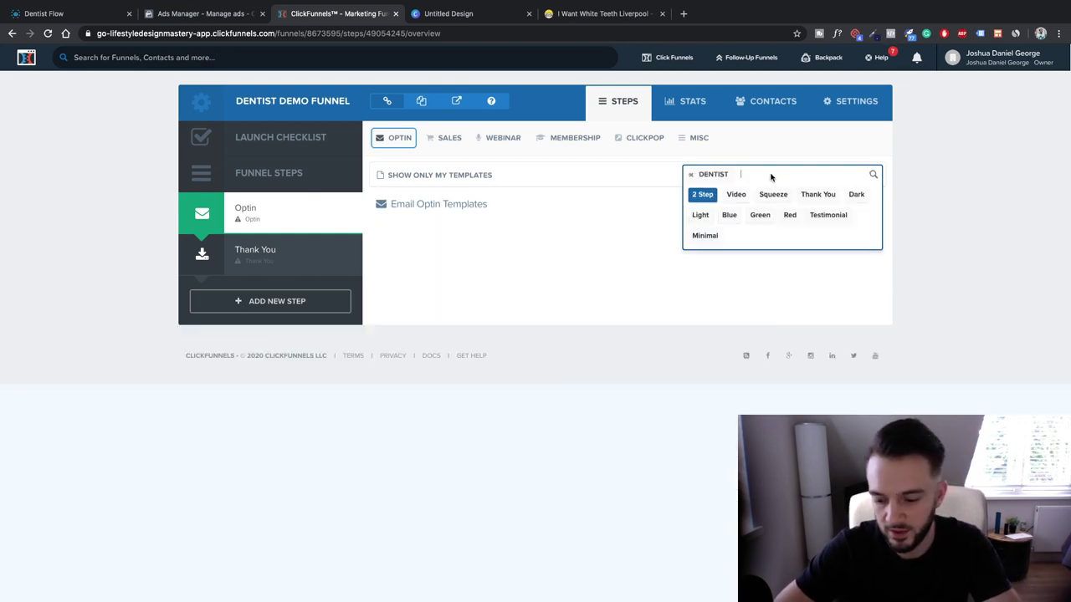
key("Return")
left_click(744, 177)
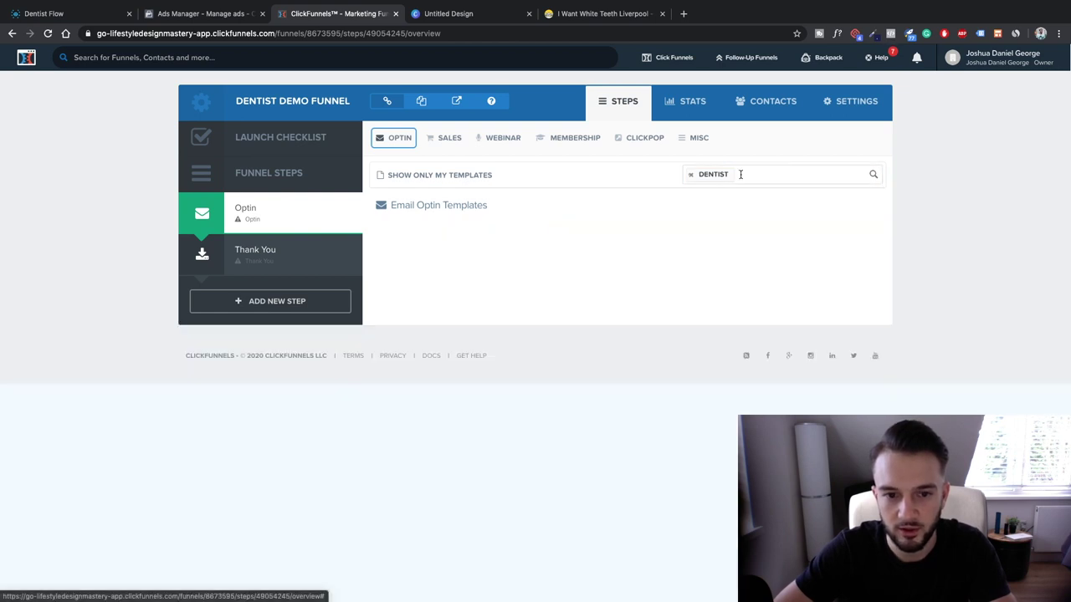
left_click(690, 174)
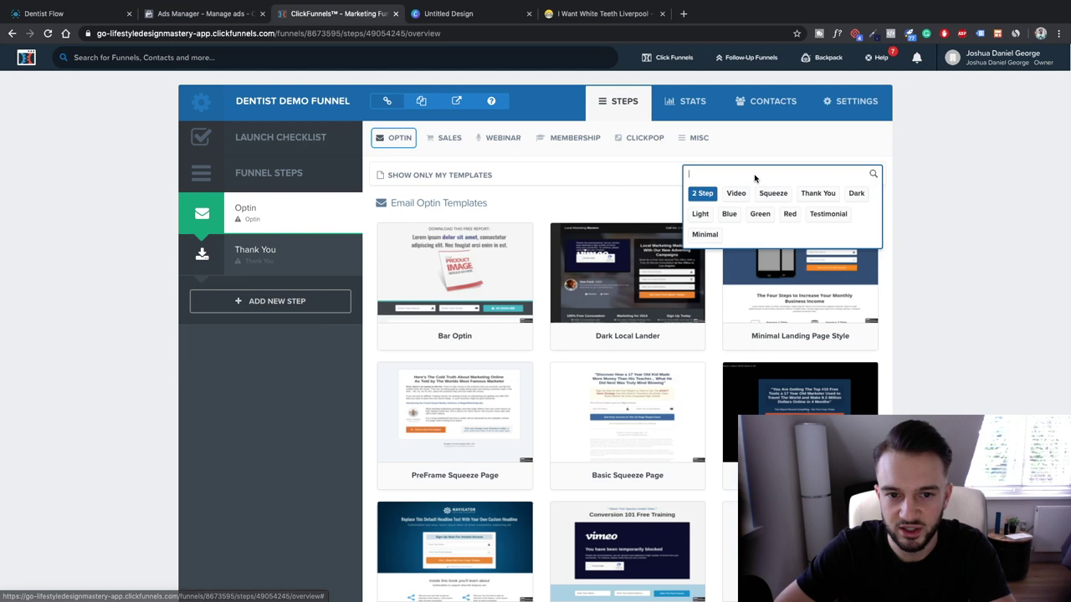
Scroll the optin gallery and pick the Super Clean Optin template
scroll(959, 313, "down", 5)
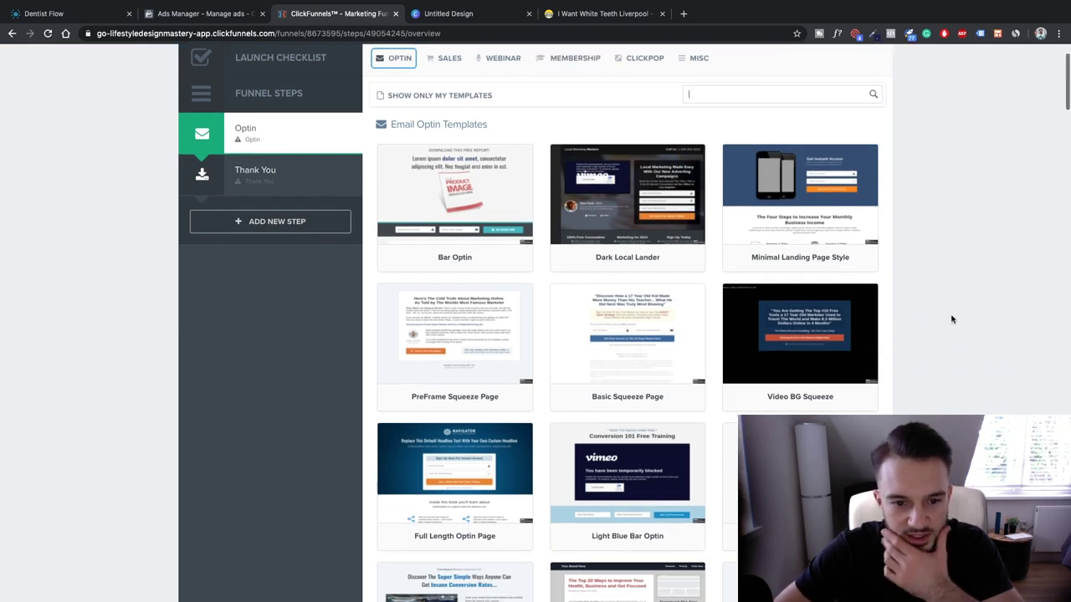
scroll(951, 319, "down", 3)
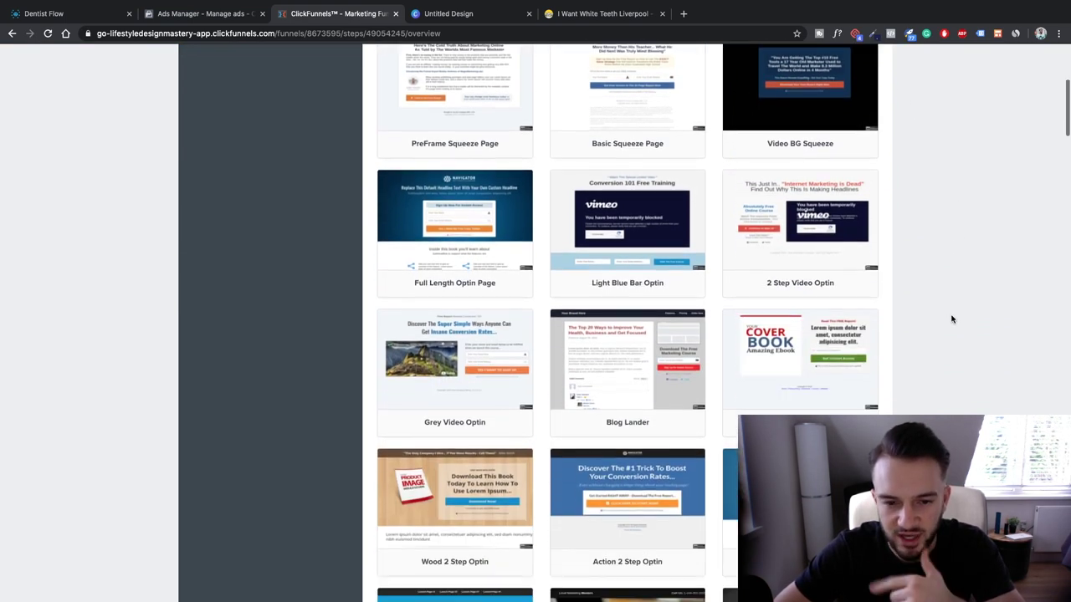
scroll(951, 319, "down", 10)
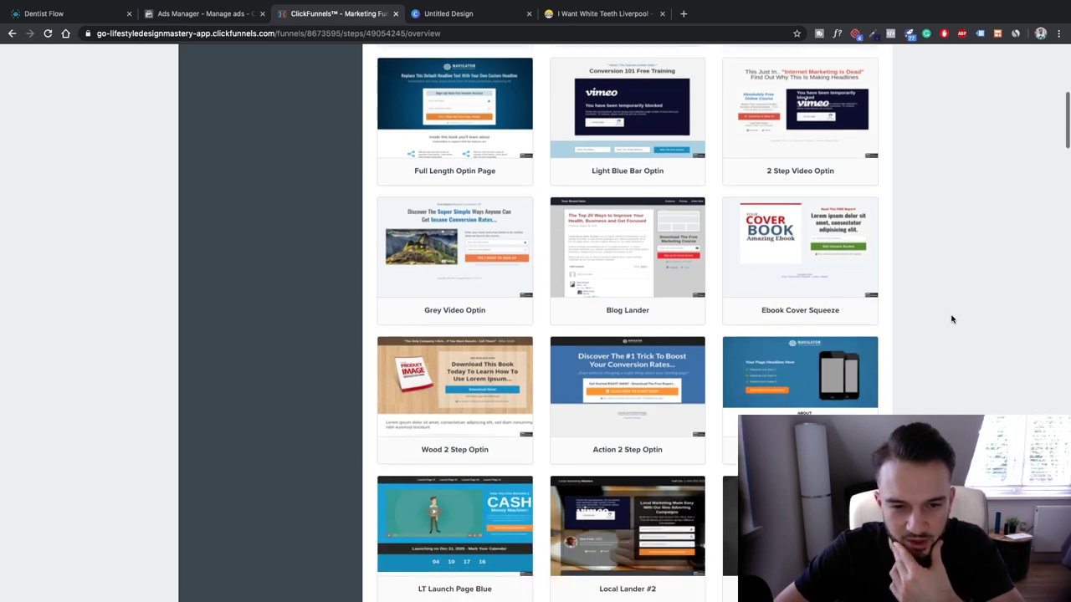
scroll(951, 319, "down", 5)
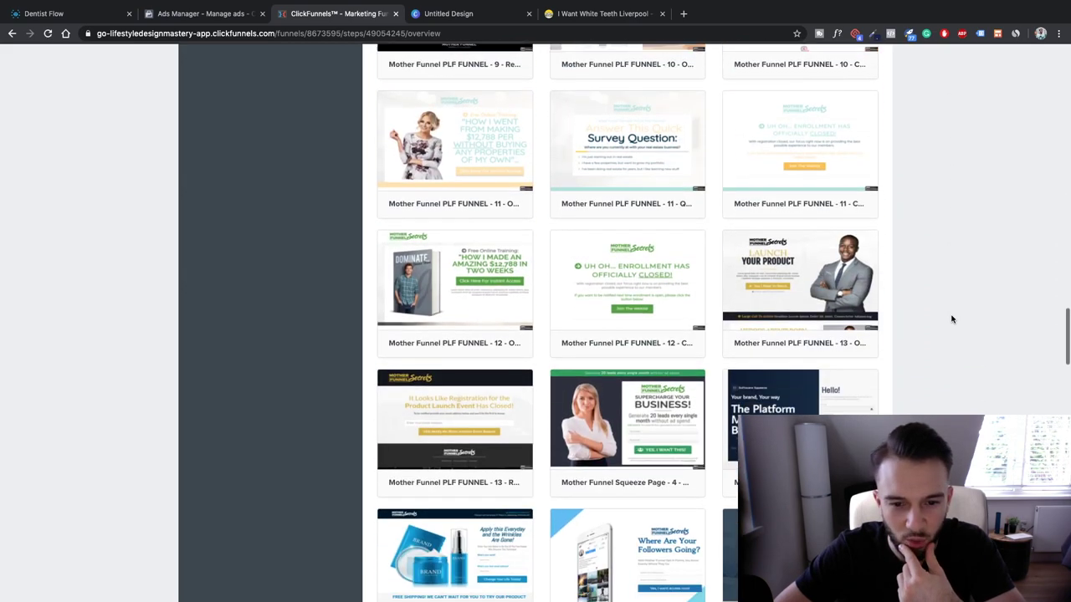
scroll(951, 318, "down", 11)
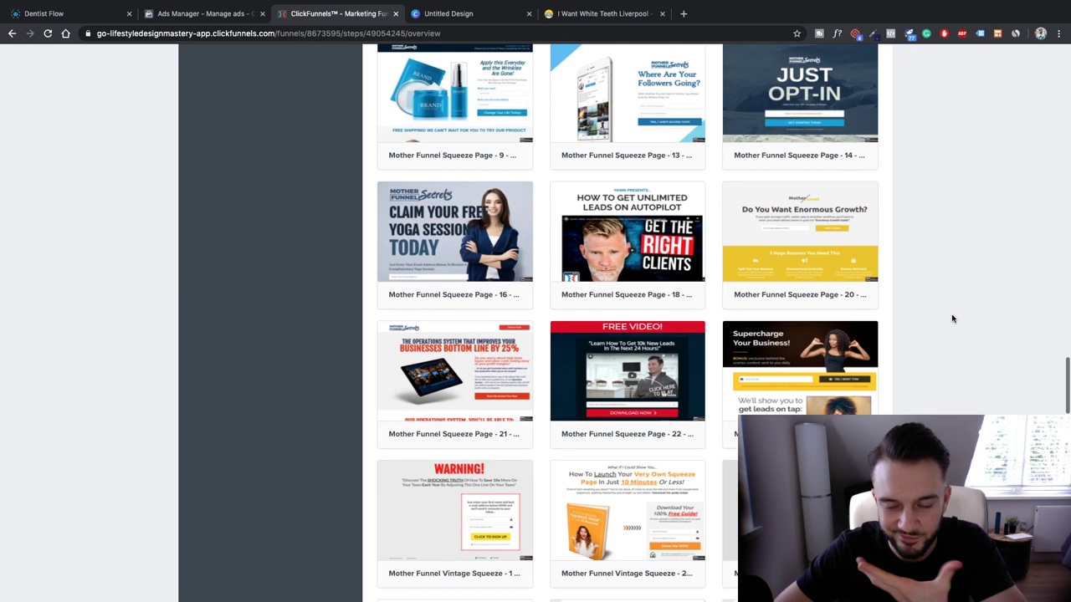
scroll(951, 319, "down", 19)
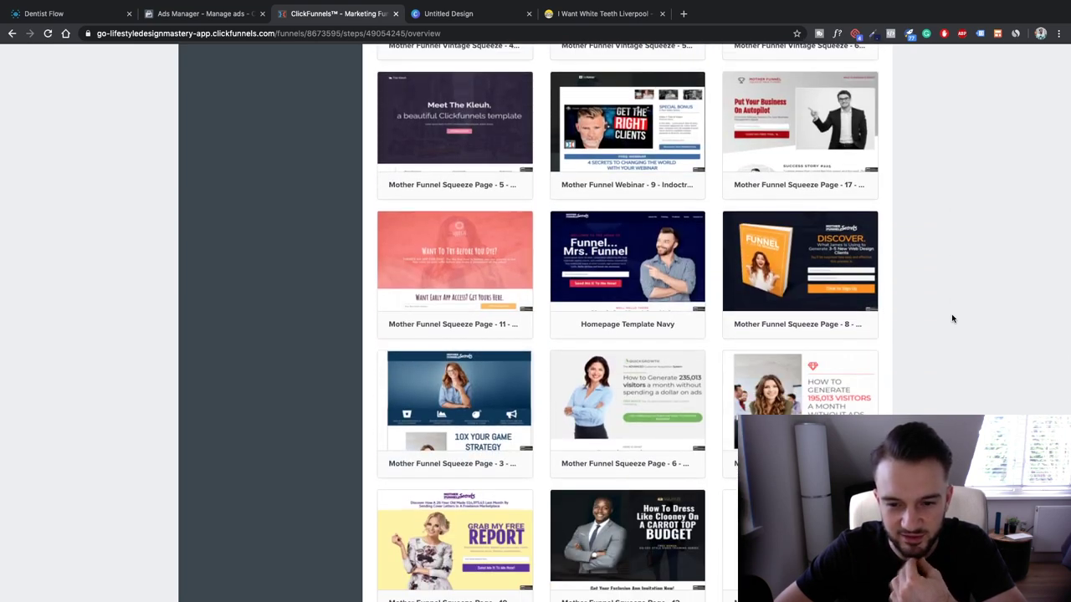
scroll(951, 319, "down", 9)
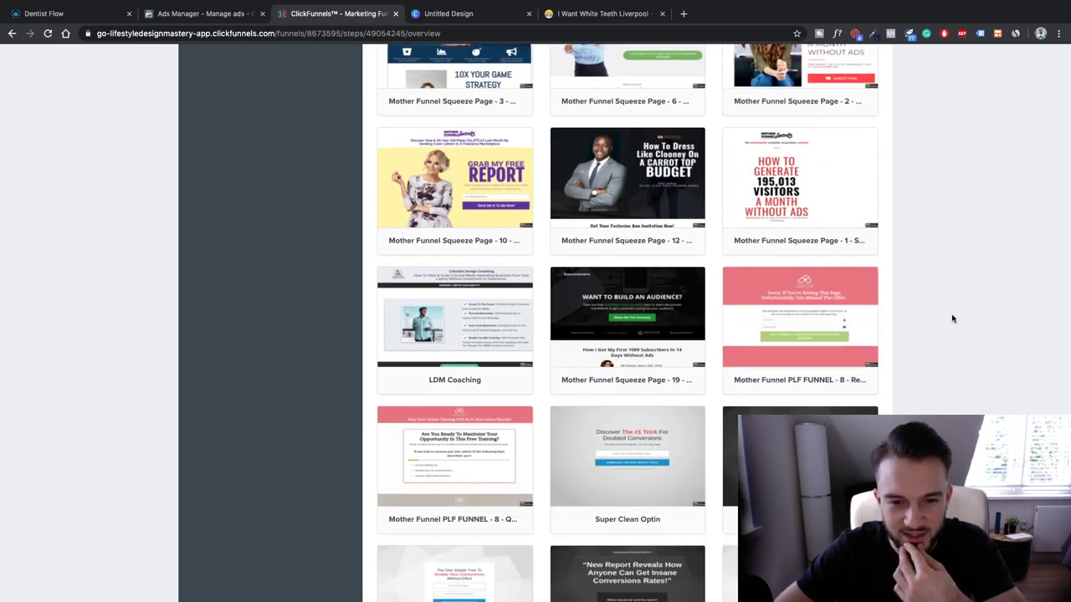
scroll(951, 319, "down", 6)
mouse_move(758, 265)
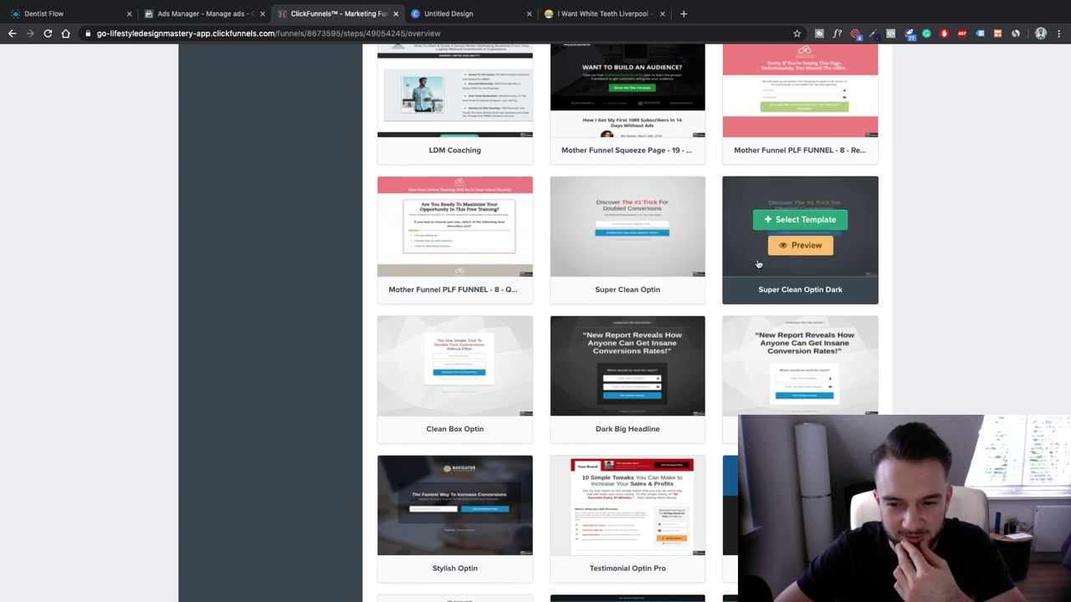
scroll(898, 318, "down", 5)
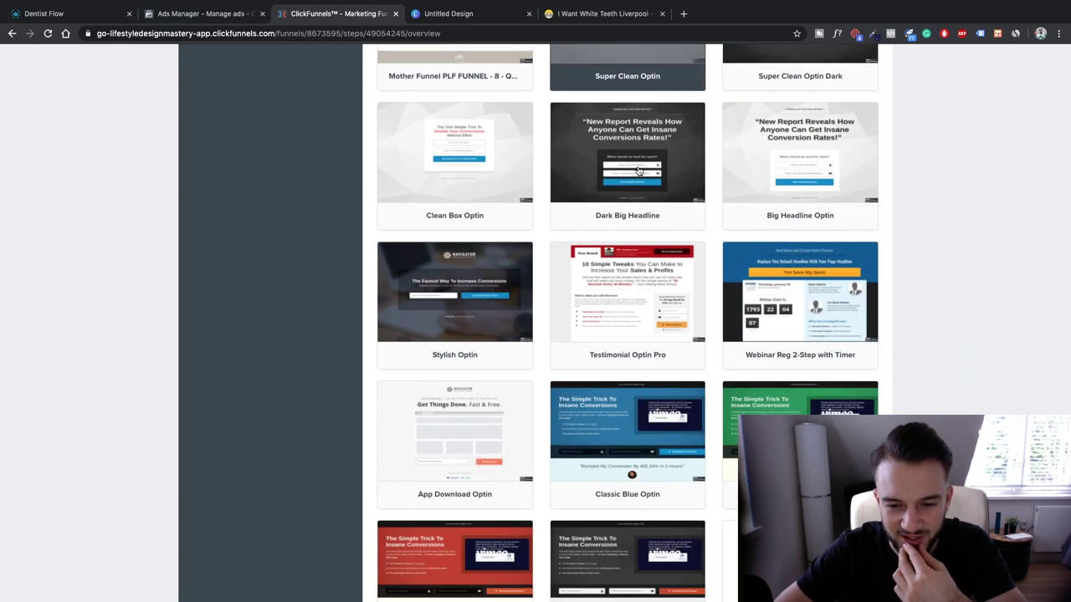
scroll(628, 284, "down", 4)
mouse_move(800, 435)
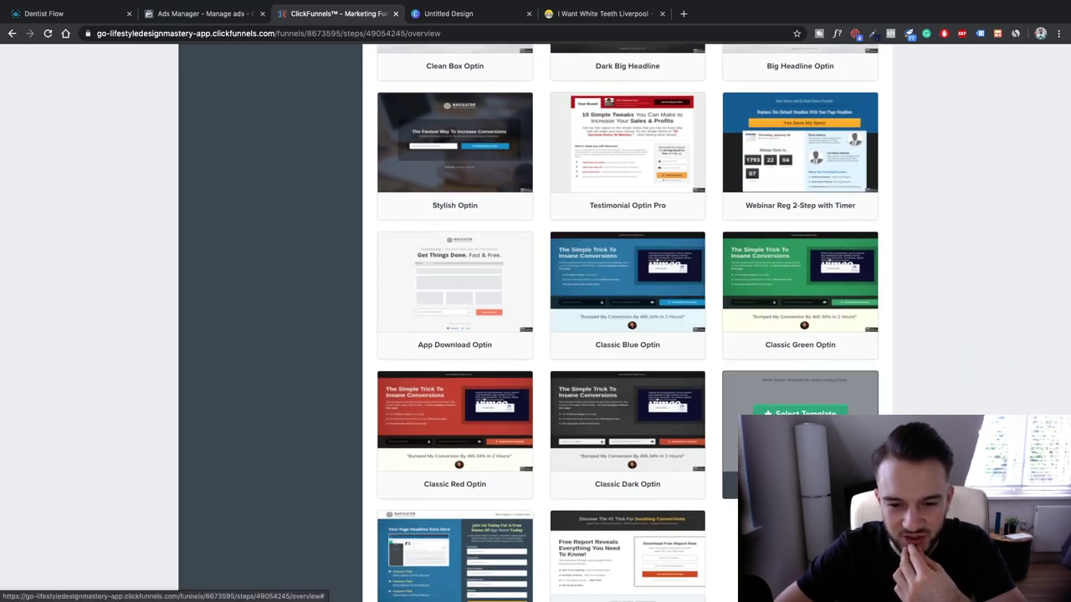
scroll(782, 393, "up", 15)
scroll(629, 376, "down", 3)
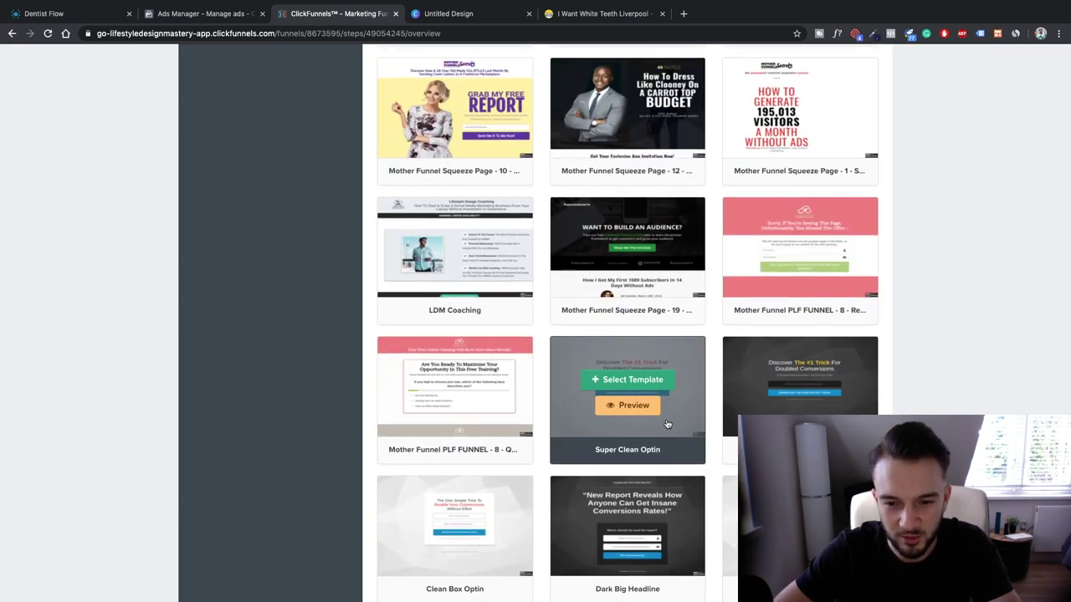
mouse_move(659, 364)
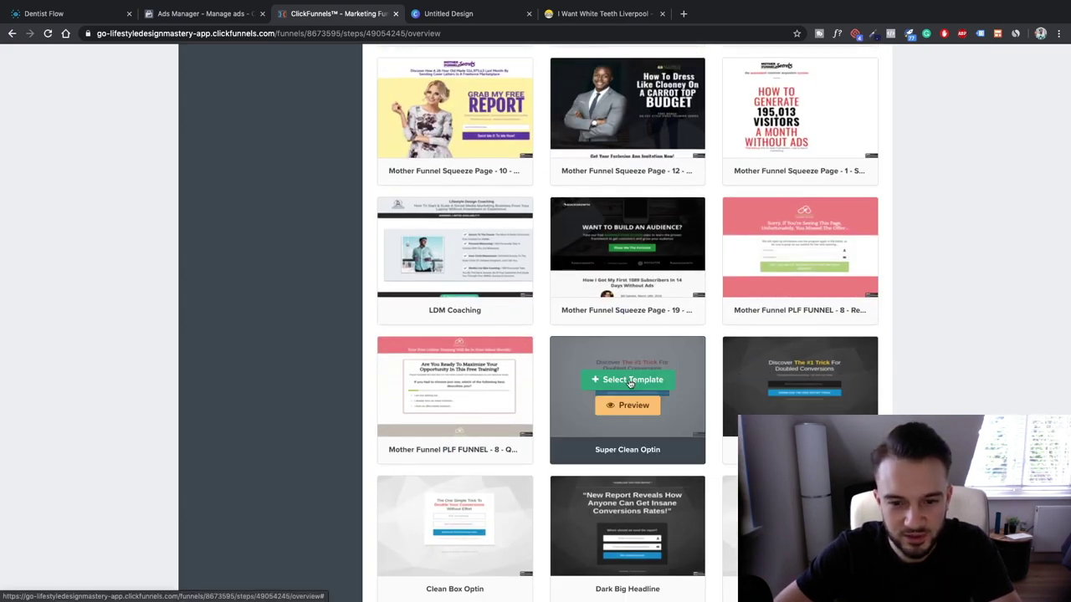
left_click(629, 380)
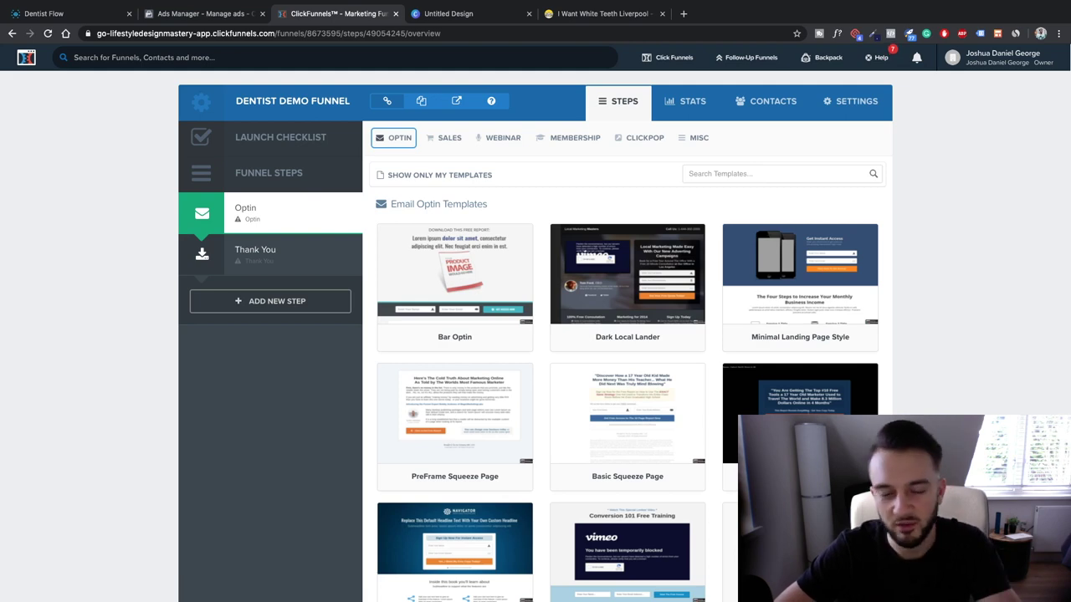
Confirm Super Clean Optin as the Optin step's page template
mouse_move(773, 406)
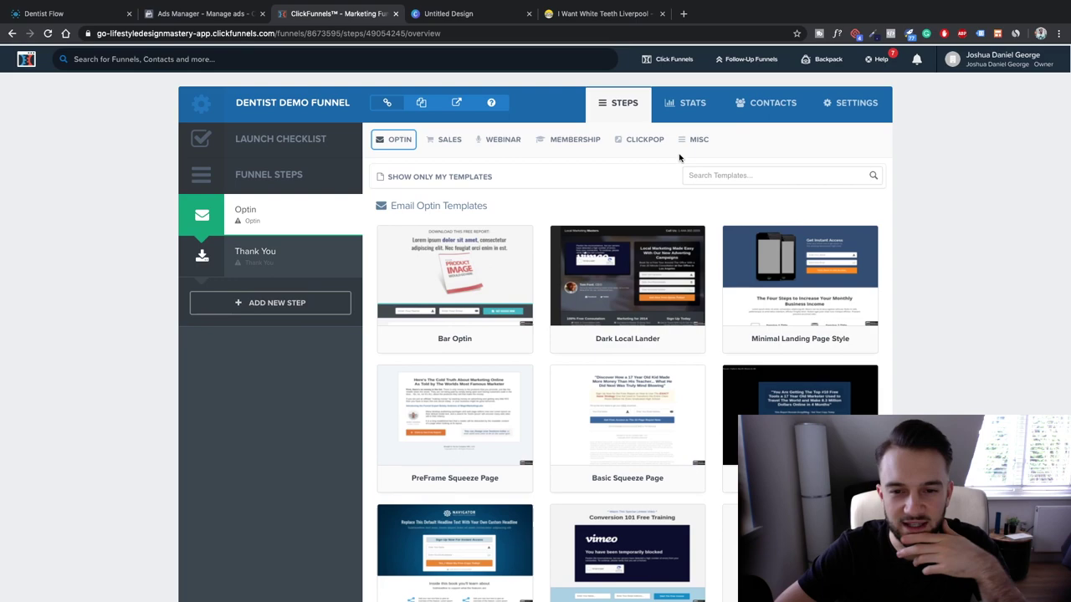
scroll(676, 150, "down", 1)
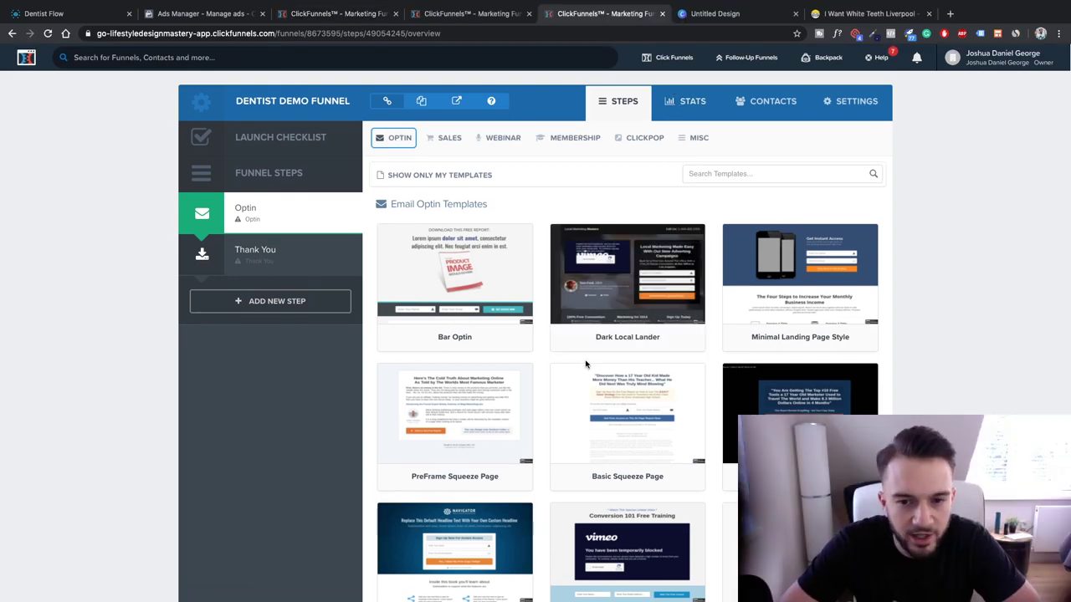
scroll(563, 361, "down", 1)
scroll(562, 361, "down", 15)
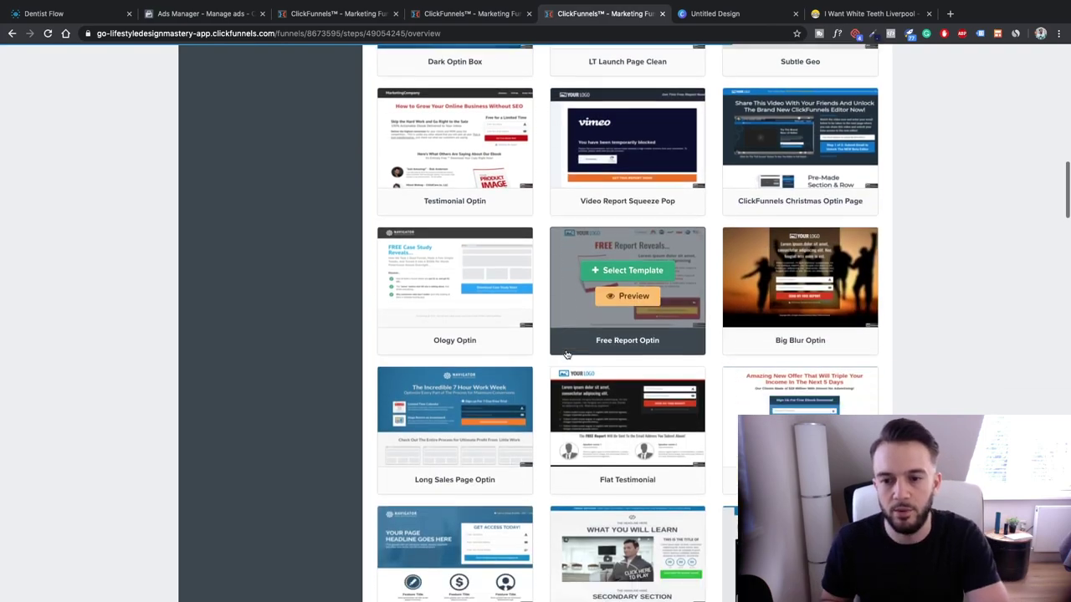
scroll(574, 353, "down", 8)
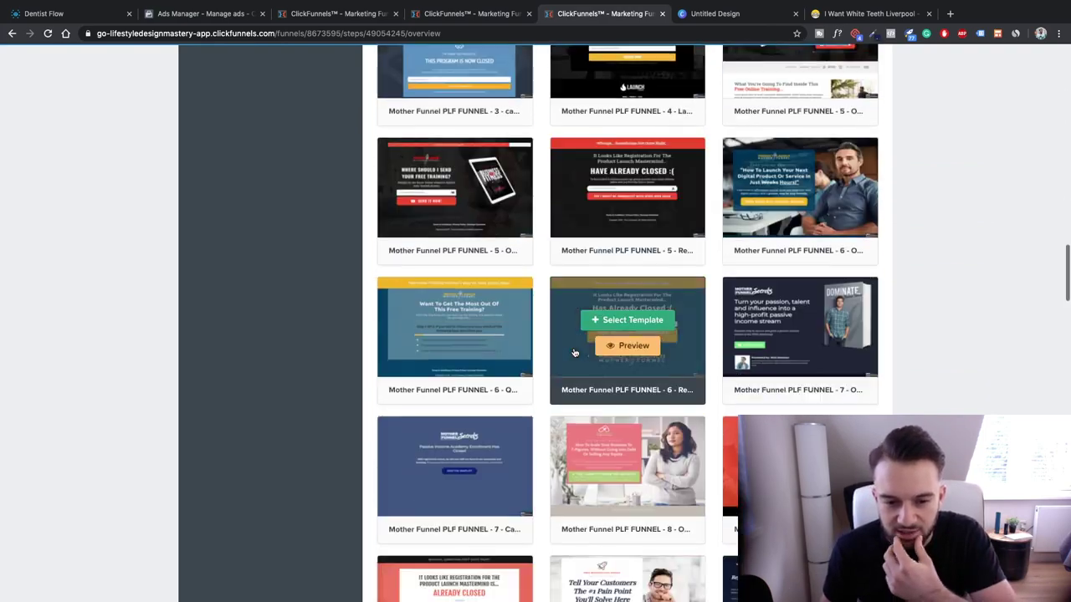
scroll(575, 352, "down", 10)
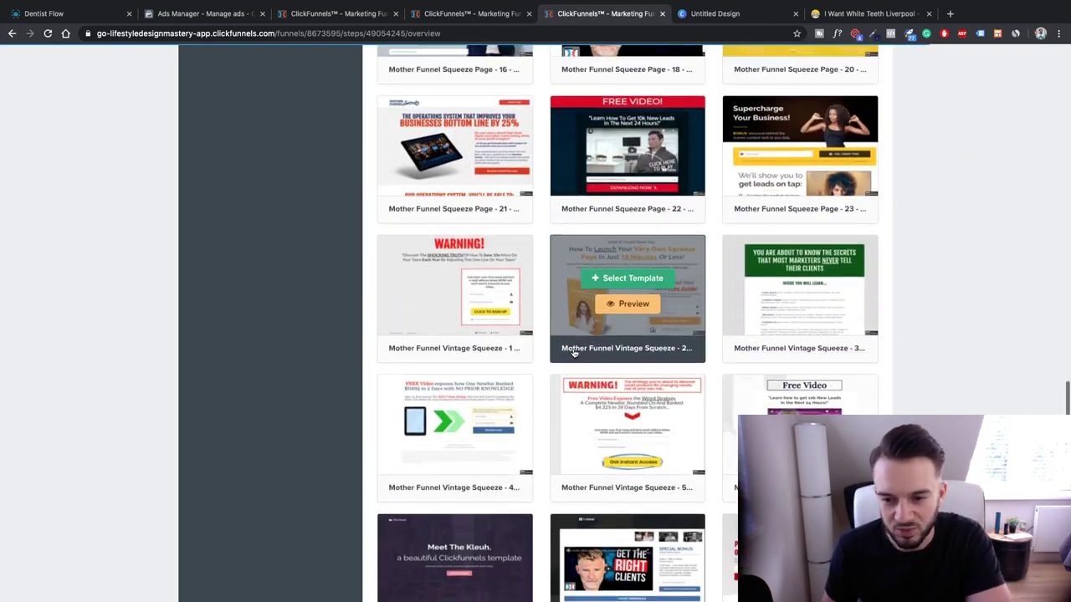
scroll(574, 352, "down", 8)
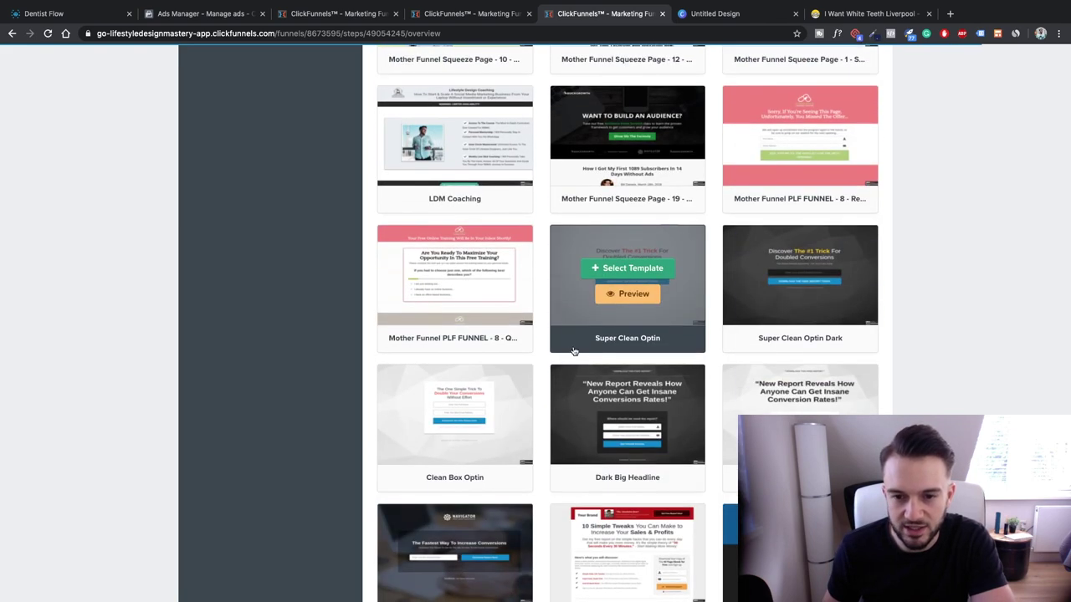
left_click(645, 266)
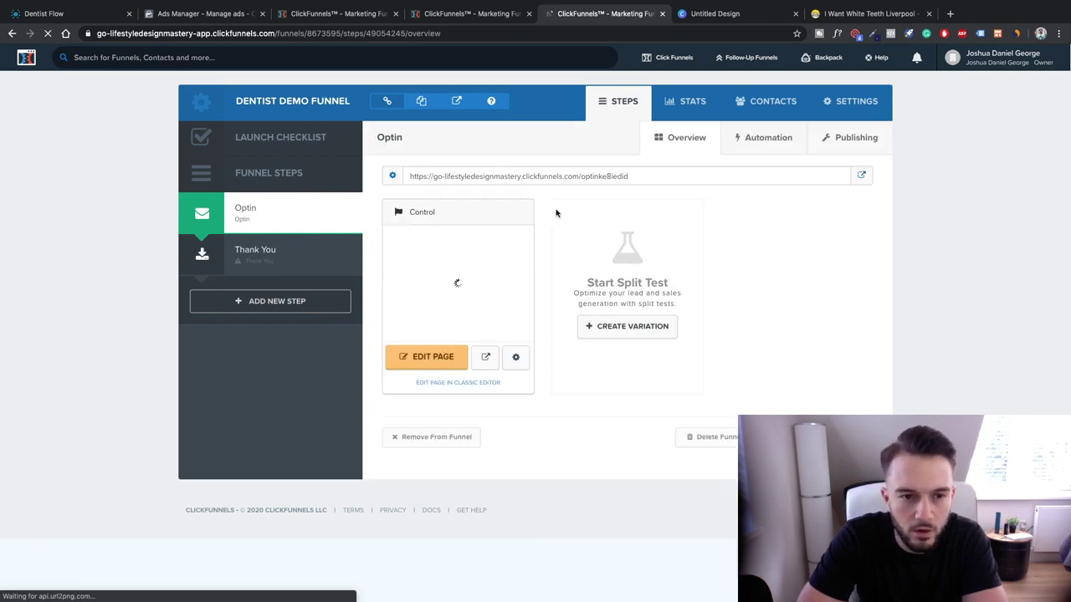
Build the Thank You step from the Blank Thank You Page template, then return to the Optin overview
left_click(257, 257)
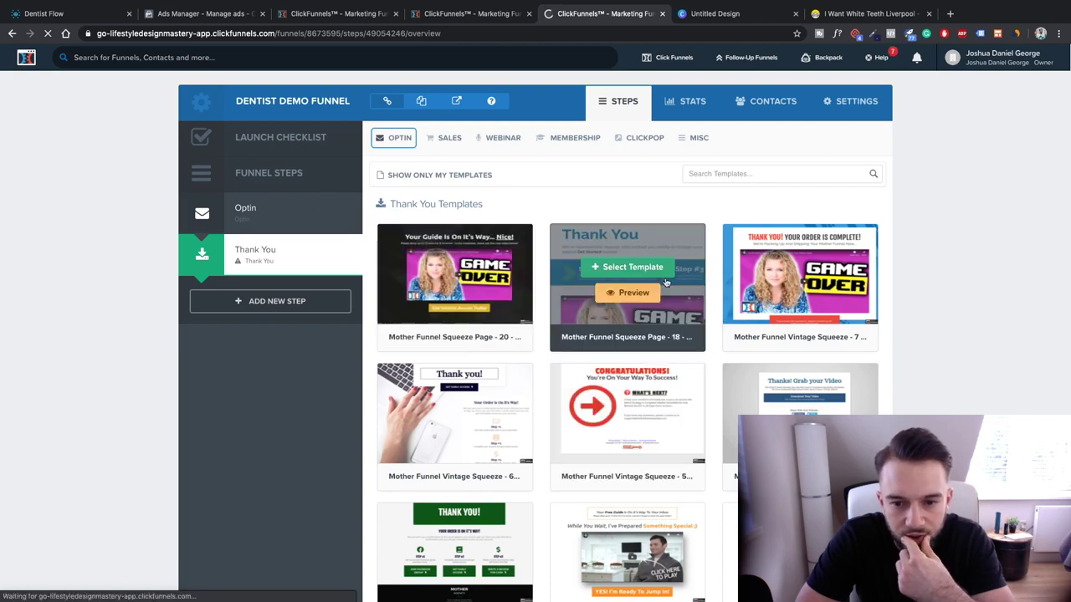
scroll(666, 283, "down", 8)
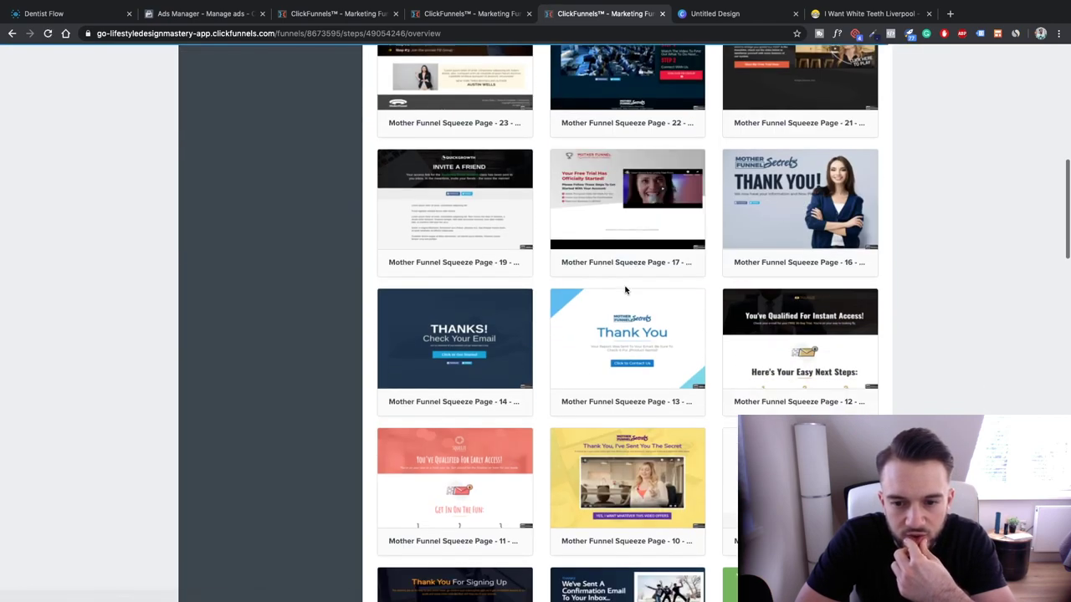
scroll(625, 290, "down", 10)
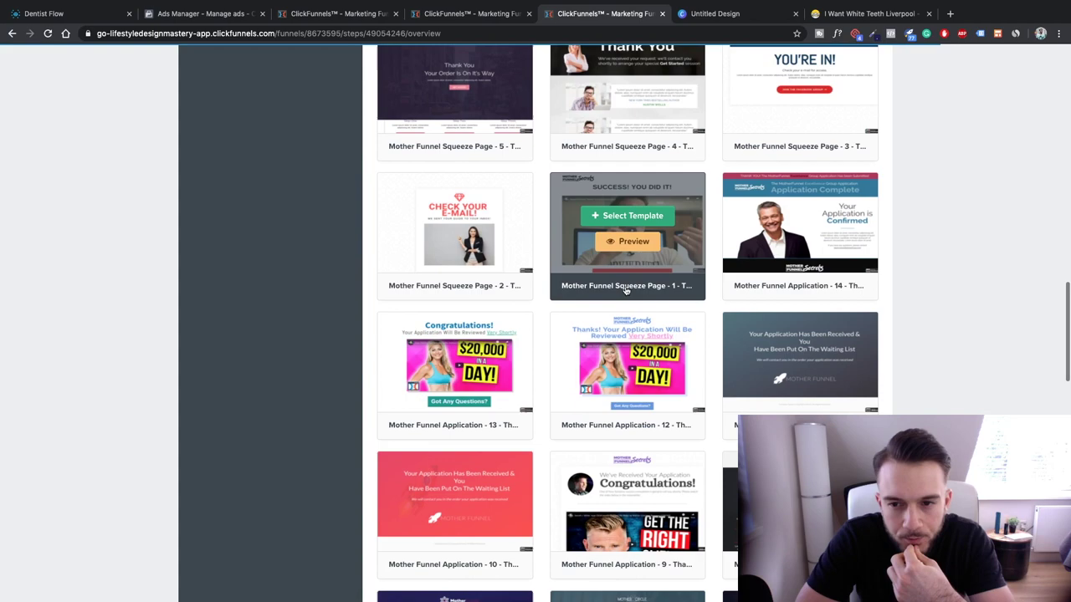
scroll(625, 290, "down", 8)
scroll(626, 291, "down", 4)
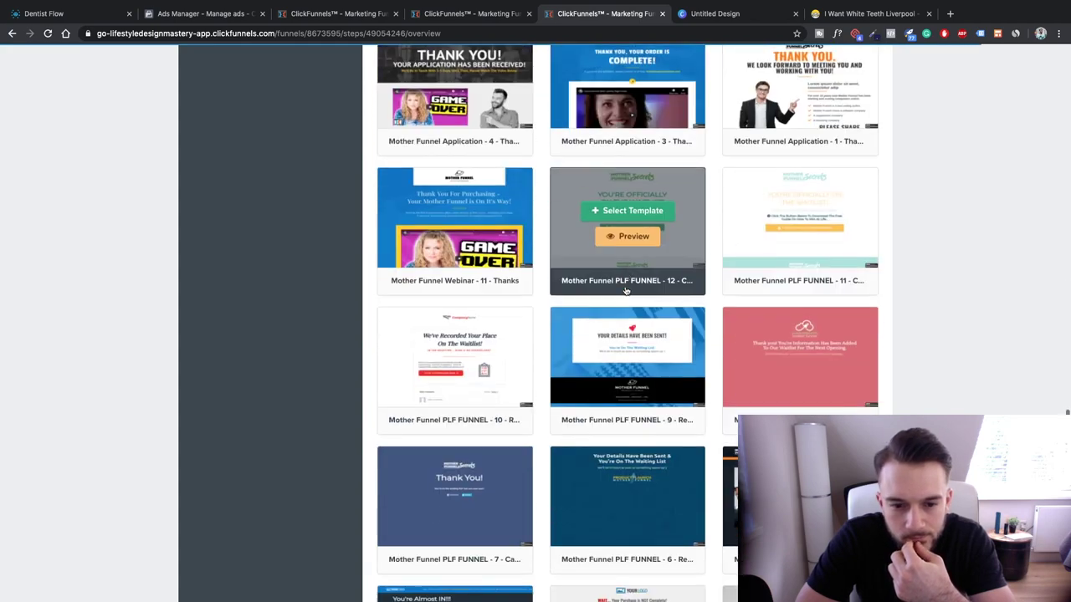
scroll(625, 289, "down", 1)
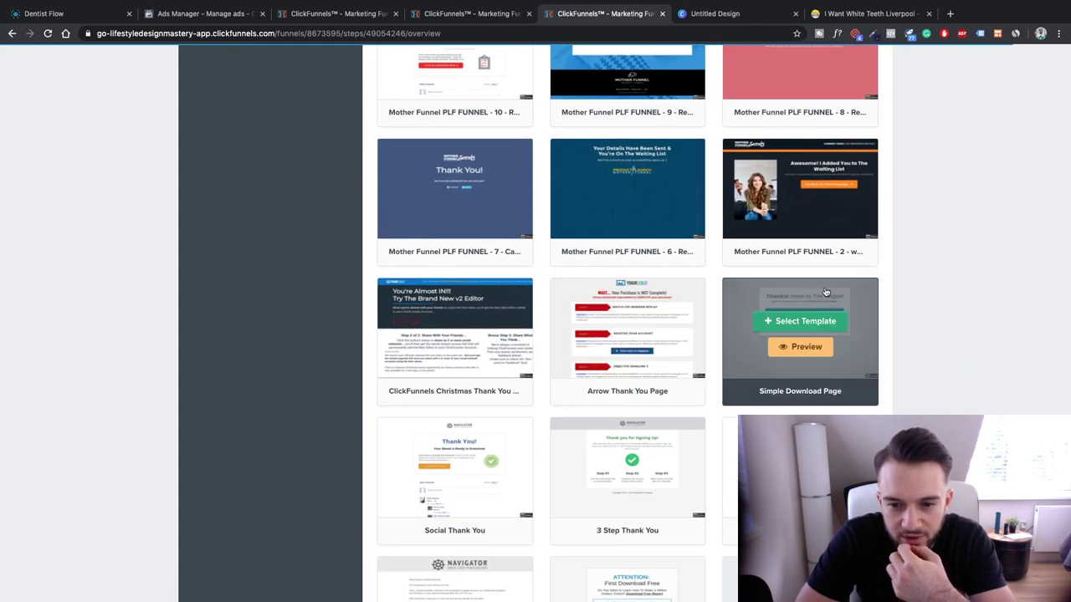
scroll(752, 304, "down", 1)
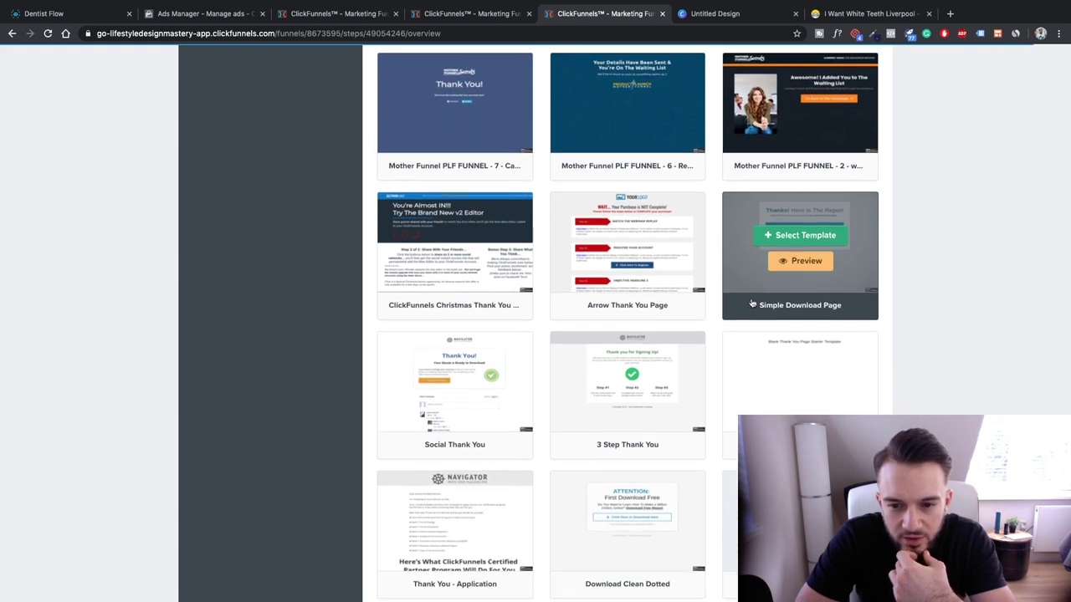
scroll(752, 303, "down", 1)
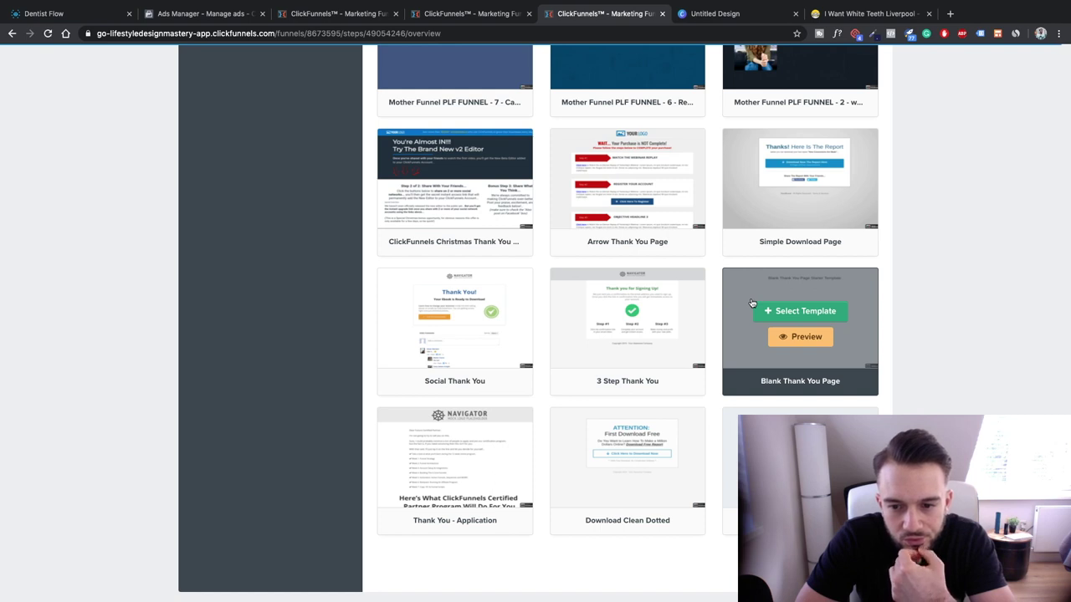
scroll(752, 303, "down", 1)
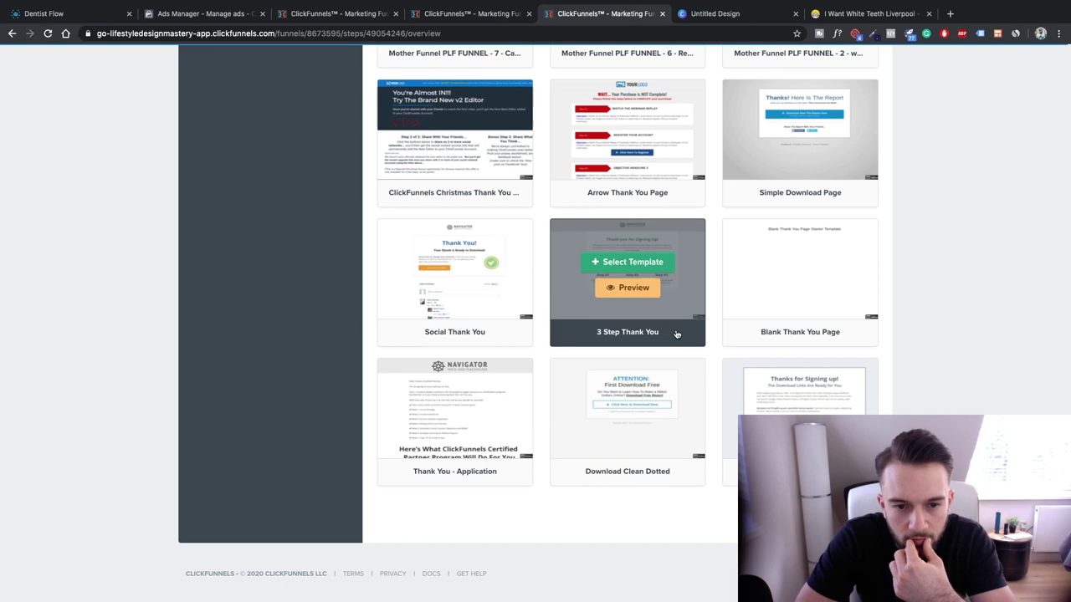
scroll(651, 350, "up", 5)
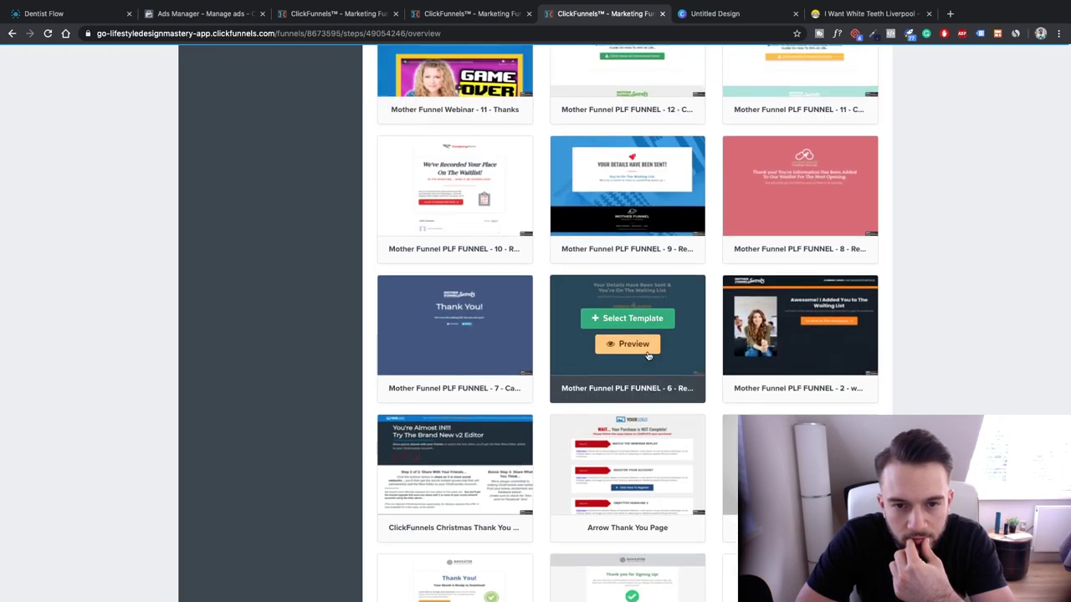
scroll(648, 356, "up", 9)
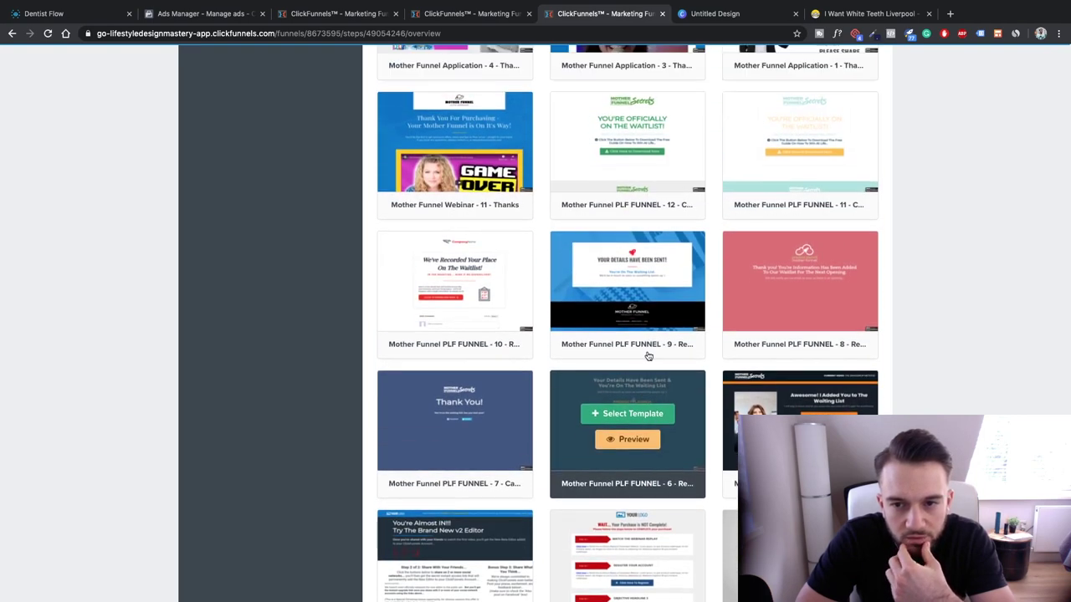
scroll(647, 356, "up", 4)
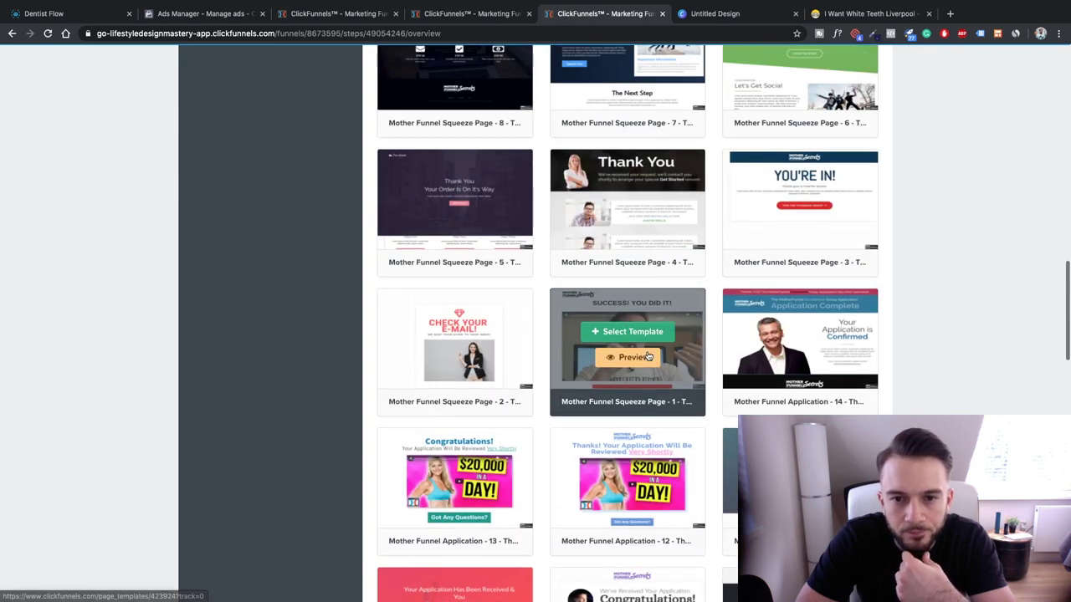
scroll(648, 356, "up", 4)
scroll(647, 355, "up", 2)
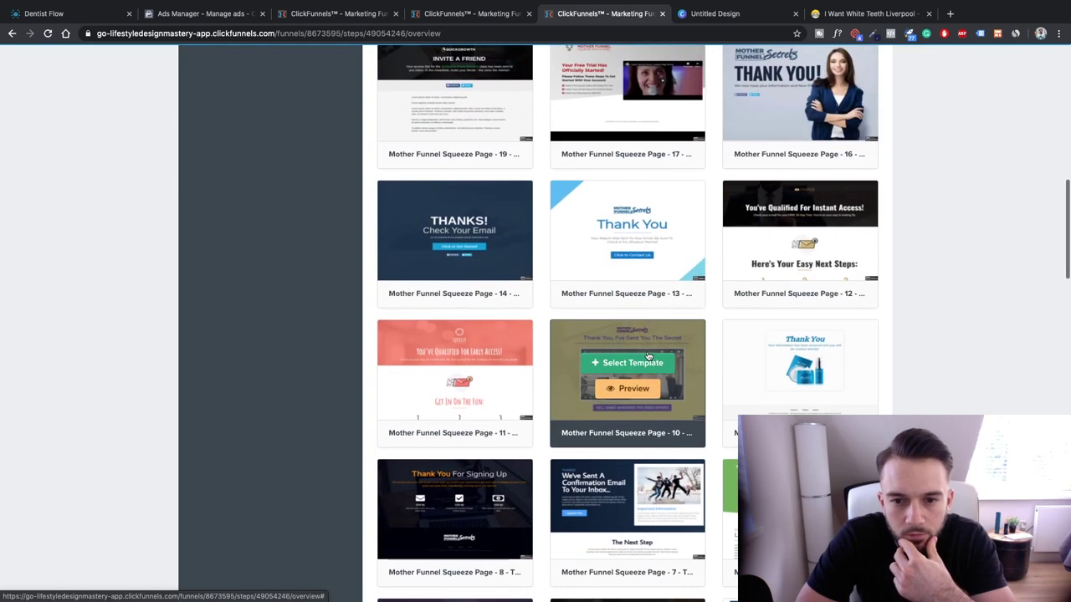
scroll(647, 355, "down", 20)
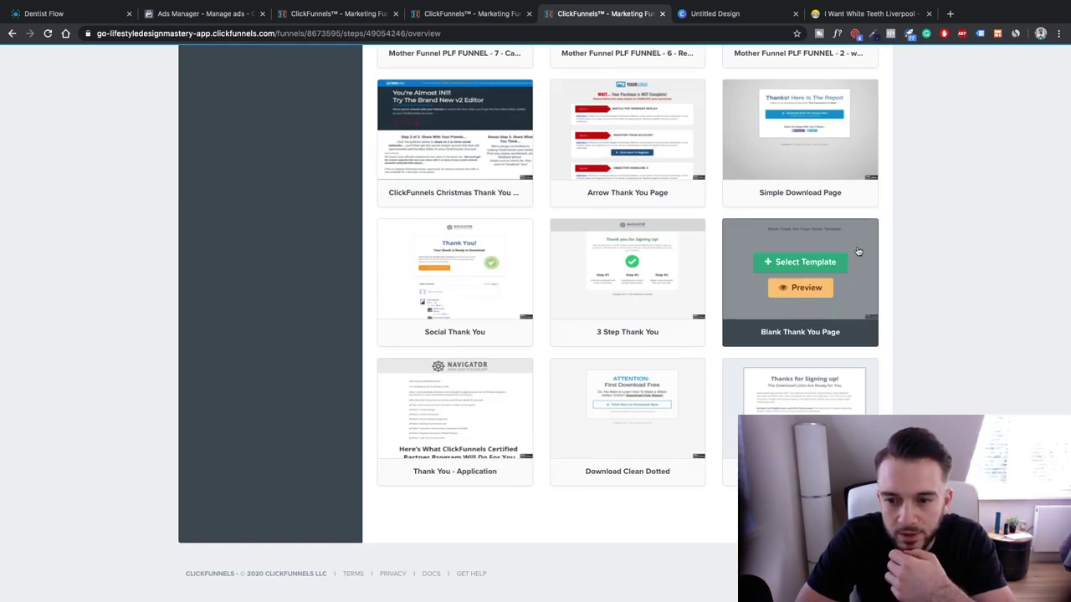
left_click(819, 263)
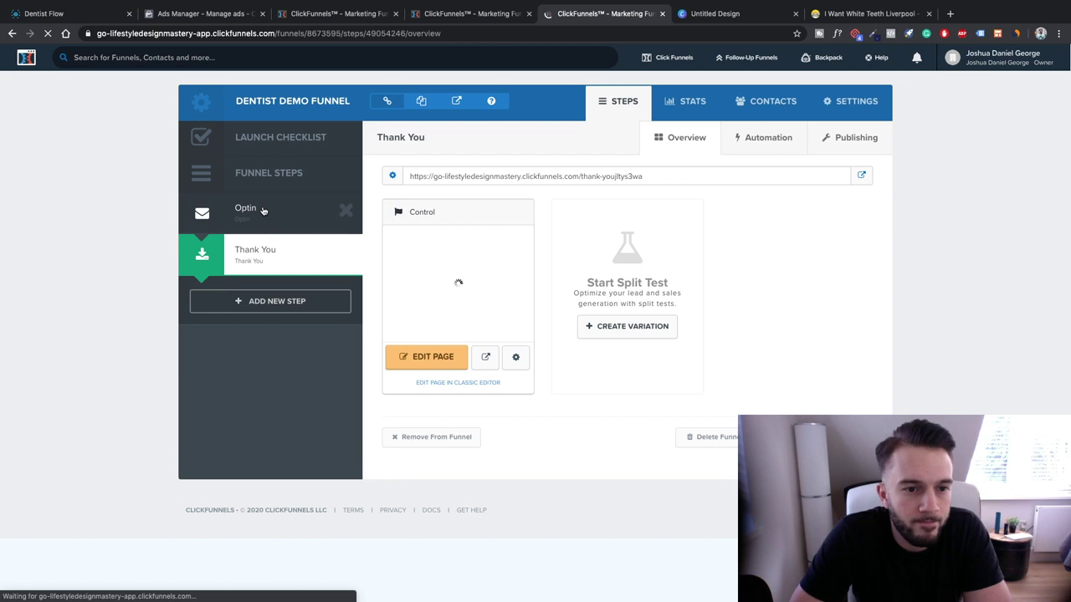
left_click(263, 211)
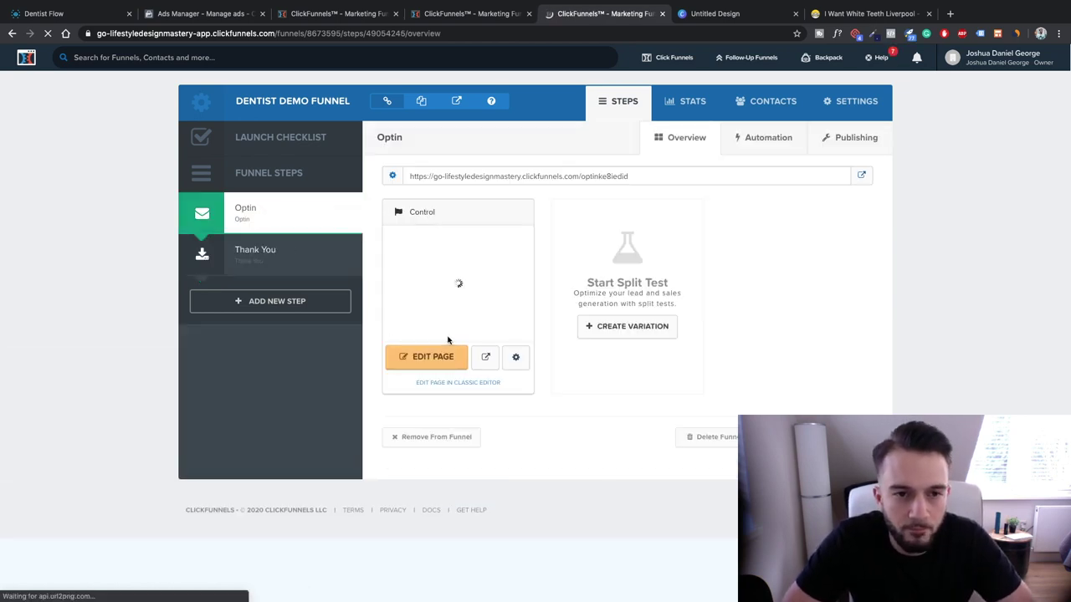
Add a Campaign node above the Facebook Ads node in the Dentist Flow map
left_click(96, 14)
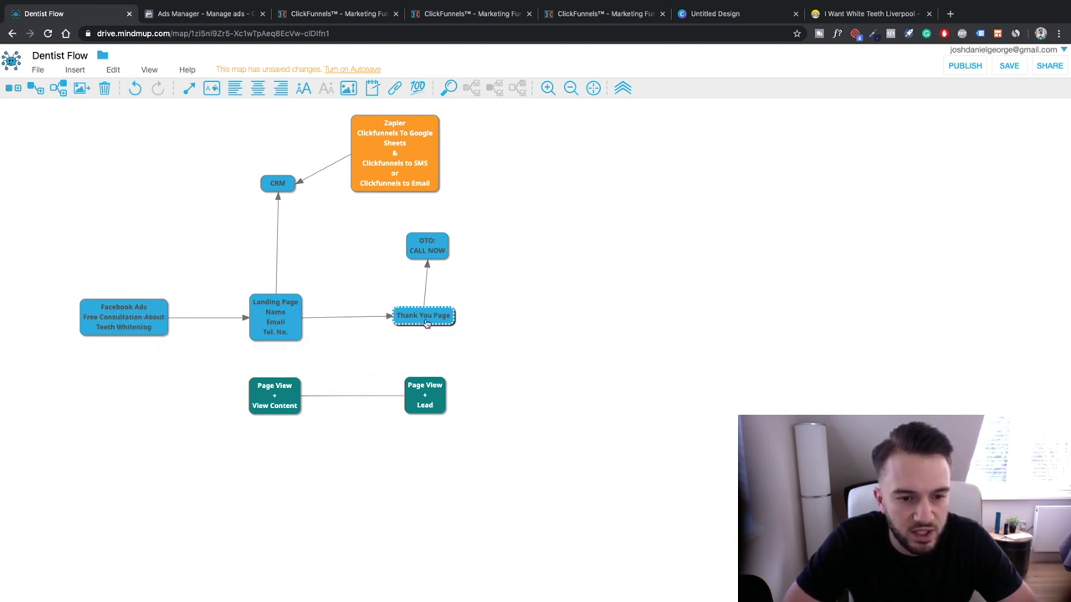
left_click(117, 324)
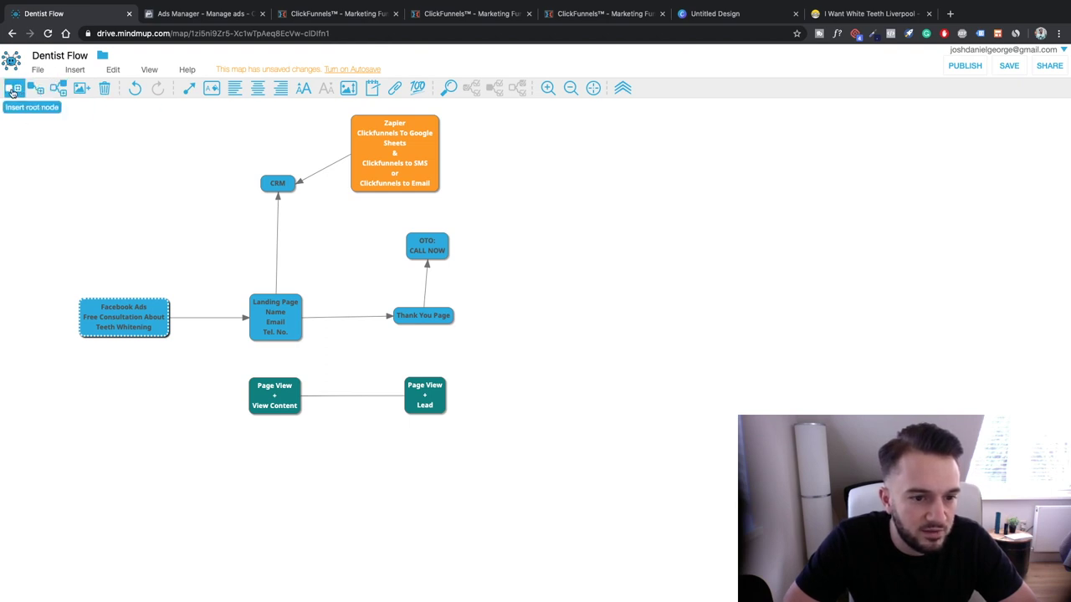
left_click(13, 90)
key("ctrl+z")
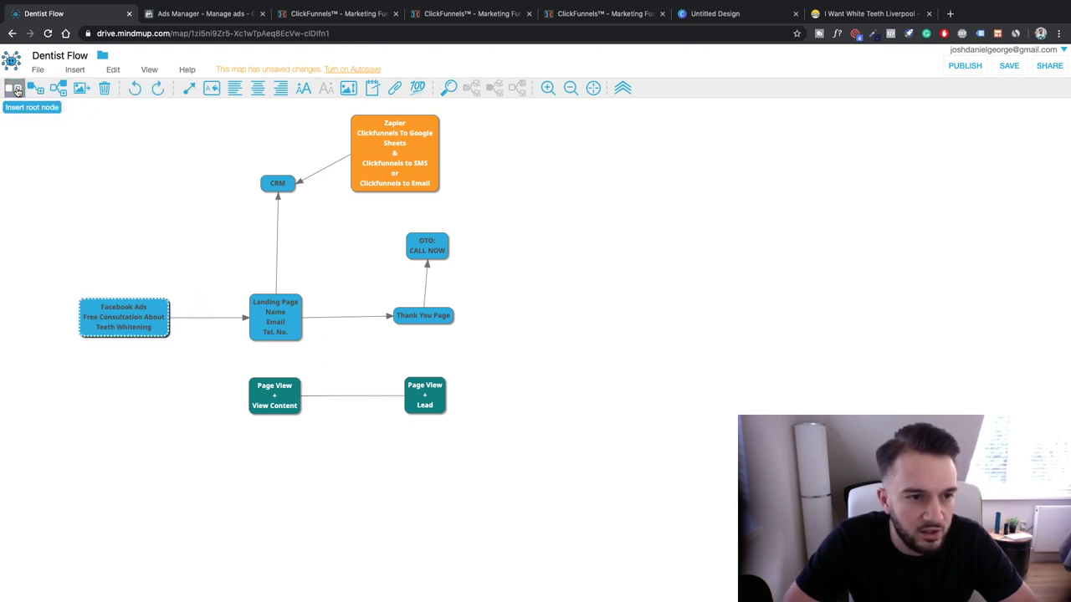
left_click(15, 89)
type("Campaign")
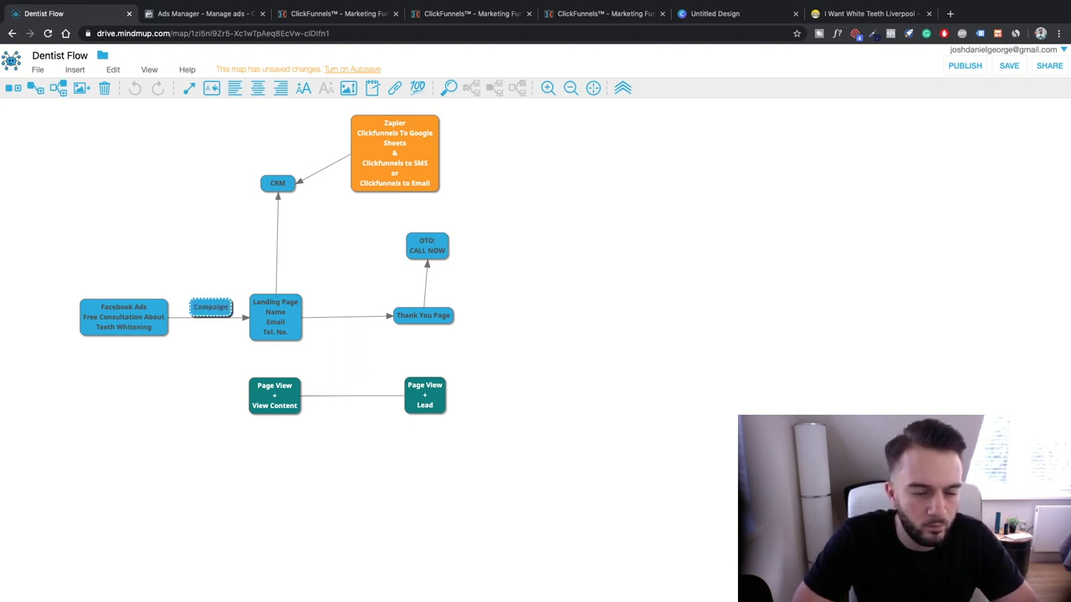
key("Return")
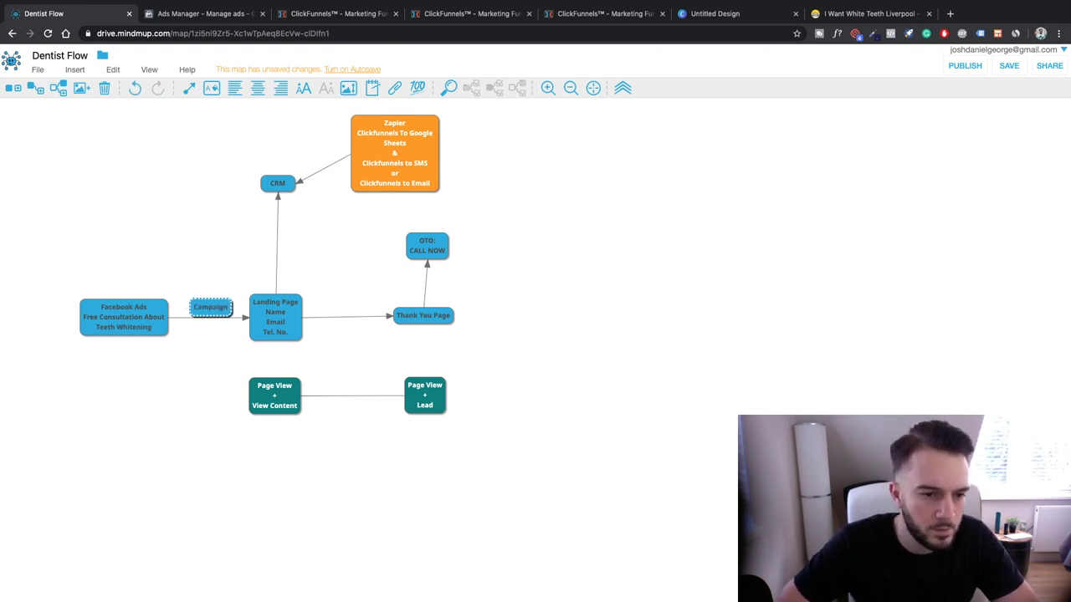
left_click_drag(212, 307, 121, 264)
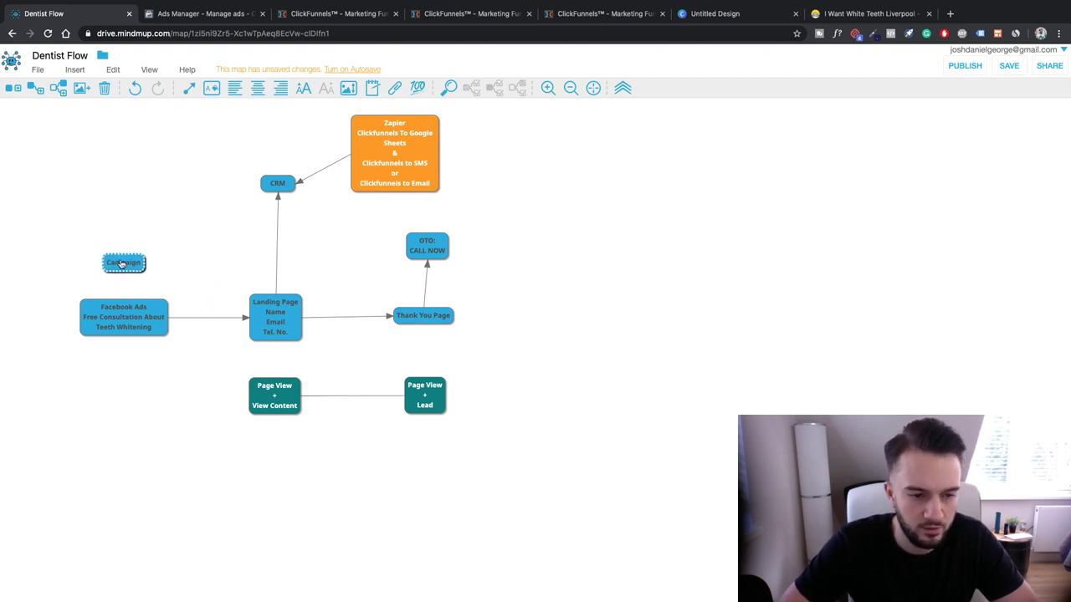
key("ctrl+v")
left_click_drag(174, 265, 106, 205)
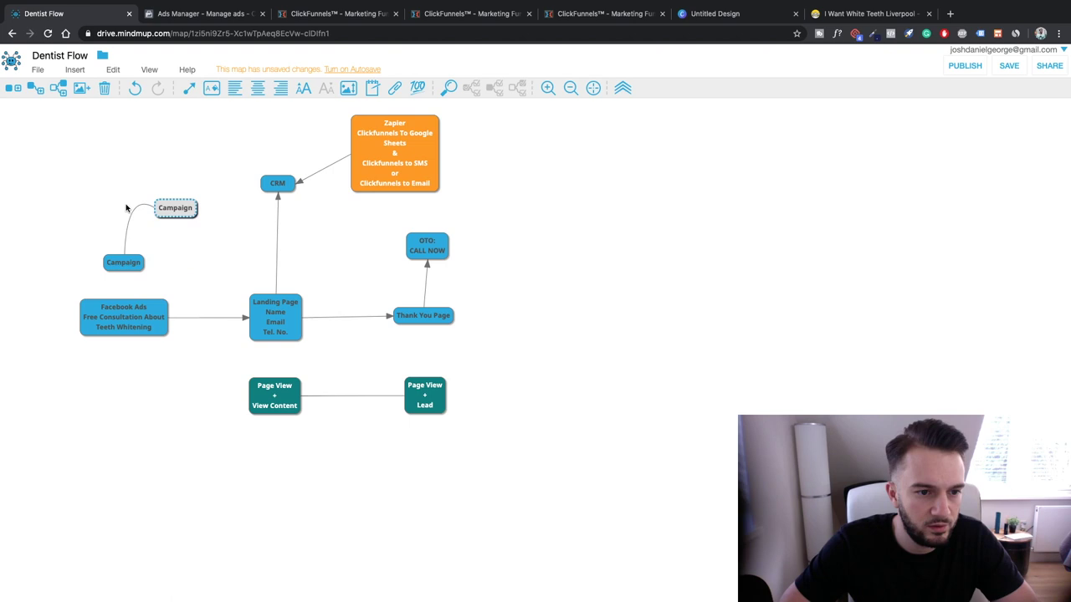
Add 'Adset (audience)' and 'Ad (image+text)' nodes stacked above Campaign
left_click(13, 88)
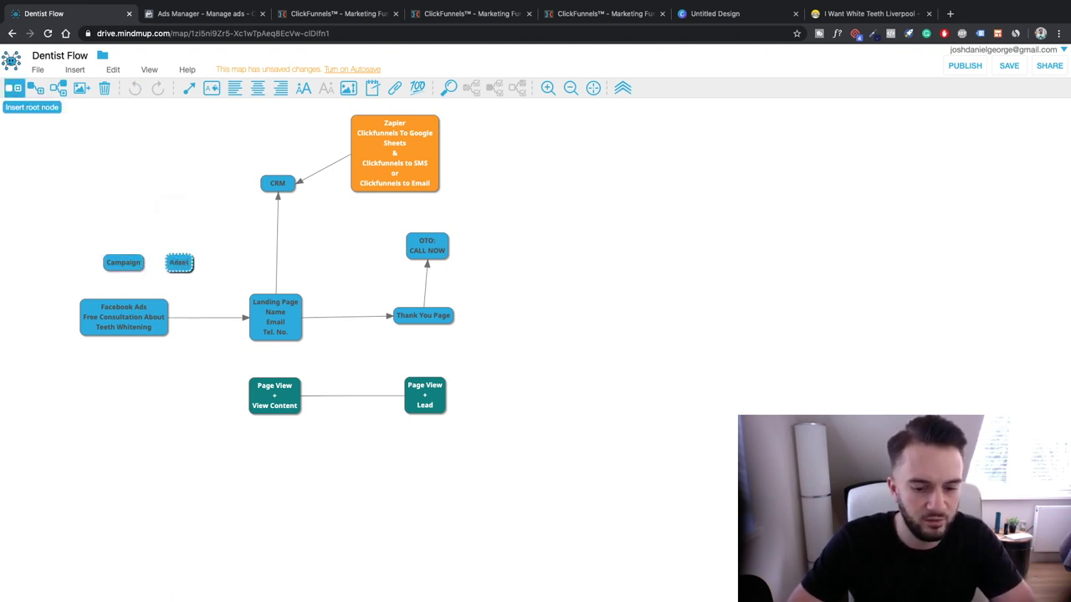
type("Adset (aud")
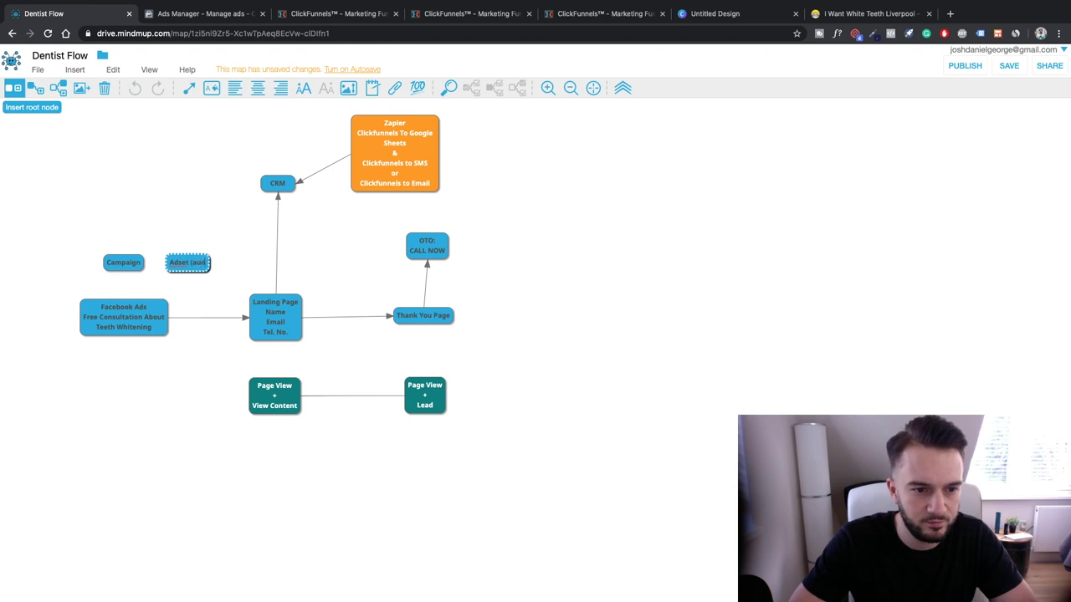
type("ience)")
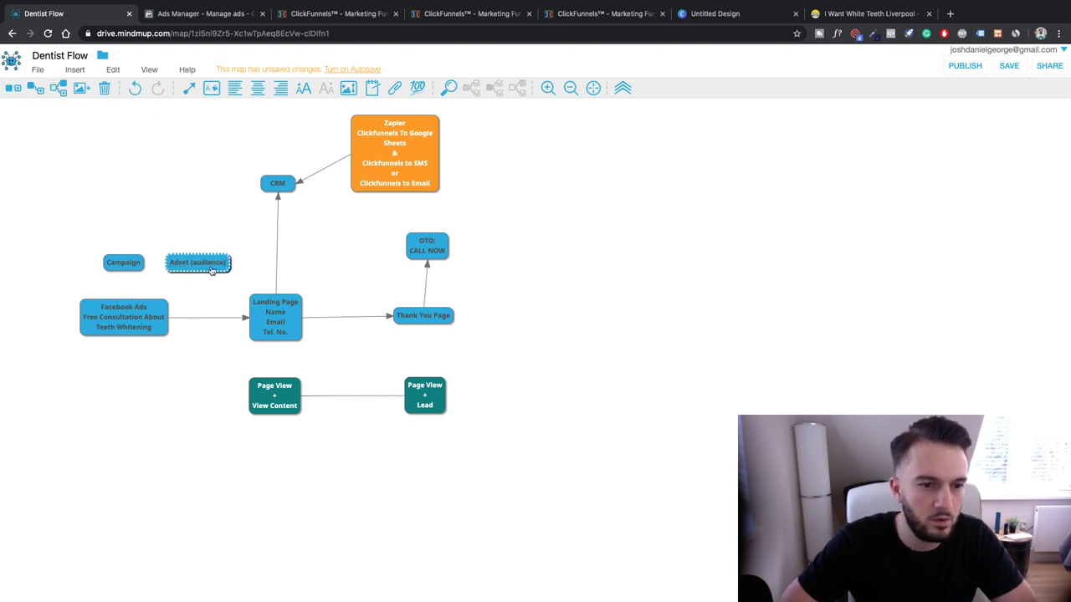
left_click_drag(213, 269, 136, 232)
left_click(13, 89)
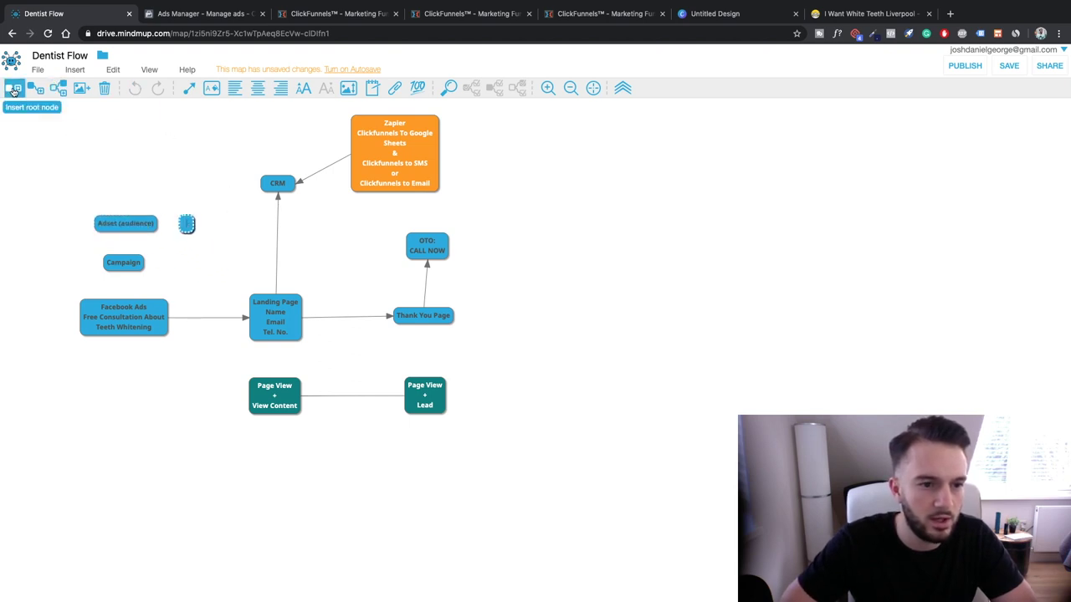
type("Ad")
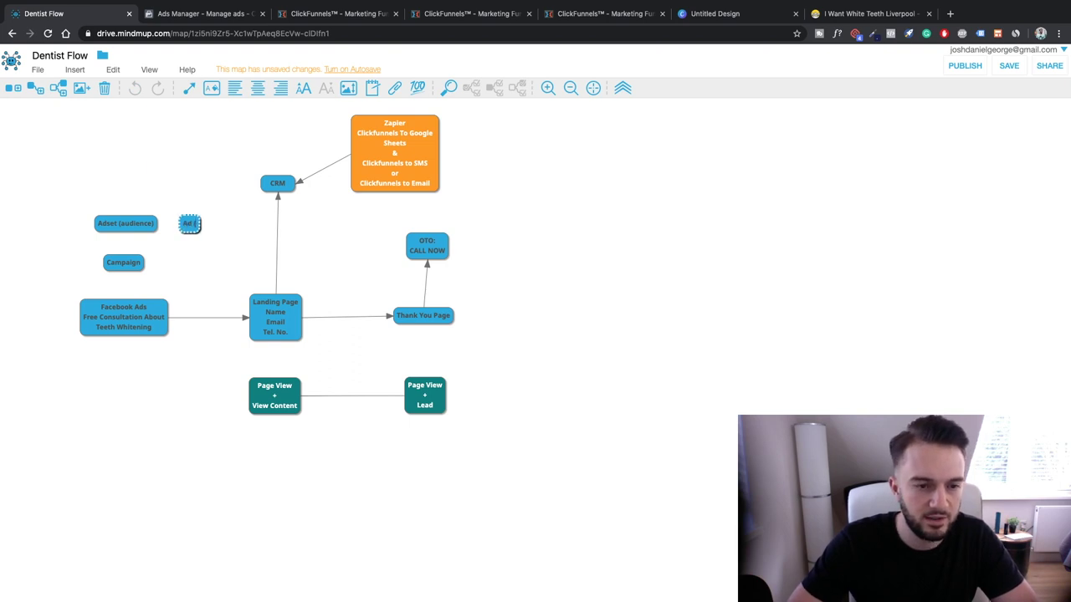
type(" (image")
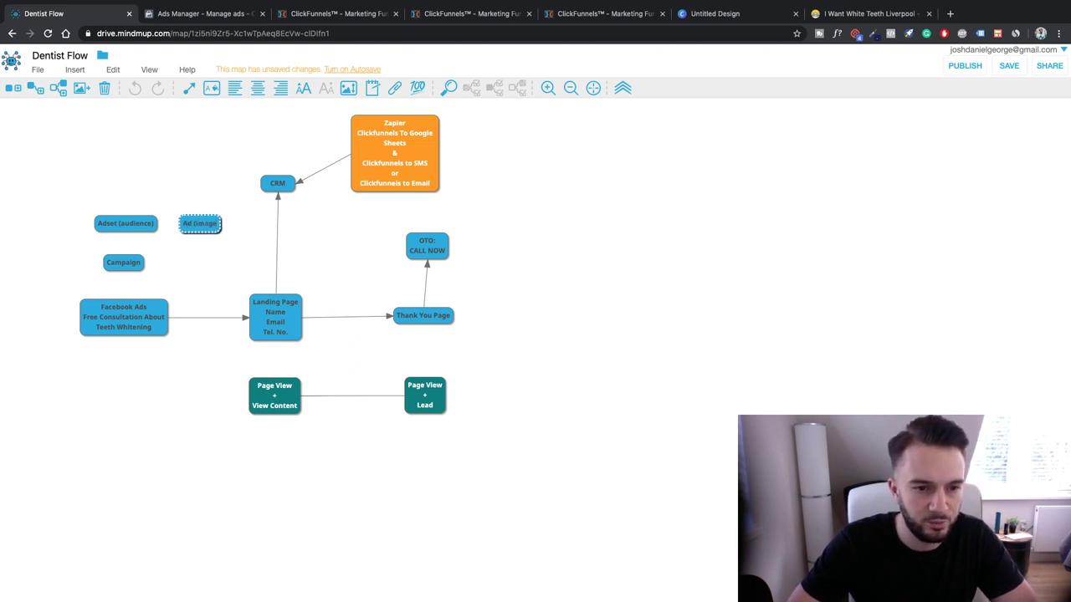
type("+text")
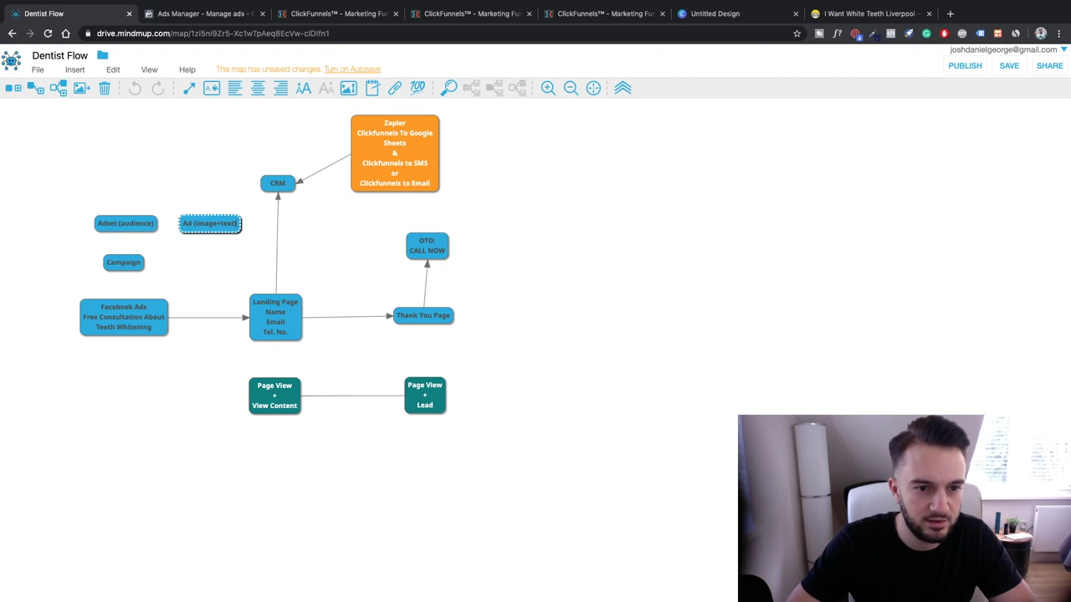
left_click_drag(207, 219, 124, 178)
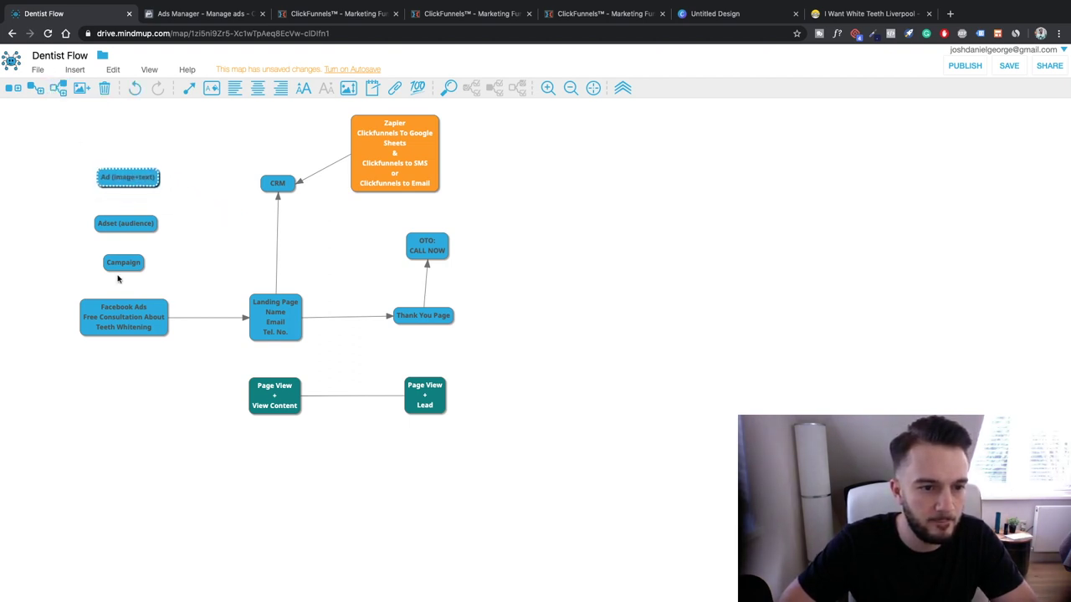
Link Facebook Ads to Campaign, Adset (audience) and Ad (image+text) in a chain
left_click(121, 320)
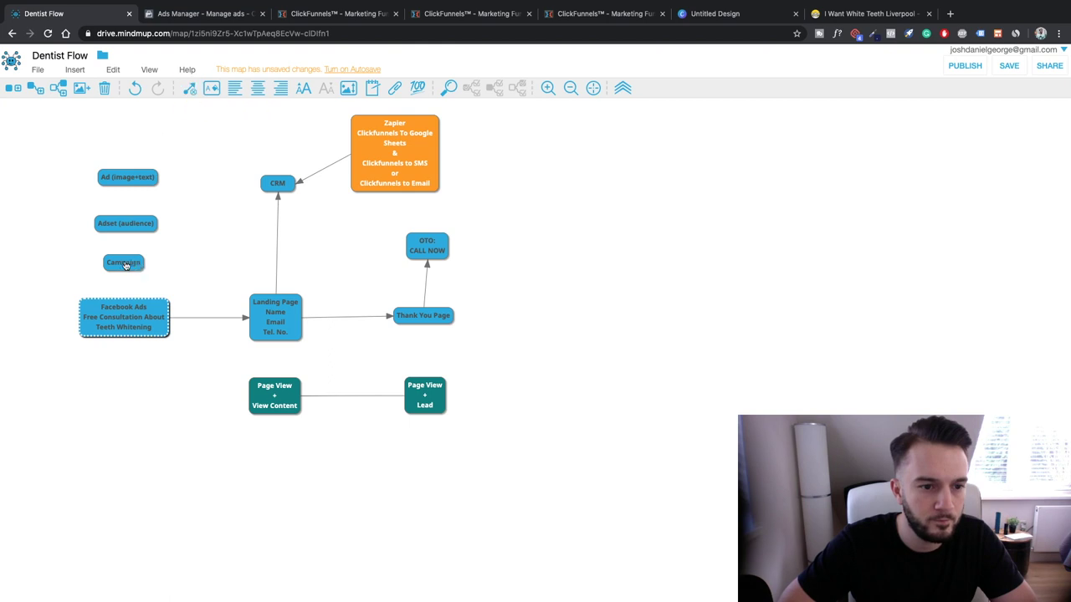
left_click(122, 225)
left_click(124, 264)
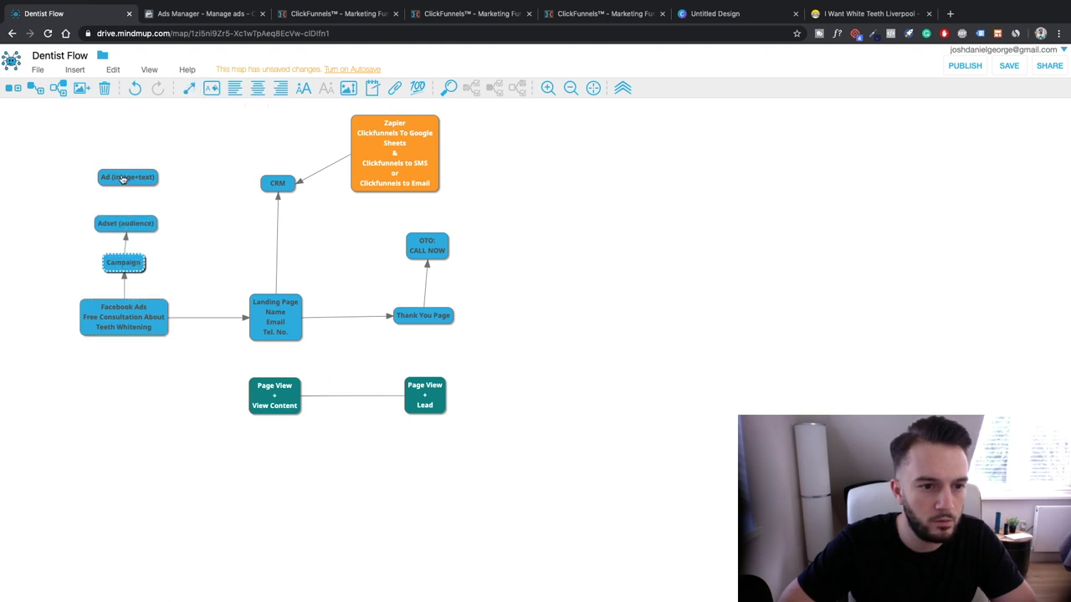
left_click(122, 179)
key("Down")
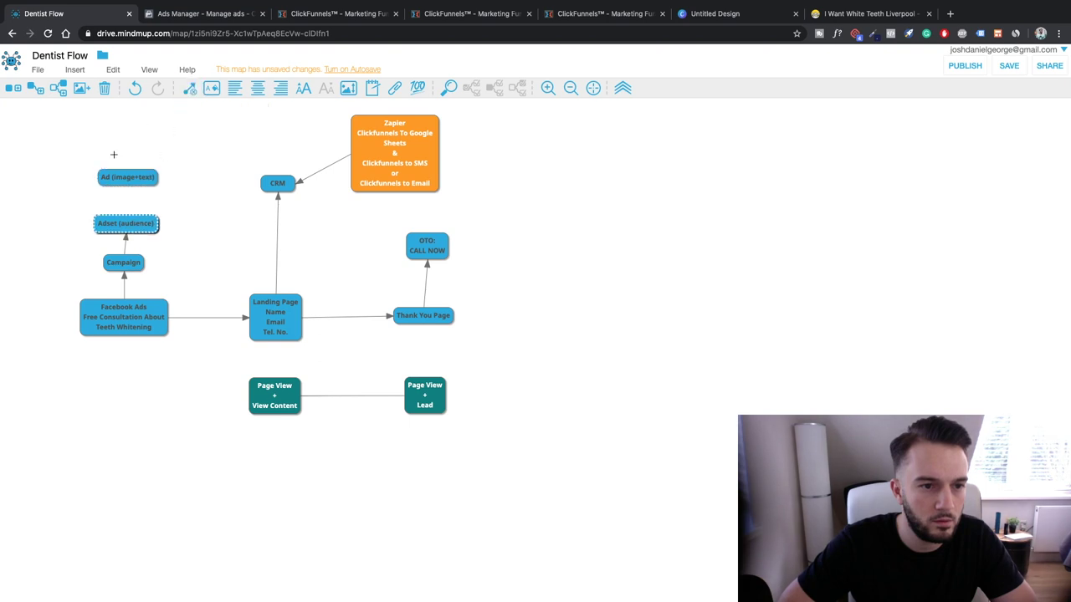
left_click(118, 179)
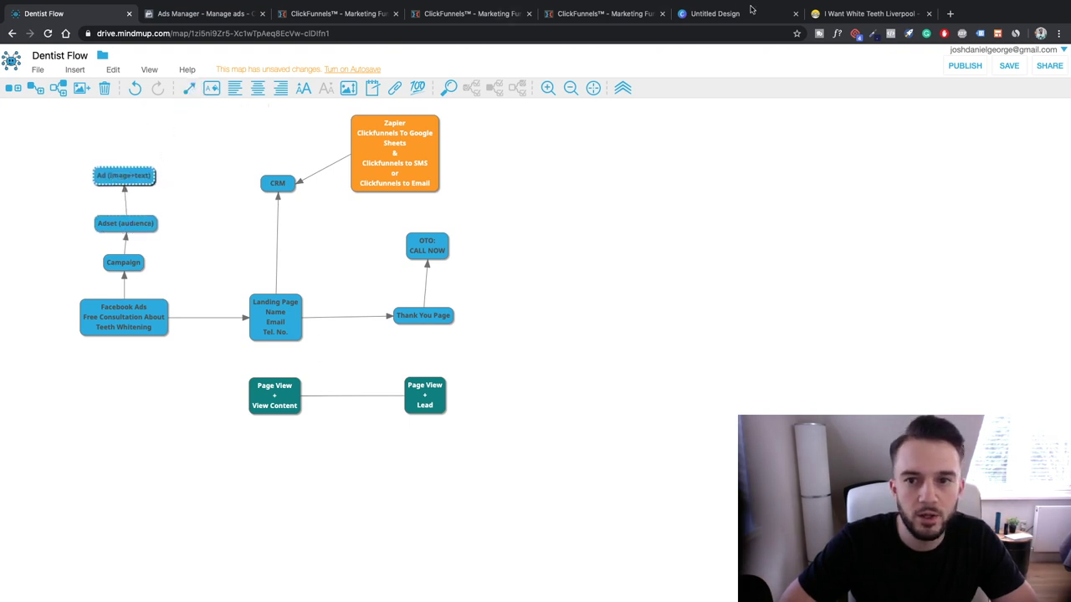
left_click(120, 266)
left_click(124, 225)
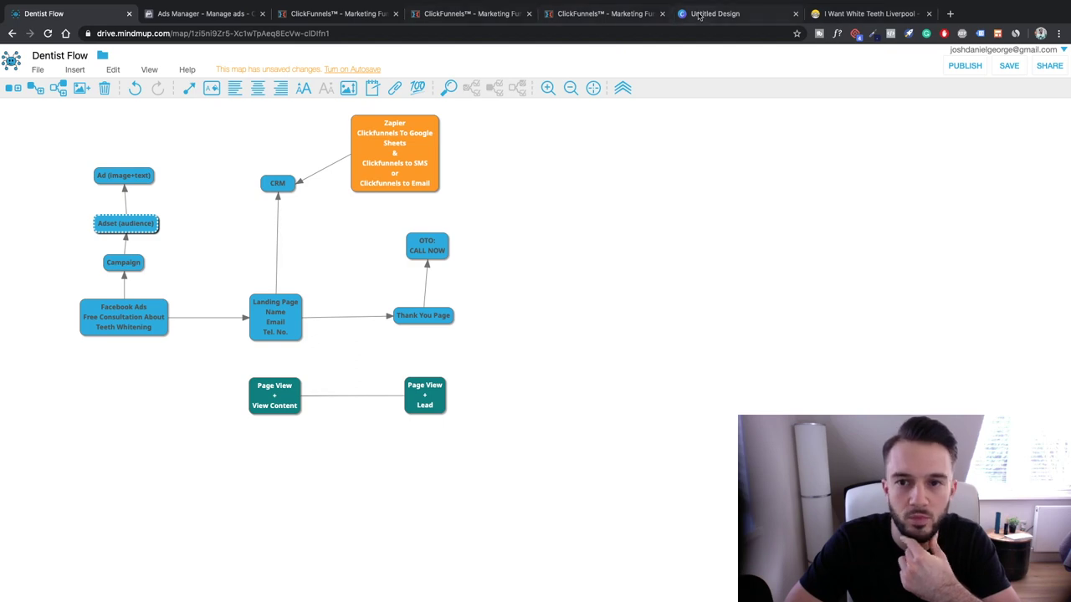
Close the duplicate ClickFunnels tabs and reopen the funnel tab to load the funnels list
left_click(596, 13)
left_click(475, 13)
left_click(596, 13)
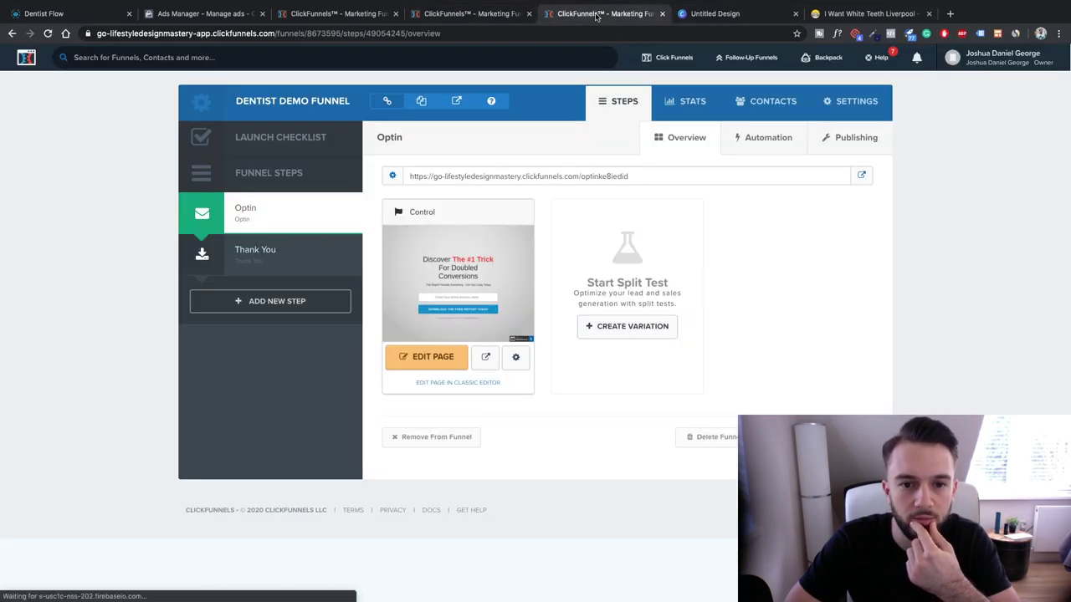
left_click(662, 13)
left_click(529, 14)
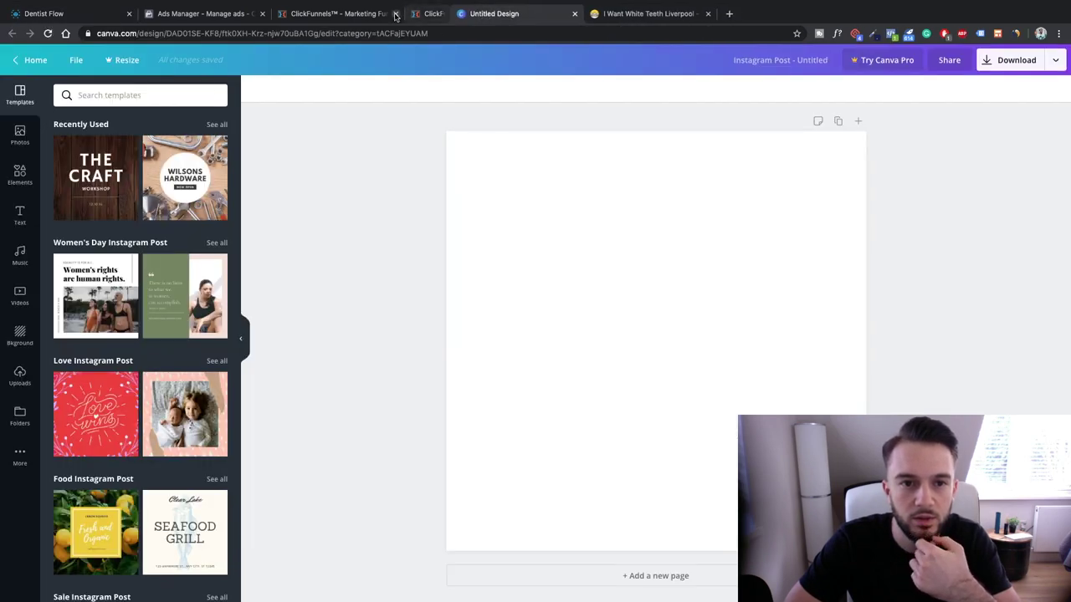
left_click(378, 15)
left_click(437, 15)
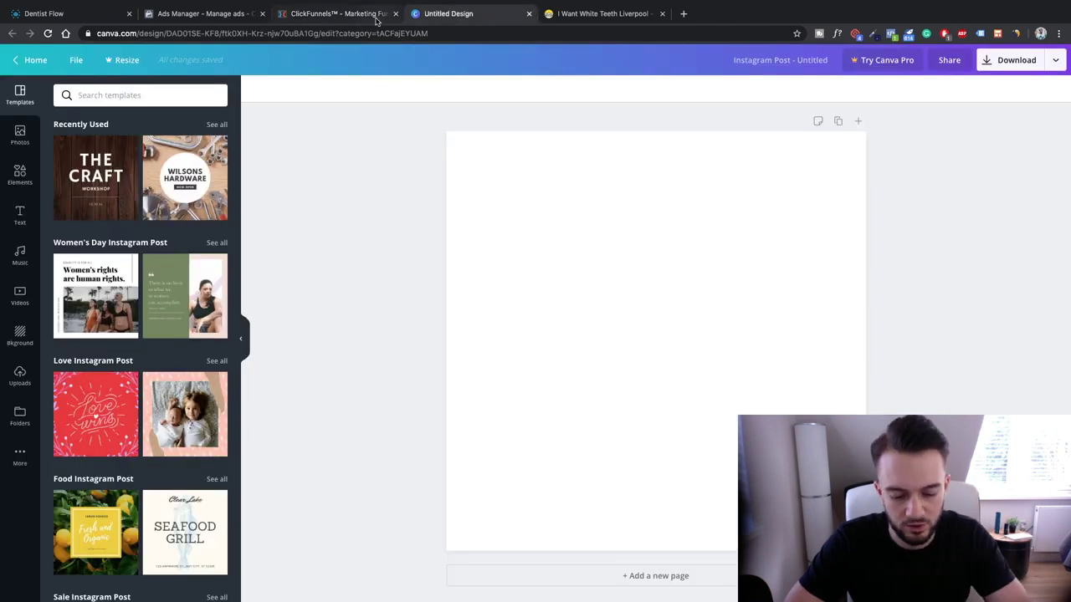
key("ctrl+shift+t")
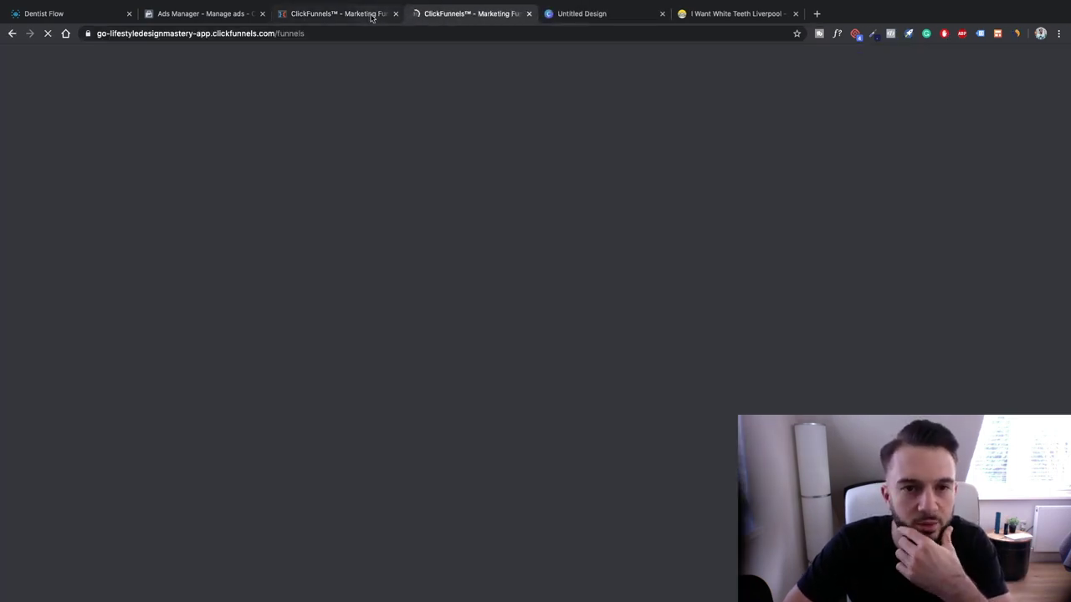
Close the older duplicate ClickFunnels tab and inspect the page background colour options
middle_click(371, 18)
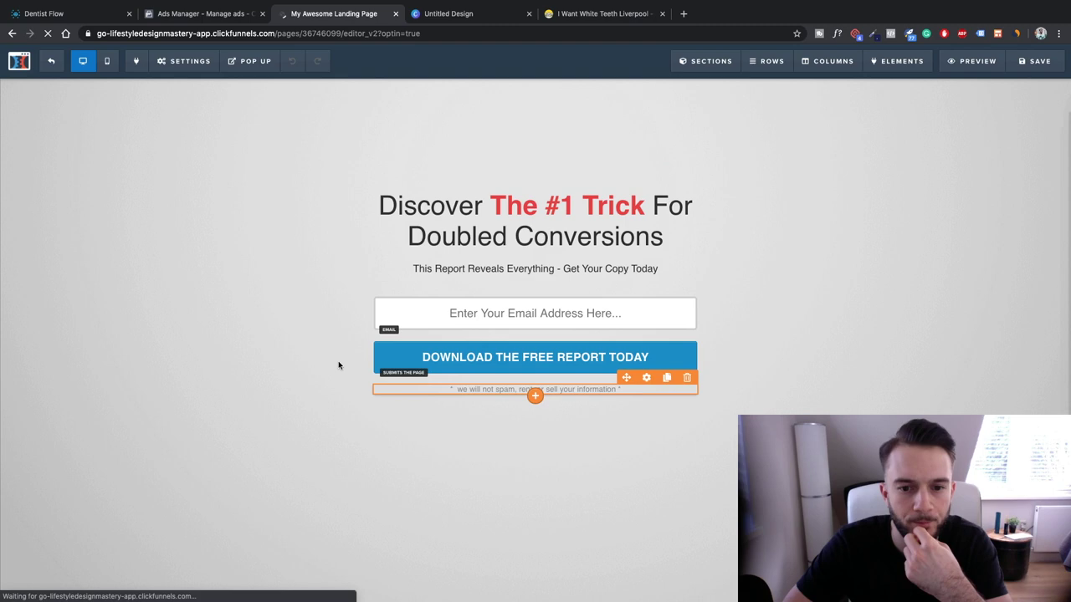
mouse_move(198, 69)
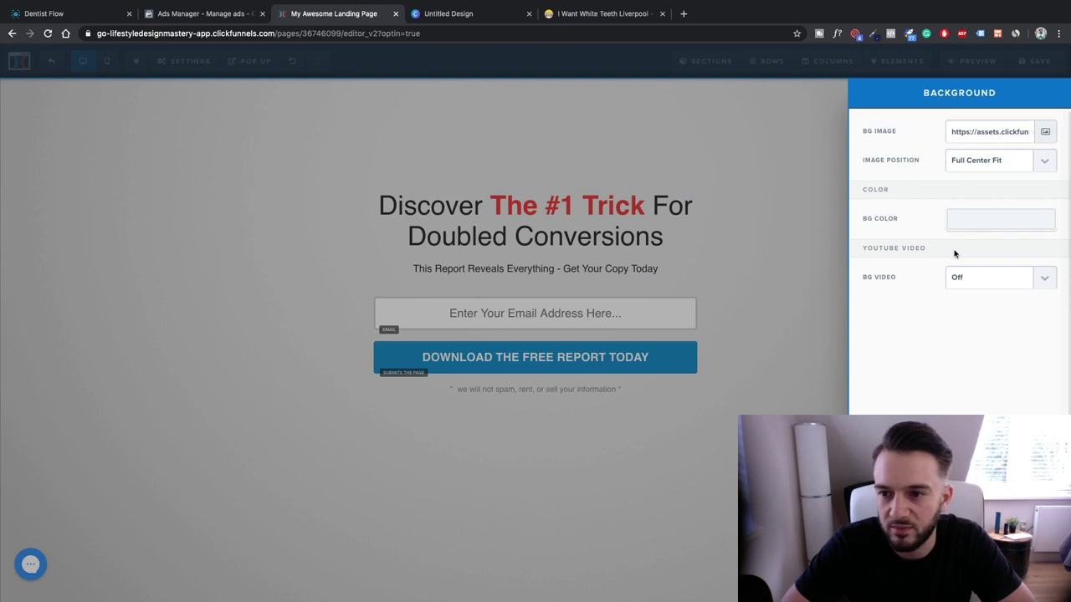
left_click(958, 220)
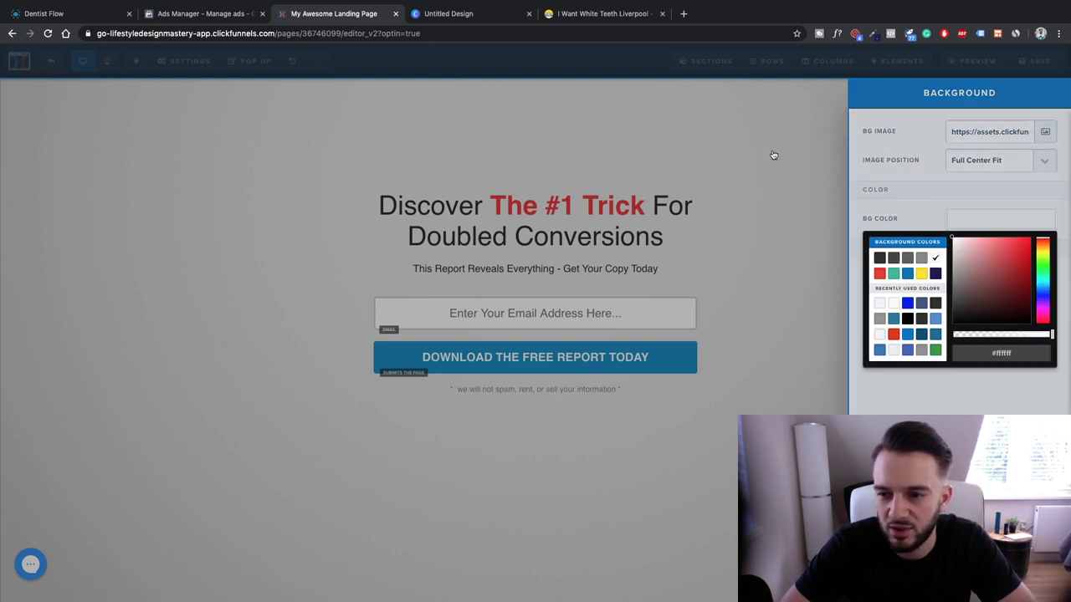
left_click(886, 207)
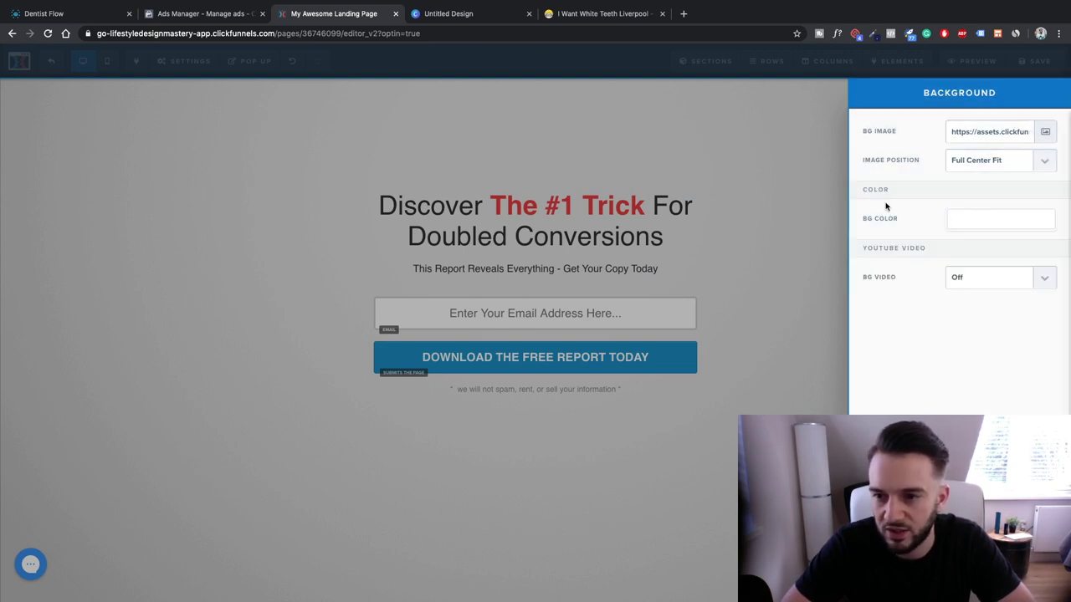
left_click(771, 199)
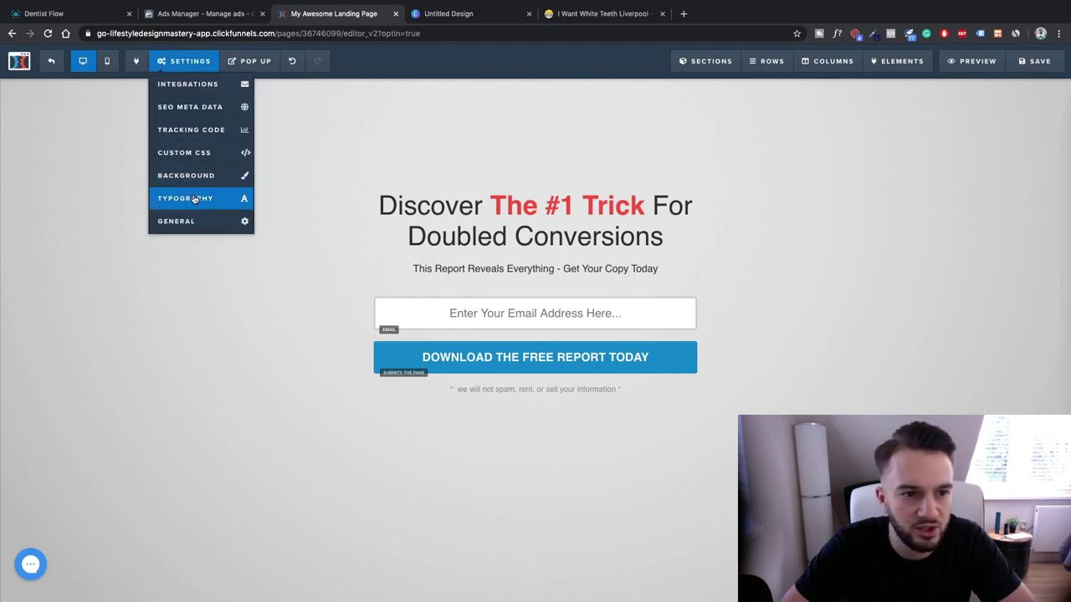
Clear the BG Image URL in Settings > Background so the page is plain white
left_click(194, 196)
mouse_move(188, 62)
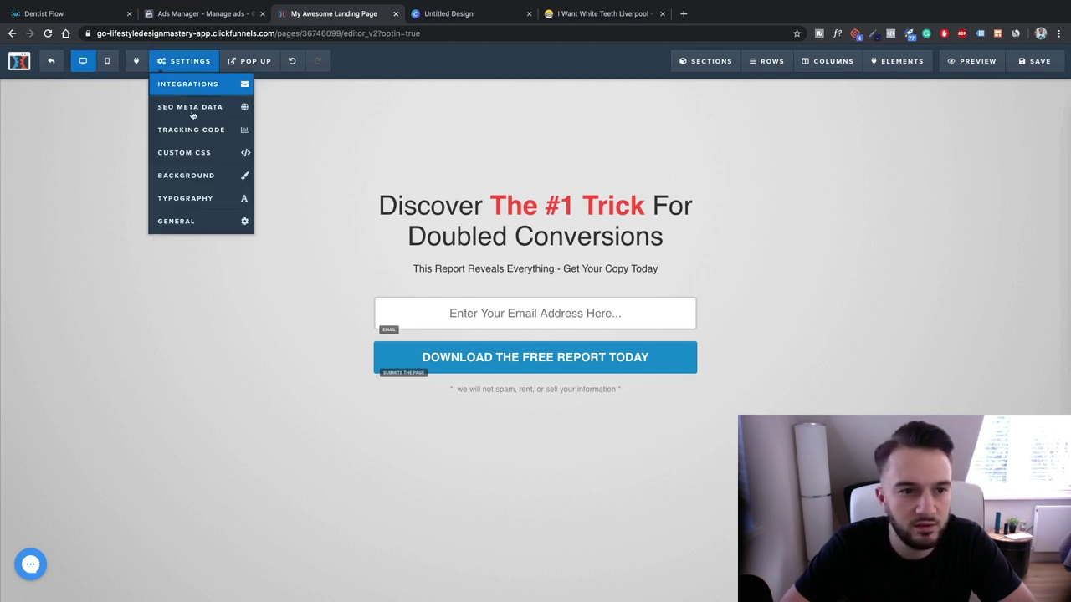
left_click(197, 178)
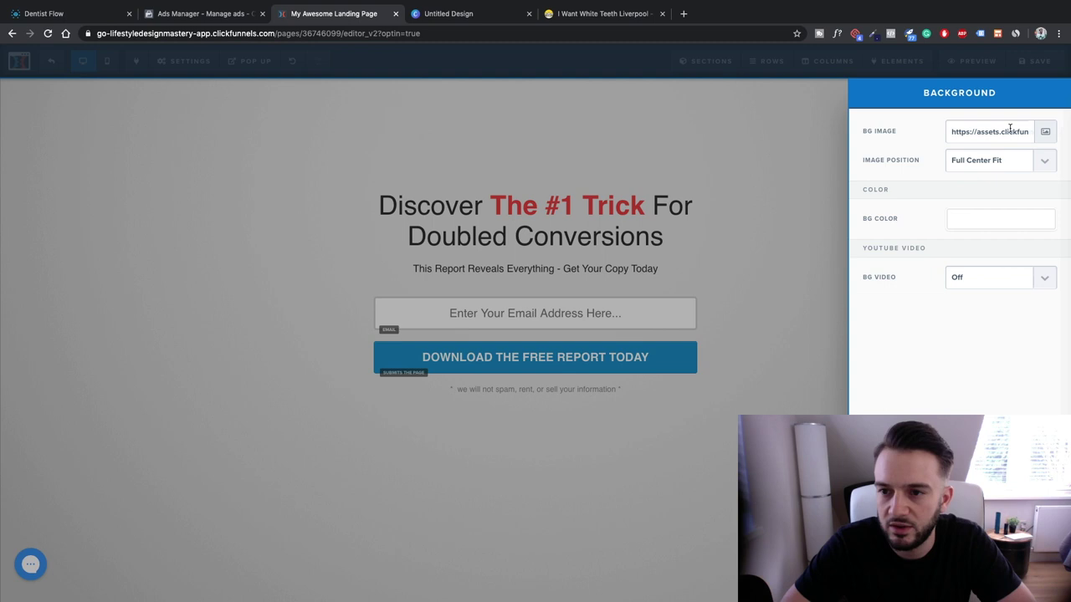
triple_click(1010, 131)
key("BackSpace")
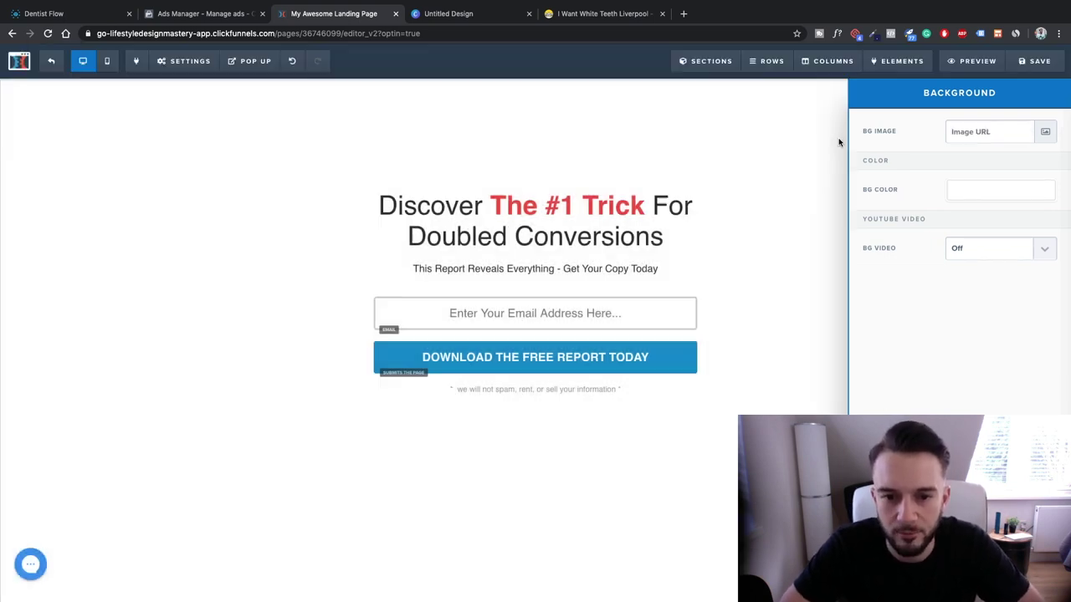
left_click(839, 142)
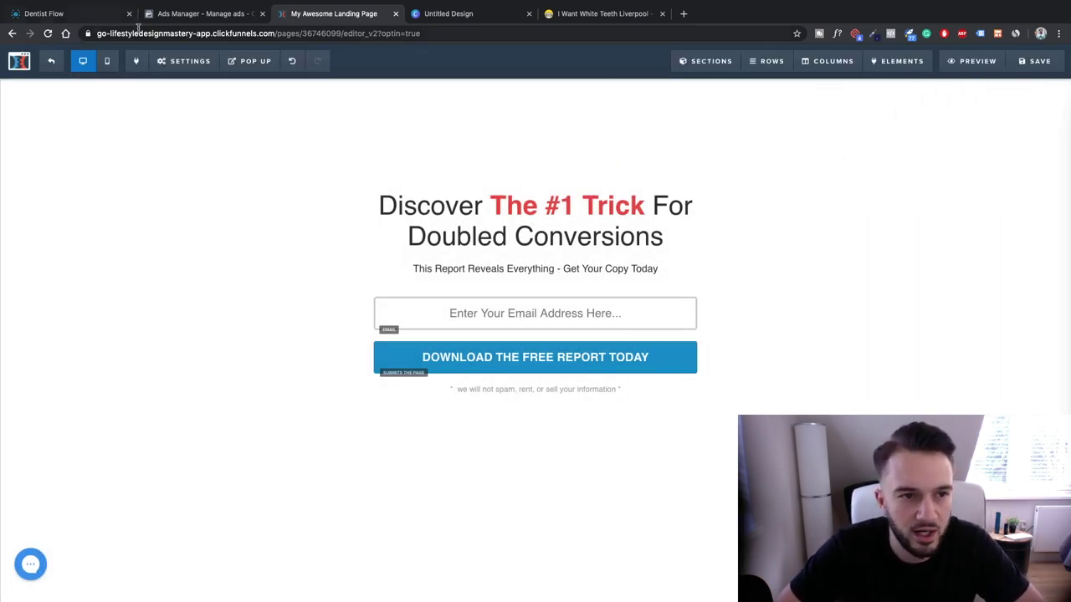
Scroll through The Dental House homepage, then return to the 'My Awesome Landing Page' editor
left_click(596, 13)
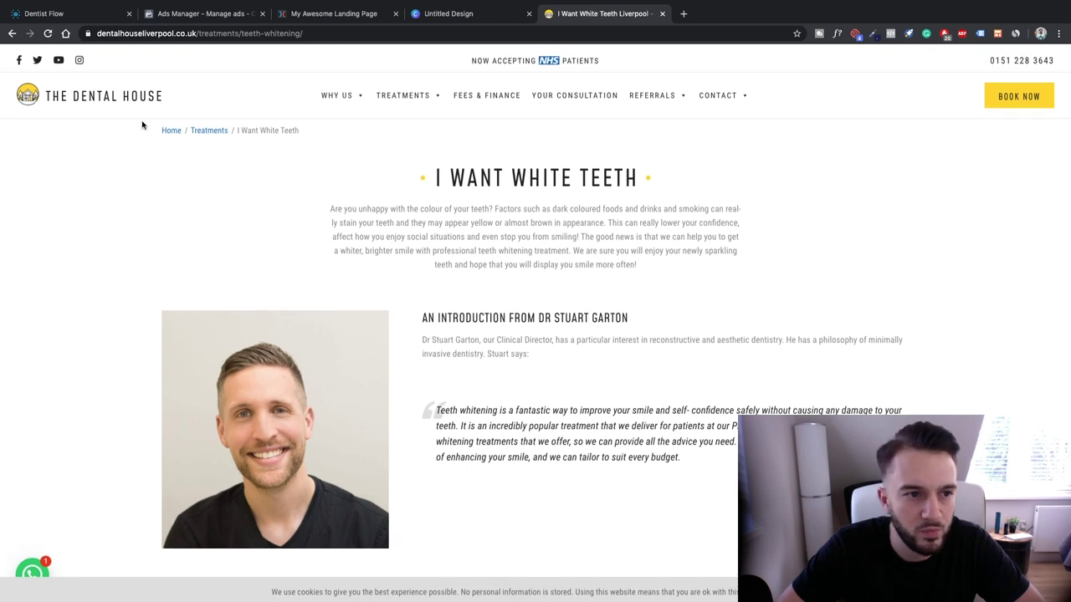
scroll(52, 84, "down", 1)
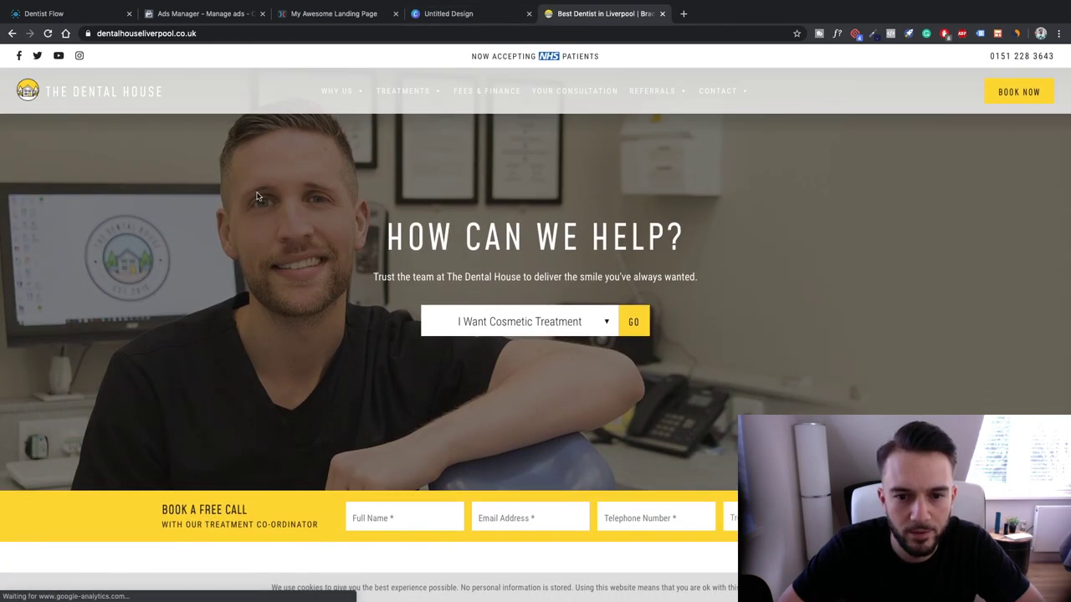
scroll(614, 298, "down", 2)
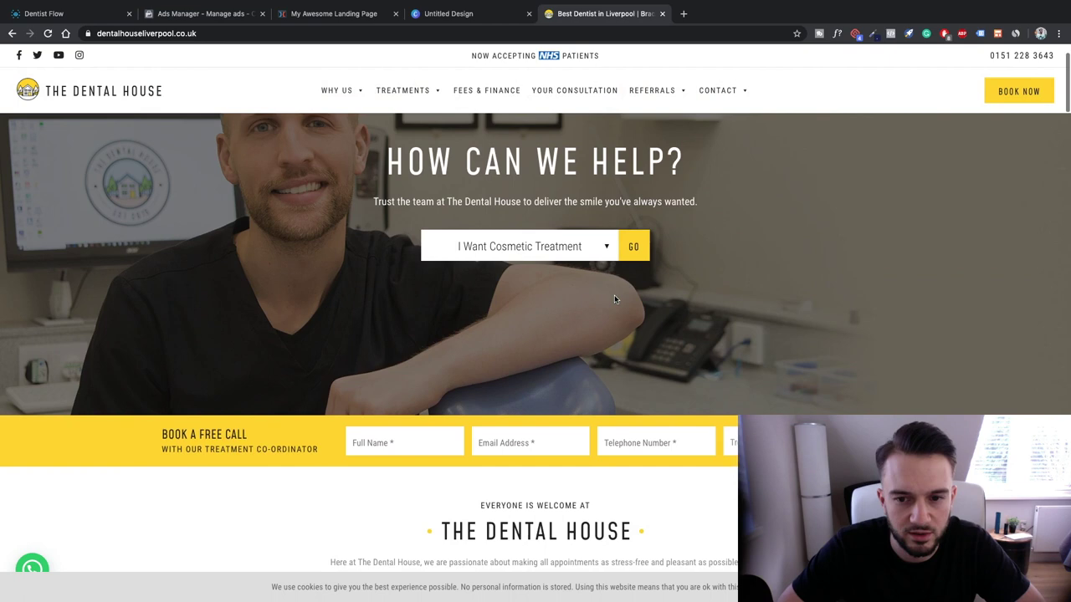
scroll(614, 298, "up", 2)
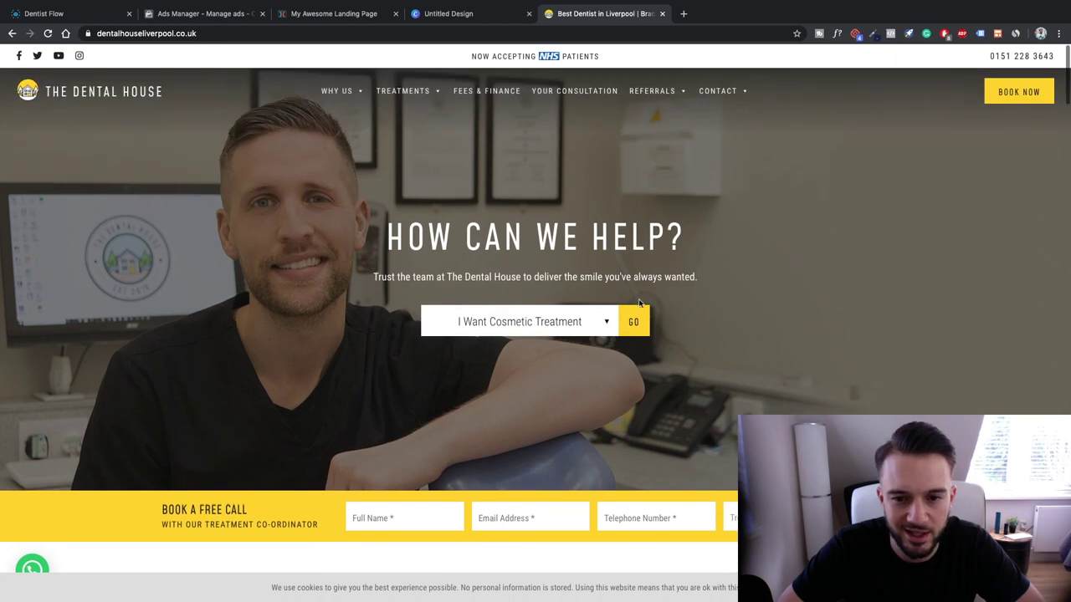
left_click(333, 13)
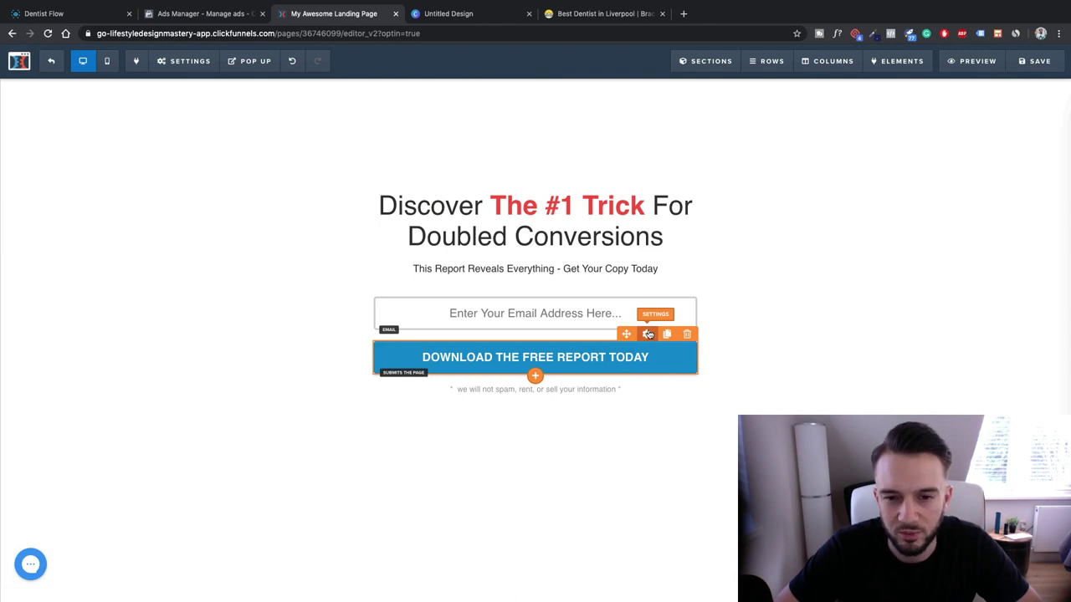
Make the 'Download The Free Report Today' button yellow with black text
left_click(648, 334)
left_click(1000, 363)
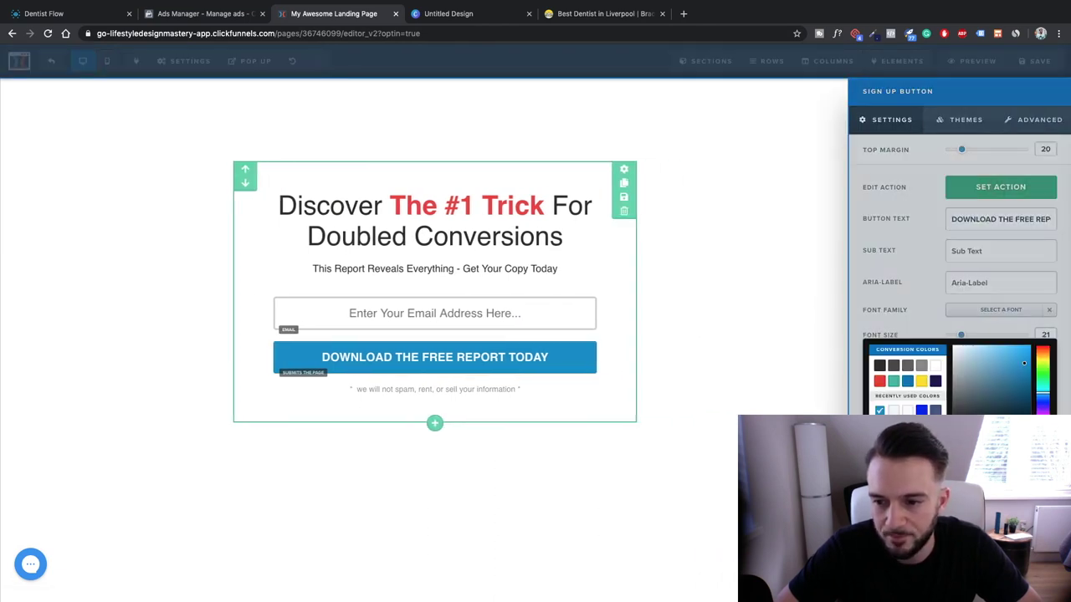
left_click(922, 382)
left_click(755, 339)
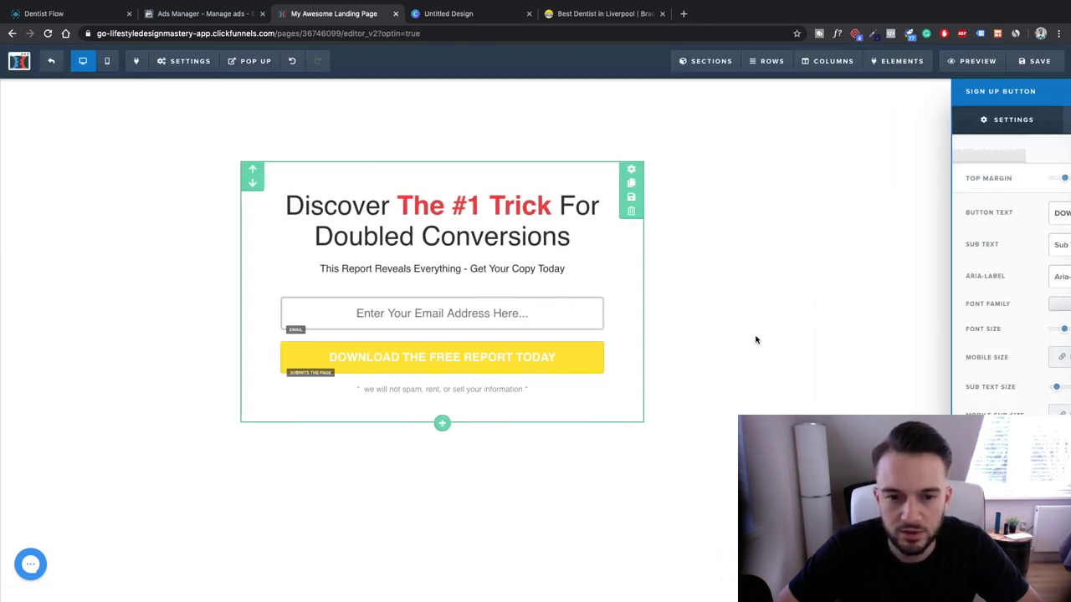
left_click(592, 364)
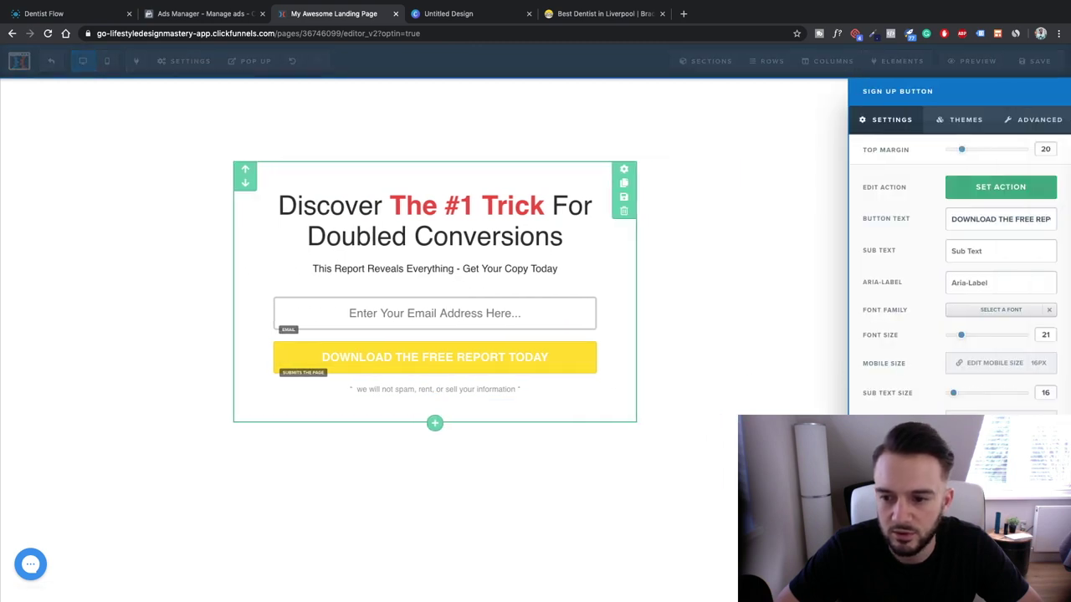
left_click(1001, 426)
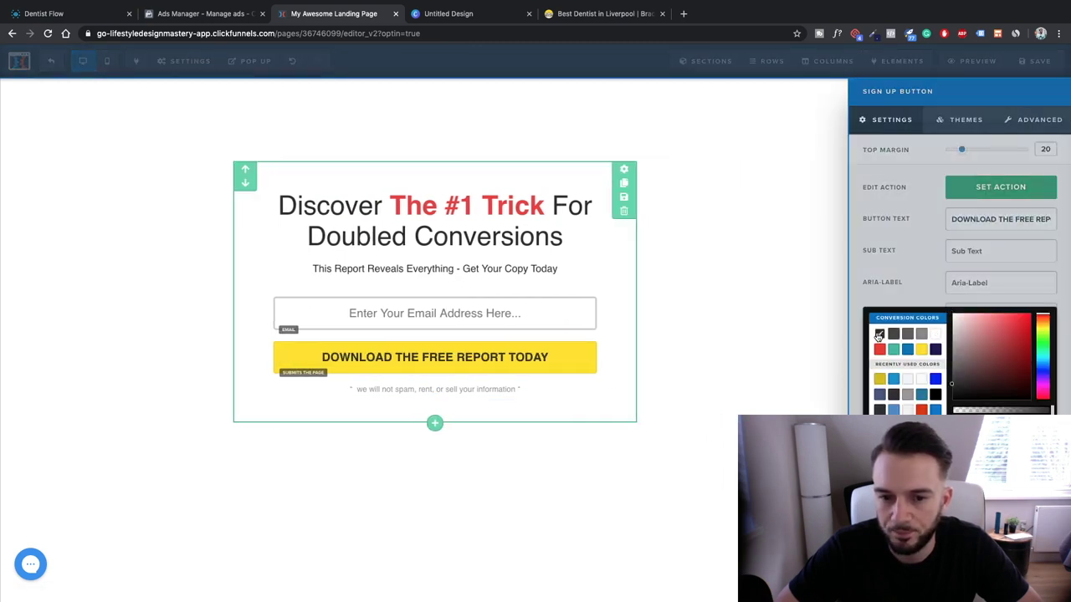
left_click(778, 323)
left_click(599, 315)
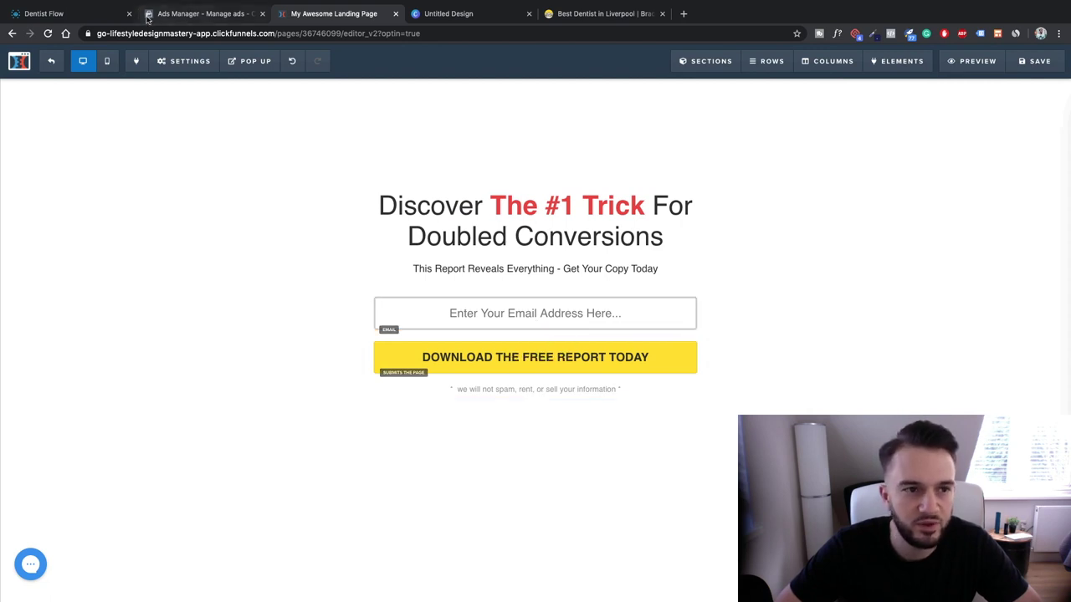
Return to the landing page editor and check the form's email field settings
left_click(100, 15)
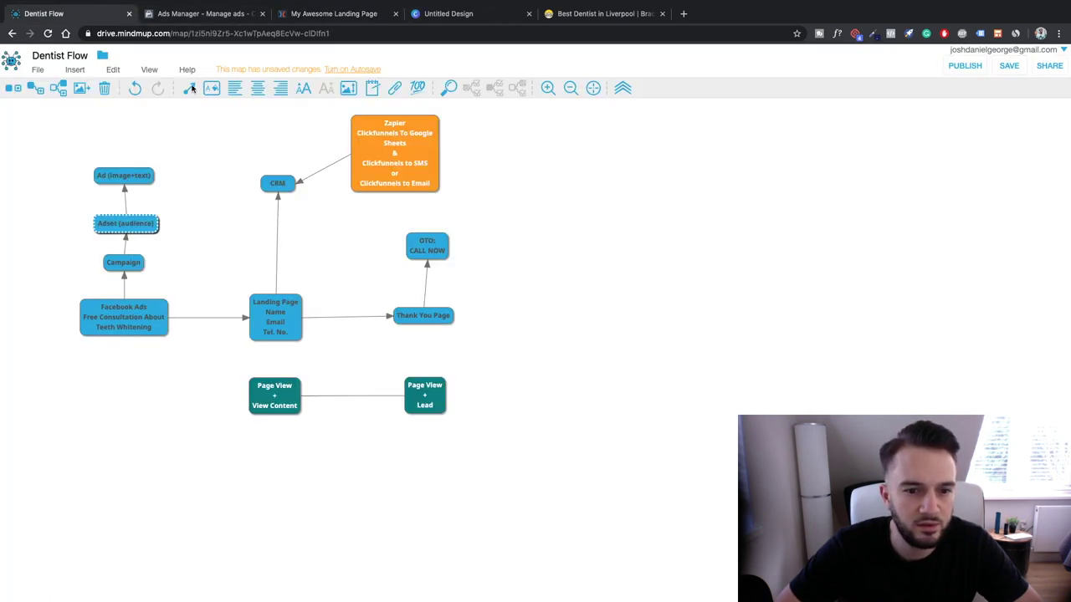
left_click(429, 10)
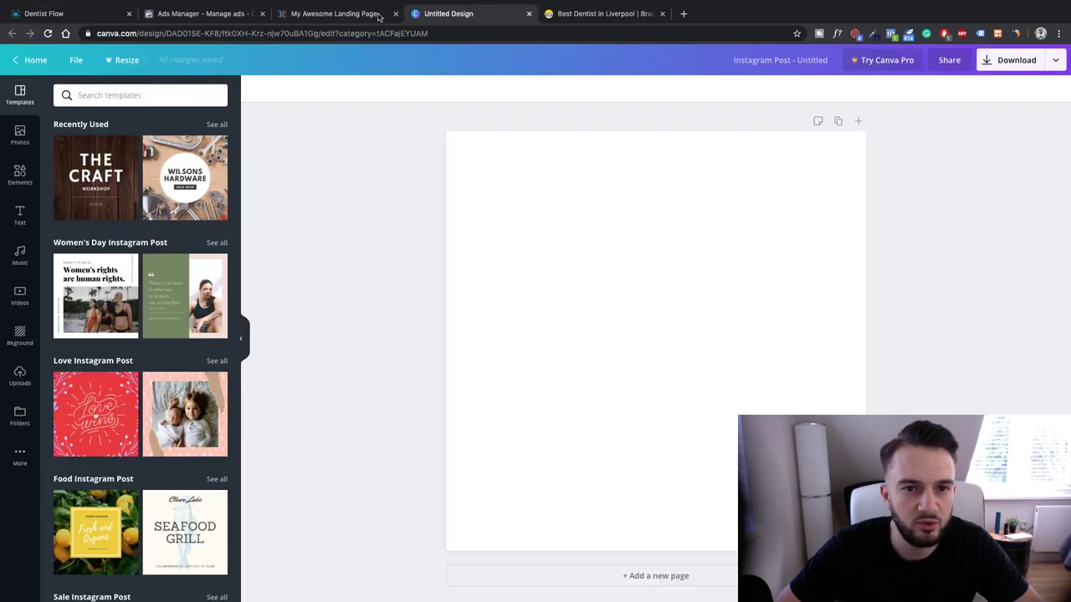
left_click(360, 13)
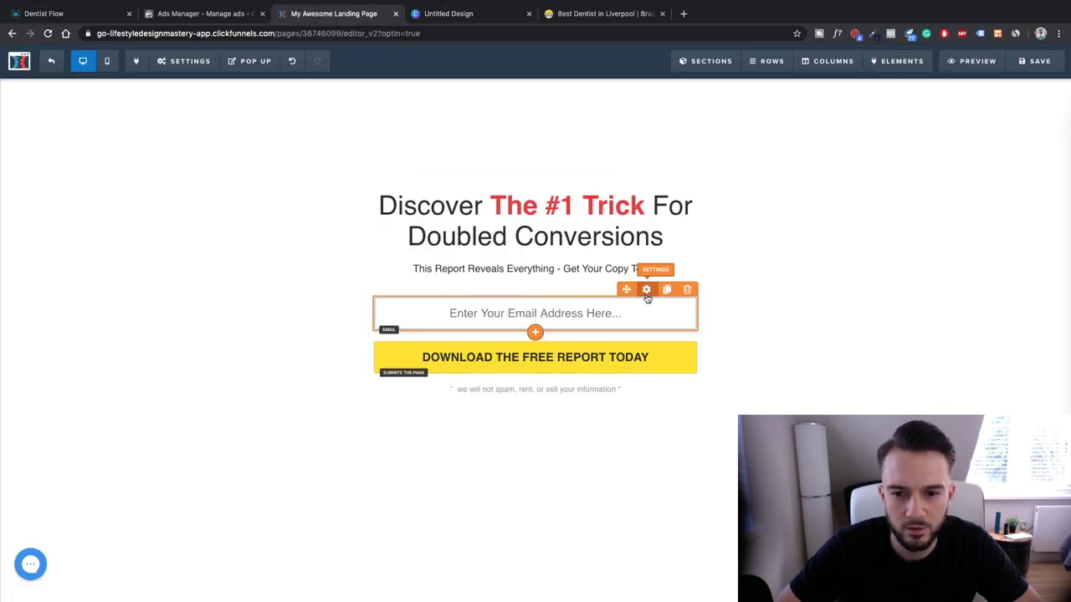
left_click(534, 334)
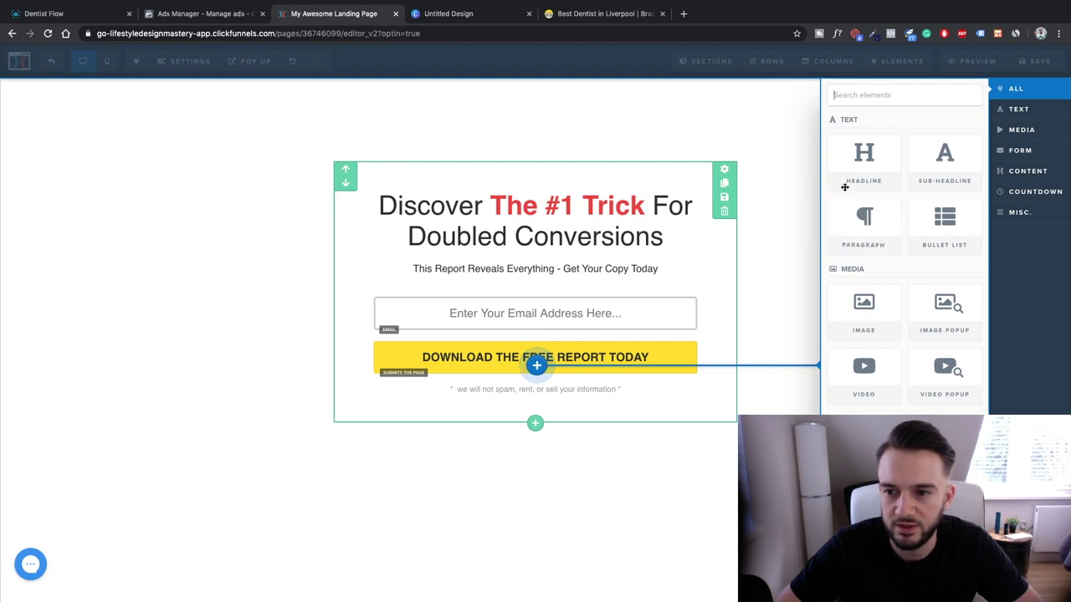
left_click(803, 219)
left_click(566, 325)
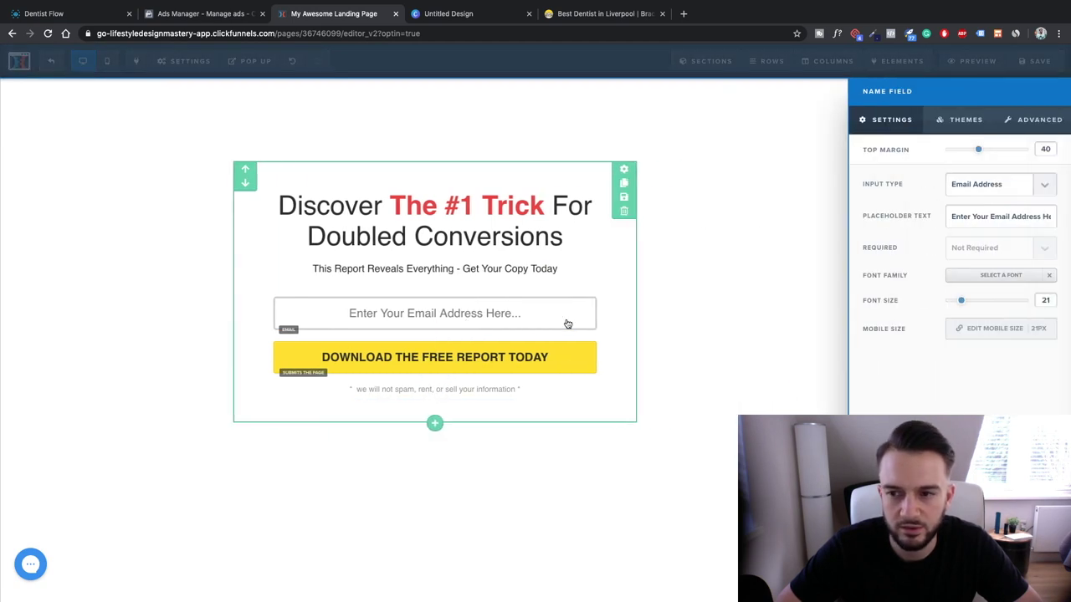
left_click(753, 199)
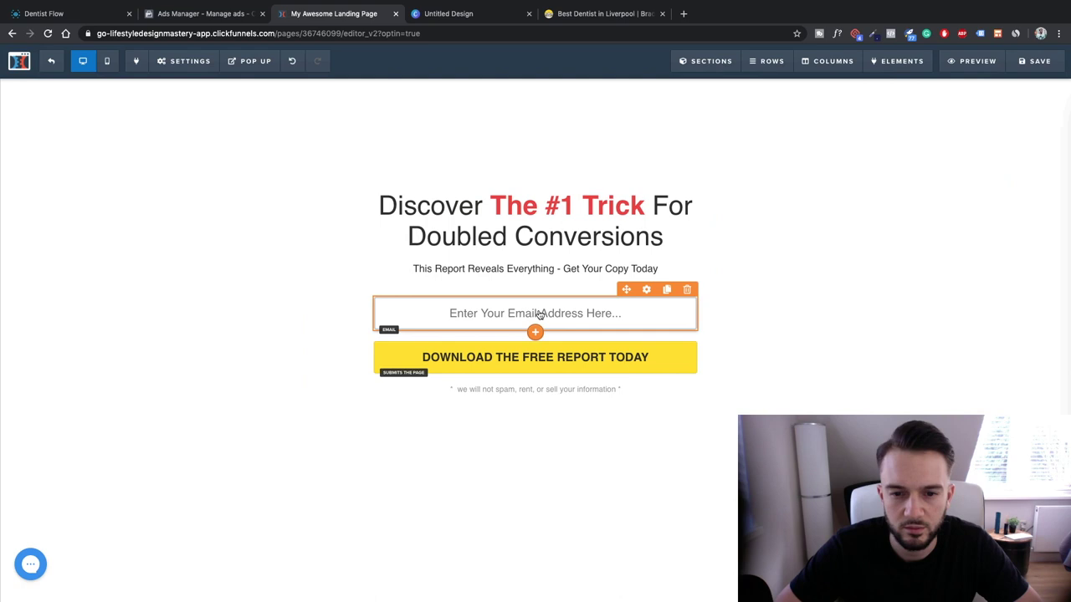
Add a required Full Name input, move it above the email field, and delete the email field
left_click(536, 366)
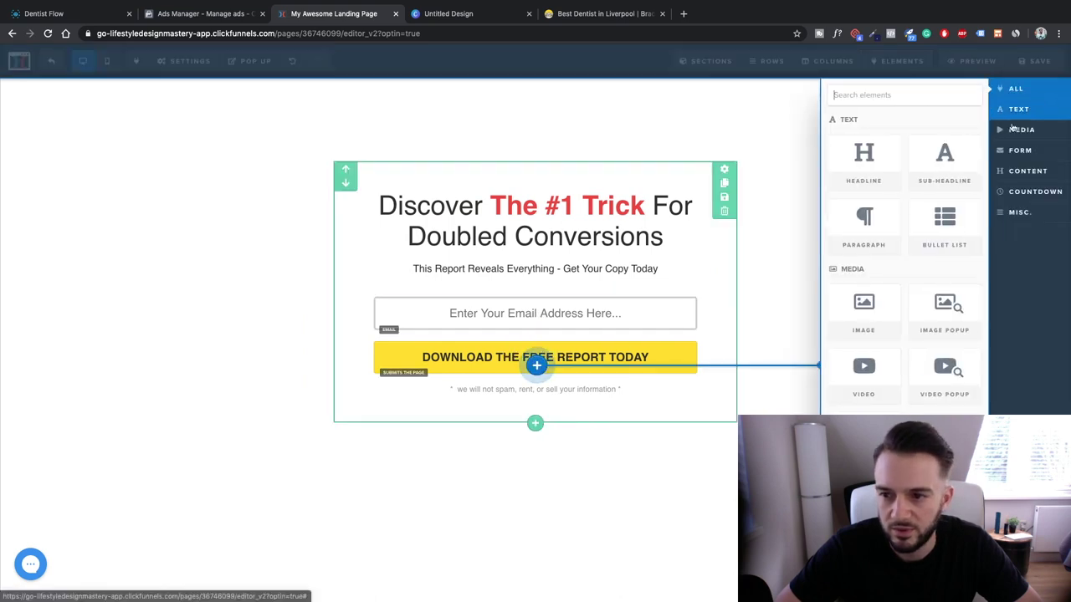
scroll(903, 224, "down", 5)
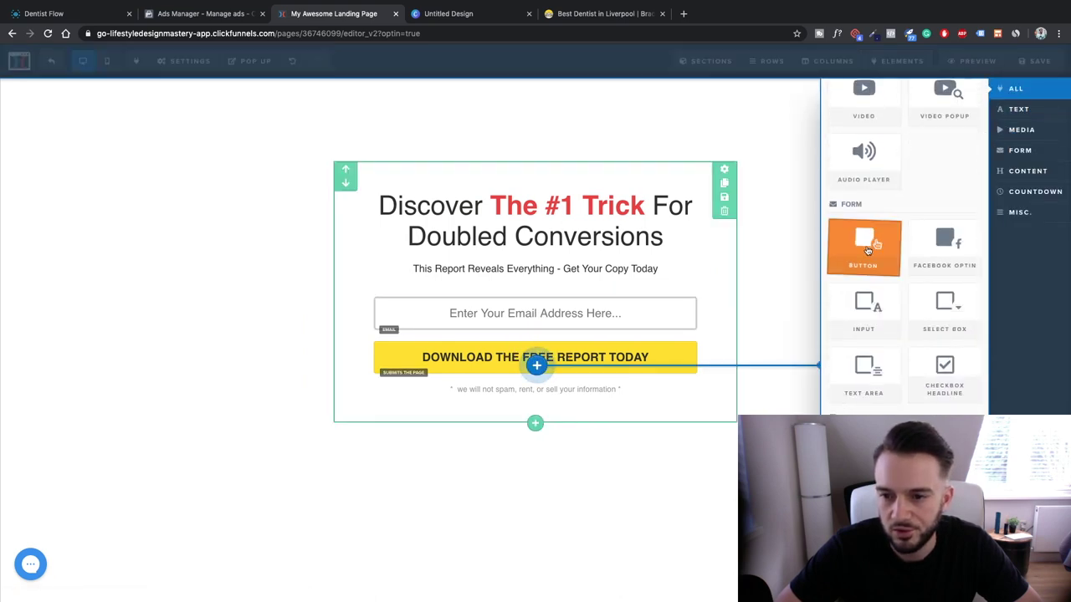
left_click(871, 303)
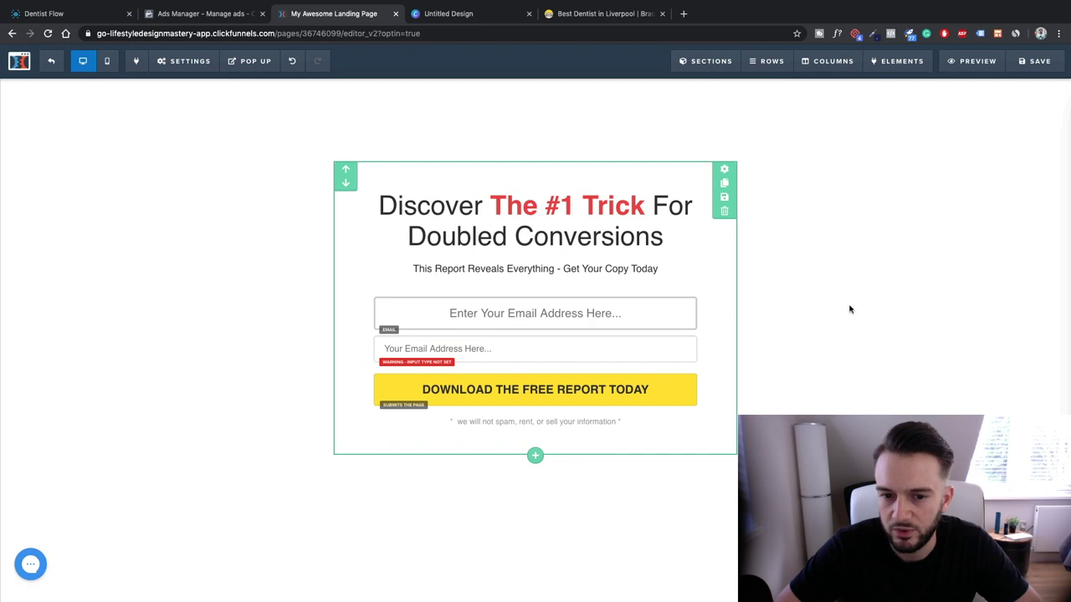
left_click(568, 349)
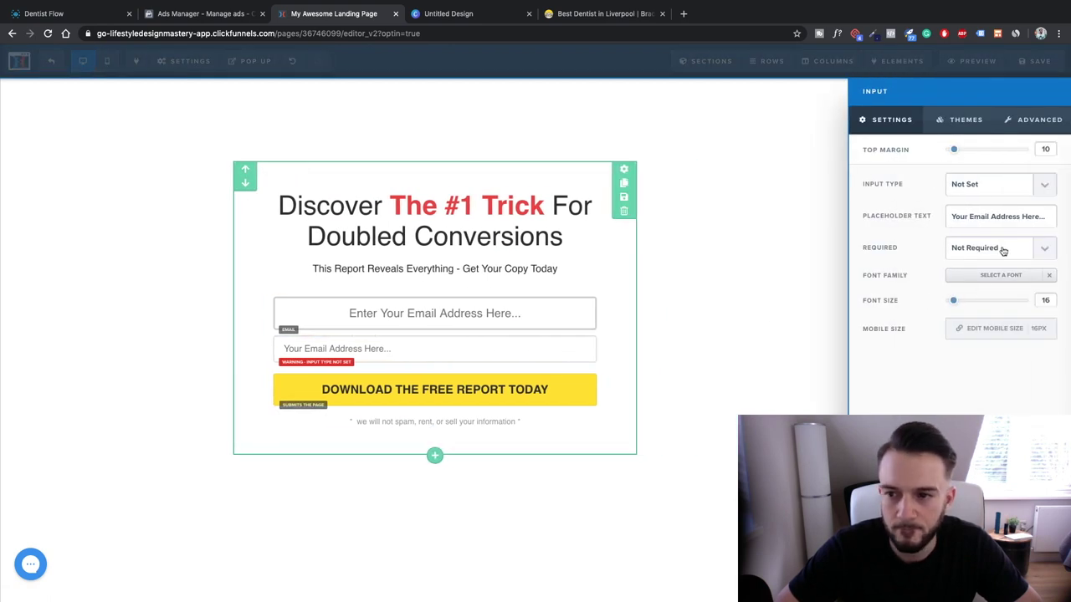
left_click(996, 184)
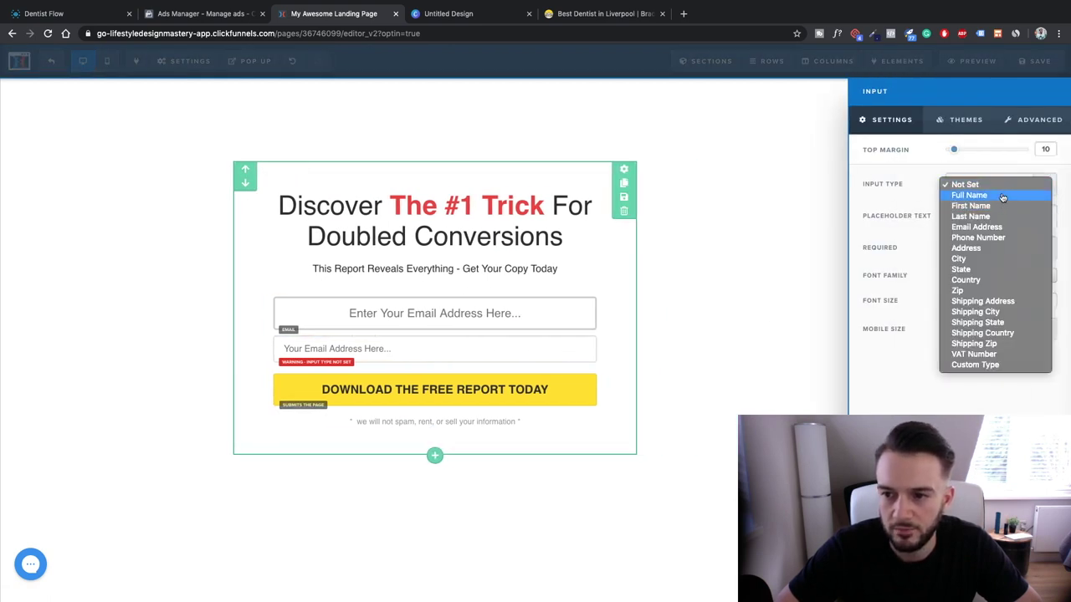
left_click(1002, 197)
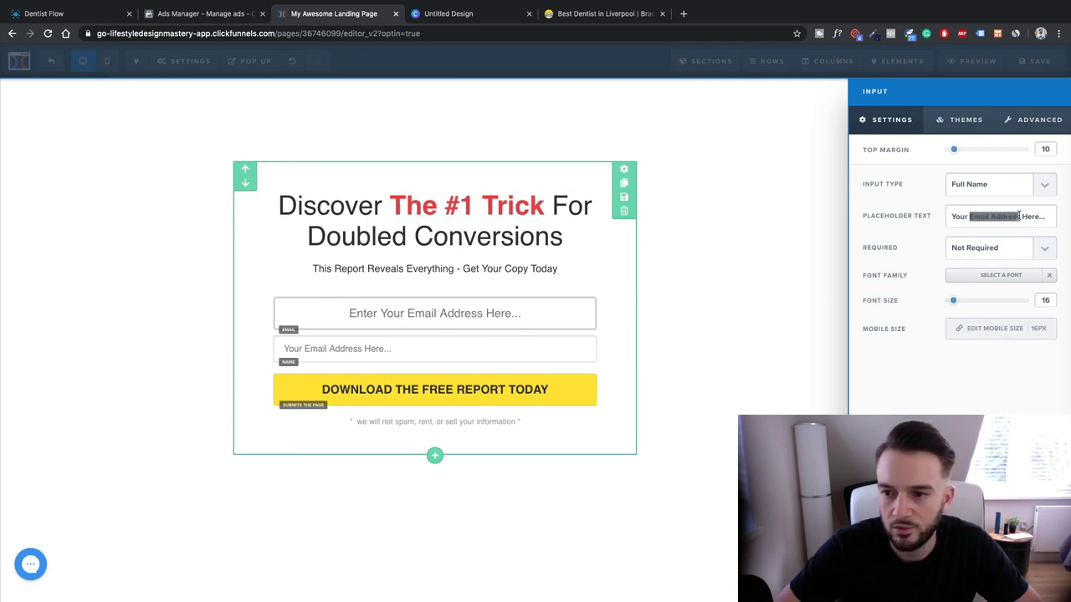
type("Fu")
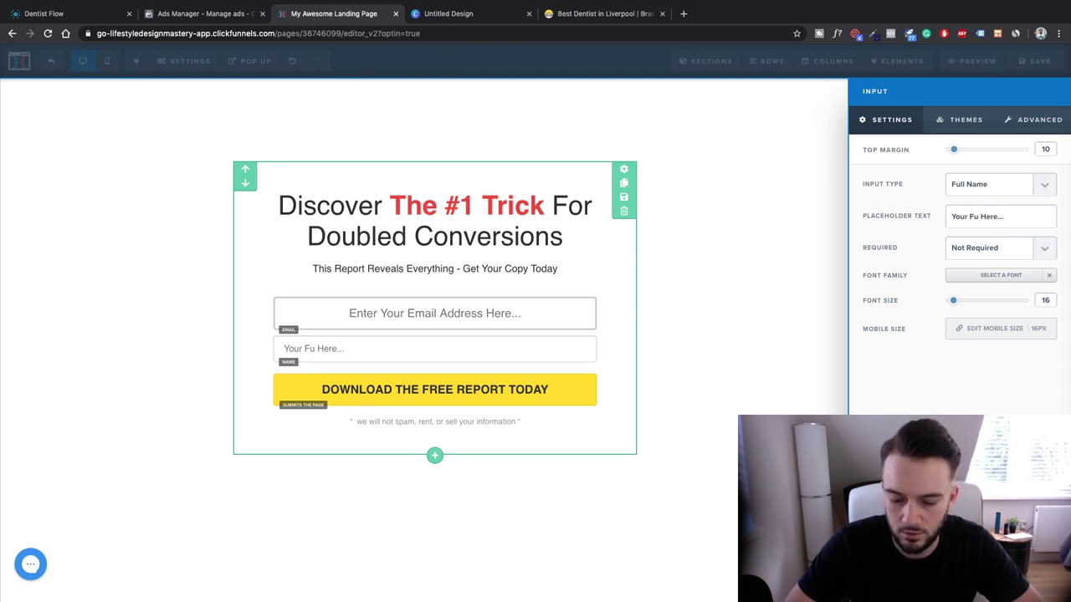
type("ll Name")
left_click(987, 247)
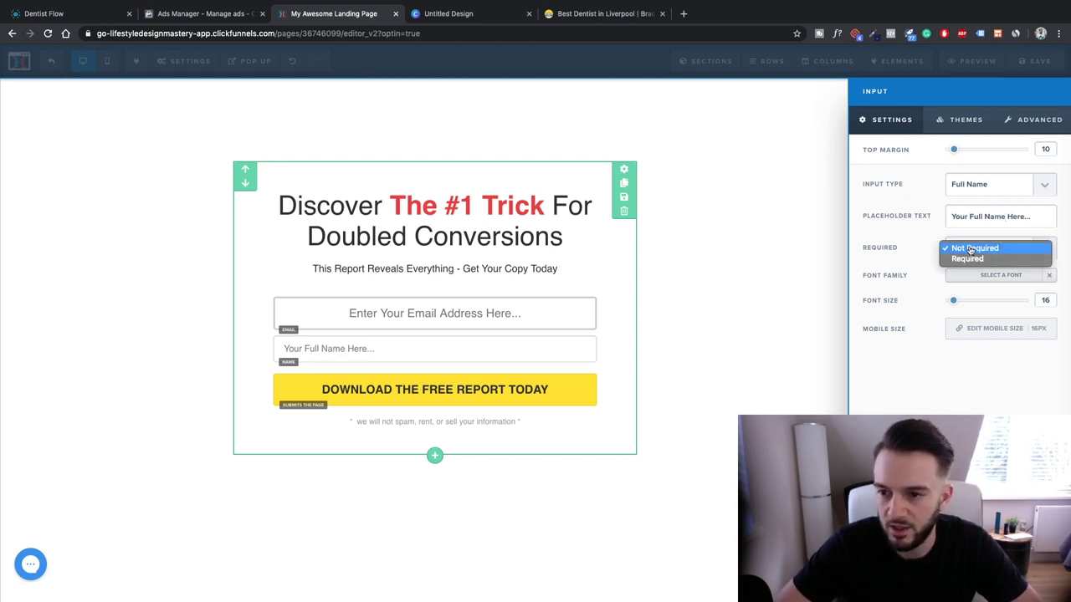
left_click(975, 258)
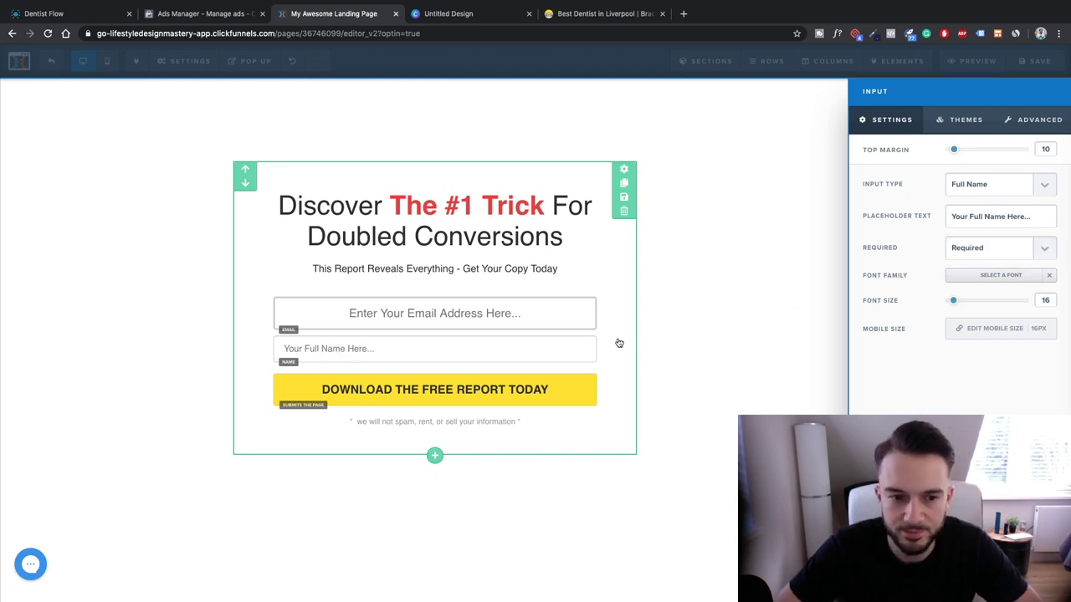
left_click(732, 335)
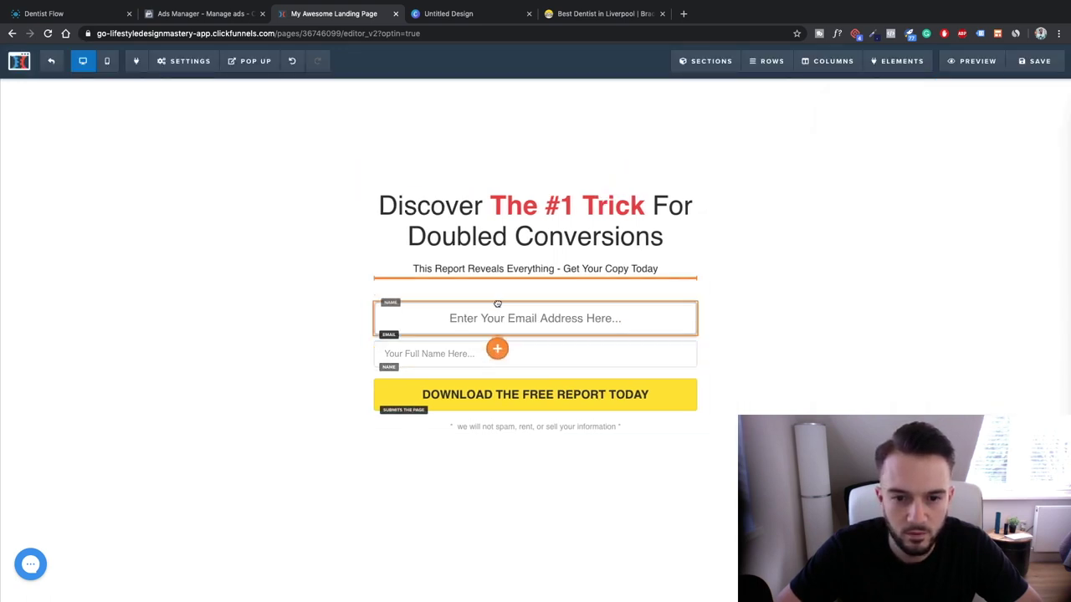
left_click_drag(497, 303, 497, 307)
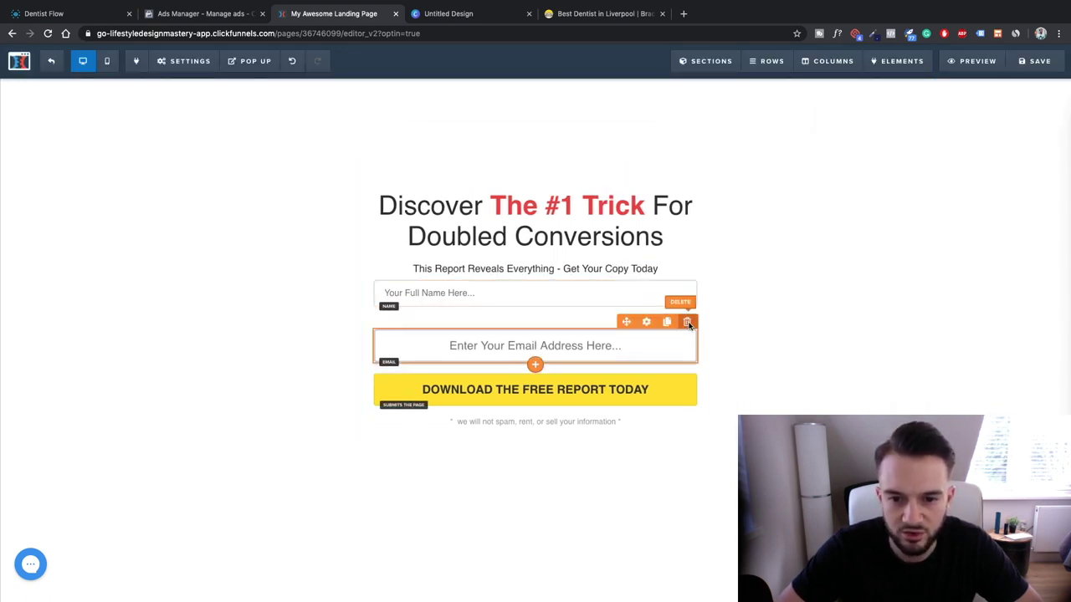
left_click(688, 323)
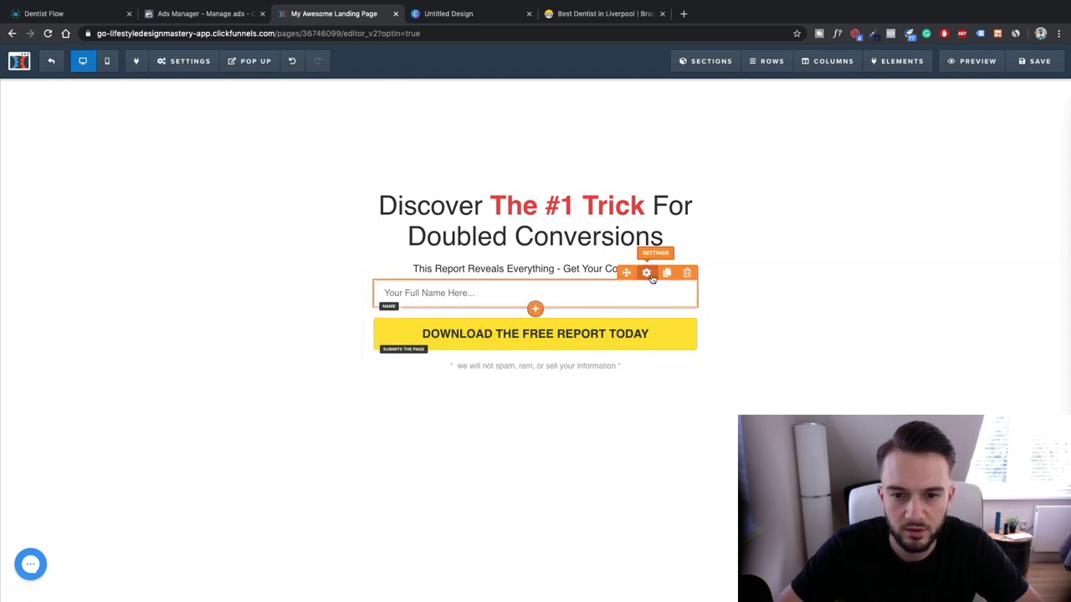
Duplicate the name field twice and make the middle one an Email Address field with an Email placeholder
left_click(667, 275)
left_click(667, 274)
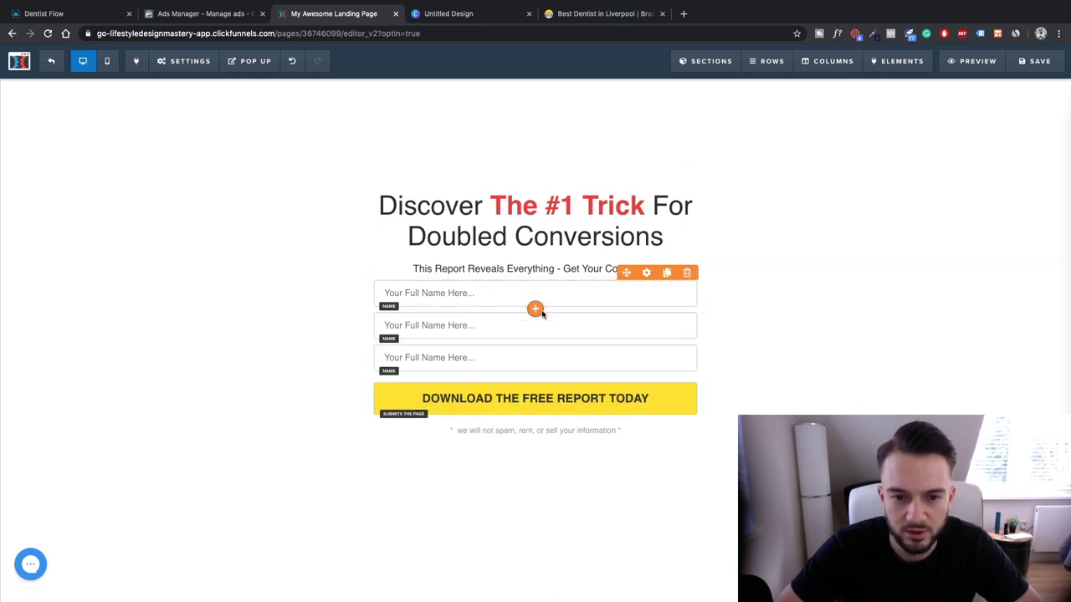
left_click(469, 333)
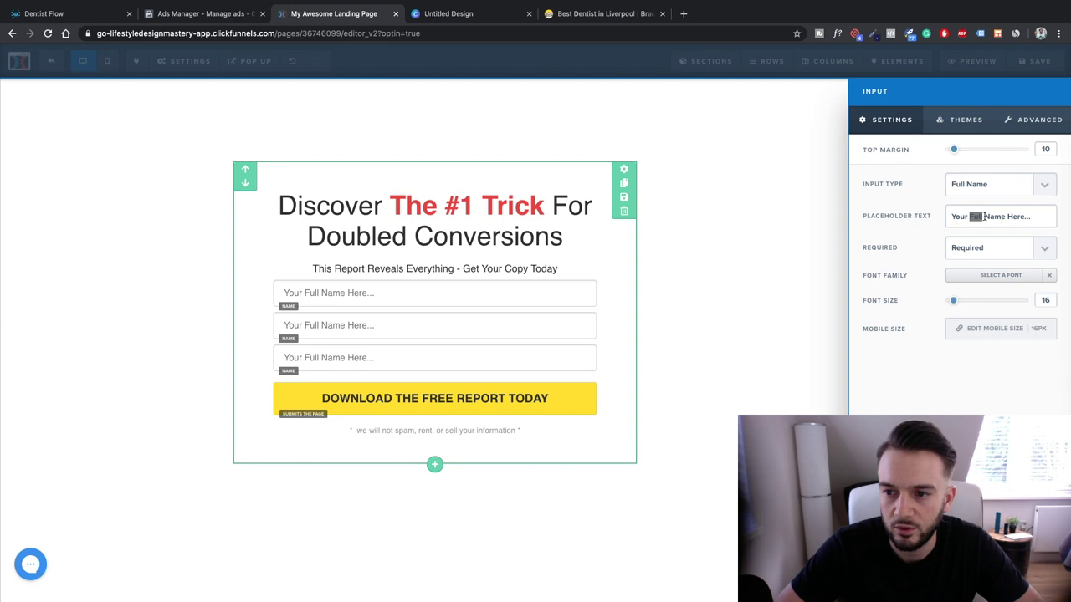
key("BackSpace")
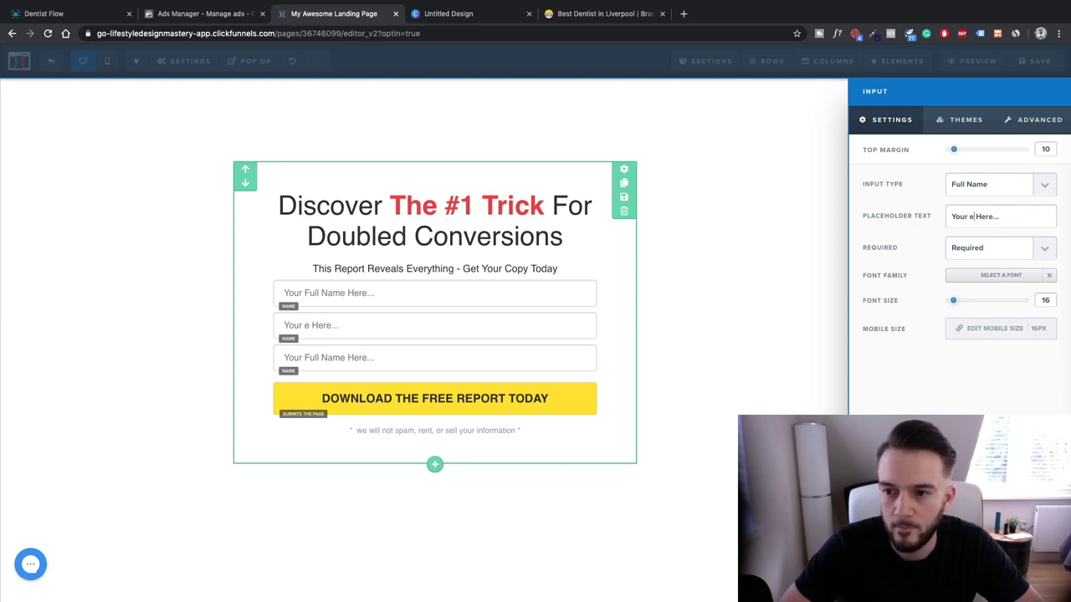
key("BackSpace")
type("Email")
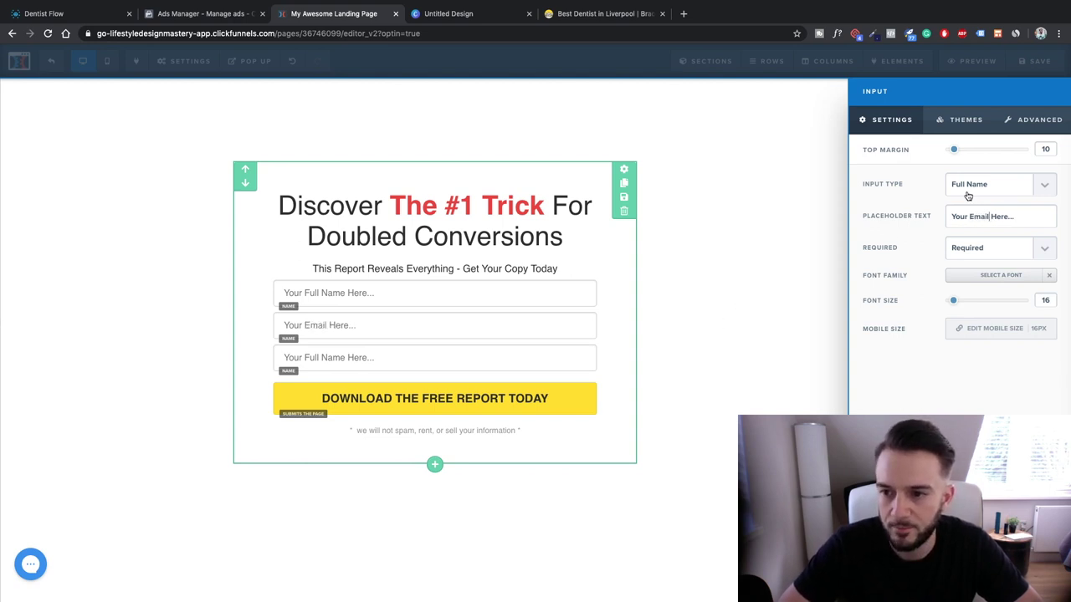
left_click(967, 195)
left_click(1009, 217)
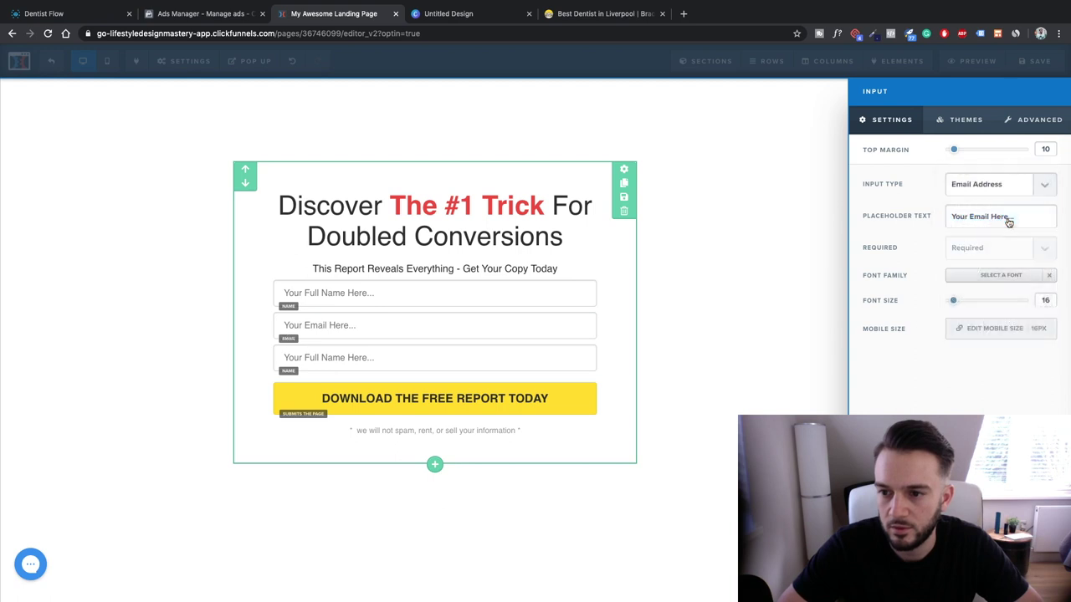
left_click(816, 353)
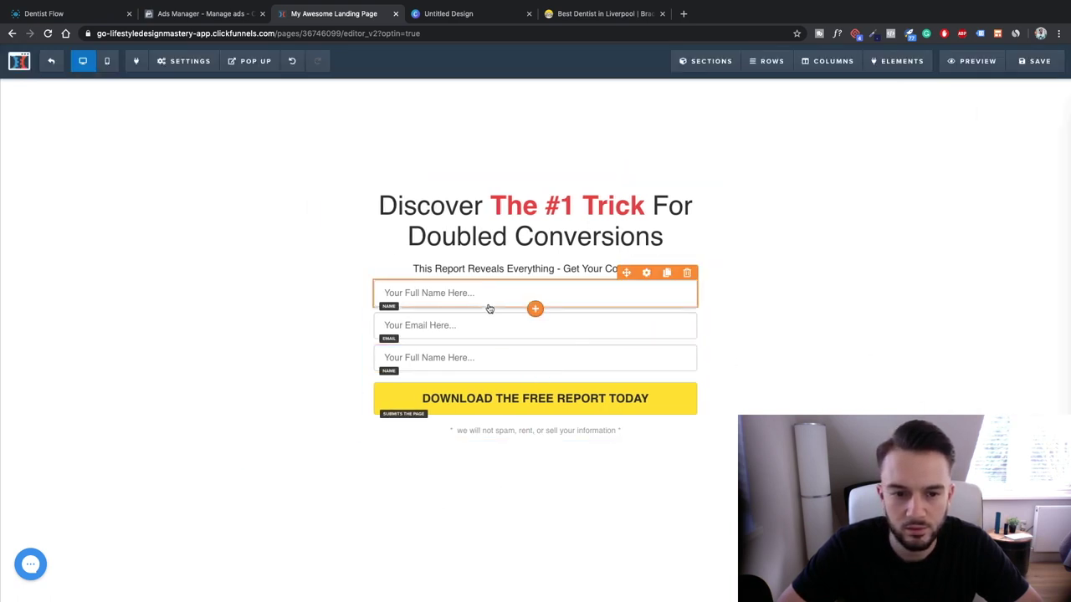
Make the third field a Phone Number input with placeholder 'Your Phone Number Here...'
left_click(479, 358)
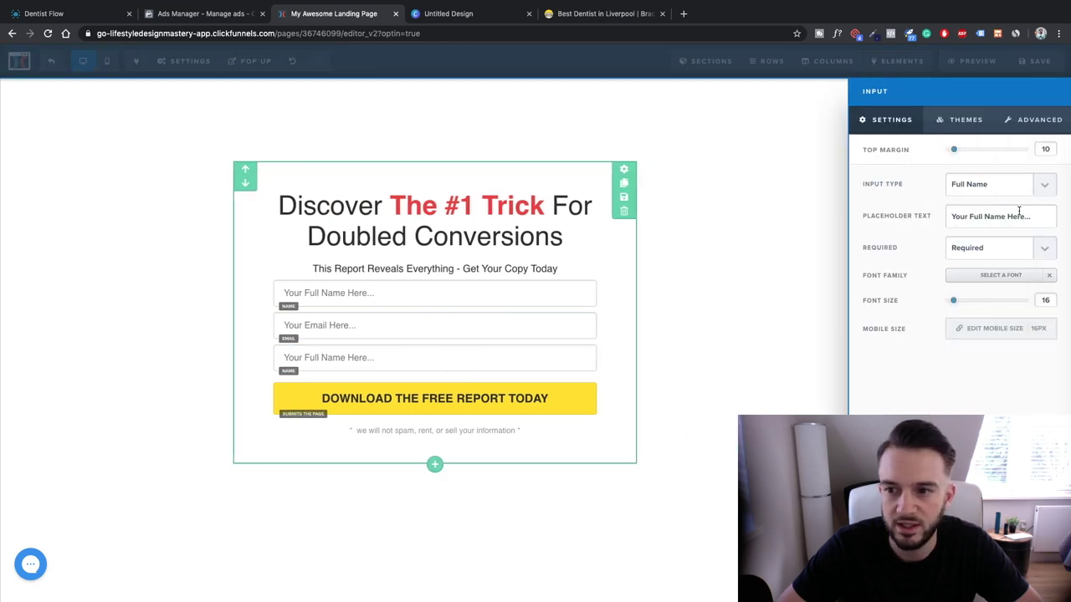
triple_click(1015, 219)
left_click_drag(969, 217, 987, 216)
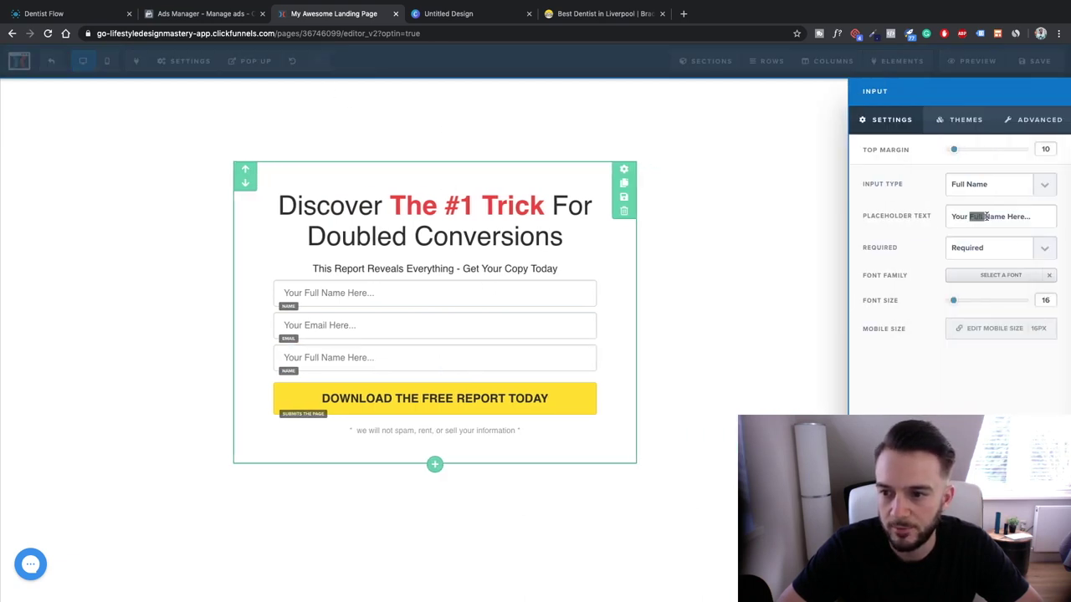
type("Phone Number")
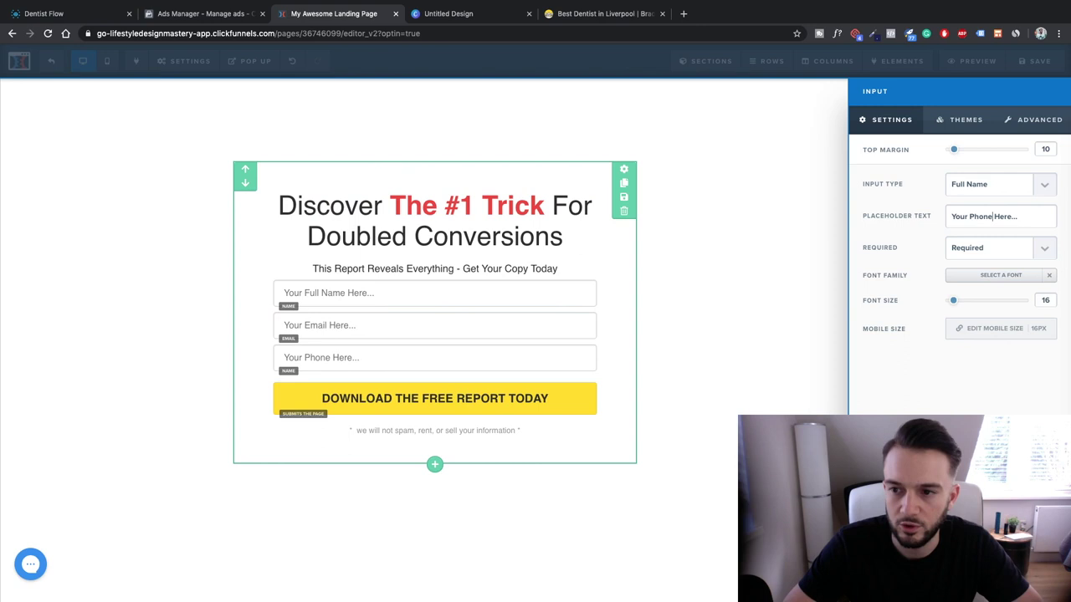
left_click(967, 185)
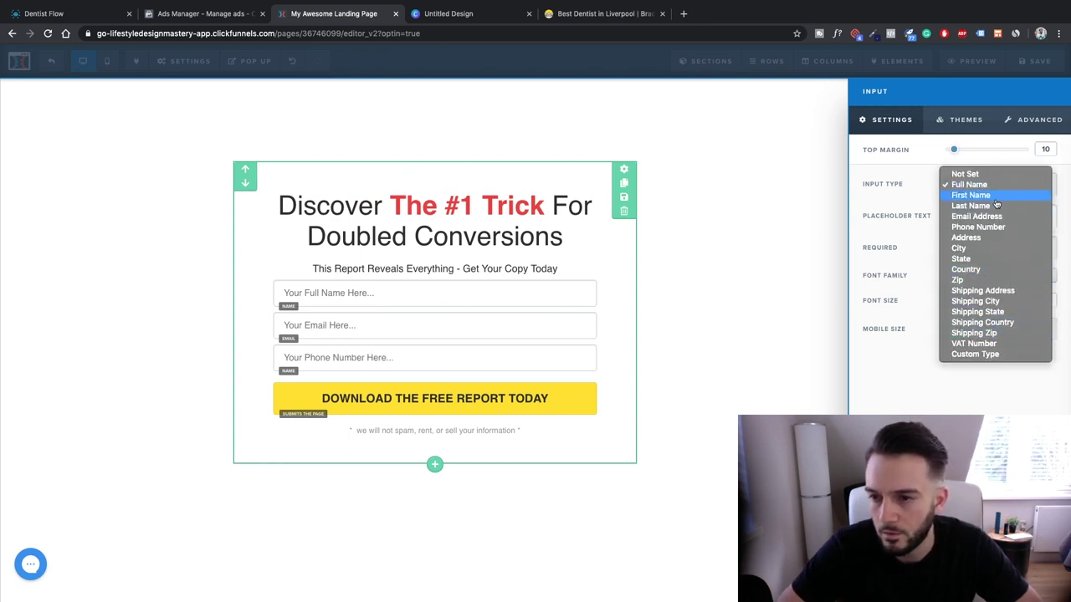
left_click(979, 227)
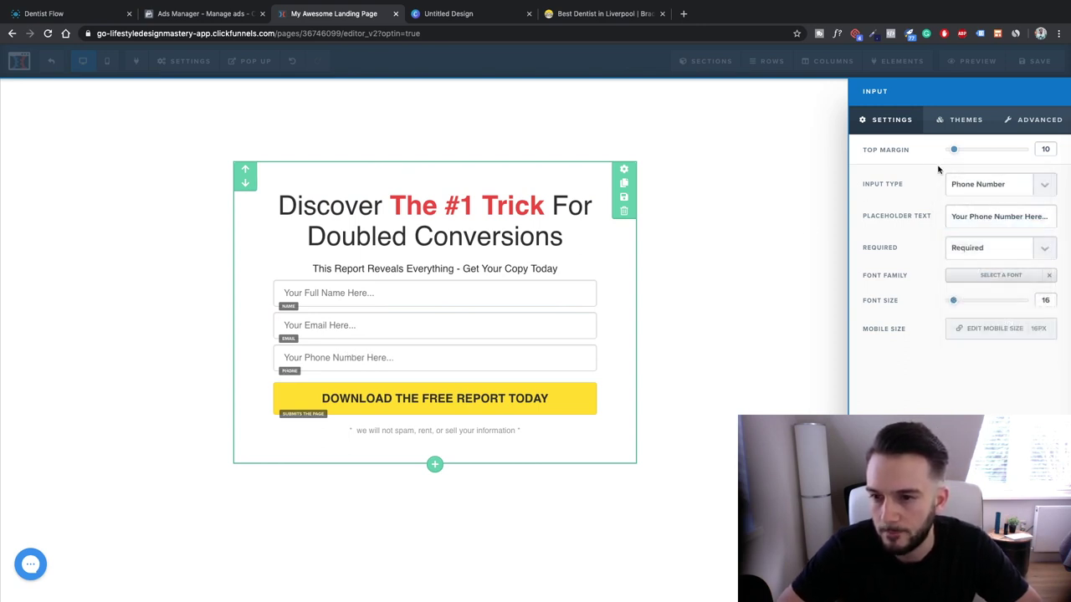
left_click(765, 280)
Replace the yellow button's template wording with 'Yes, I want A Free Teeth Whitening Consultation'
mouse_move(251, 62)
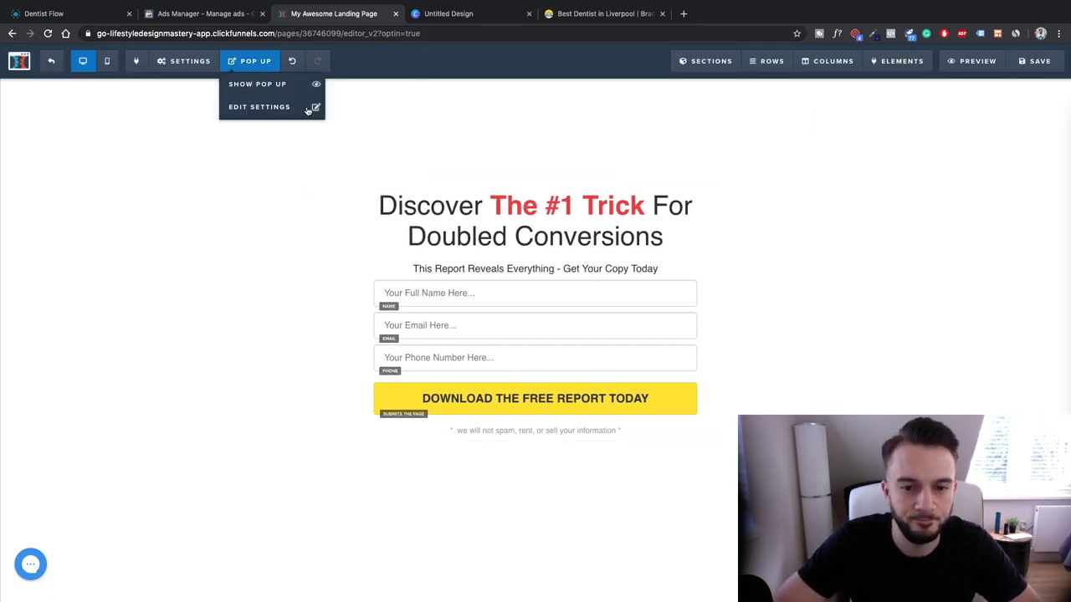
left_click(600, 409)
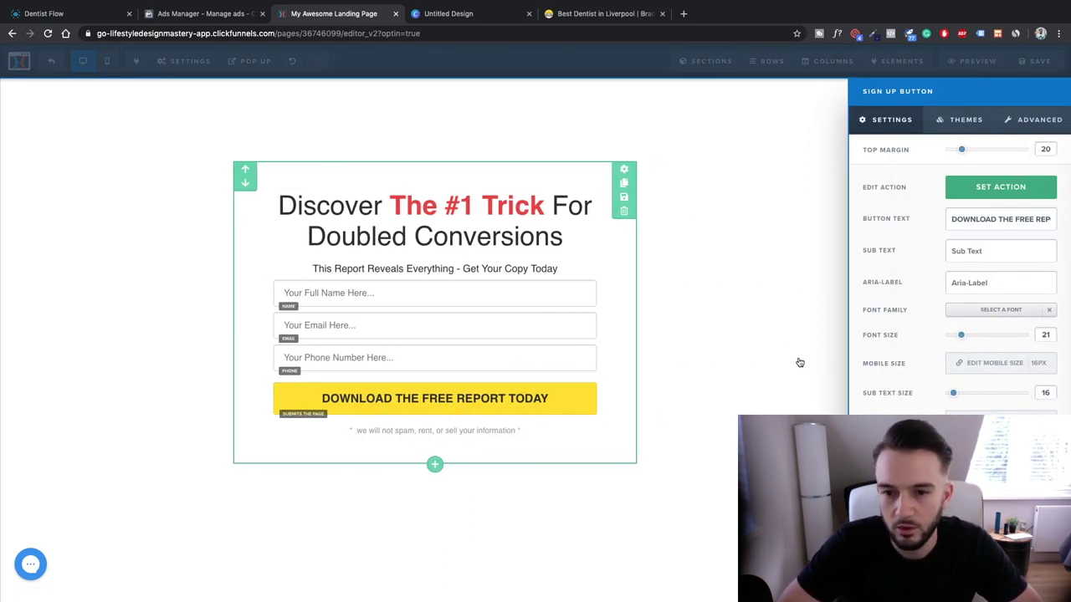
triple_click(989, 218)
type("Yes")
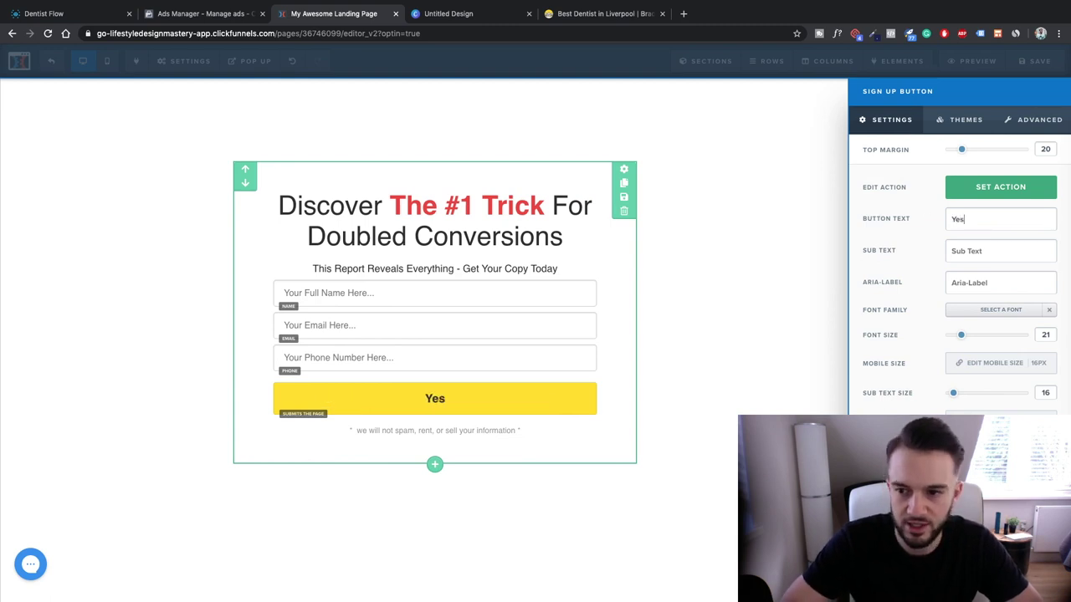
type(", I want A Free ")
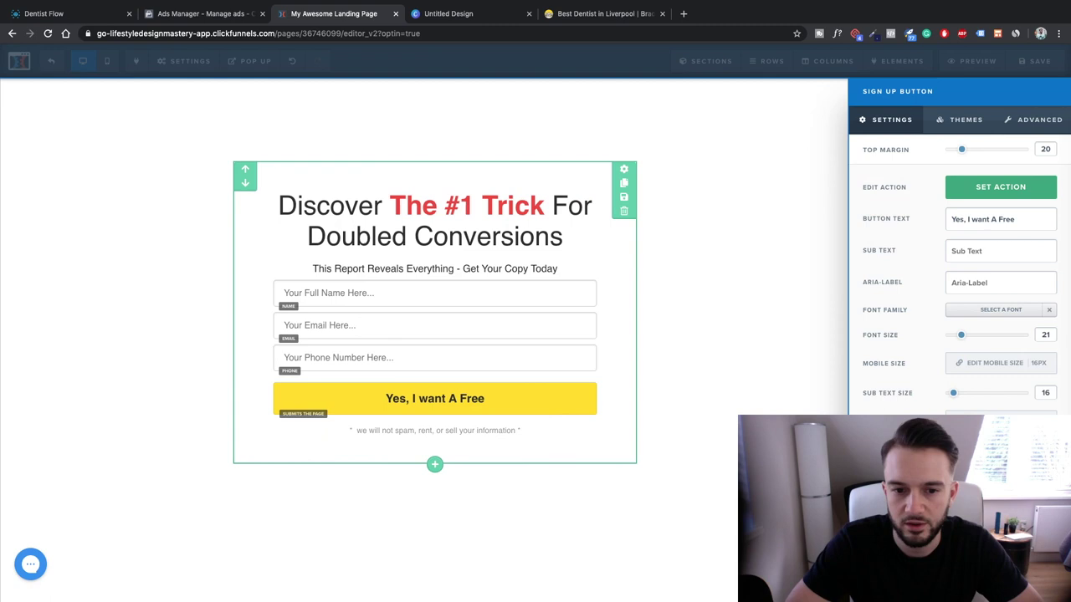
type("Teeth White")
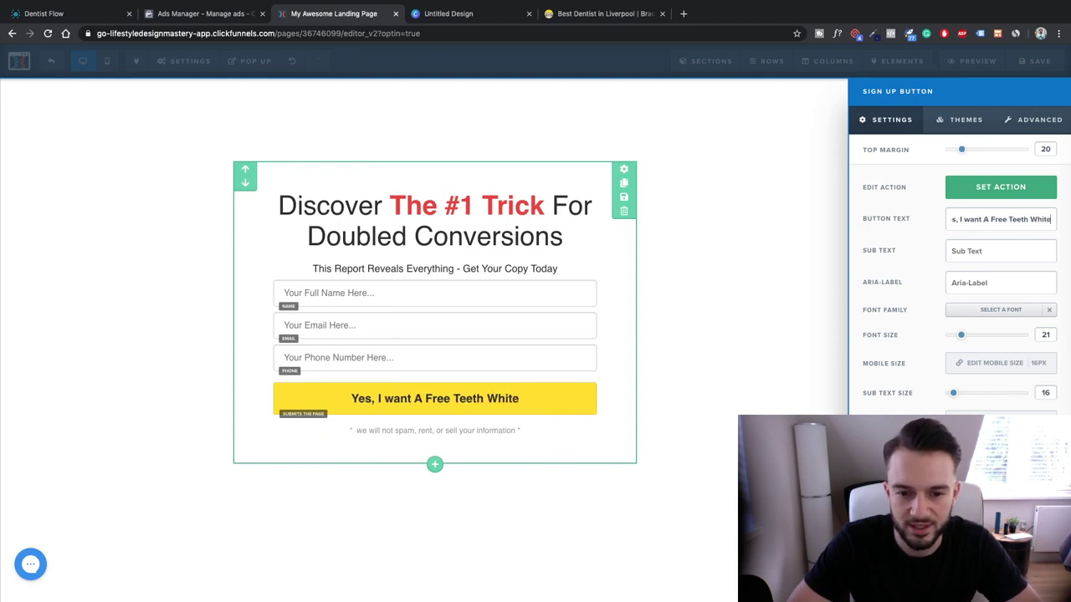
type("ning Consultation")
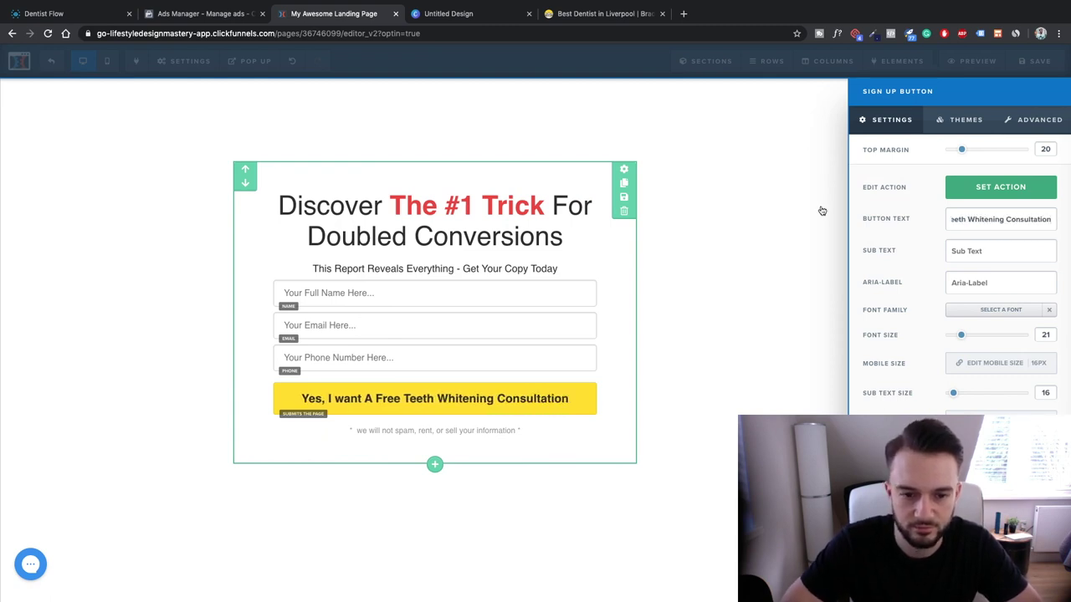
left_click(782, 322)
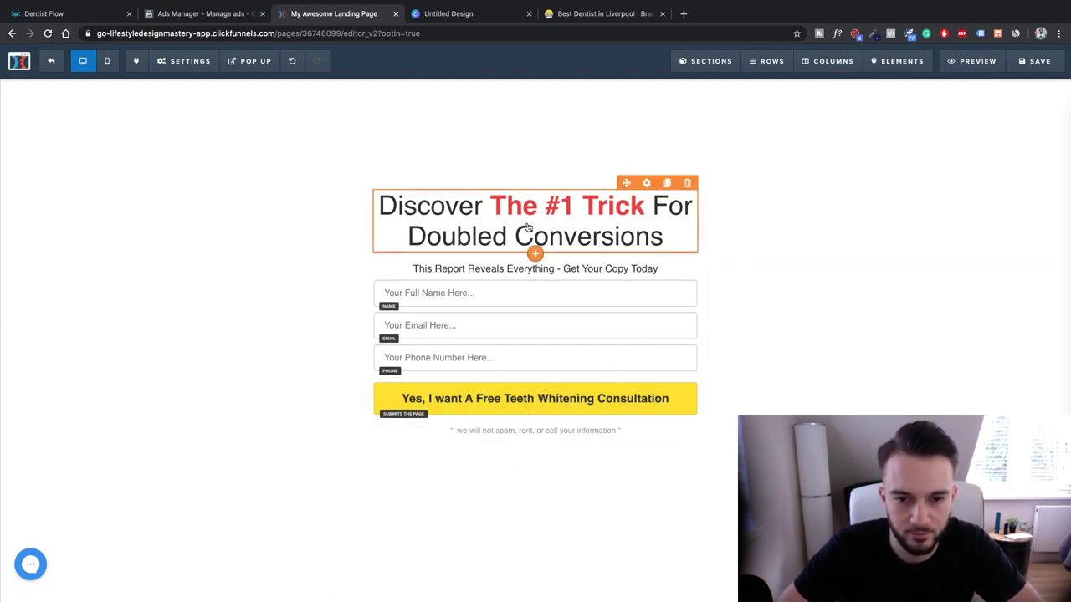
Overwrite the headline with 'Click below to claim your free teeth whitening consultation'
double_click(607, 222)
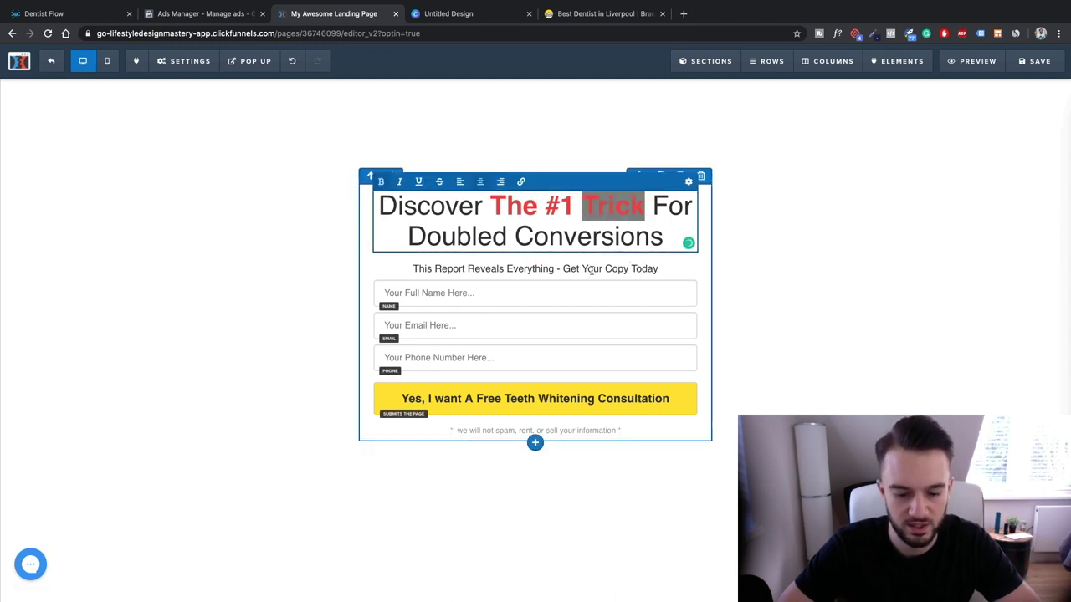
triple_click(644, 242)
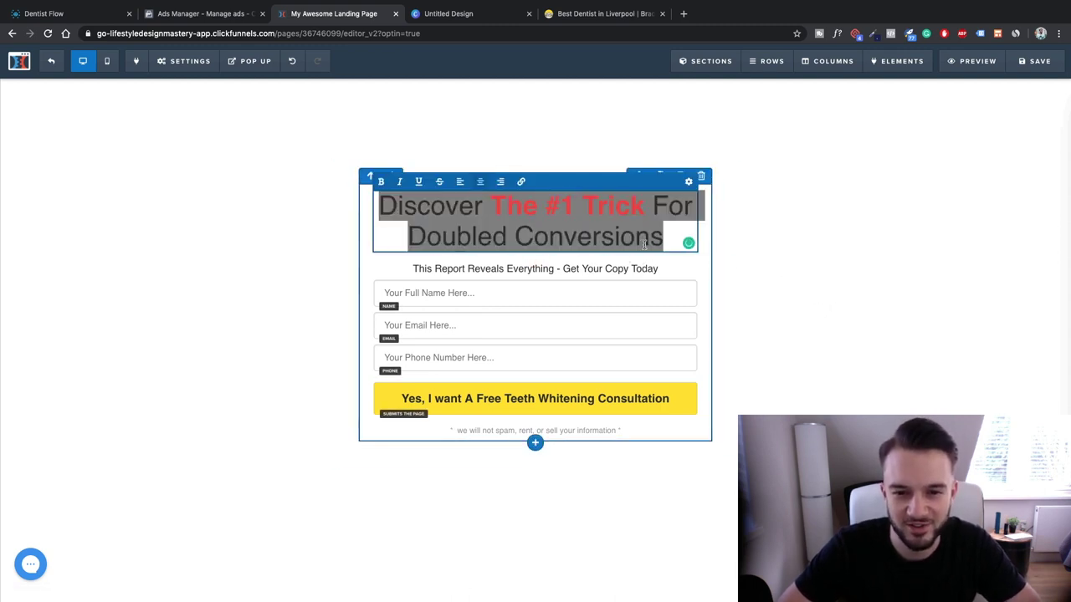
key("BackSpace")
type("Click b")
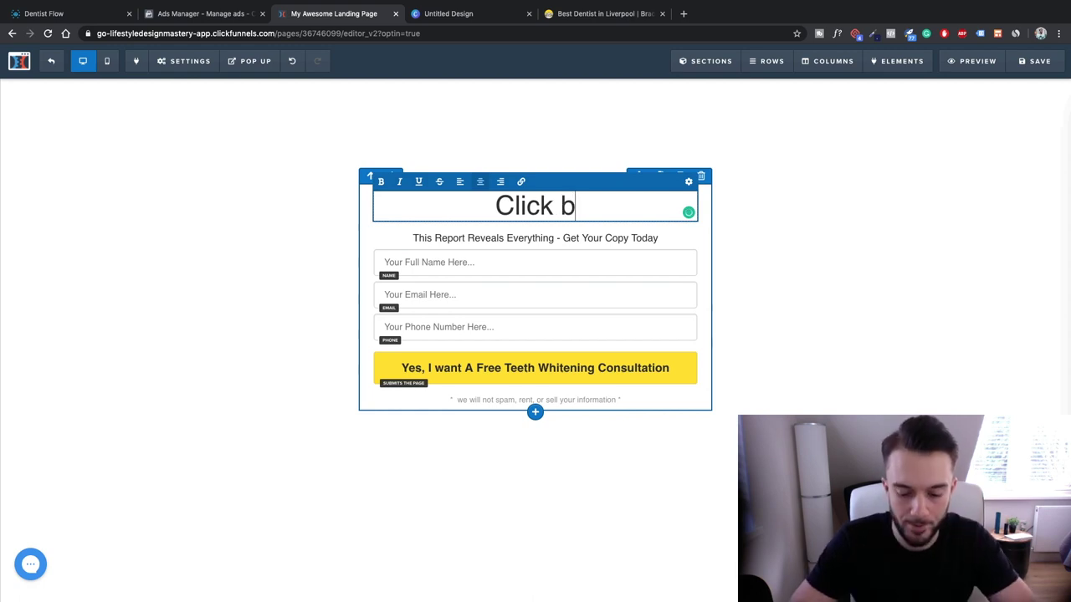
key("BackSpace")
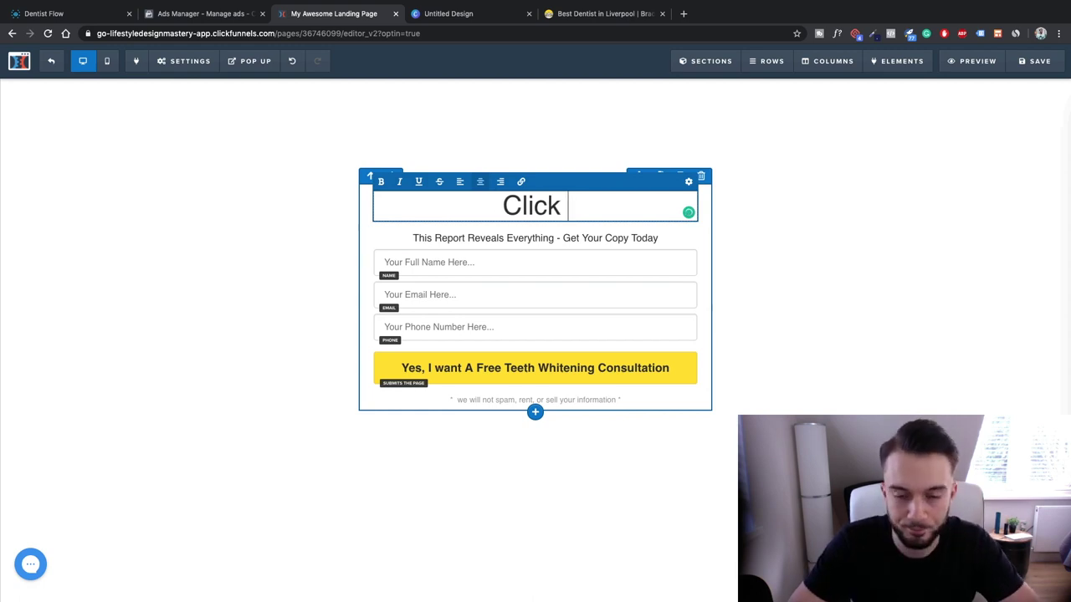
type("Below T")
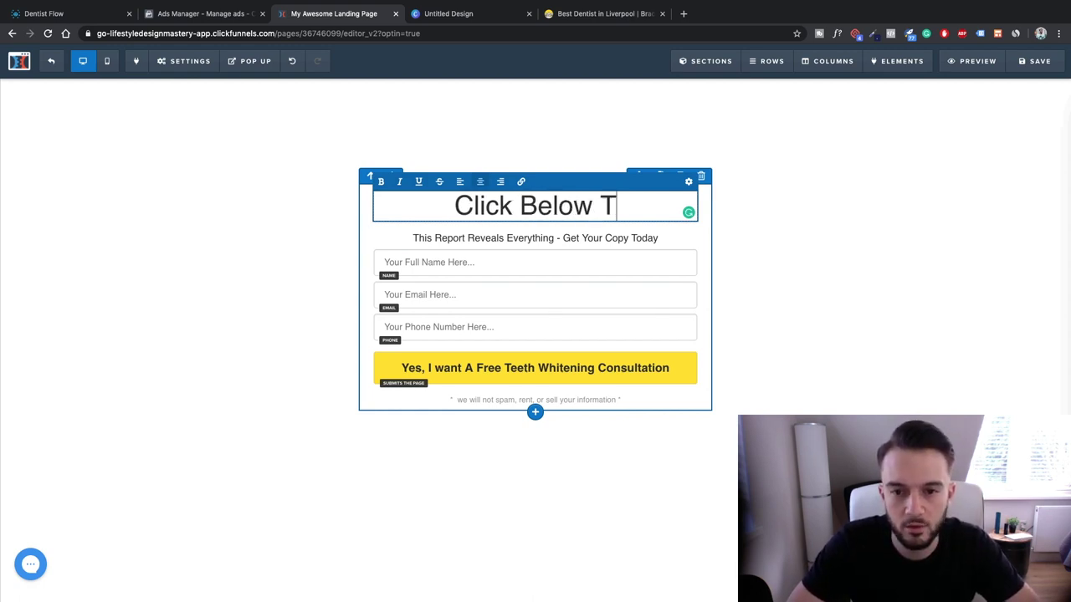
key("BackSpace")
key("BackSpace")
key("BackSpace")
key("BackSpace")
key("BackSpace")
key("BackSpace")
key("BackSpace")
type("below to")
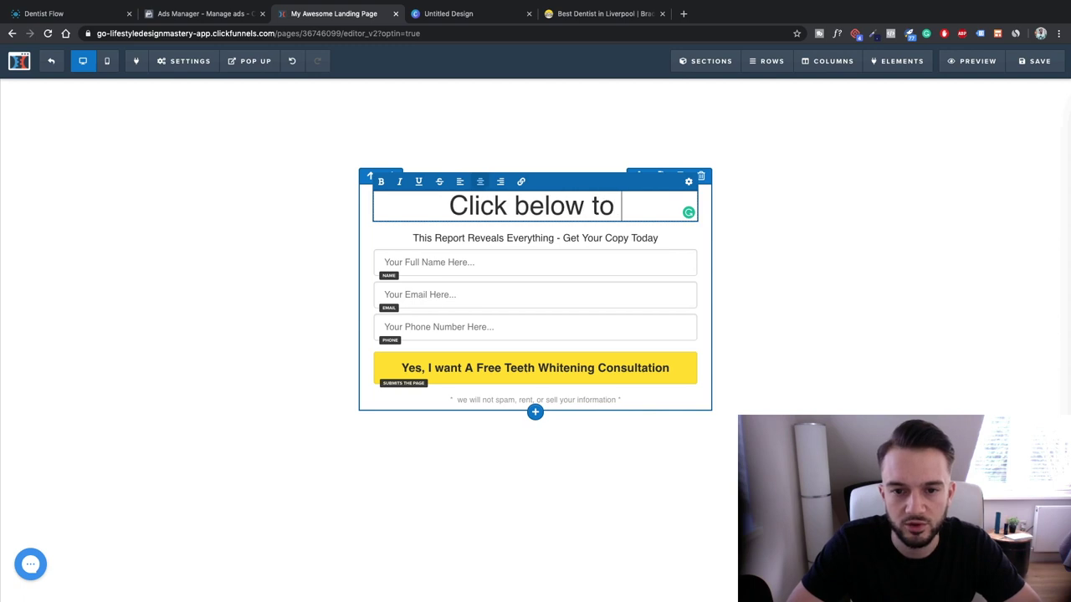
type(" claim you")
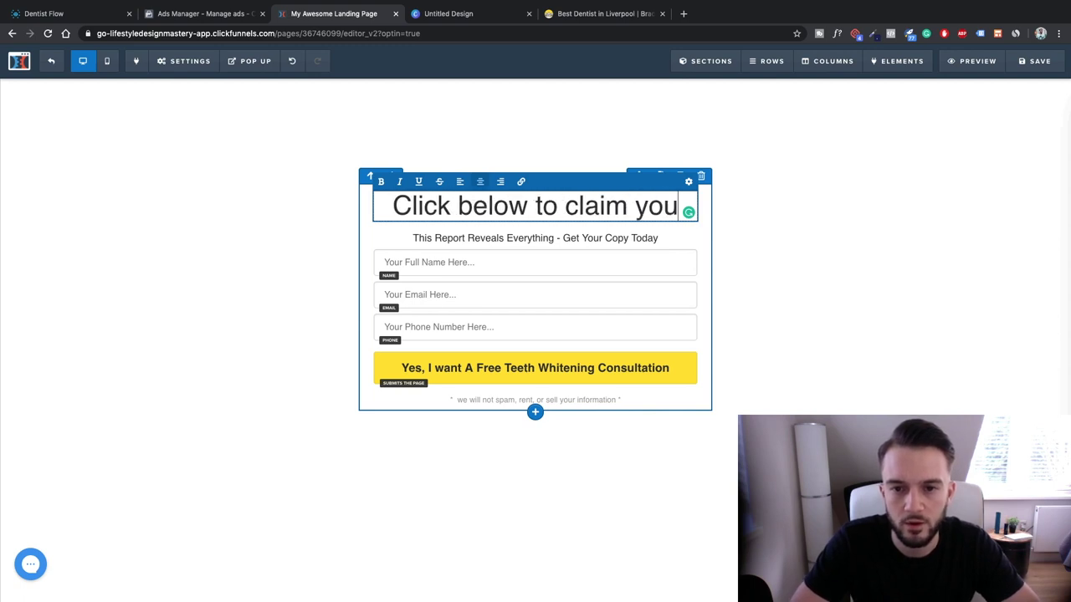
type("r free teeth whitening Cons")
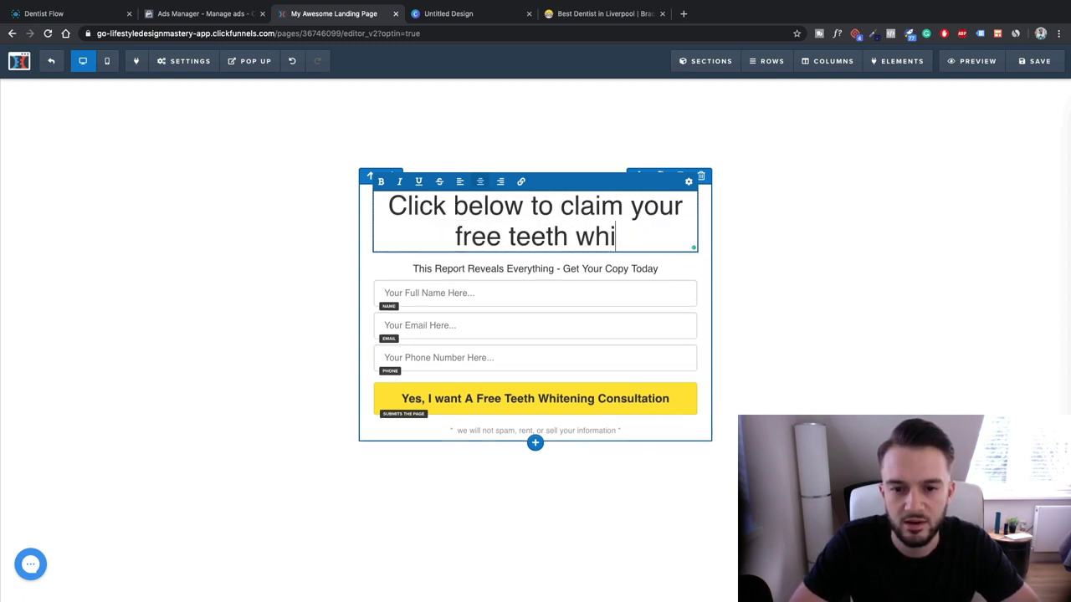
key("BackSpace")
key("BackSpace")
key("BackSpace")
key("BackSpace")
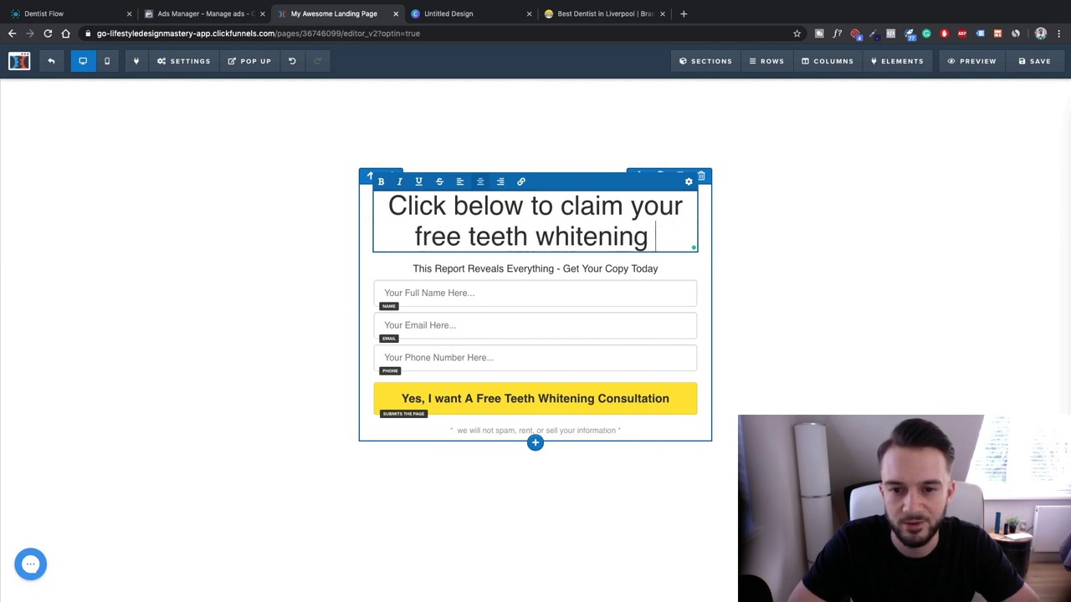
type("consultatuin")
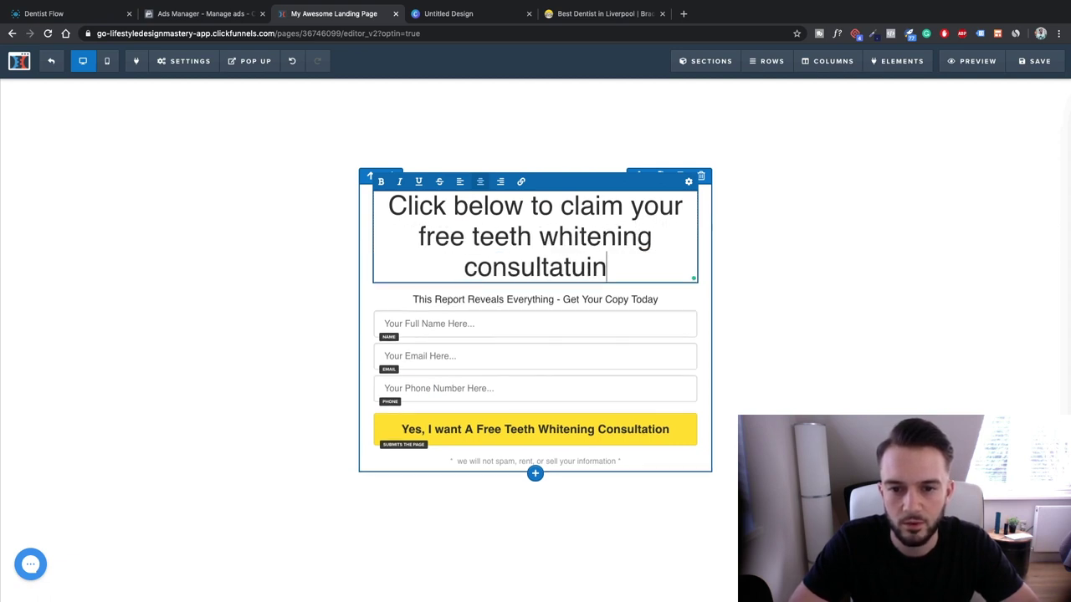
key("BackSpace")
key("BackSpace")
key("BackSpace")
type("ion")
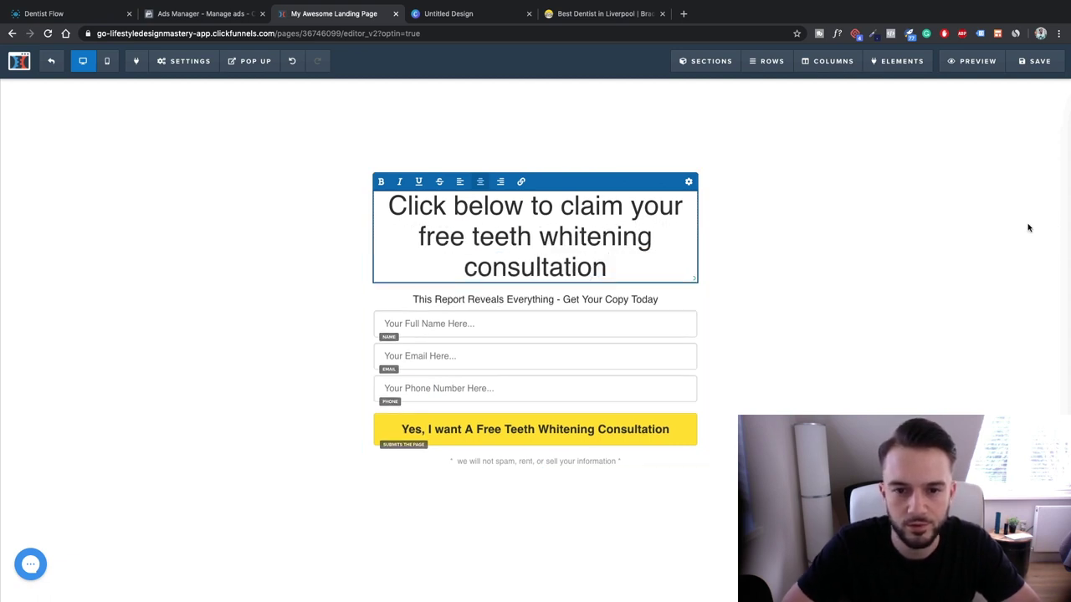
Make the word 'free' in the headline bold red with Ctrl+B
left_click(949, 279)
left_click_drag(465, 237, 428, 237)
key("ctrl+b")
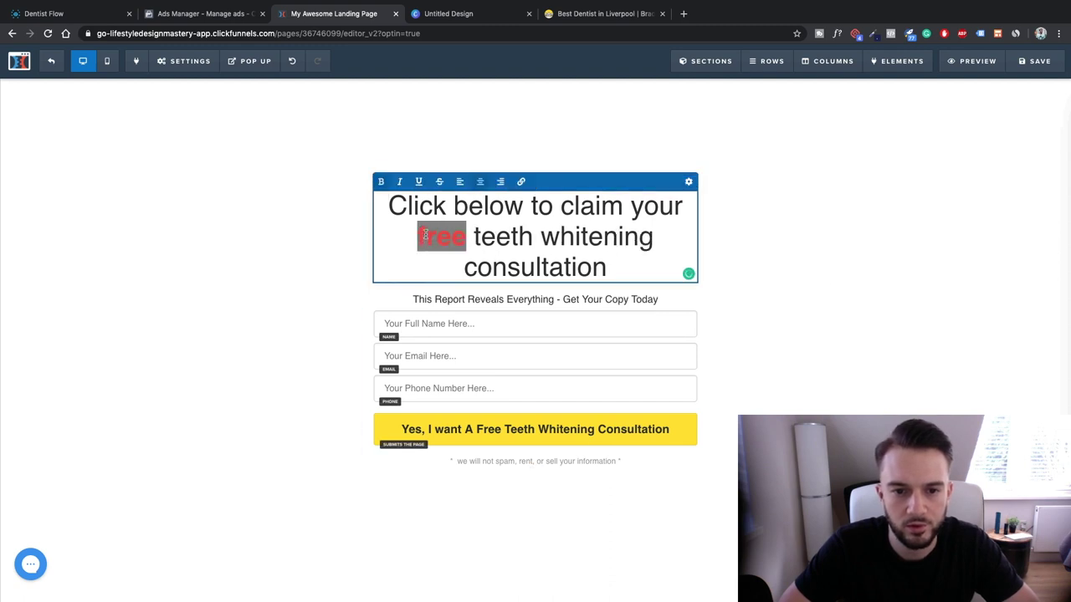
Set the headline's bold text colour to yellow so 'free' turns yellow
mouse_move(188, 61)
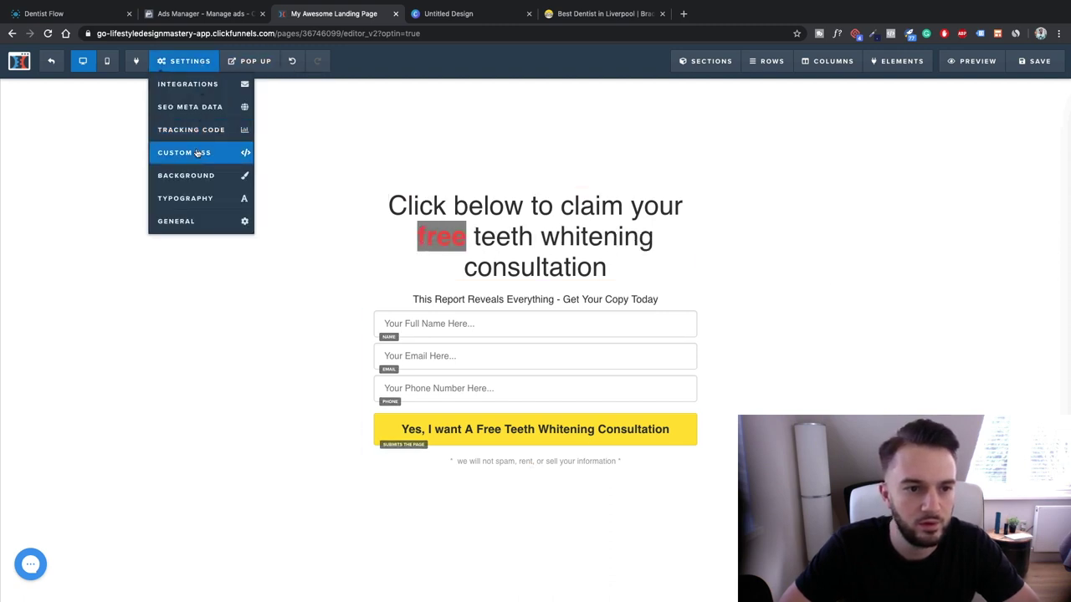
left_click(250, 151)
left_click(737, 112)
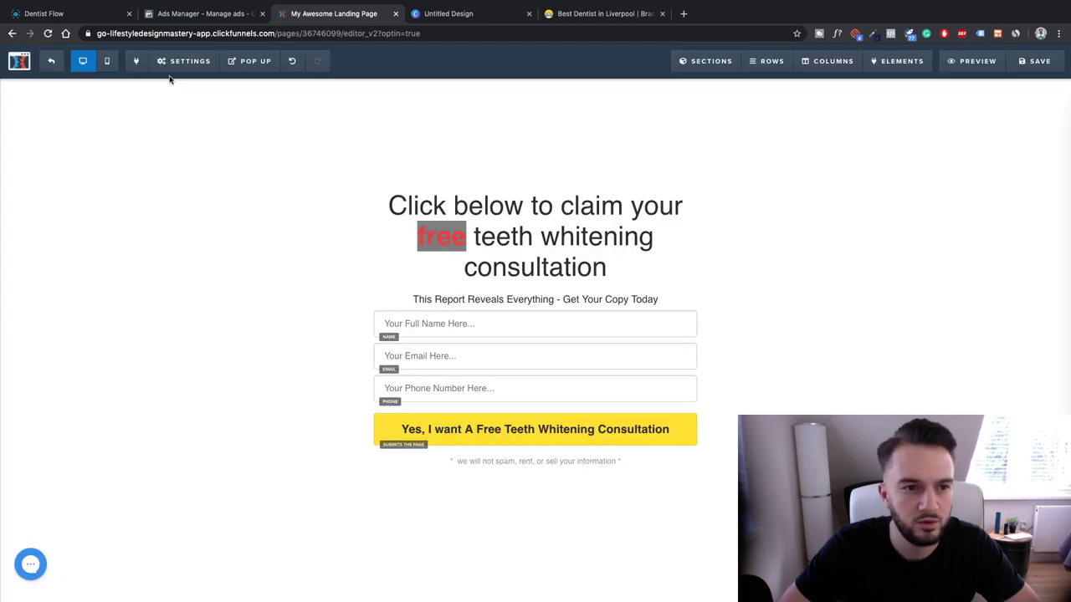
mouse_move(184, 62)
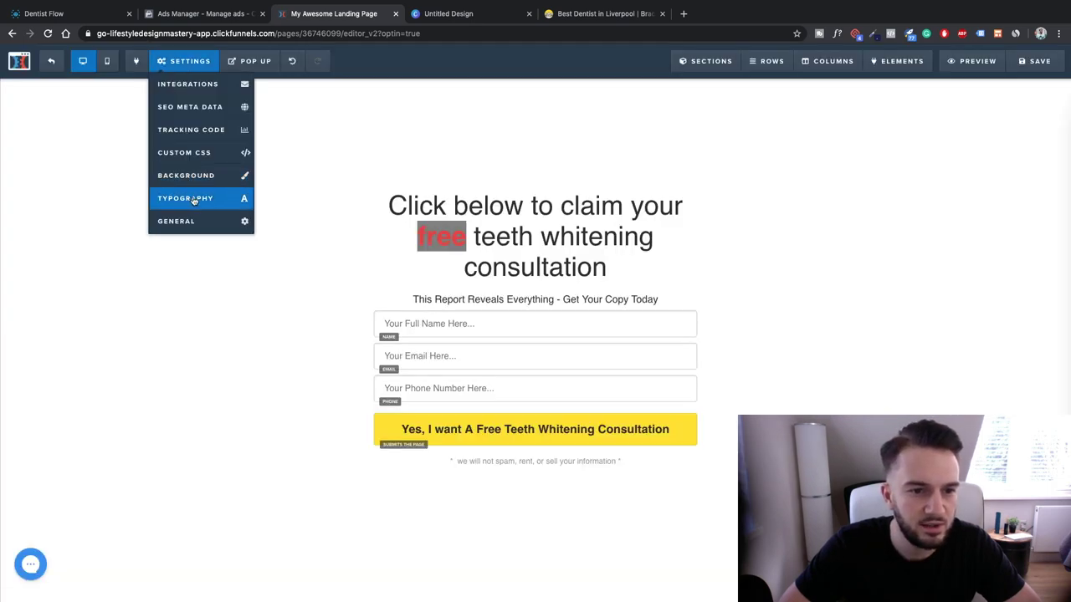
left_click(193, 199)
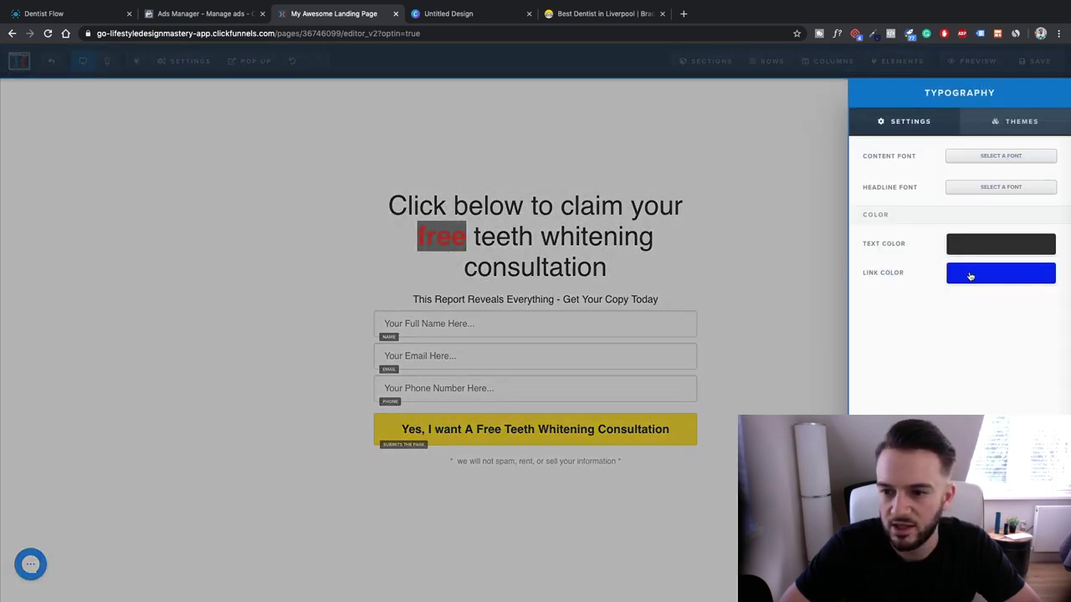
left_click(825, 243)
mouse_move(183, 67)
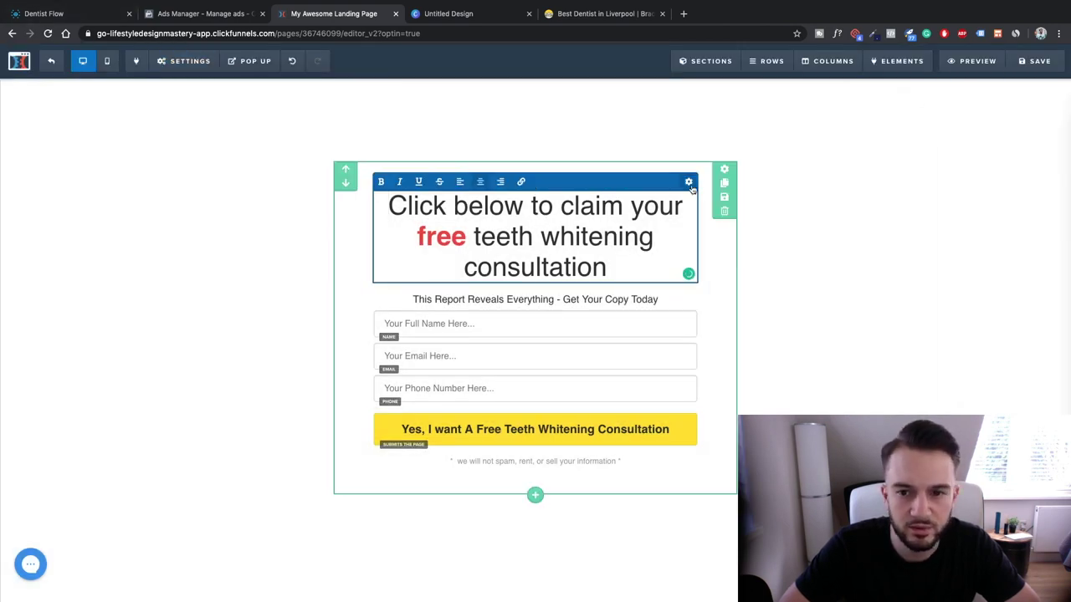
left_click(697, 187)
left_click(1012, 307)
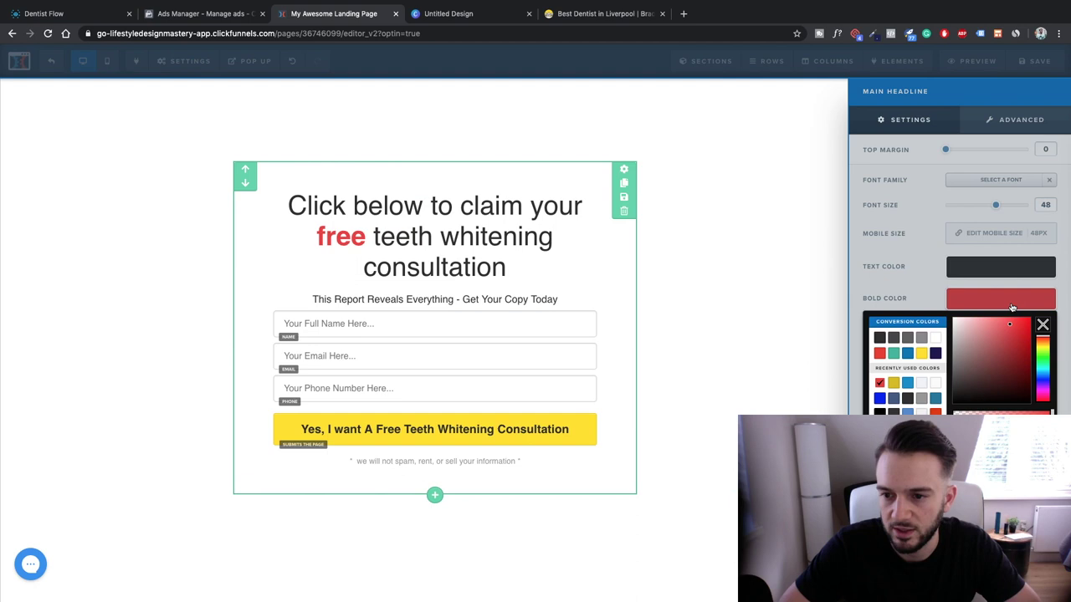
left_click(921, 354)
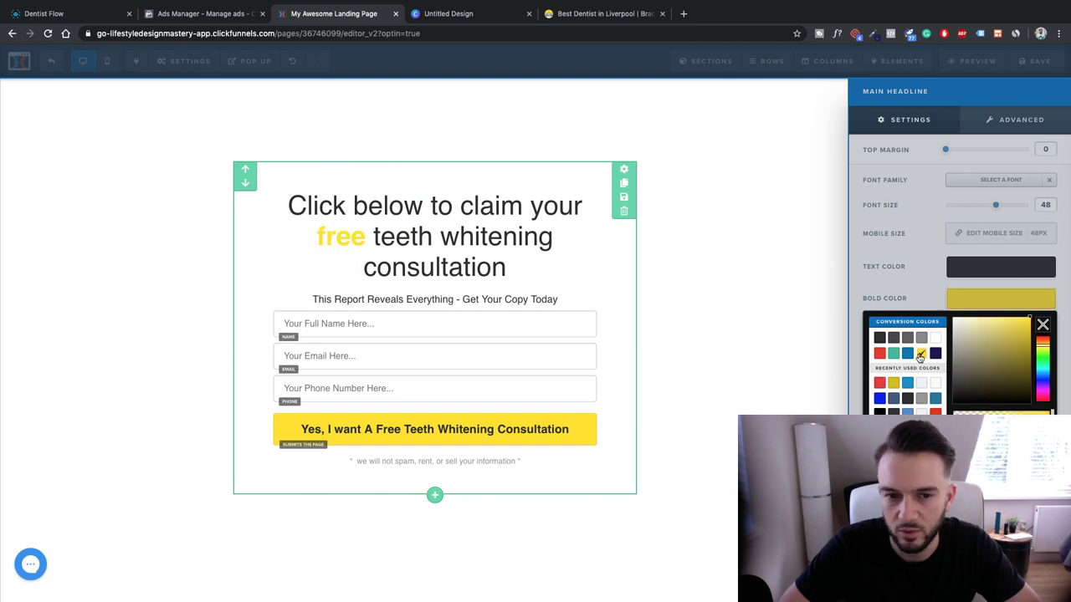
left_click(770, 298)
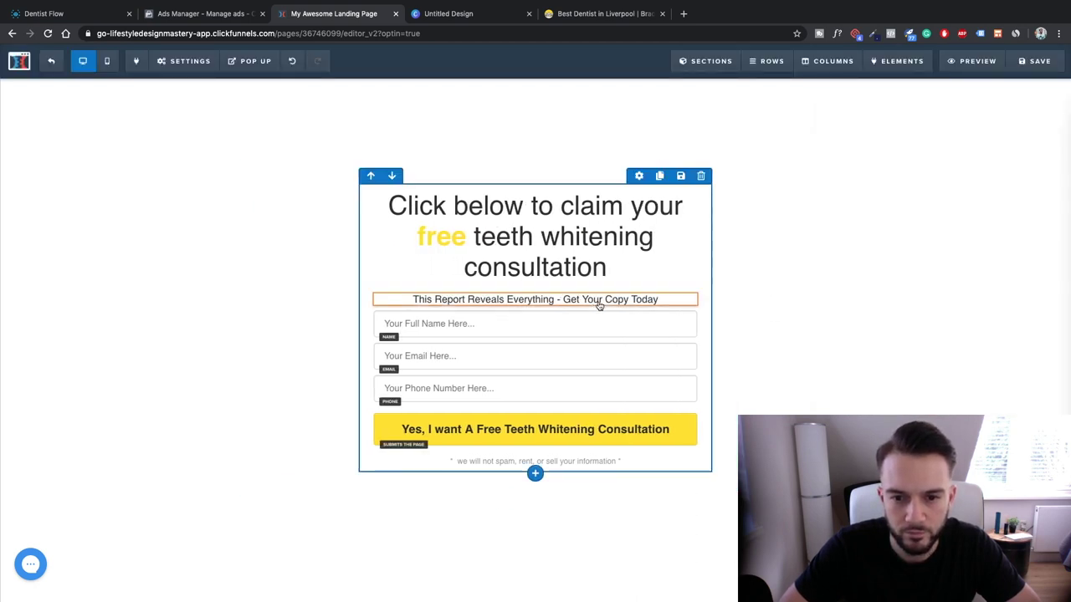
Delete all the text in the line beneath the headline
left_click(554, 300)
key("ctrl+a")
key("BackSpace")
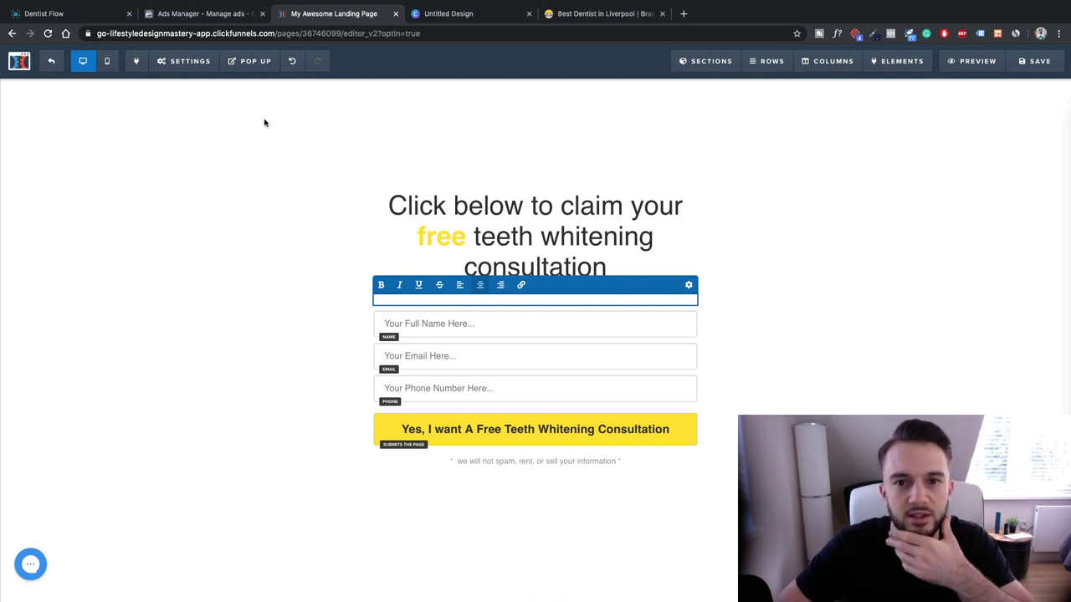
left_click(596, 14)
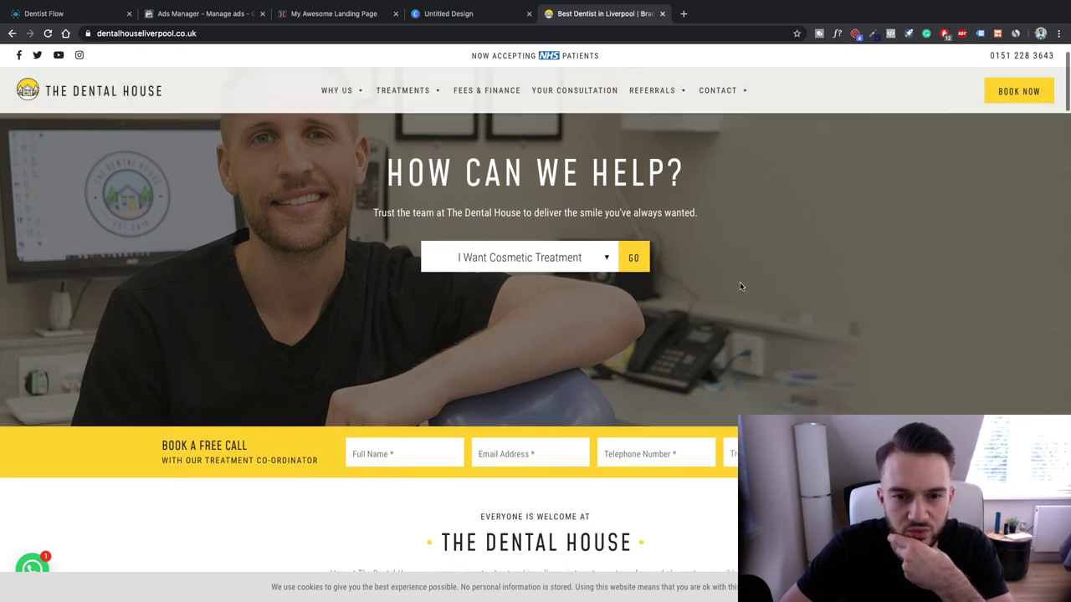
scroll(739, 287, "down", 3)
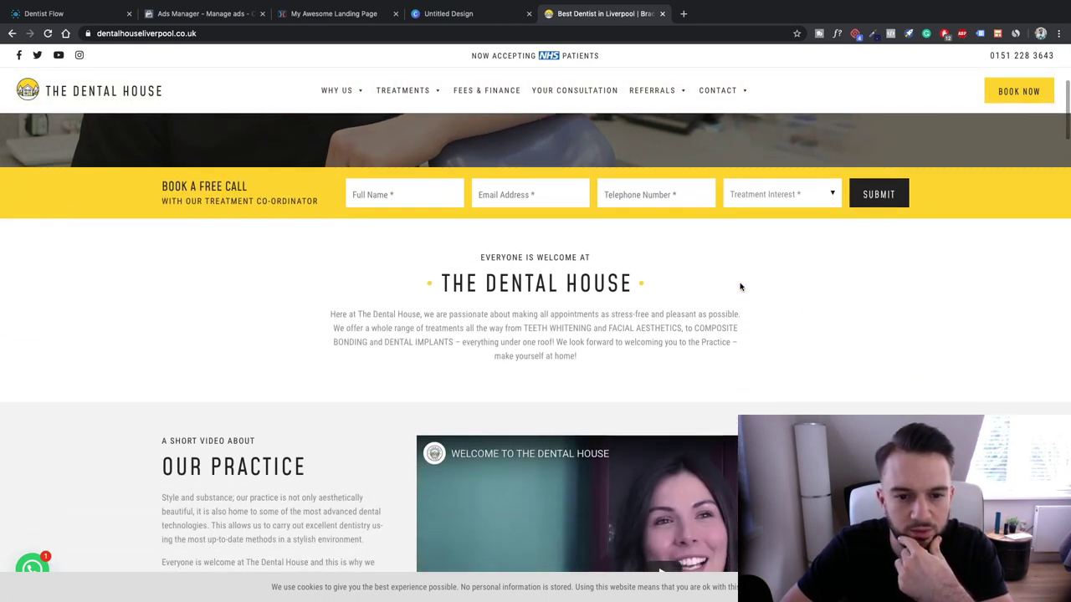
left_click(557, 94)
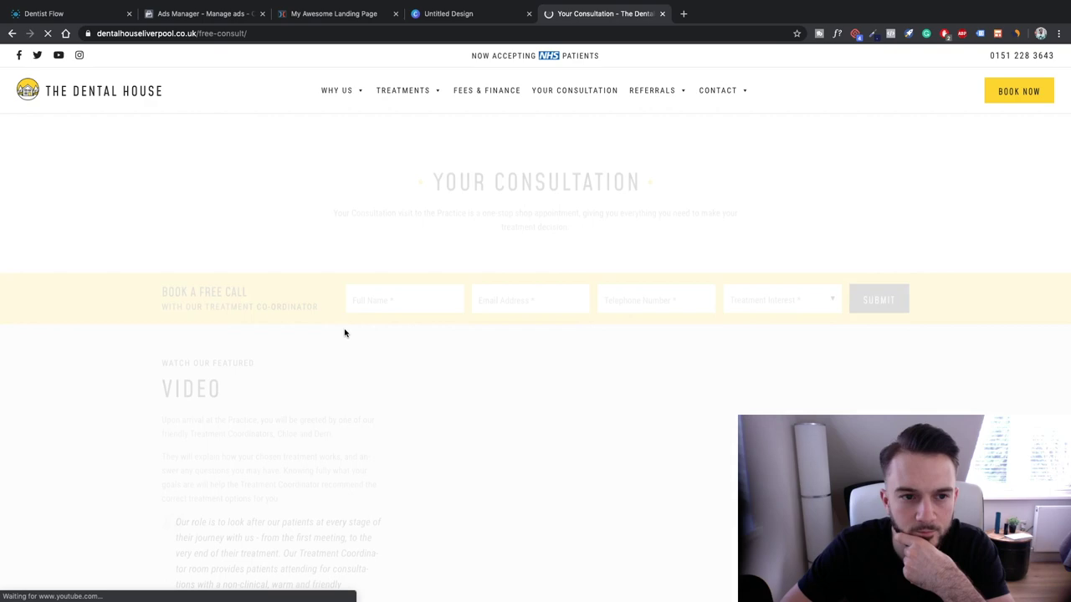
scroll(344, 333, "down", 3)
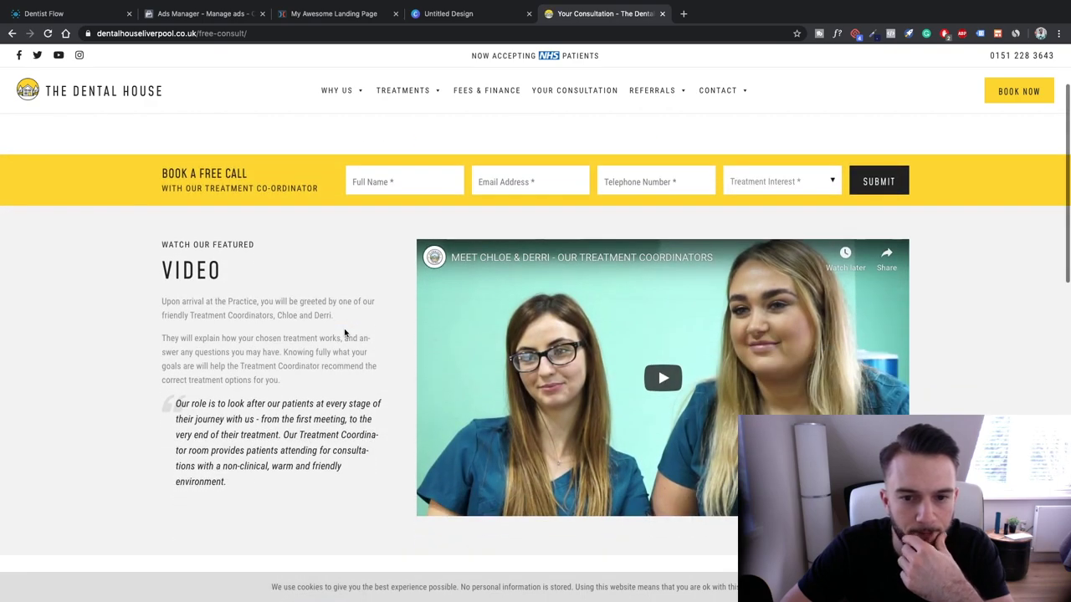
scroll(344, 333, "down", 3)
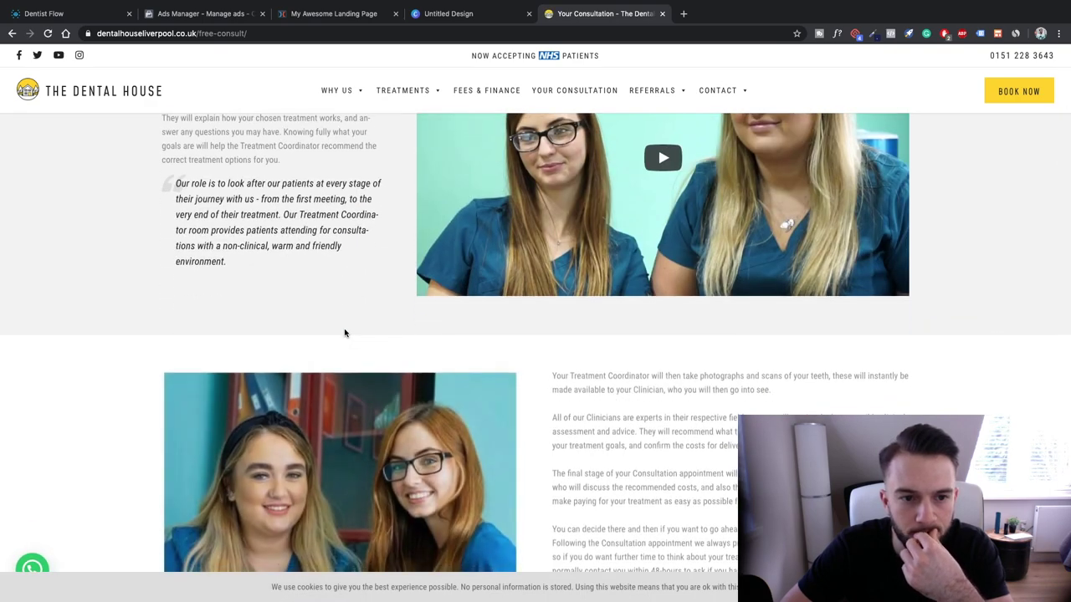
scroll(344, 333, "up", 1)
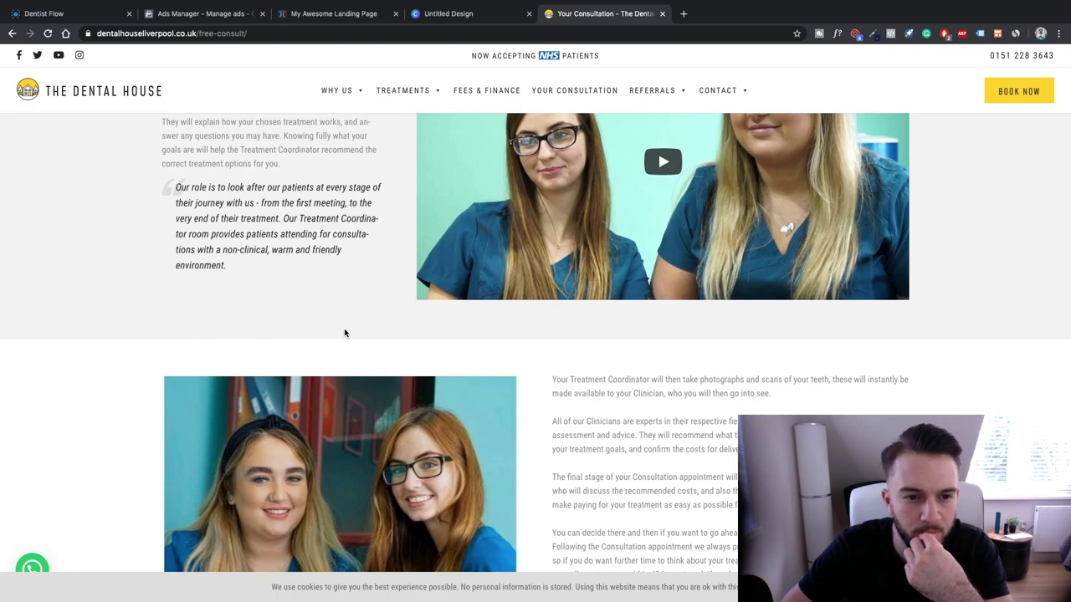
scroll(364, 335, "down", 10)
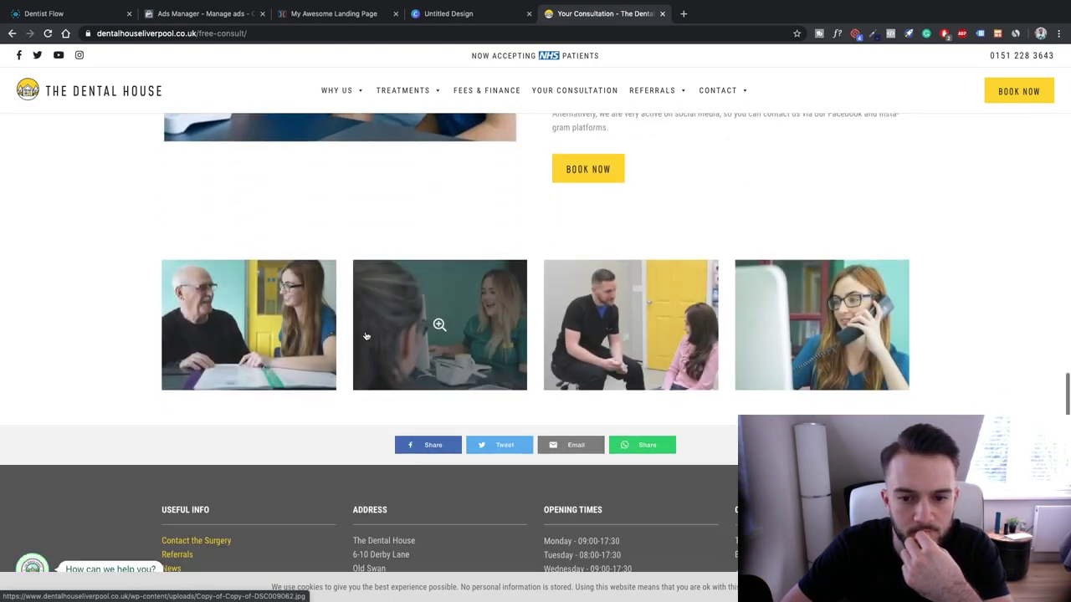
scroll(365, 335, "up", 15)
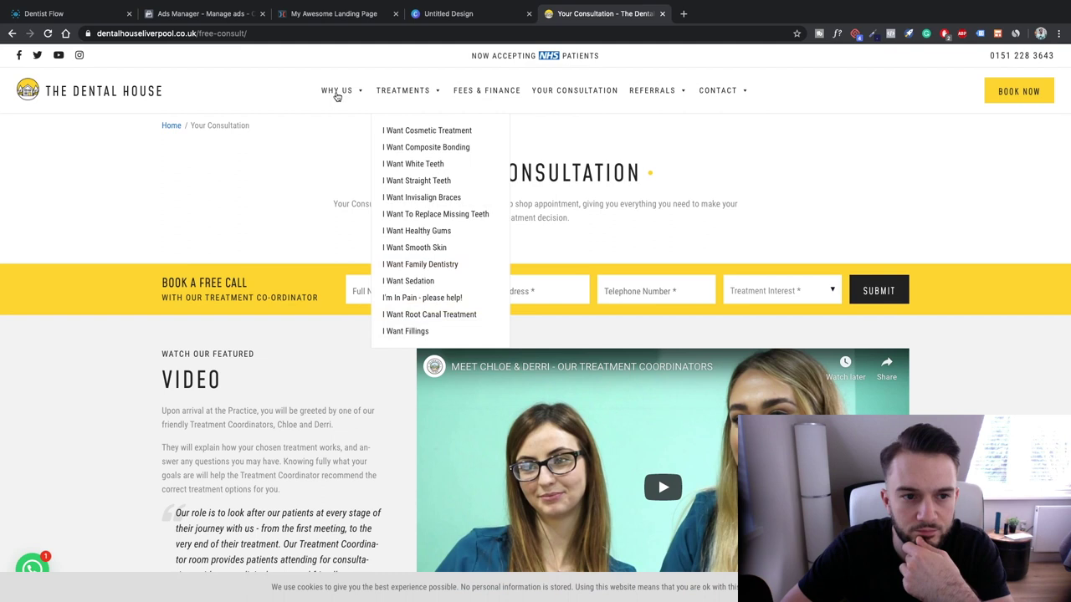
mouse_move(337, 96)
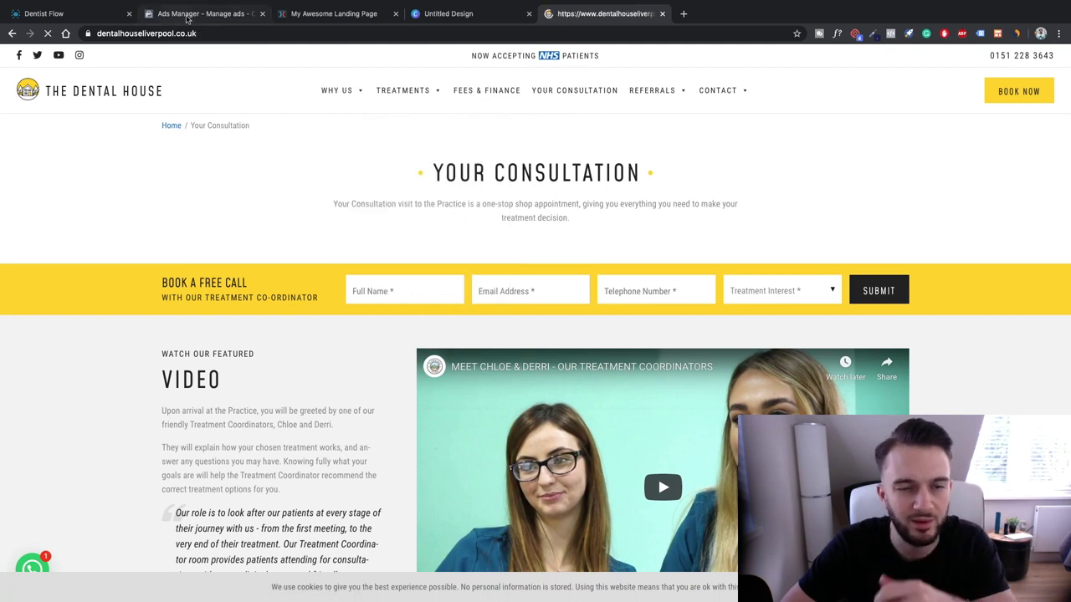
left_click(333, 13)
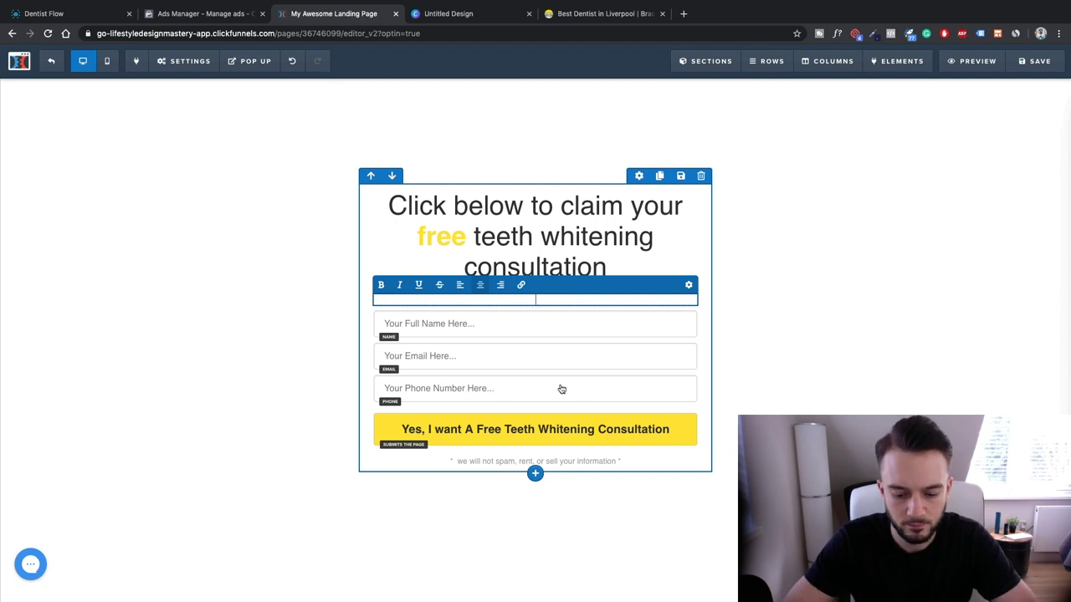
type("It's")
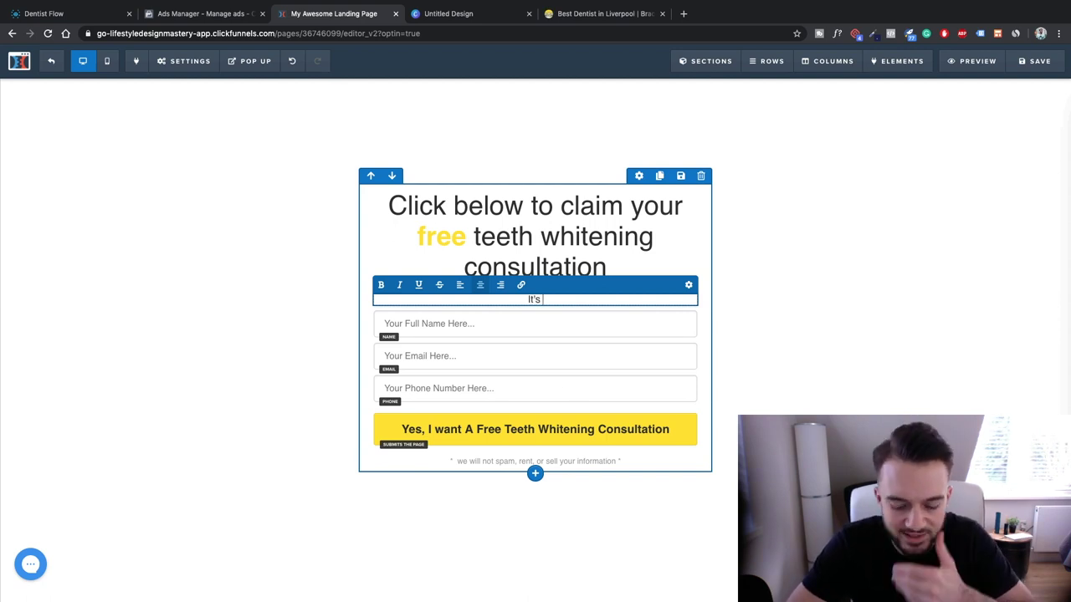
type(" Ti")
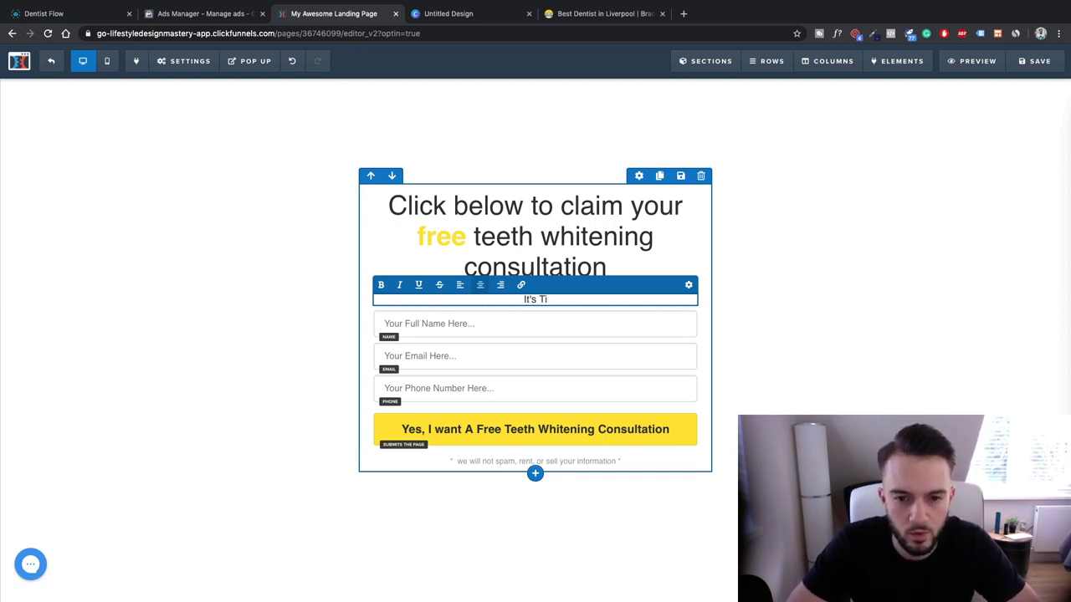
type("me e to")
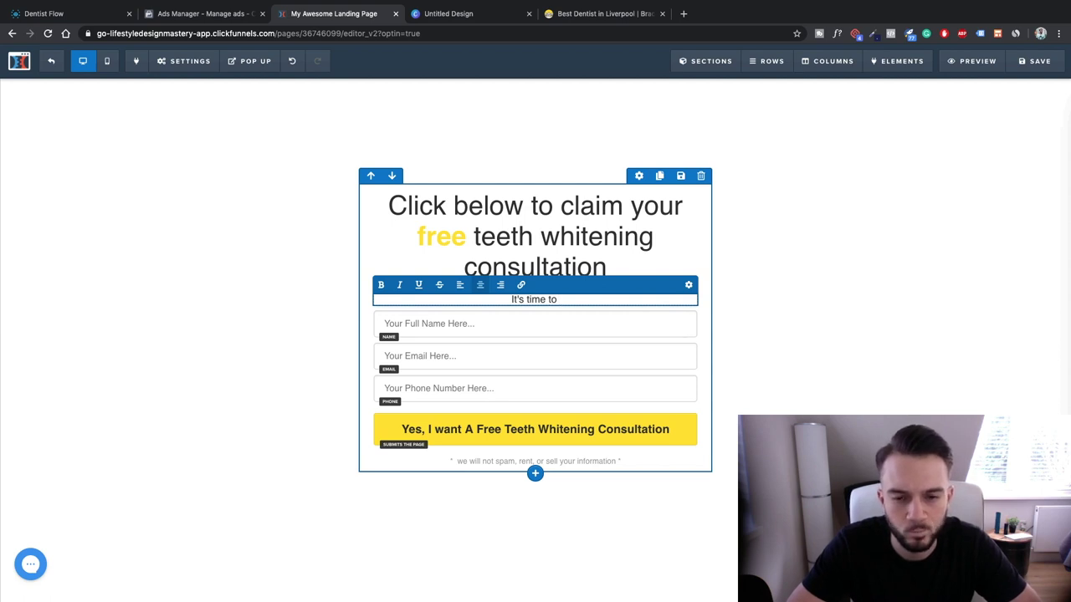
type("get your smi")
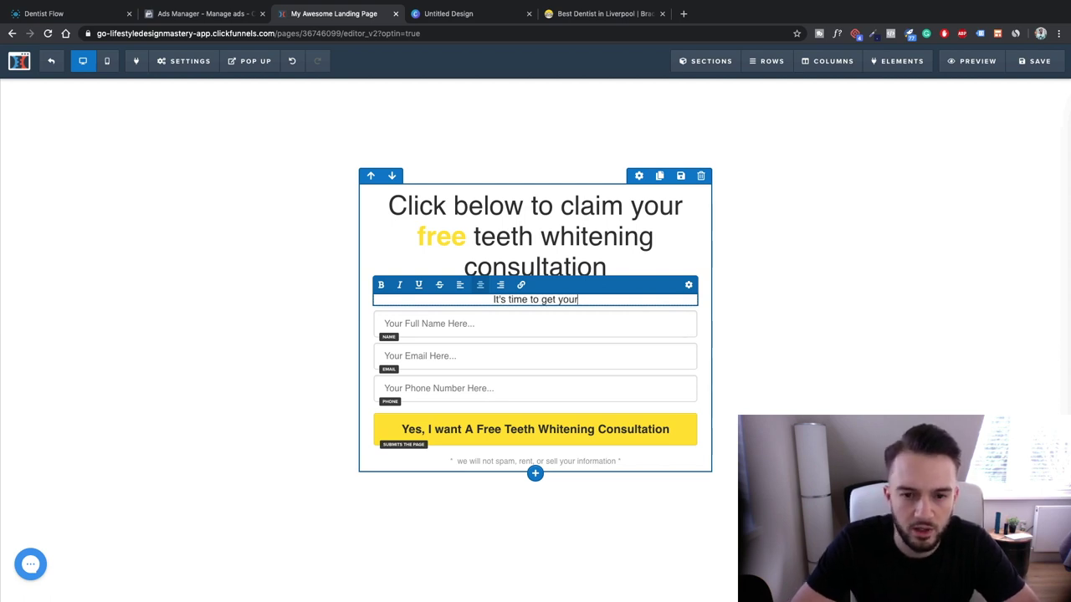
key("BackSpace")
key("BackSpace")
key("BackSpace")
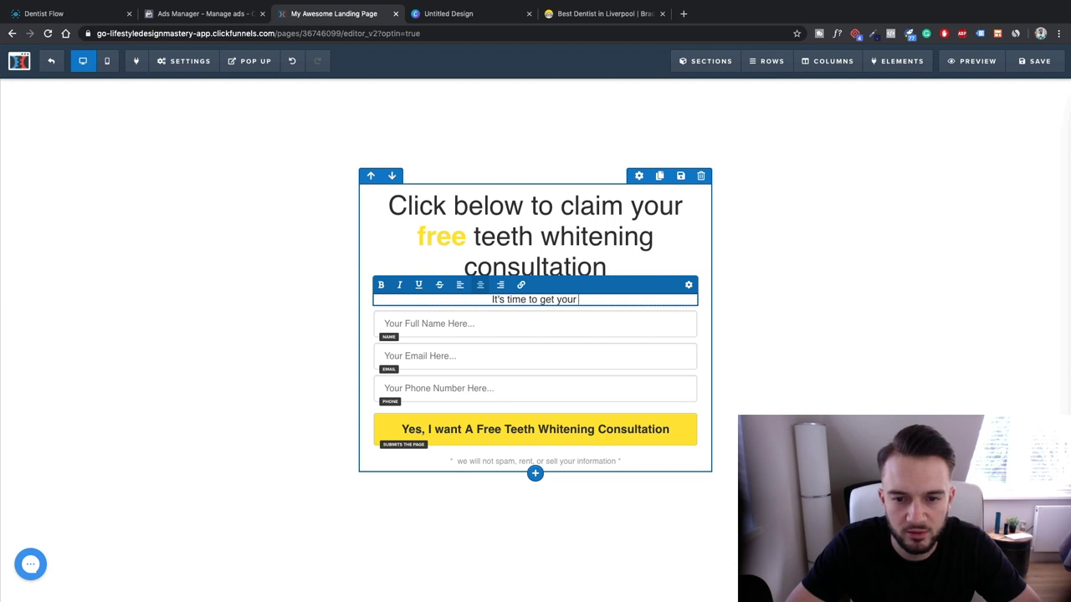
type("smile")
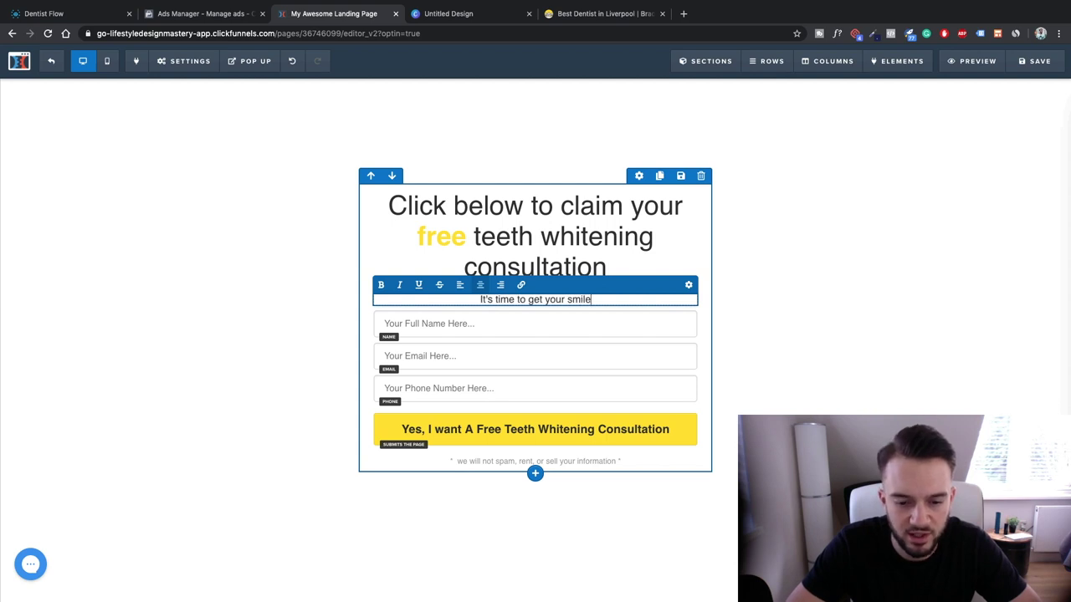
type(" back in shape")
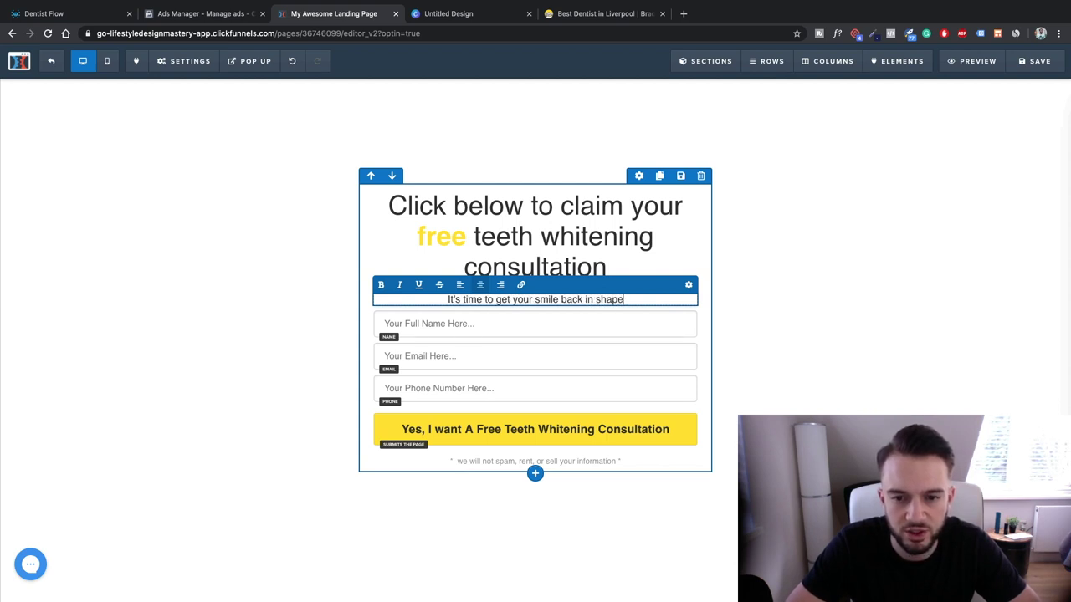
type(" with you")
key("BackSpace")
key("BackSpace")
key("BackSpace")
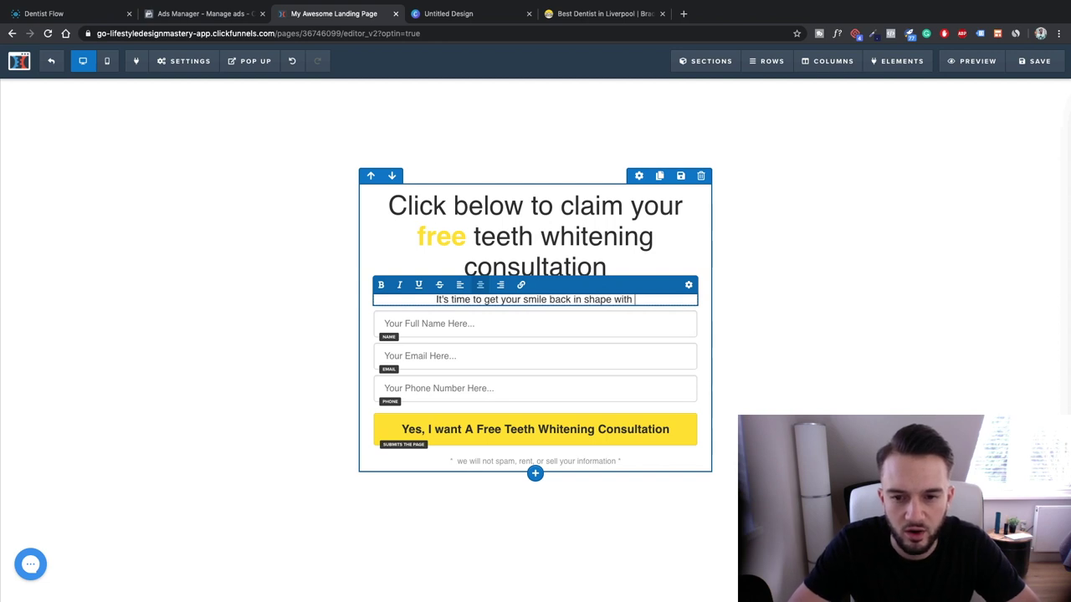
type("our")
key("BackSpace")
key("BackSpace")
type("ur free ")
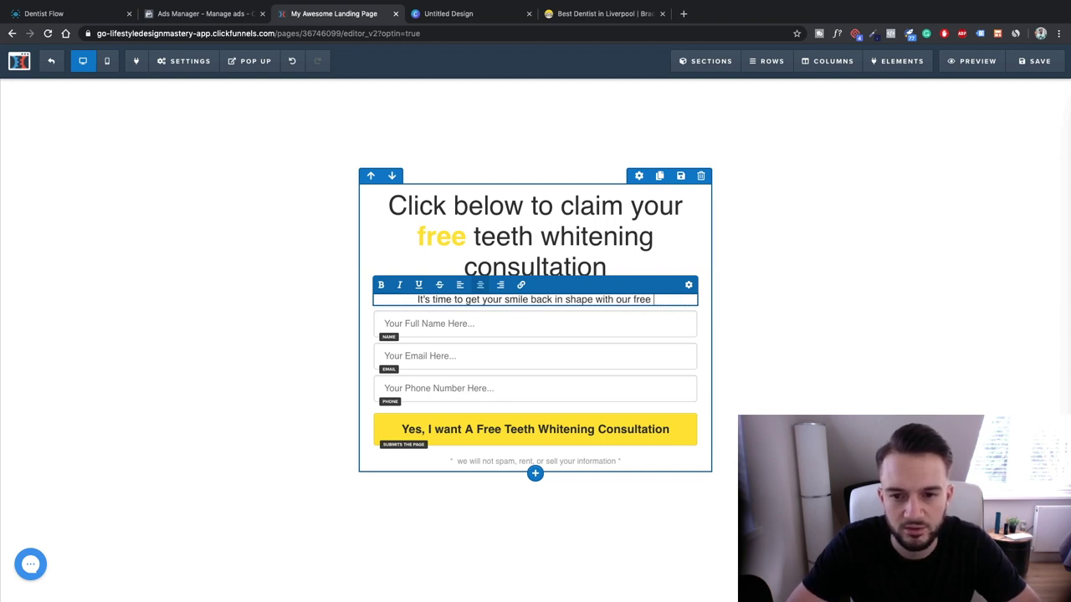
type("teeth whitening")
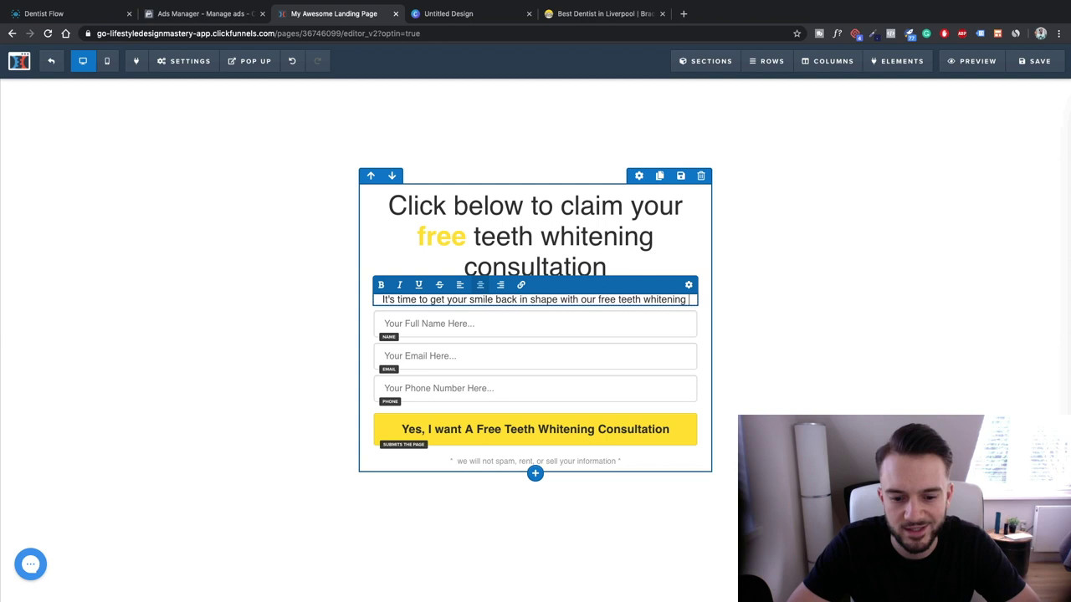
type(" treat")
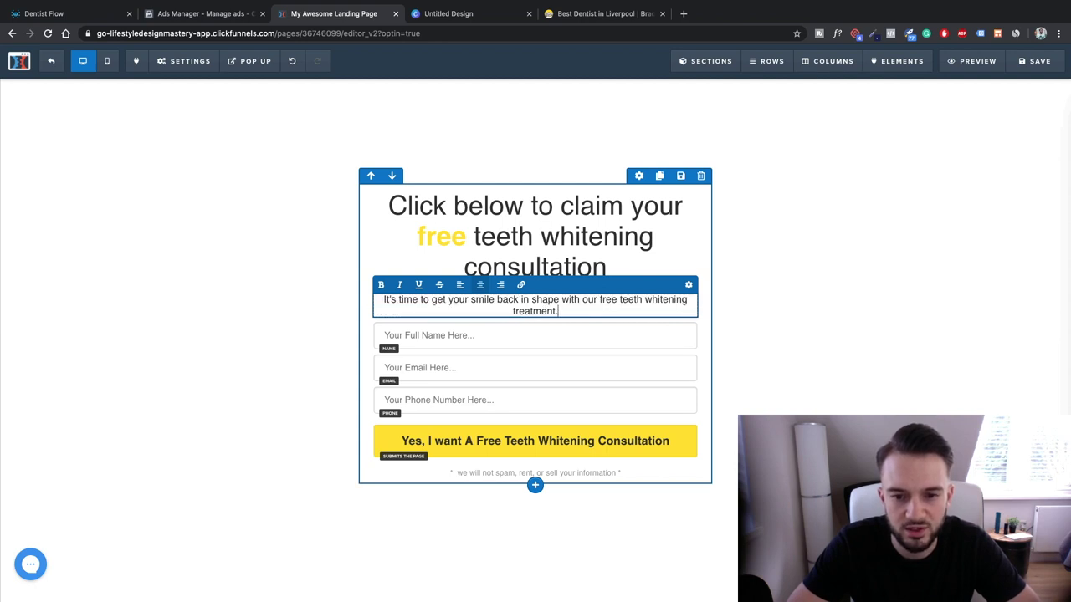
type("ment.")
key("ctrl+a")
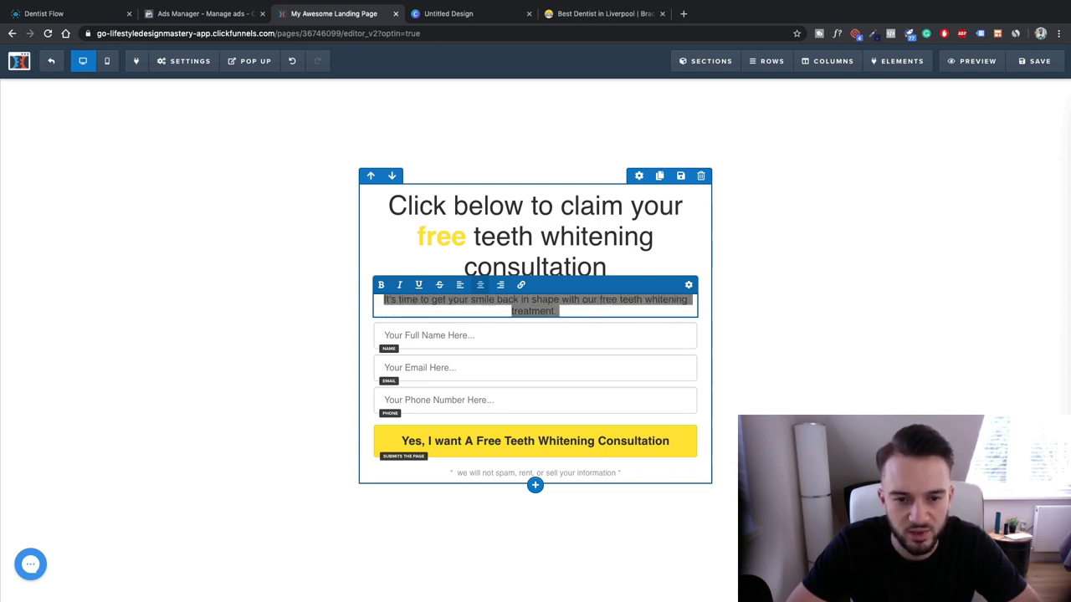
key("BackSpace")
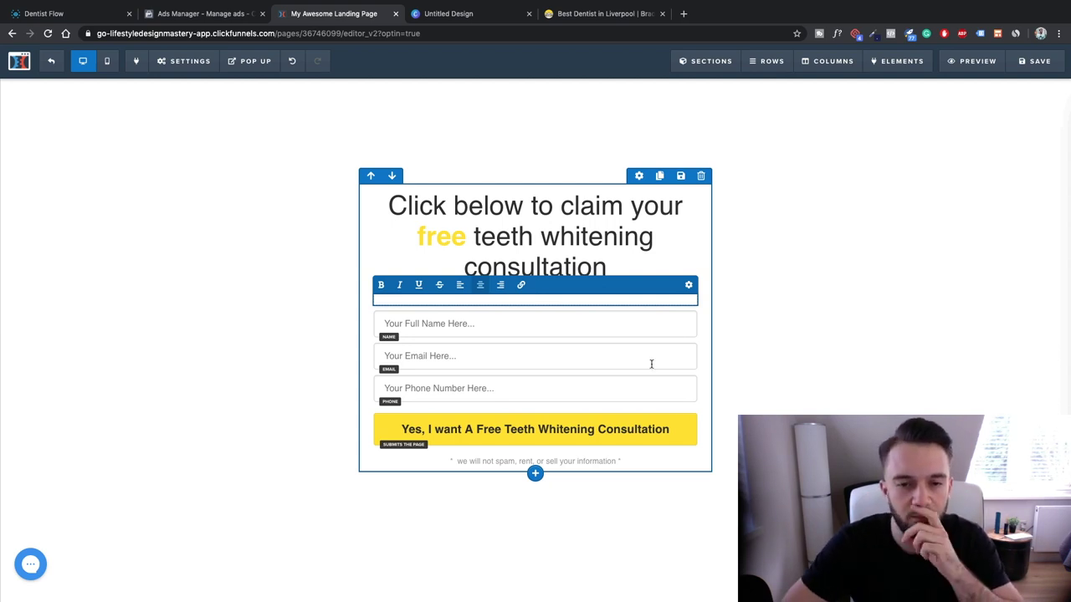
Add an empty line above the existing headline and begin the new opening question
key("BackSpace")
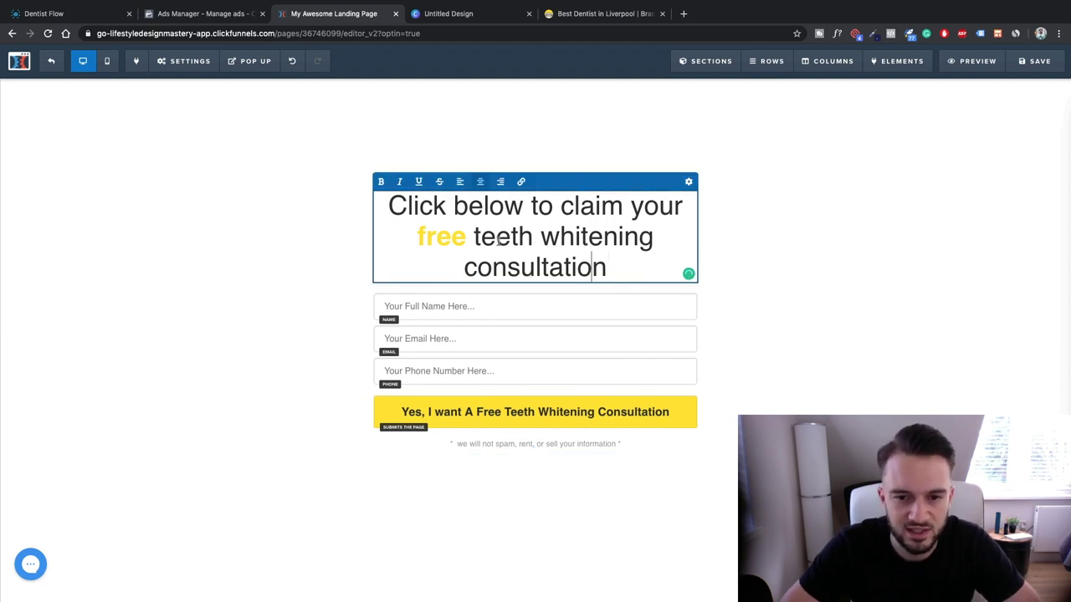
key("super+a")
left_click(494, 234)
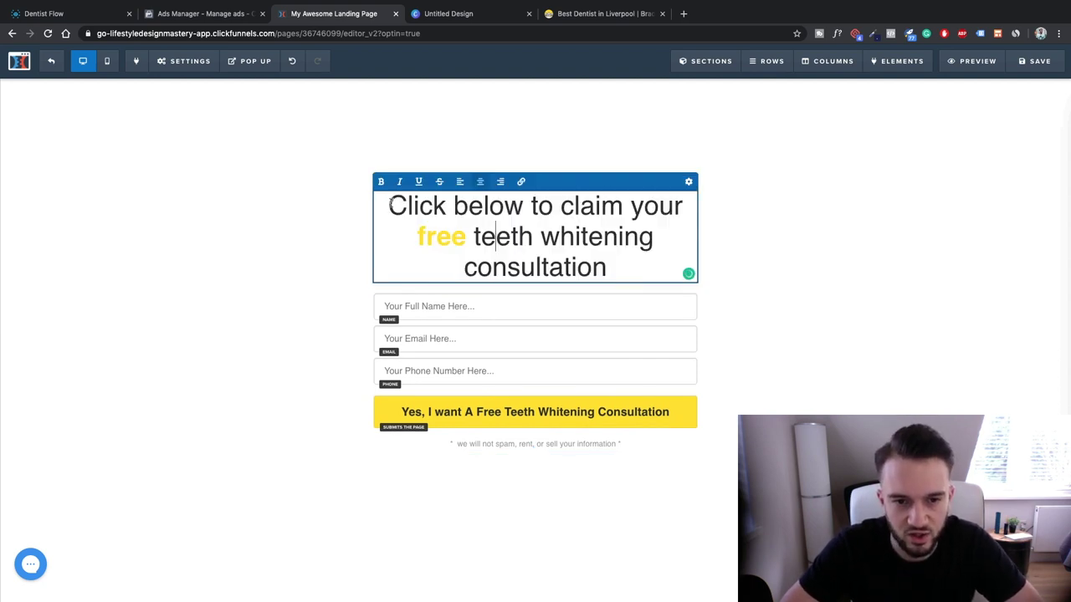
key("Return")
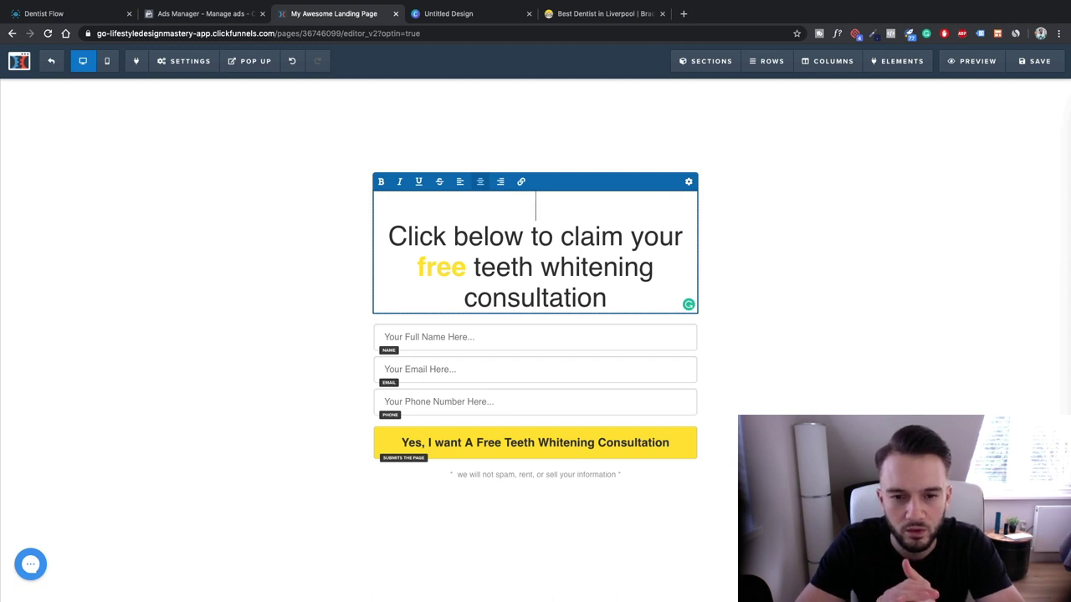
type("W")
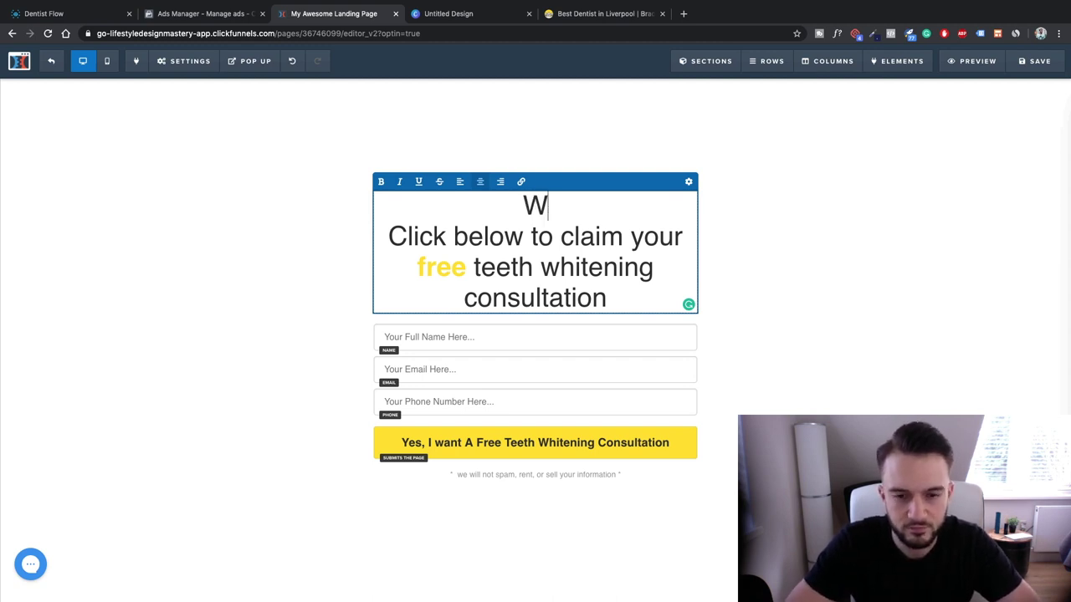
key("BackSpace")
type("Do ")
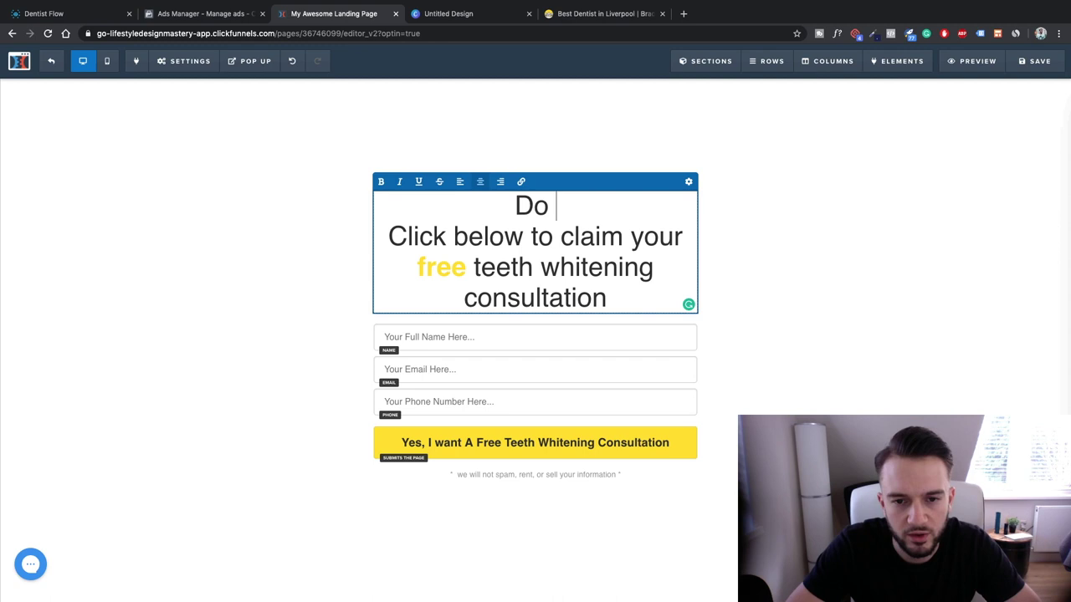
type("you want")
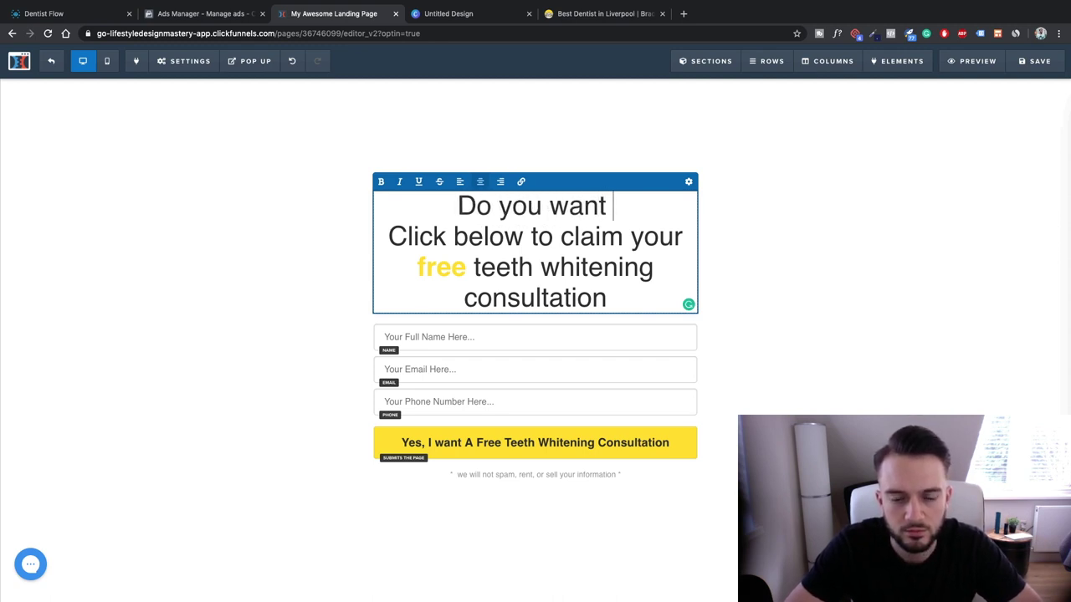
key("super+a")
left_click(607, 298)
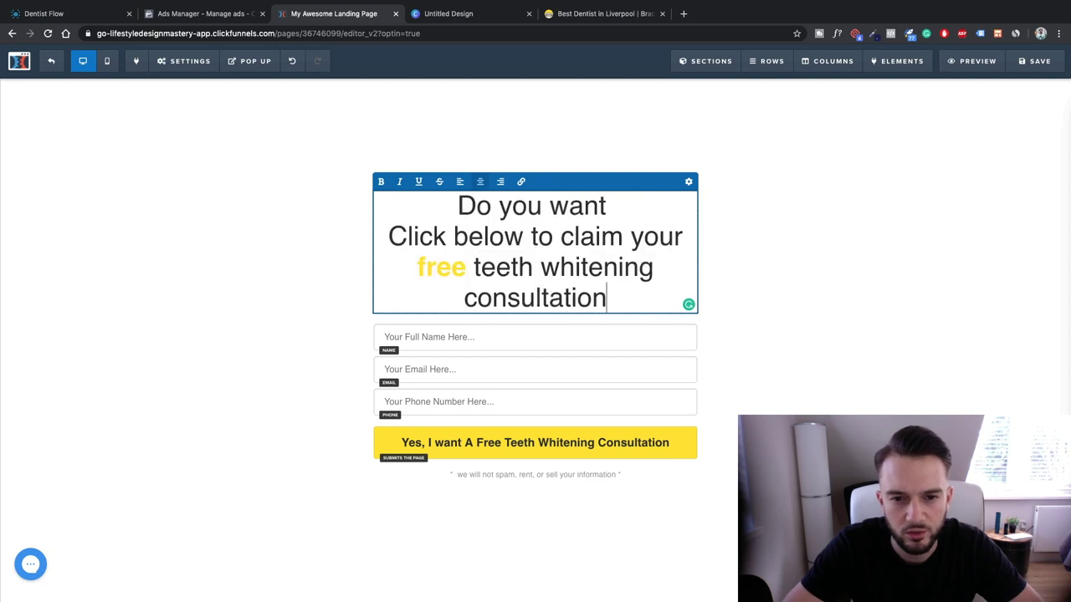
type("t")
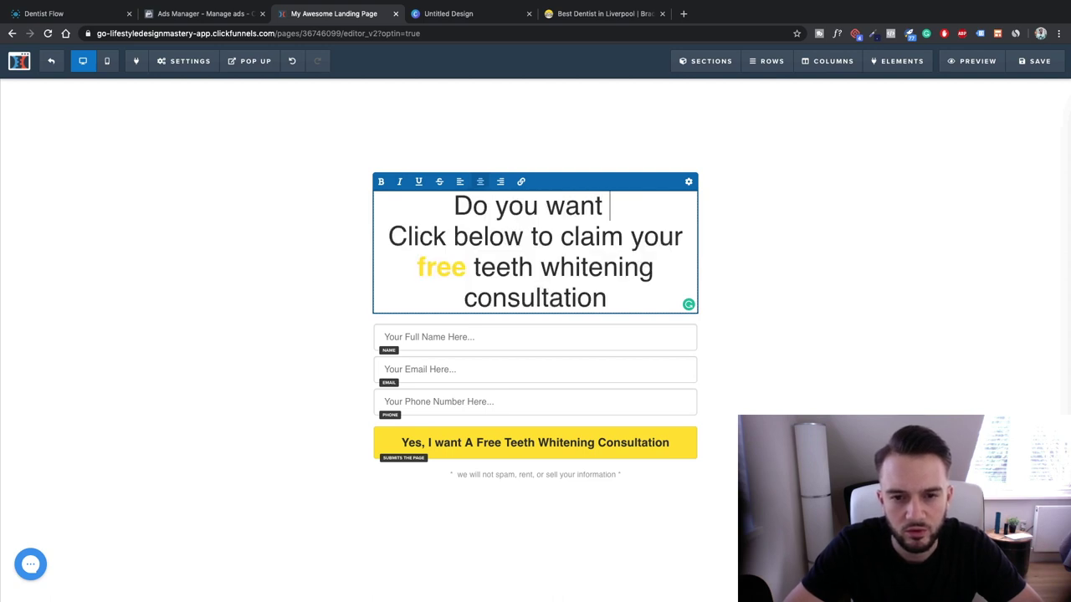
key("BackSpace")
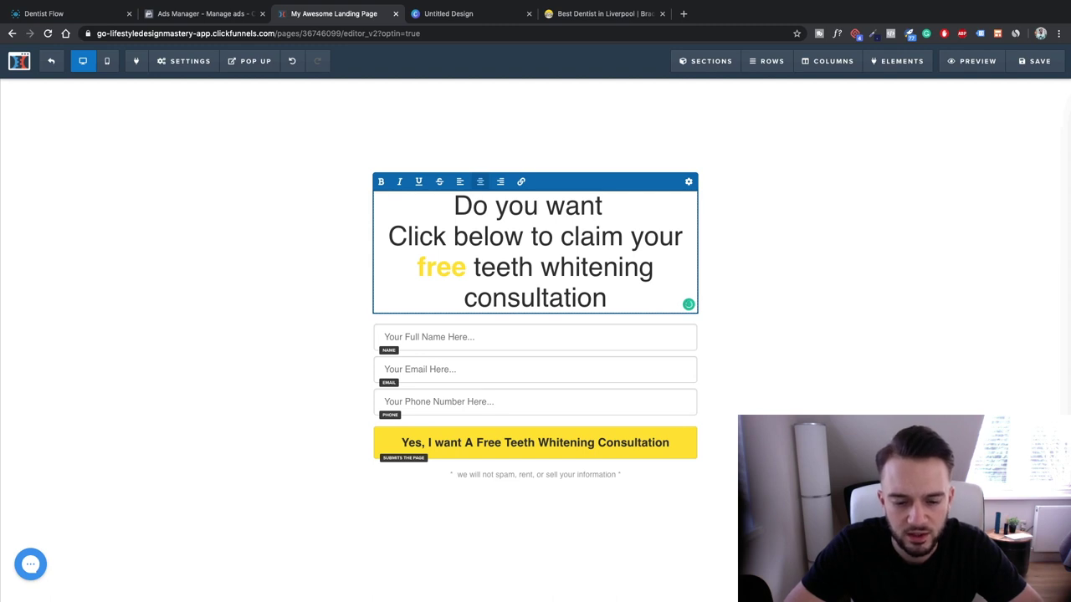
Type 'Do you want a smile that makes you look your best for every occasion?' and delete the old 'Click below' sentence
key("BackSpace")
key("BackSpace")
key("BackSpace")
key("BackSpace")
key("BackSpace")
key("BackSpace")
key("BackSpace")
key("BackSpace")
key("BackSpace")
key("BackSpace")
key("BackSpace")
key("BackSpace")
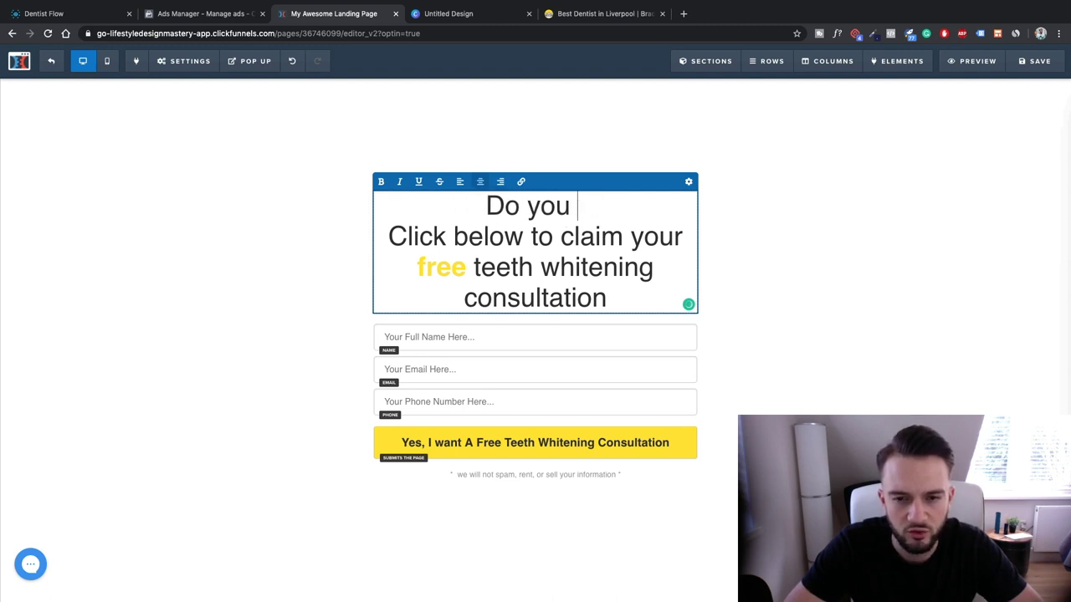
type("Are you ready")
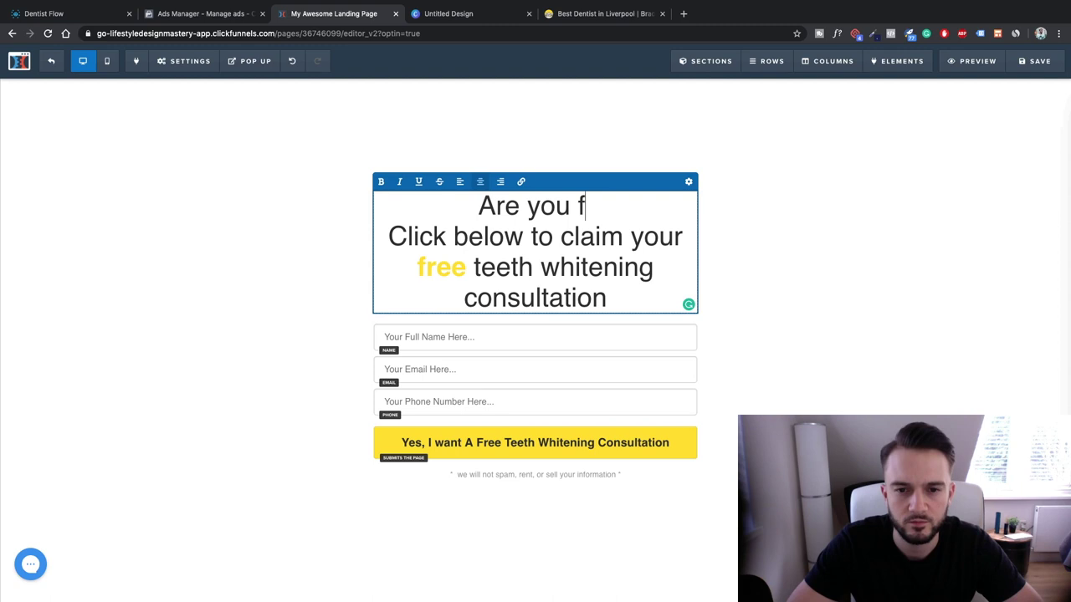
type(" to")
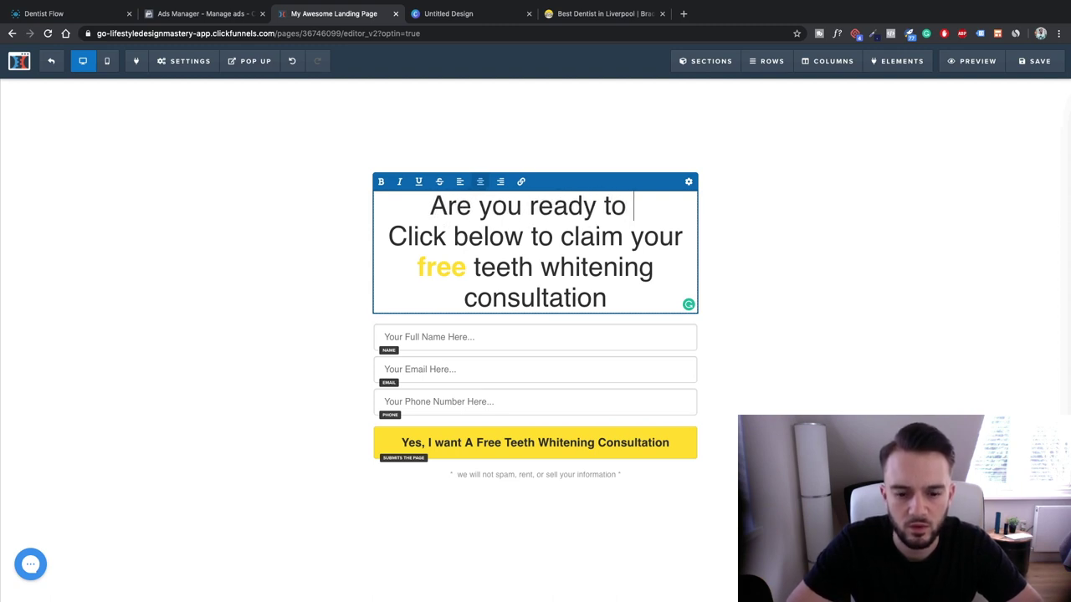
key("shift+Home")
type("Do ")
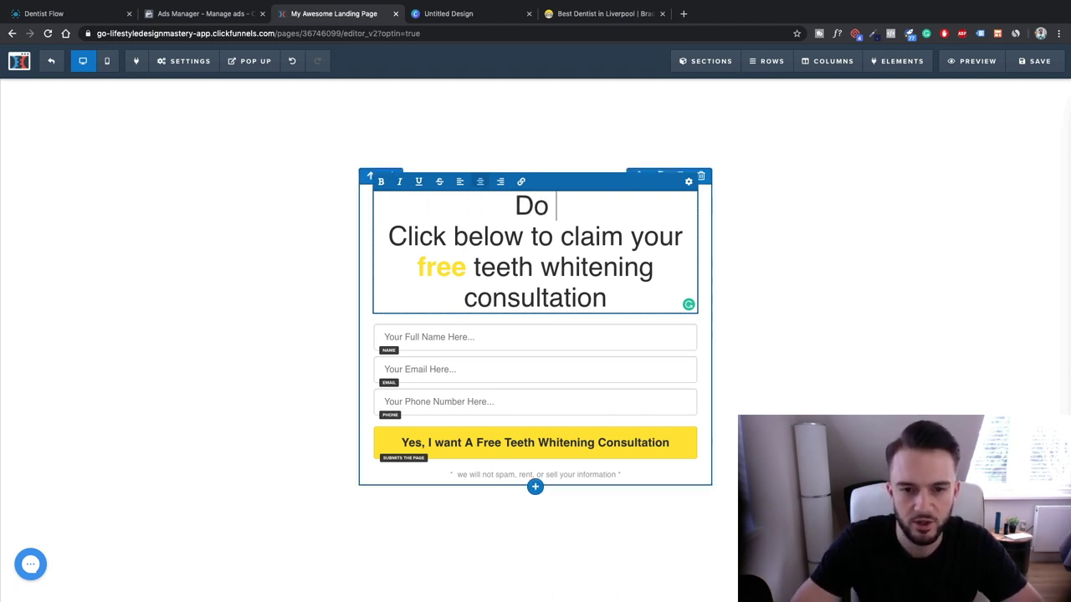
type("you want")
key("BackSpace")
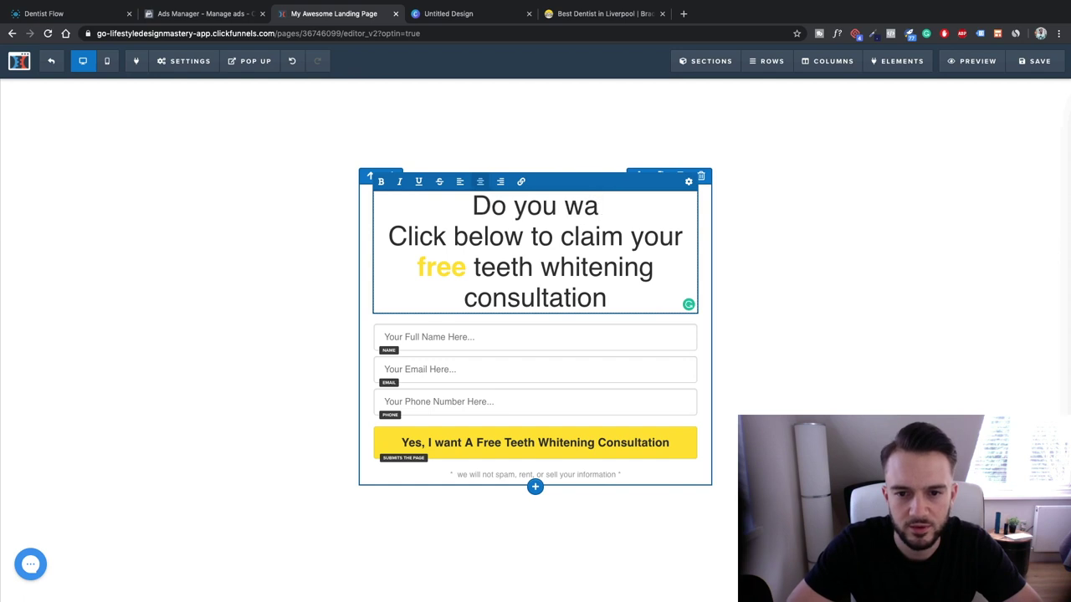
type("nt a s")
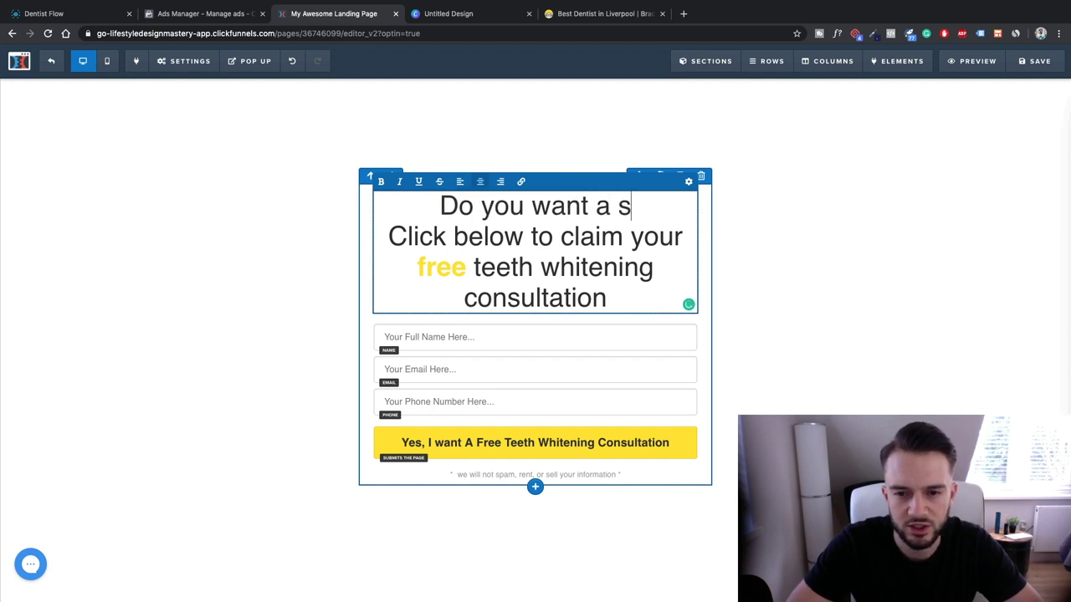
type("mile that")
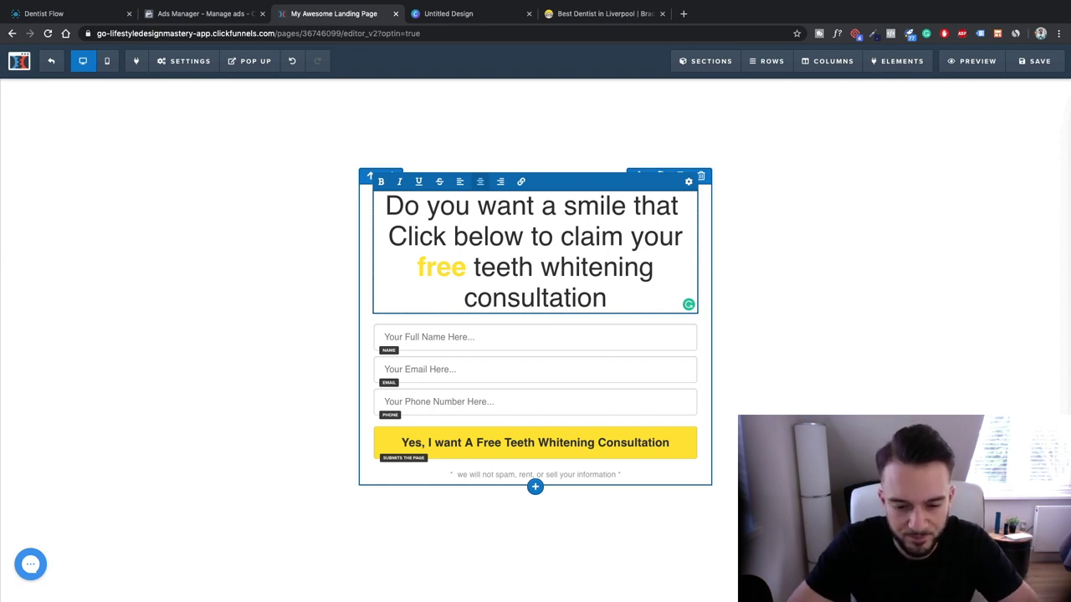
type("fits")
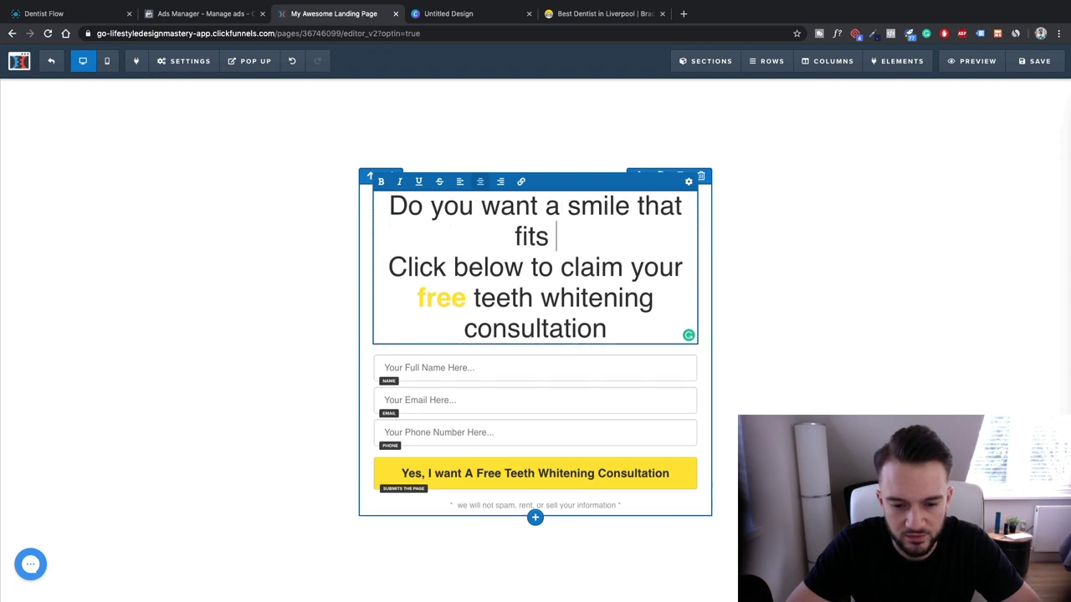
key("BackSpace")
key("BackSpace")
key("BackSpace")
key("BackSpace")
key("BackSpace")
type("makes your")
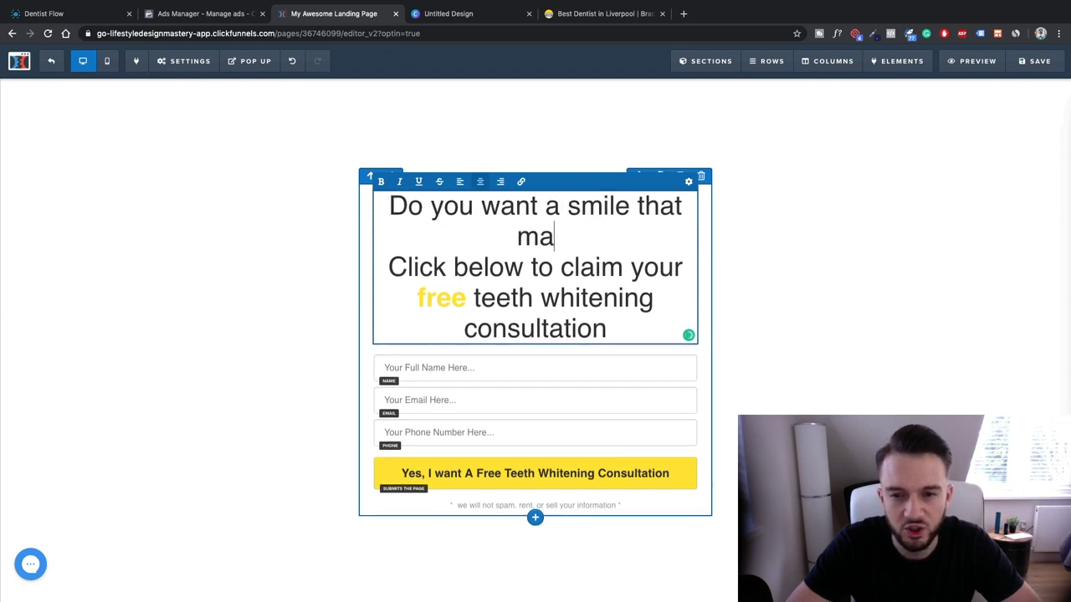
key("BackSpace")
key("BackSpace")
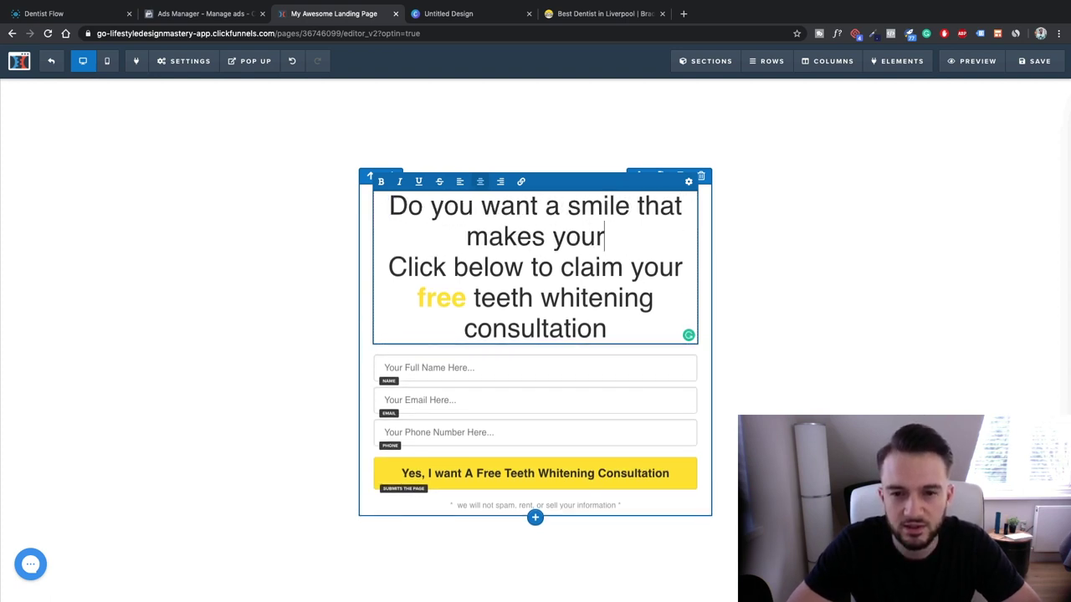
type("look ")
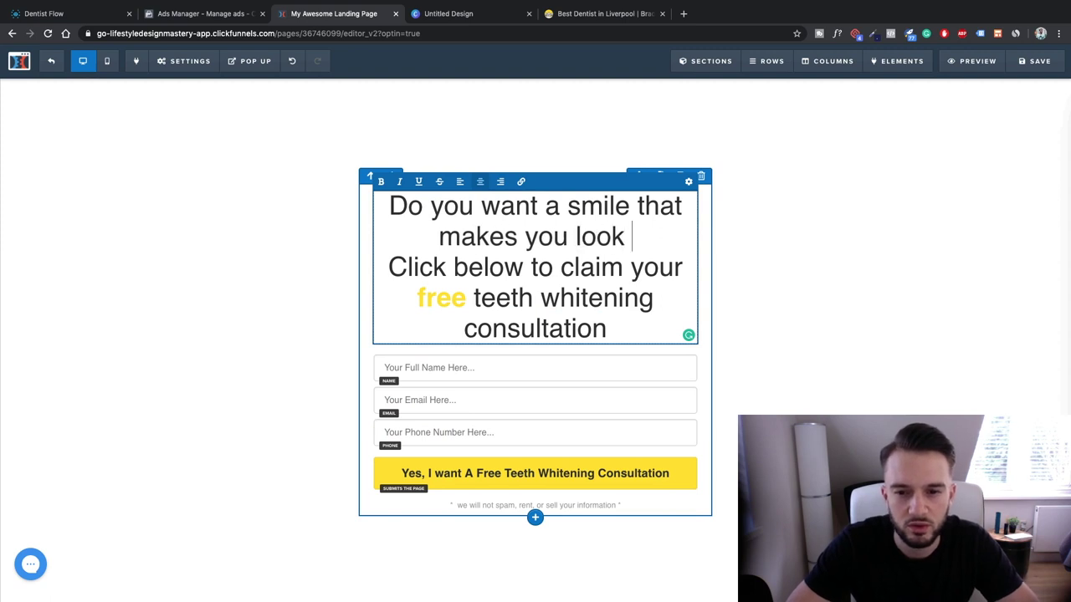
type("your best for every occasion?")
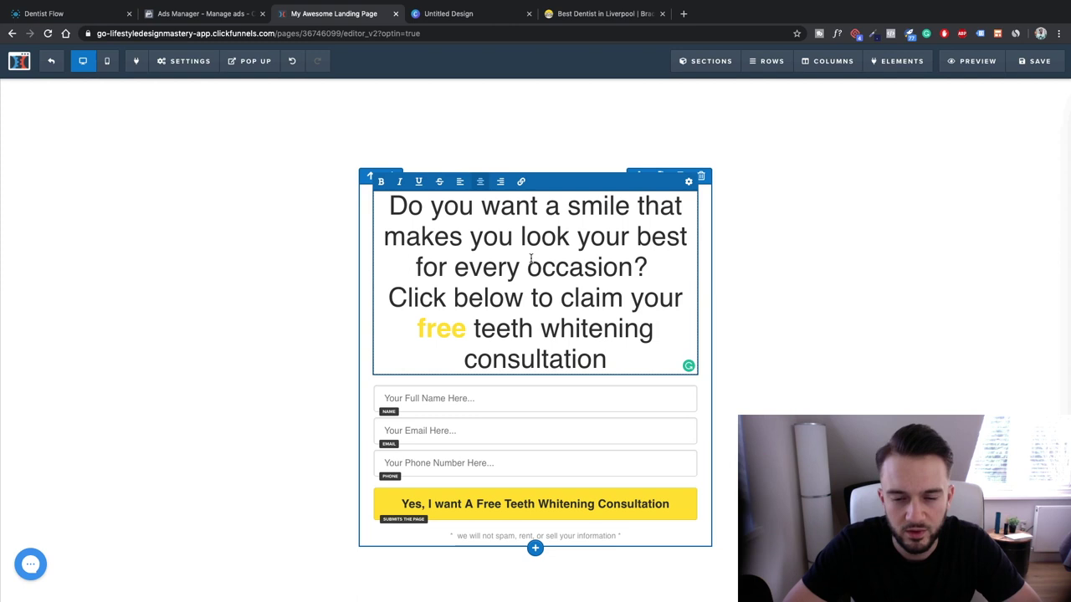
left_click_drag(390, 298, 609, 361)
key("ctrl+c")
key("BackSpace")
key("BackSpace")
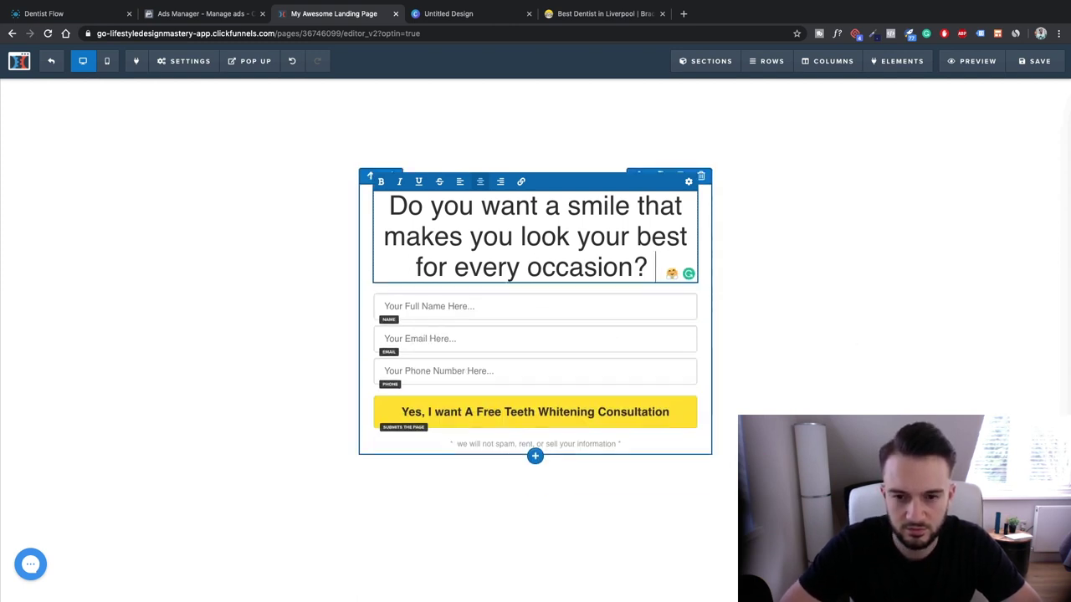
Add a sub-headline under the headline containing the pasted 'Click below to claim…' sentence
left_click(834, 325)
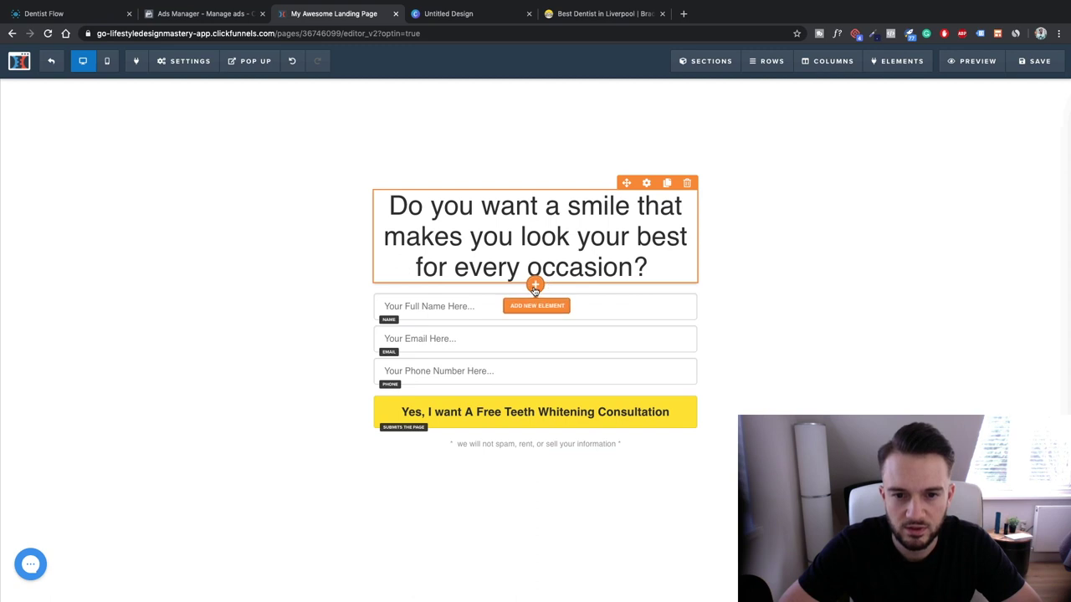
left_click(535, 286)
left_click(941, 170)
left_click(566, 298)
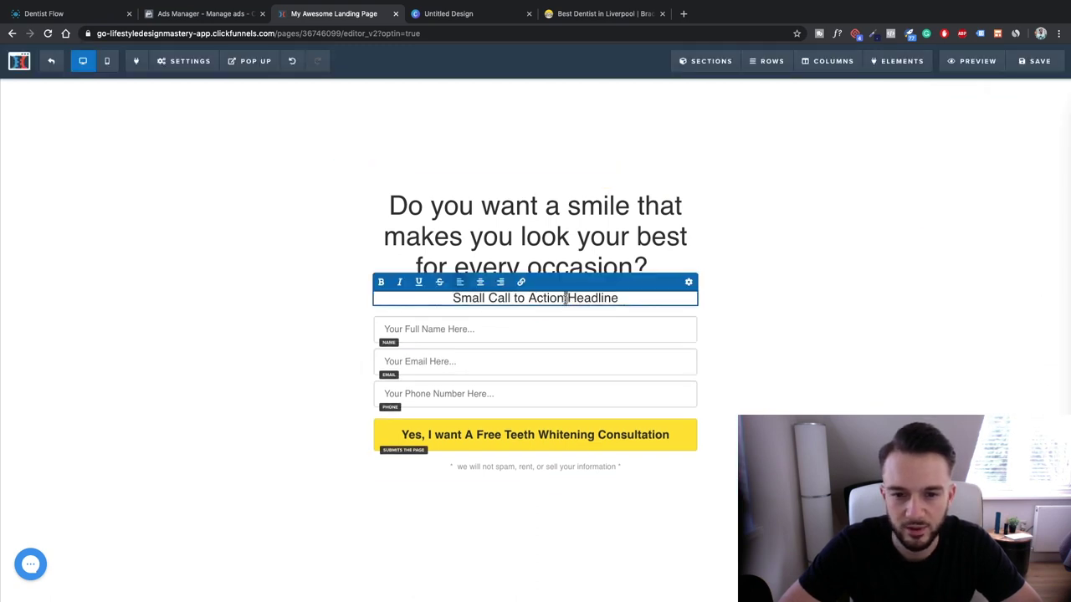
key("ctrl+a")
key("ctrl+v")
left_click(691, 327)
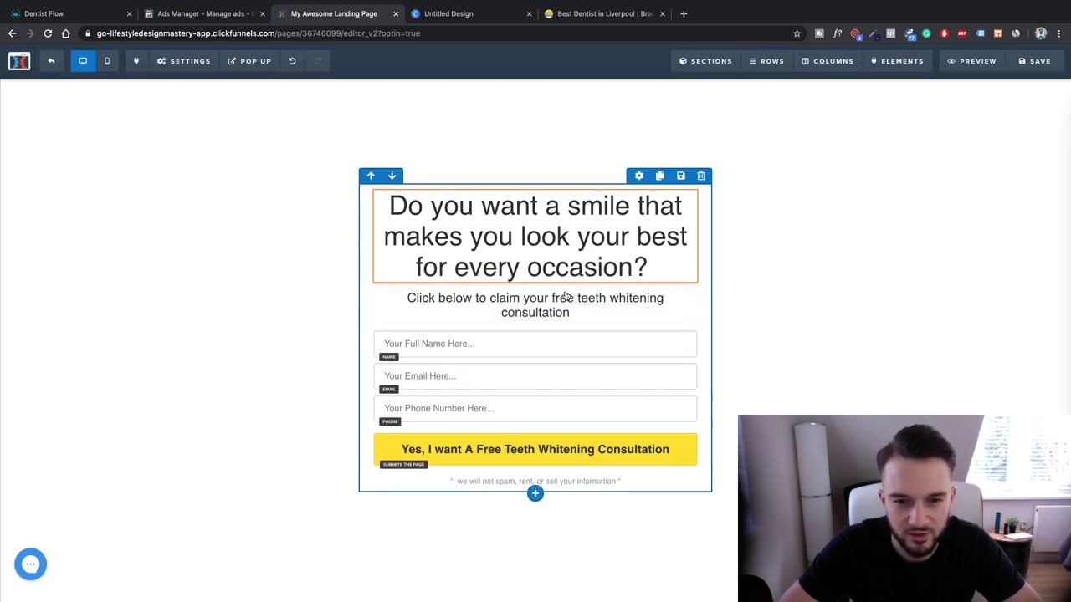
Make 'smile' and 'every occasion' in the headline bold yellow
left_click(402, 222)
left_click(825, 296)
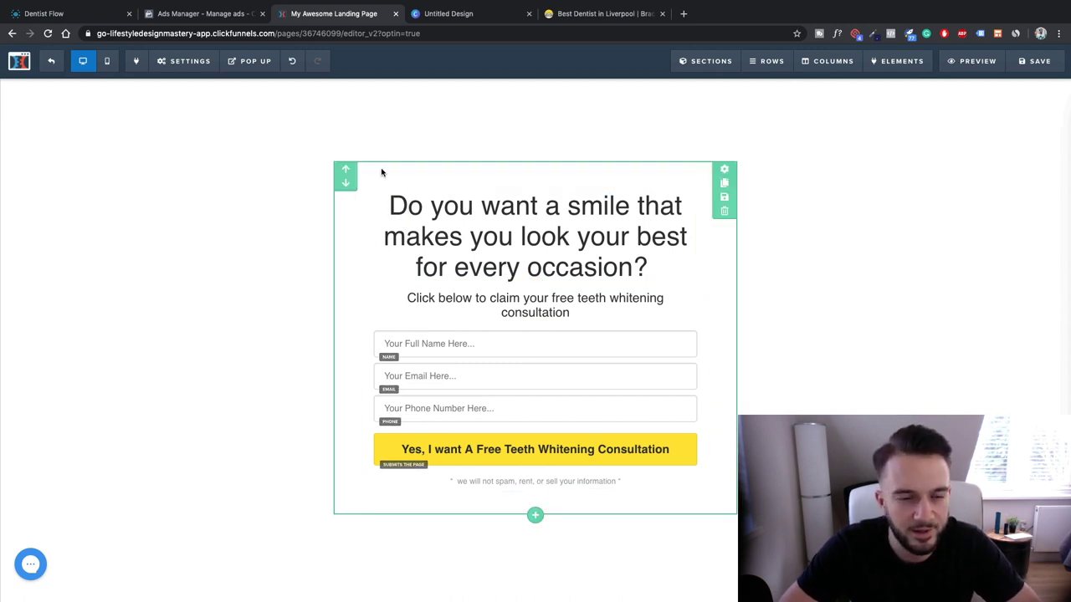
left_click(394, 207)
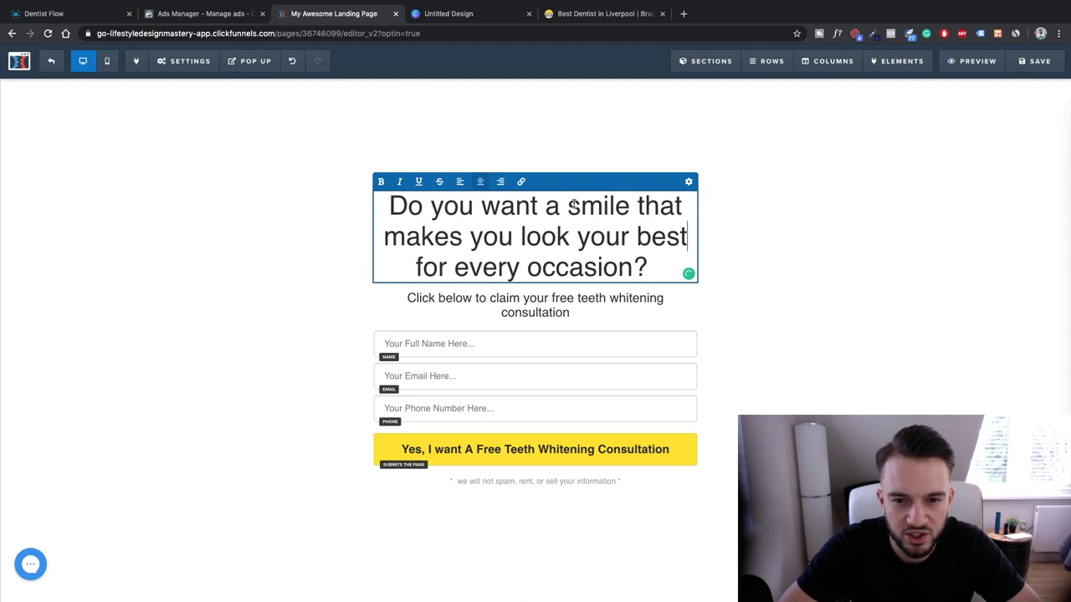
left_click_drag(572, 206, 691, 237)
key("ctrl+b")
key("ctrl+b")
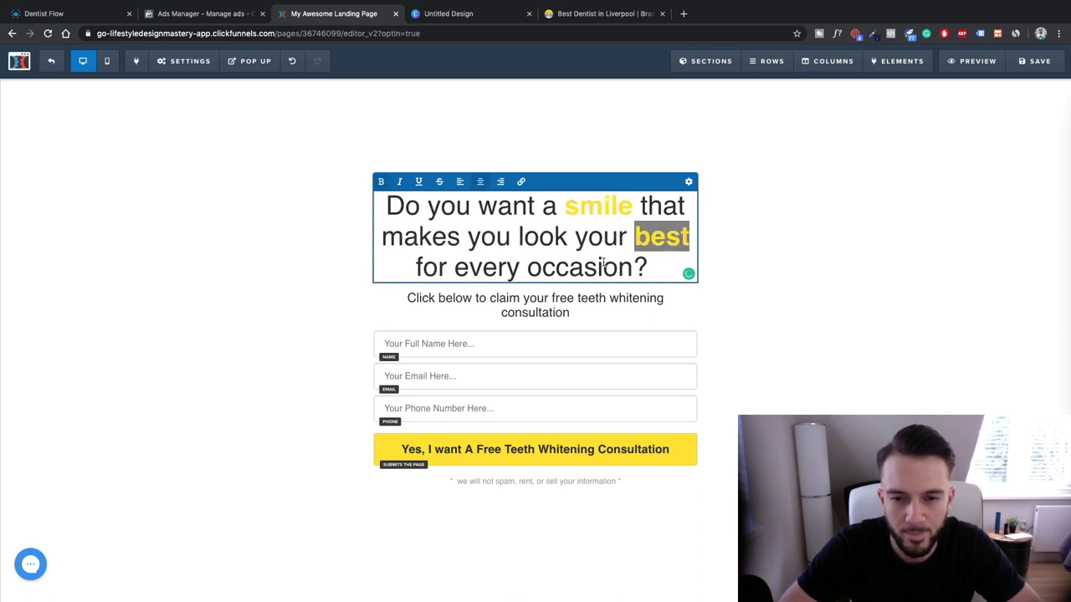
left_click(604, 265)
left_click_drag(456, 266, 633, 266)
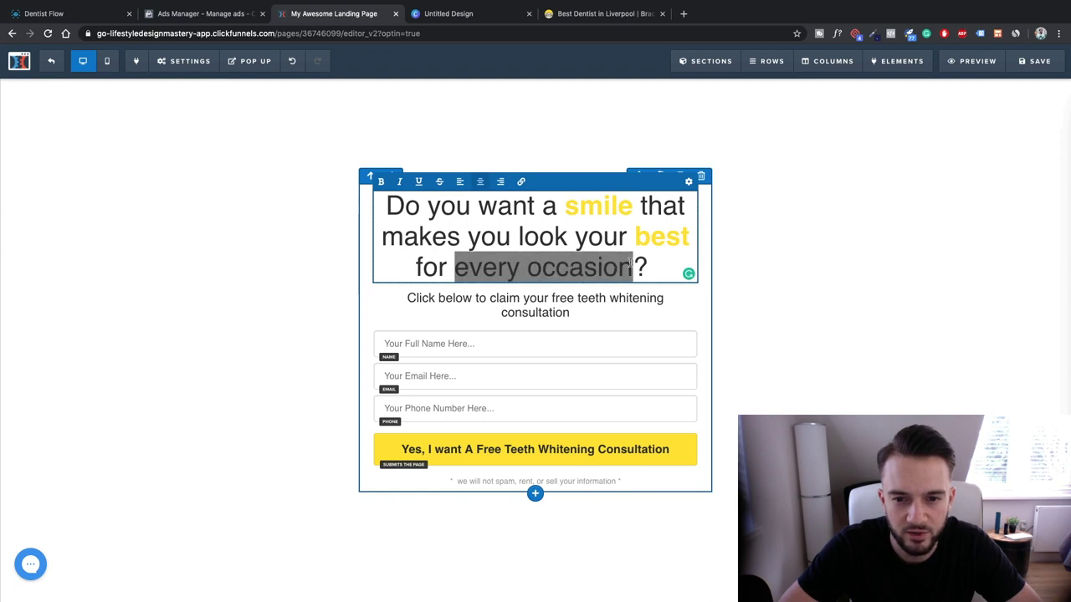
key("ctrl+b")
left_click(798, 304)
Change 'free' in the sub-headline to 'FREE' and set its bold colour to yellow
left_click(534, 306)
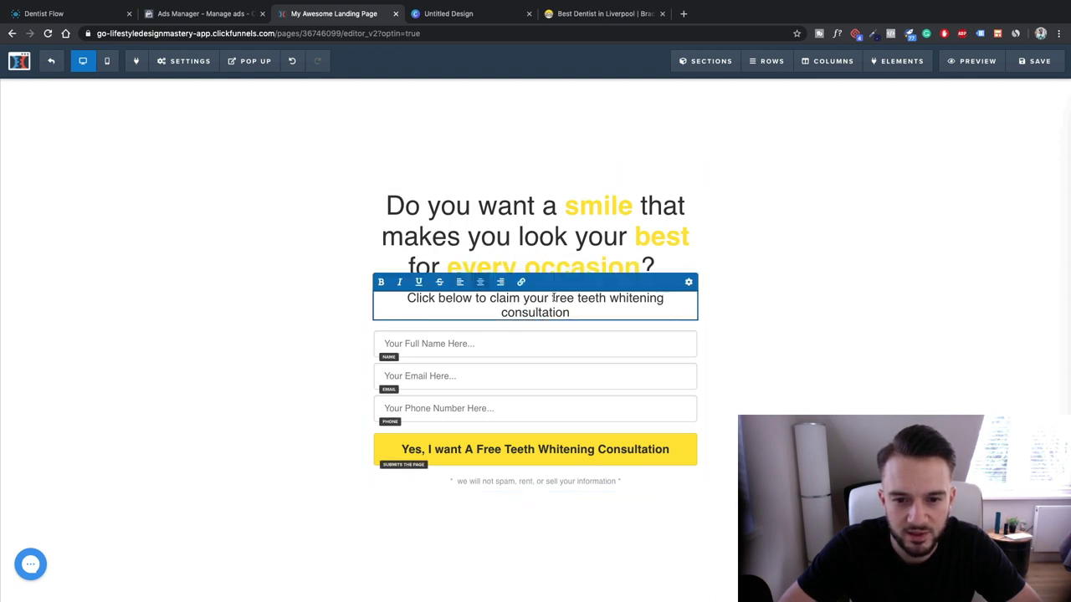
left_click_drag(552, 298, 572, 299)
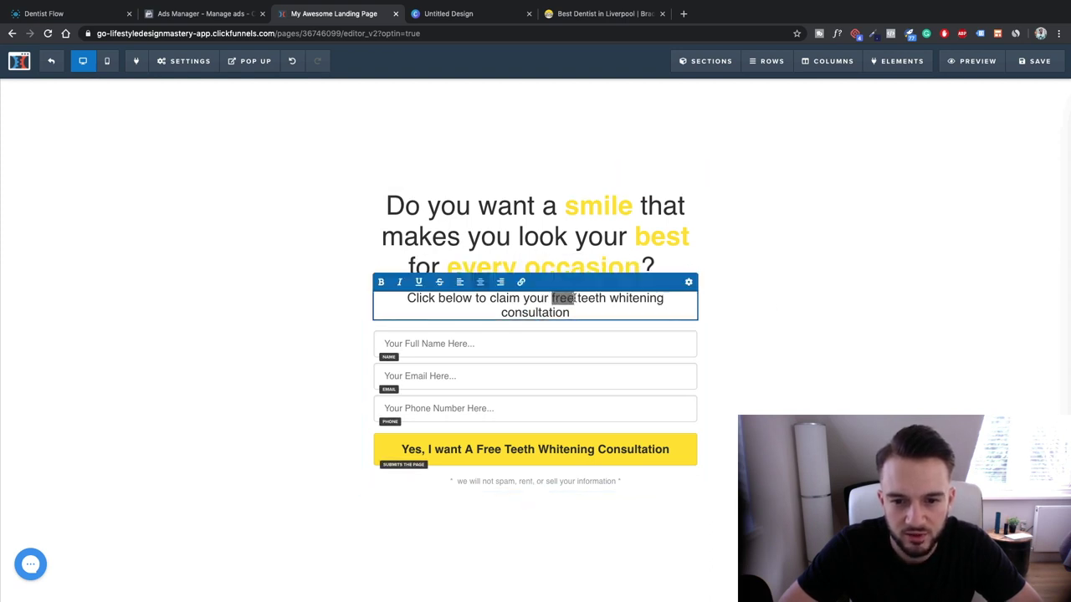
type("FREE")
mouse_move(580, 298)
left_mouse_down()
mouse_move(543, 298)
mouse_move(580, 298)
left_mouse_up()
left_click(816, 313)
left_click(689, 282)
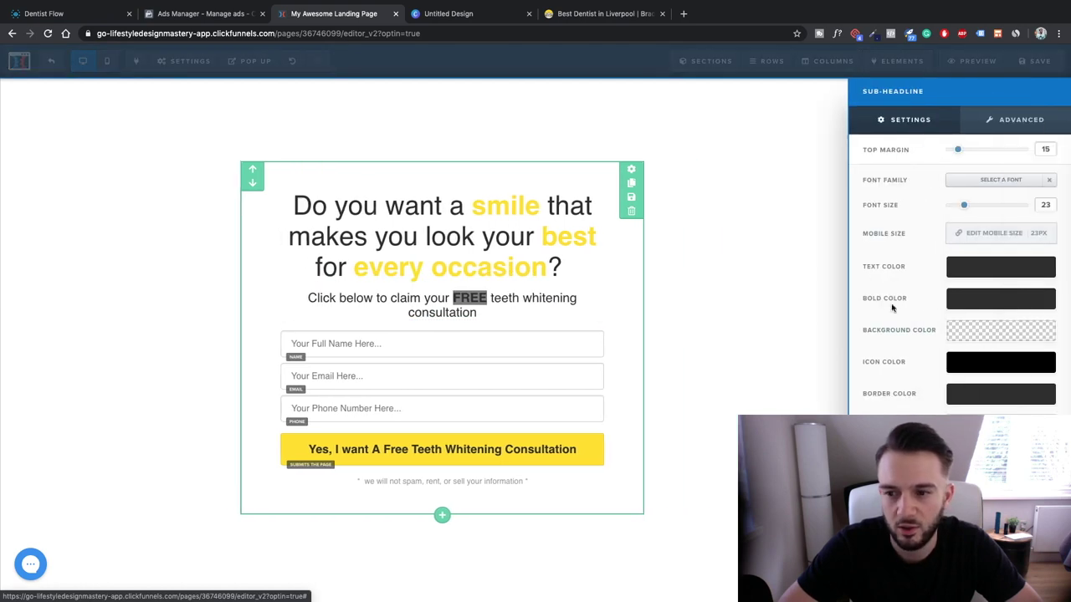
left_click(972, 293)
left_click(923, 356)
left_click(733, 304)
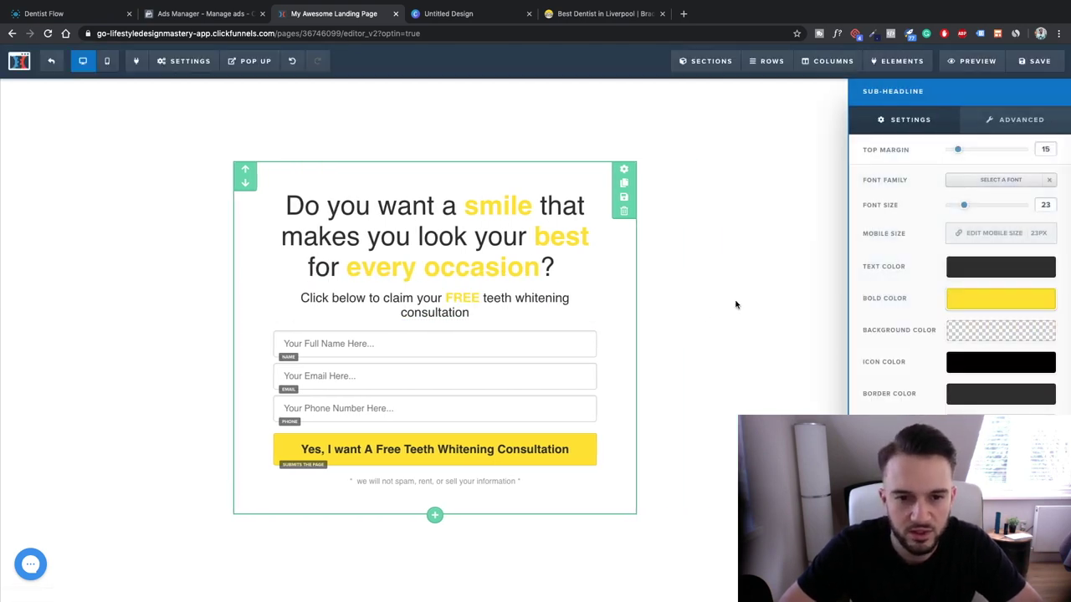
Capitalise 'You', 'Want', 'A' and 'Smile' in the headline, making Smile's S bold yellow
left_click(436, 206)
left_click(437, 206)
key("BackSpace")
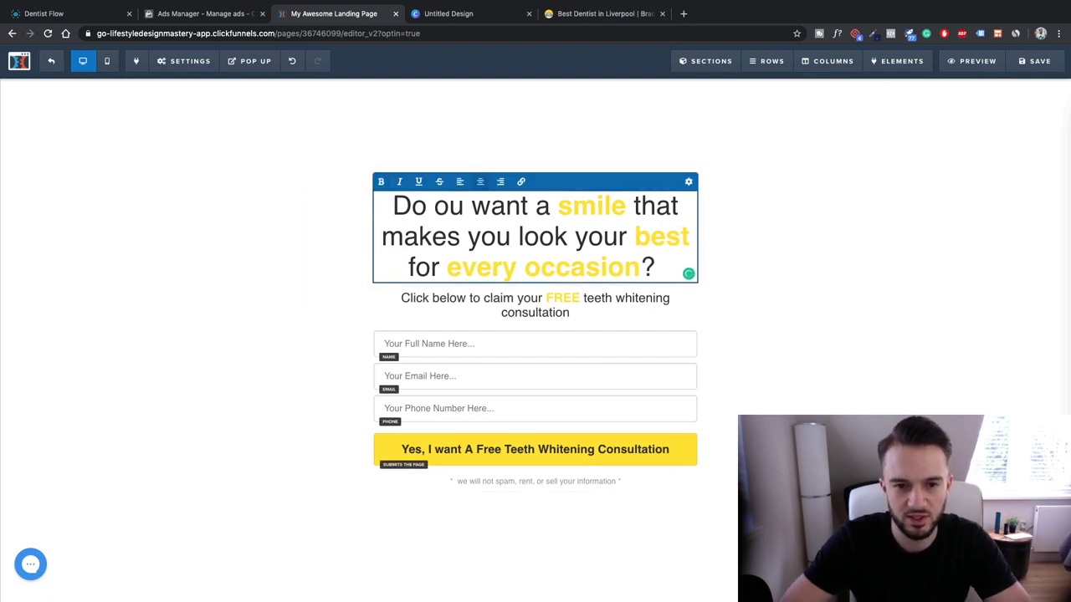
type("Y")
key("BackSpace")
type("W")
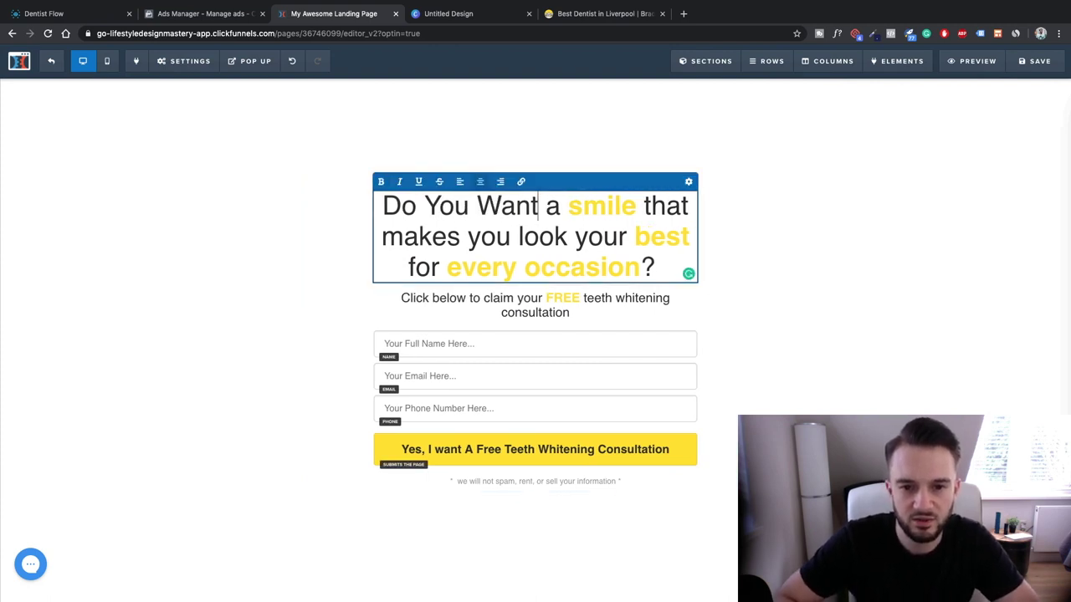
key("BackSpace")
type("A")
left_click(580, 206)
key("BackSpace")
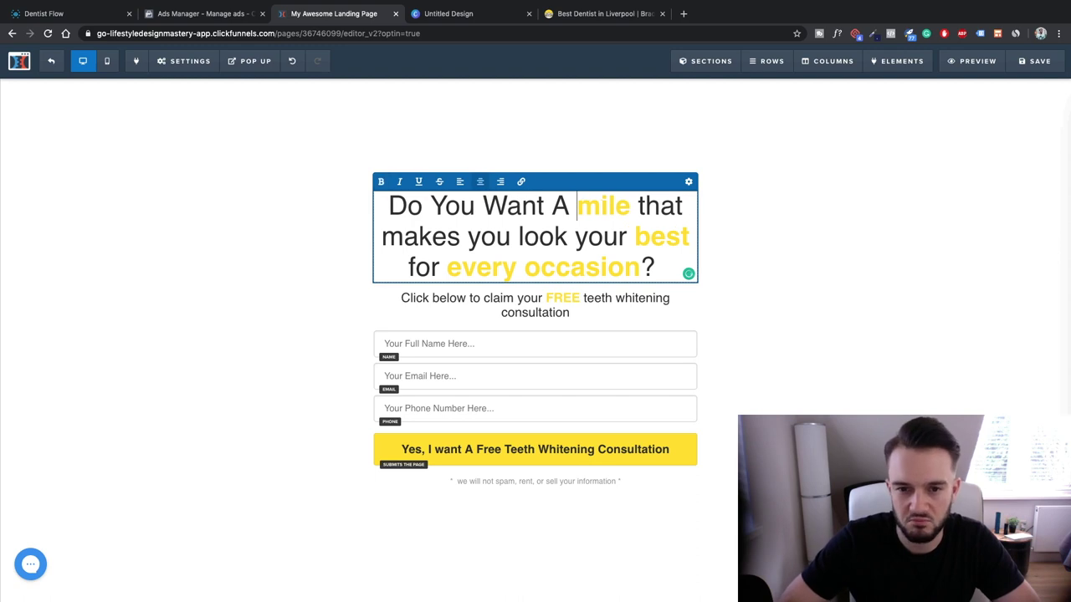
type("S")
key("shift+Left")
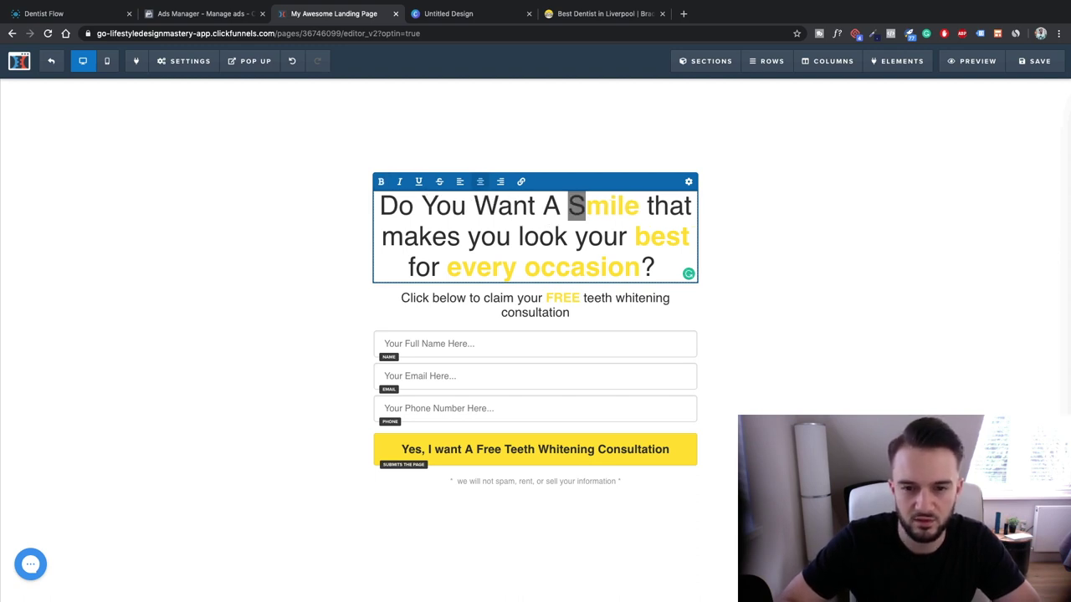
key("ctrl+b")
left_click(616, 206)
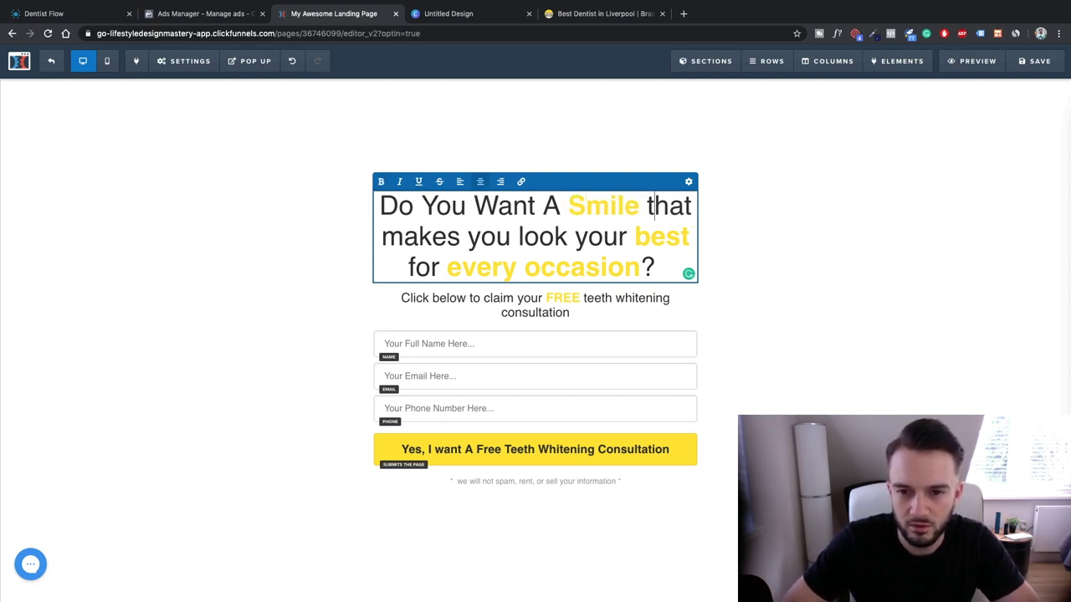
Capitalise 'That' and retype the B of 'Best' so the word stays yellow
key("BackSpace")
type("T")
key("BackSpace")
type("B")
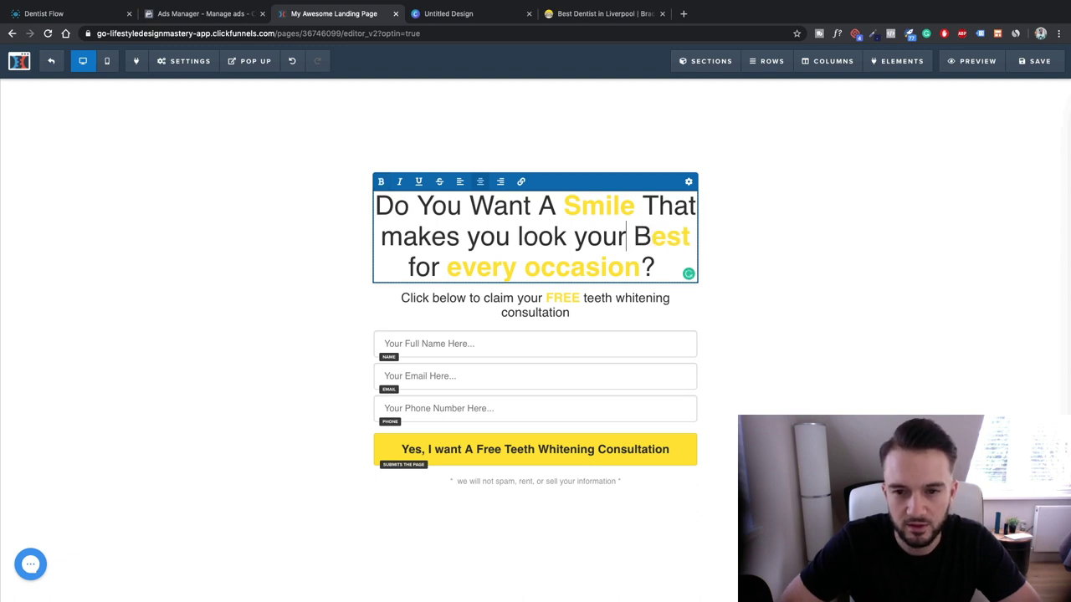
key("shift+Left")
key("Right")
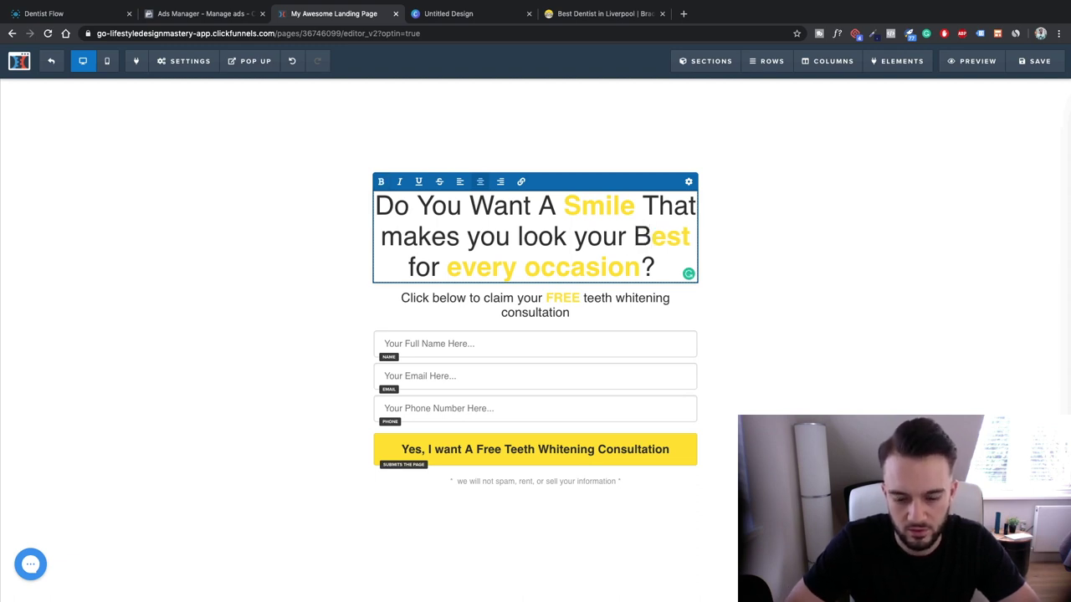
key("BackSpace")
type("B")
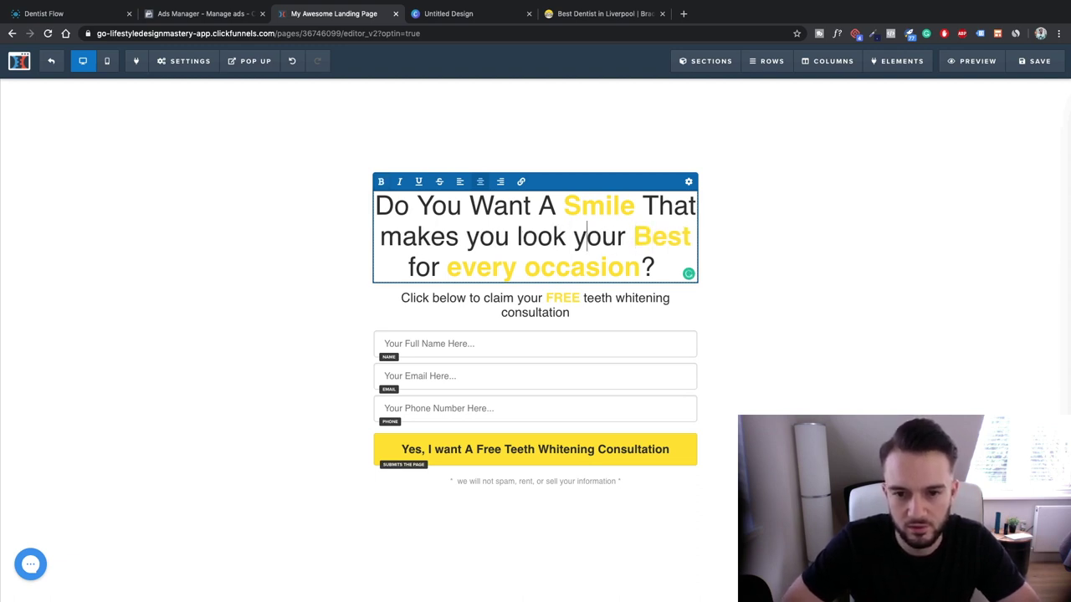
Capitalise 'Your', 'Look', 'You', 'For' and 'Every' in the rest of the headline
key("BackSpace")
type("Y")
key("BackSpace")
type("L")
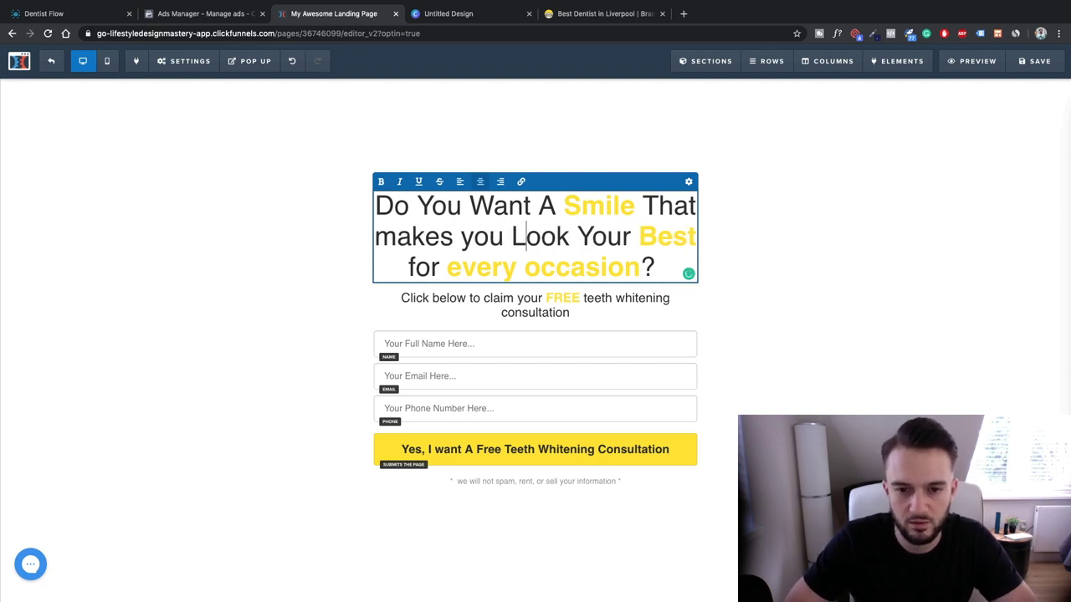
key("Delete")
type("Y")
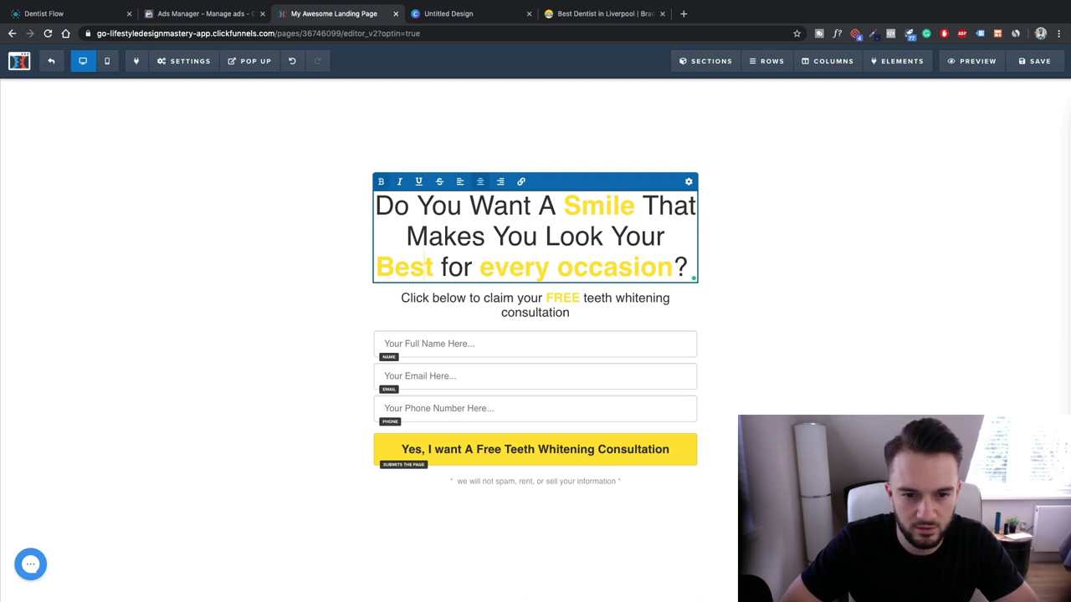
key("Delete")
type("F")
key("Right")
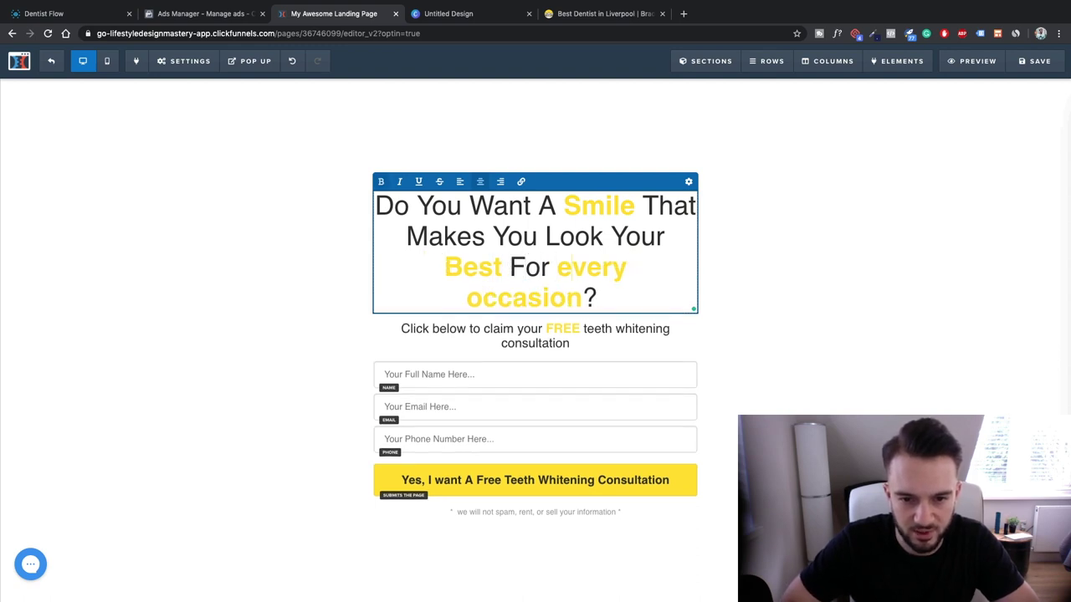
key("Delete")
type("E")
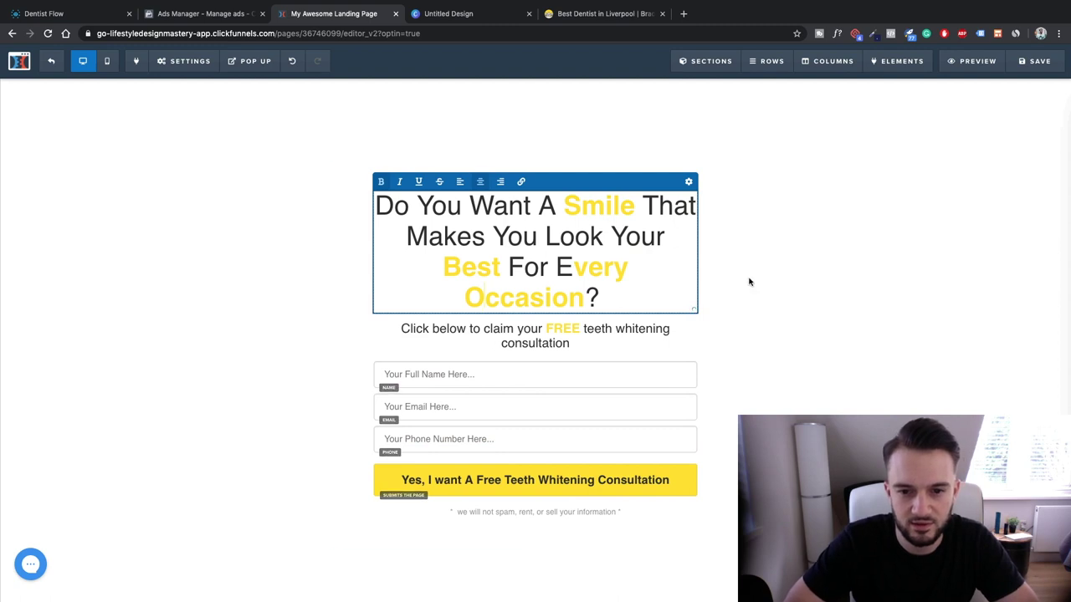
Leave the headline, then open and close the Optin Area section settings after reviewing them
left_click(765, 219)
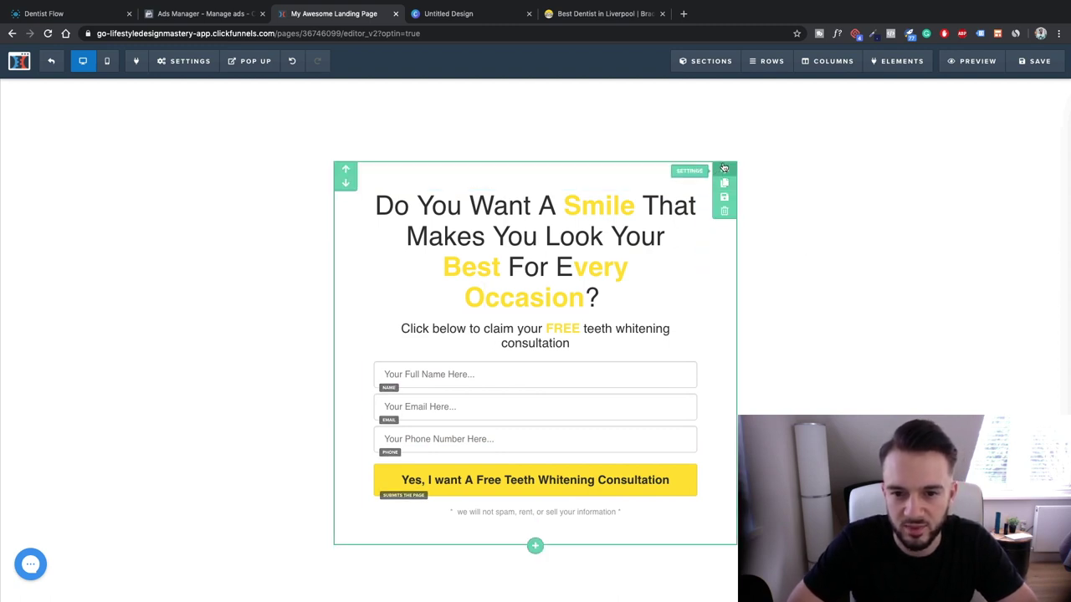
left_click(724, 169)
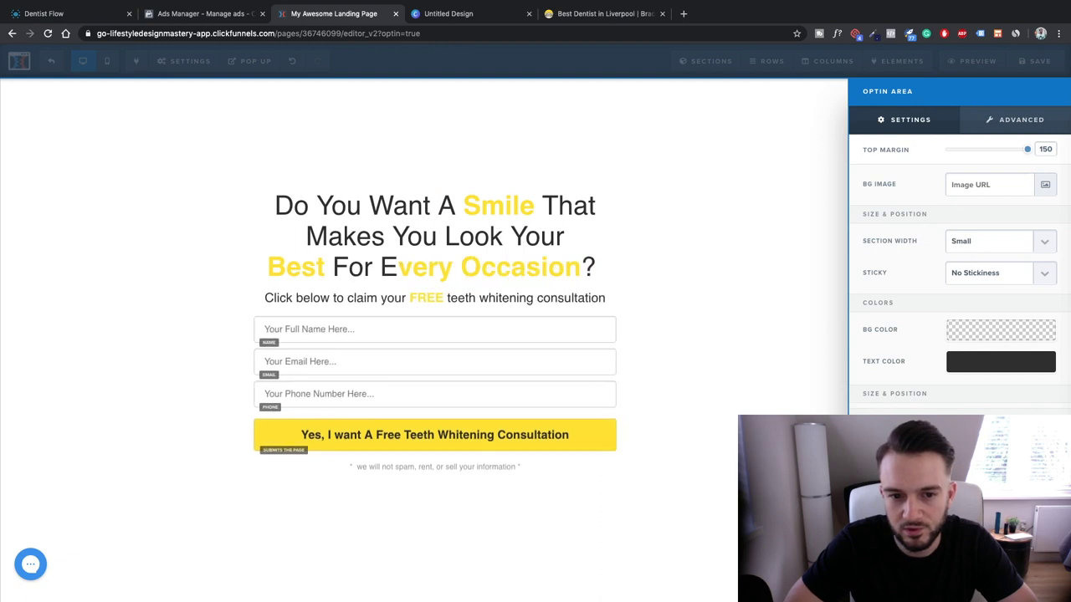
left_click(768, 345)
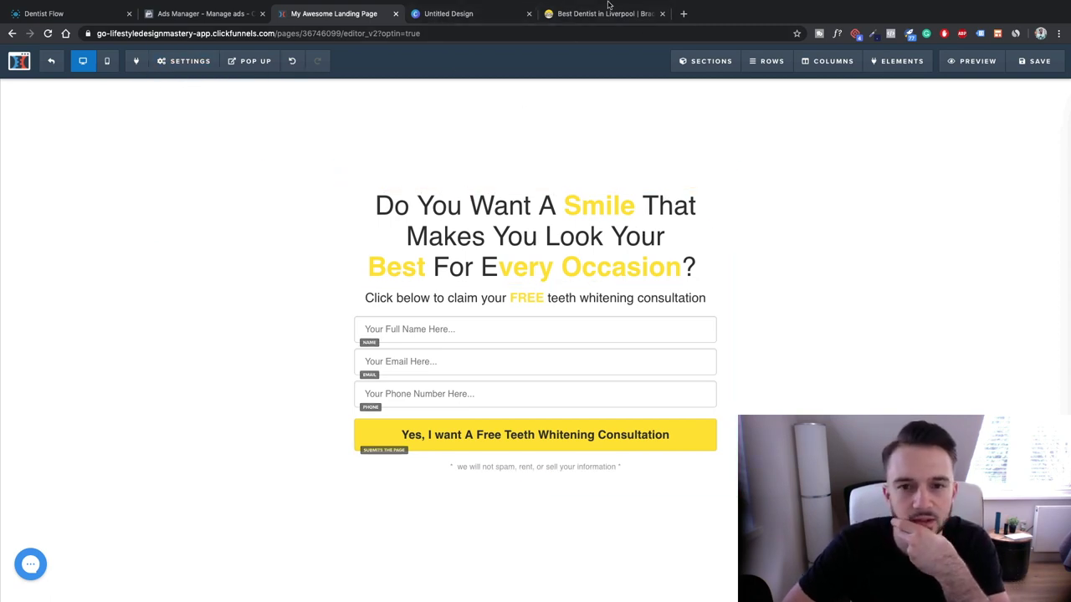
In a new tab, search Google for Unsplash and open the Unsplash homepage from the results
left_click(447, 14)
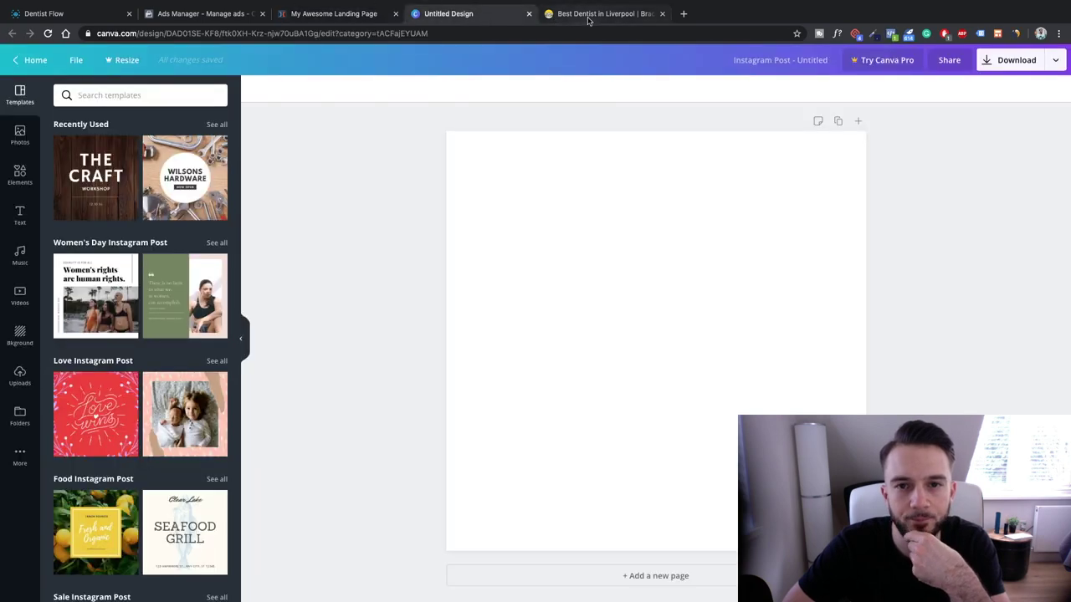
left_click(684, 14)
type("whi")
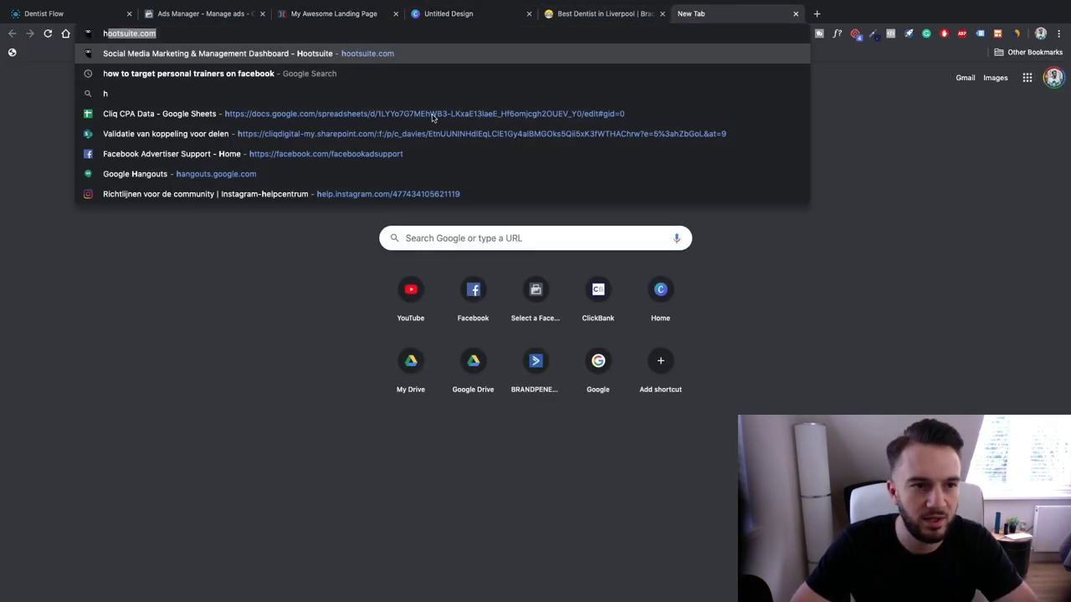
type("te smiles")
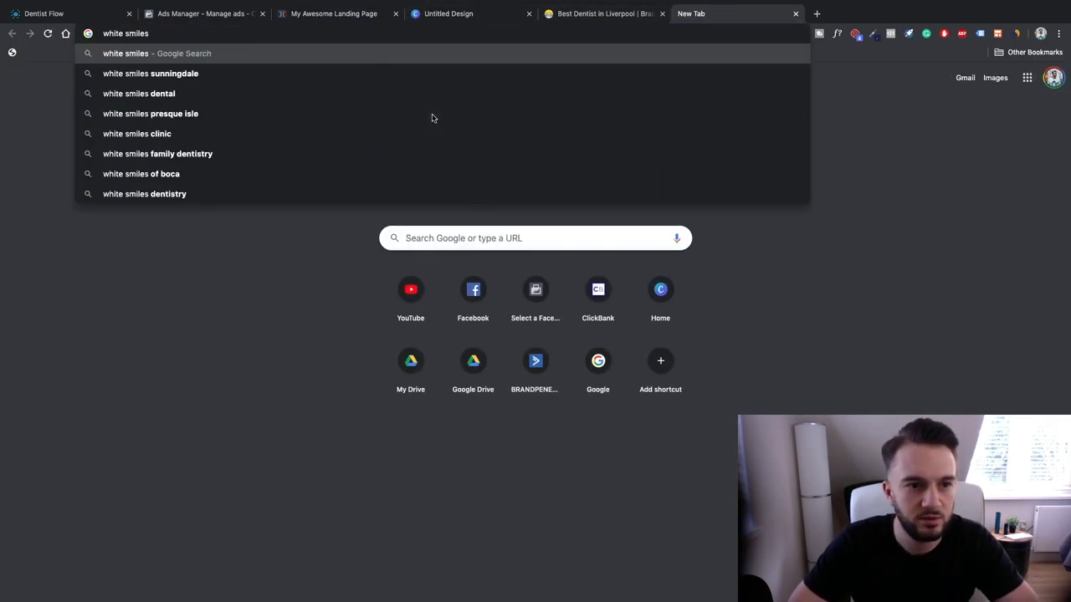
key("ctrl+t")
type("unpsl")
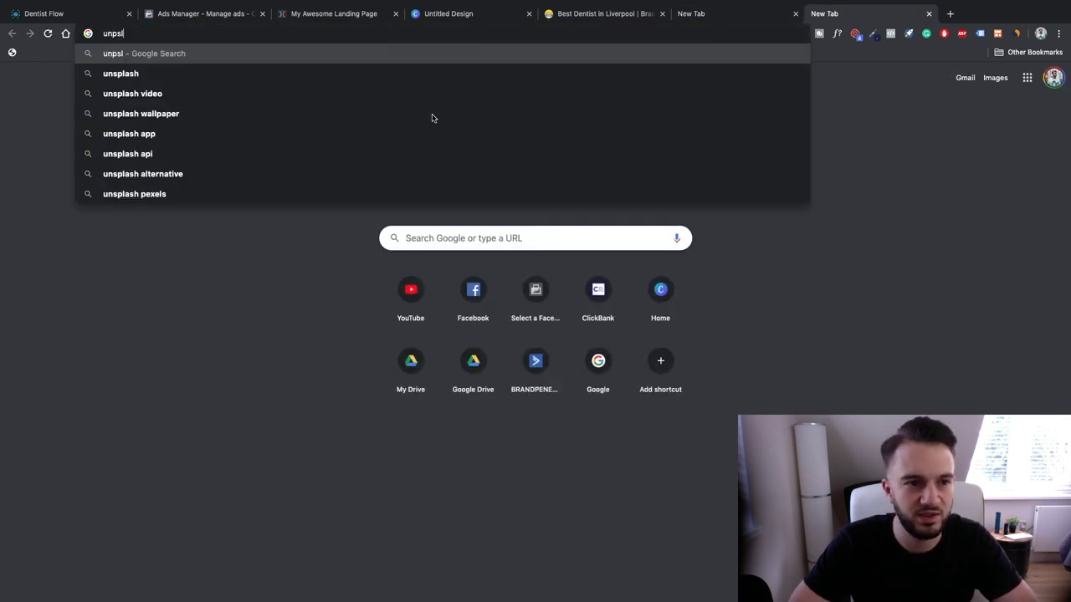
key("Return")
left_click(494, 34)
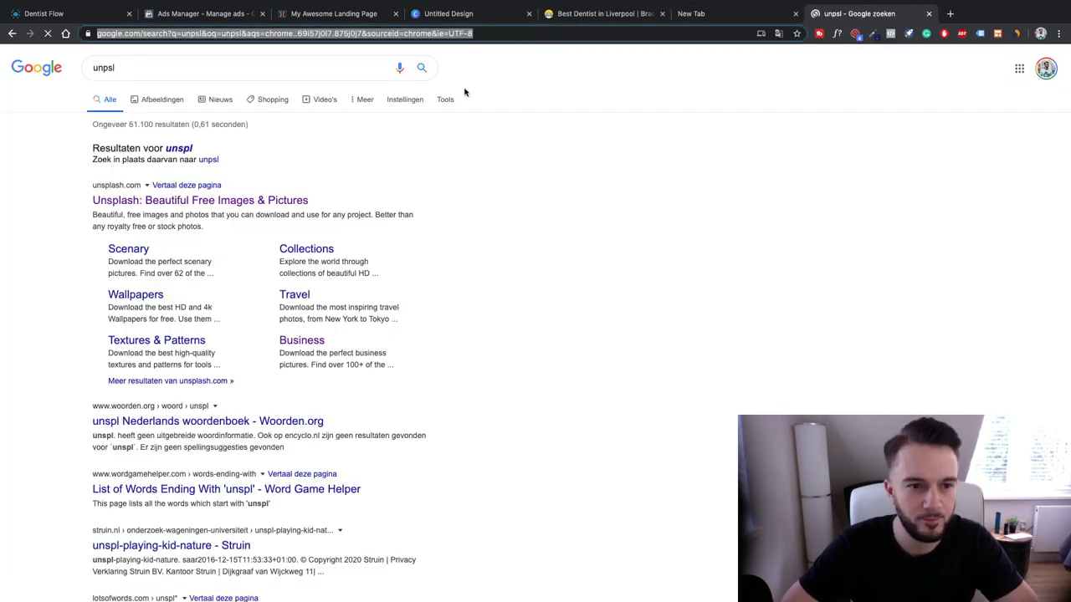
left_click(261, 200)
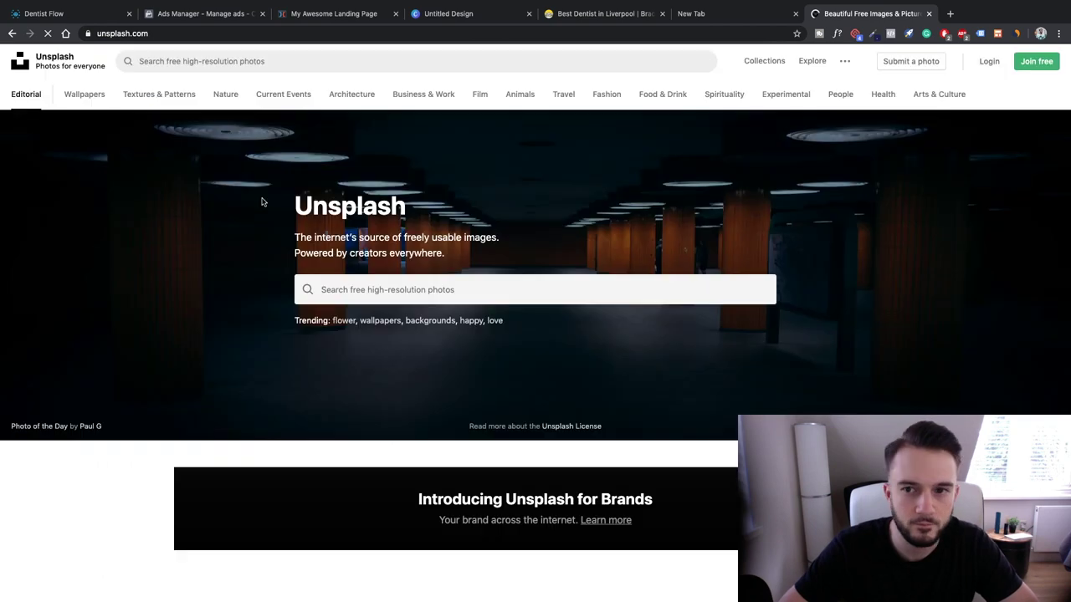
Search Unsplash for 'dentists'
left_click(381, 298)
type("dentists")
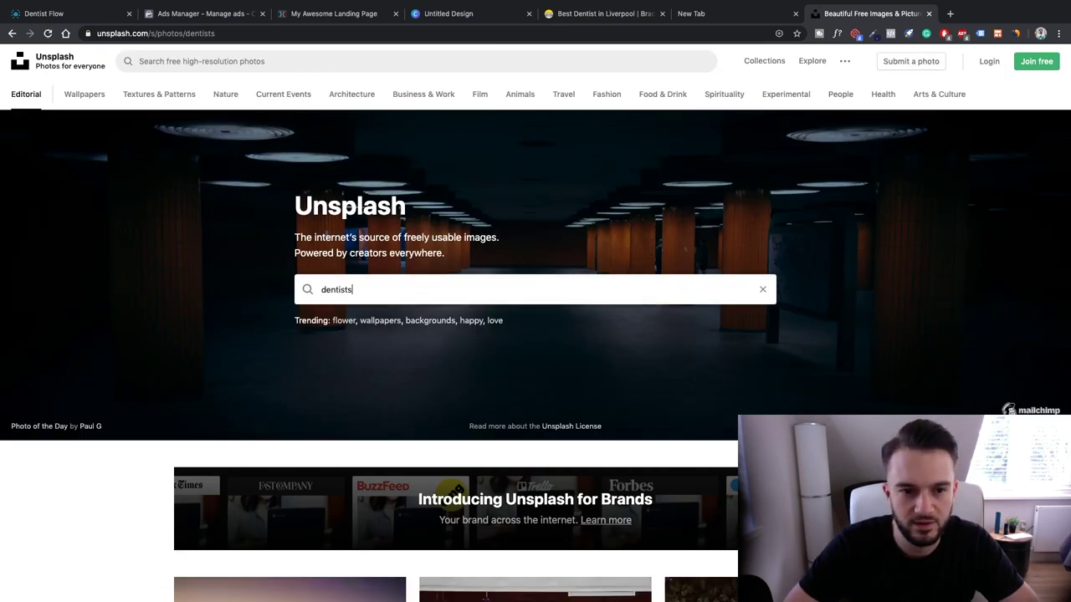
key("Return")
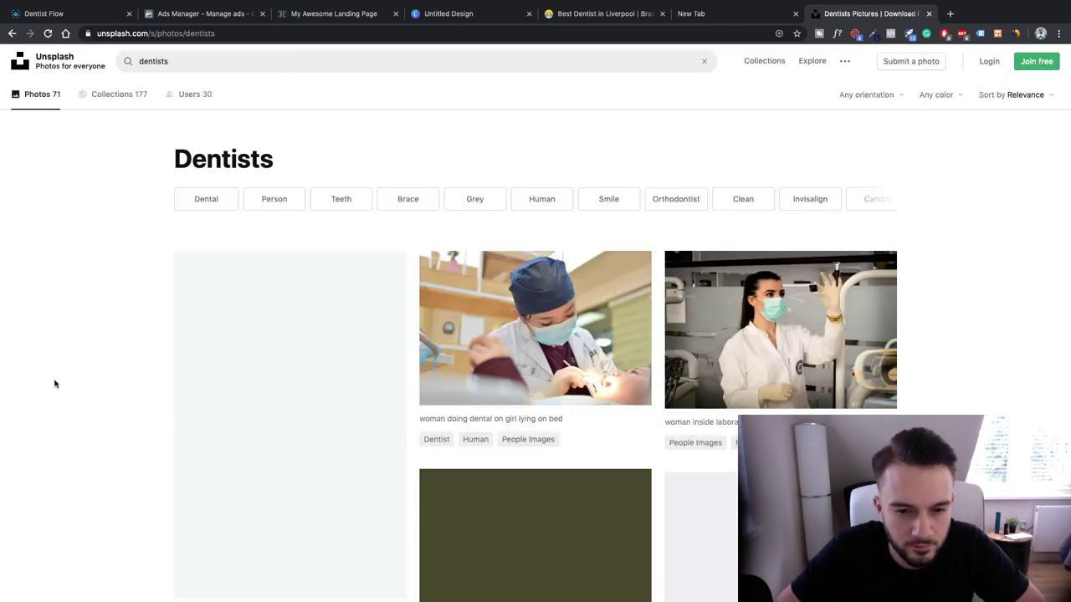
Scroll through the 71 dentist photos, then return to the top and the search box
scroll(163, 293, "down", 3)
scroll(163, 294, "down", 3)
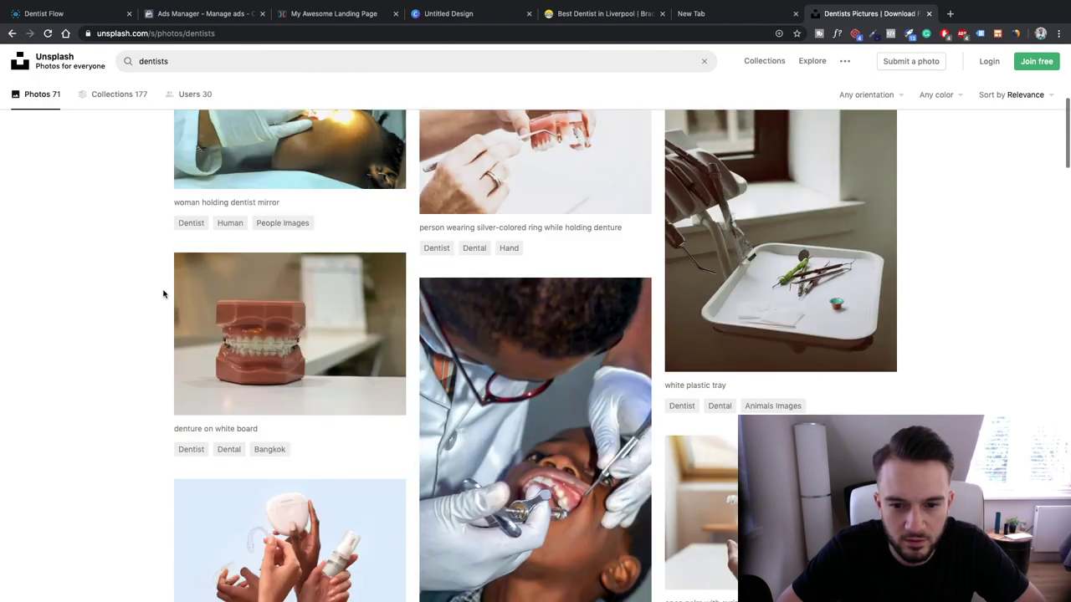
scroll(159, 289, "down", 3)
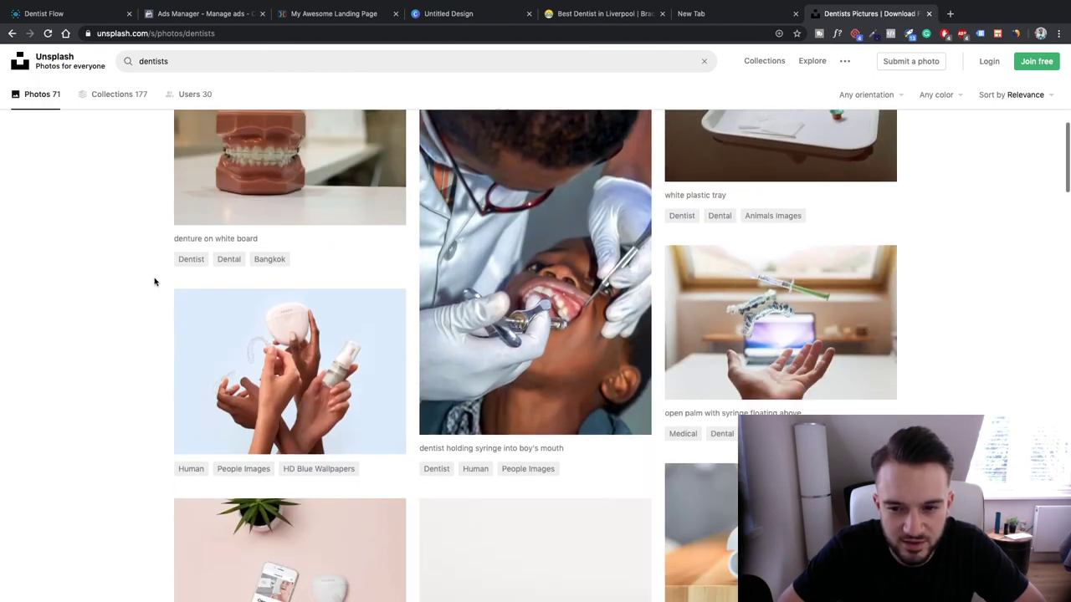
scroll(123, 299, "down", 4)
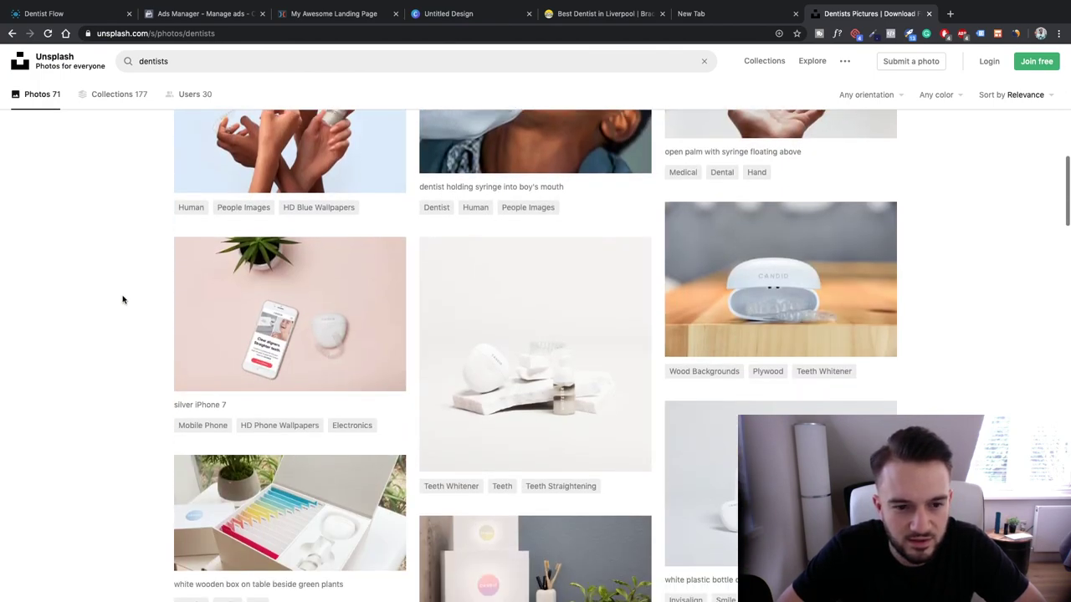
scroll(122, 299, "down", 7)
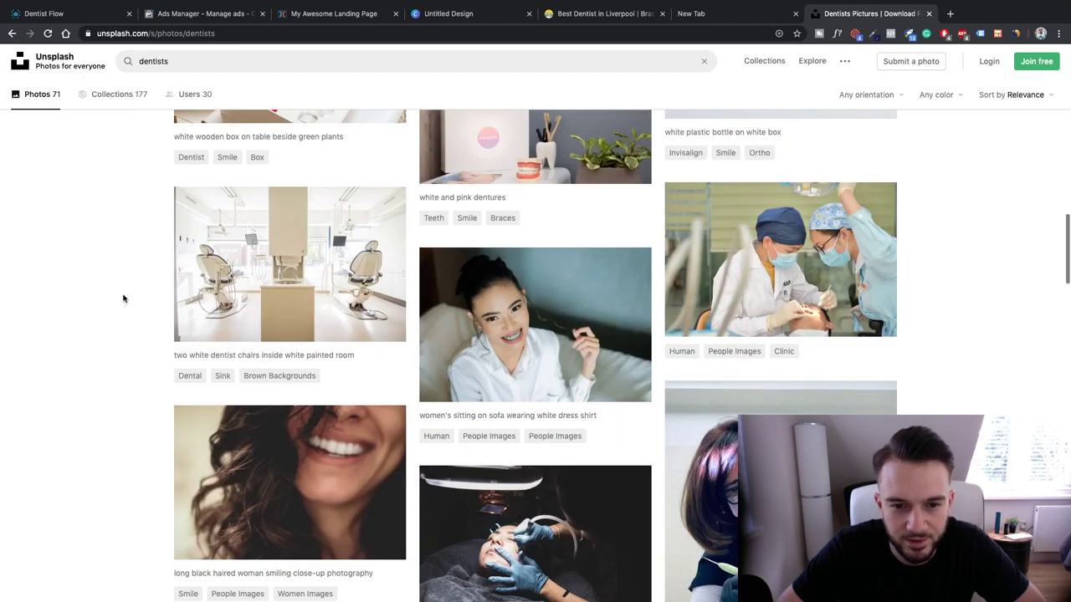
scroll(123, 299, "down", 12)
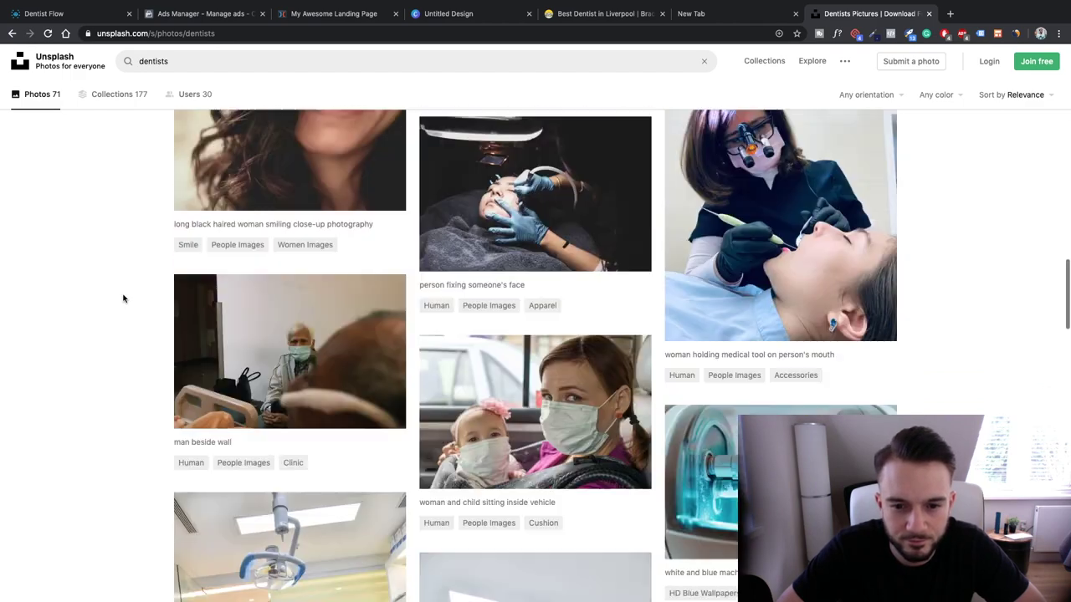
scroll(123, 299, "down", 15)
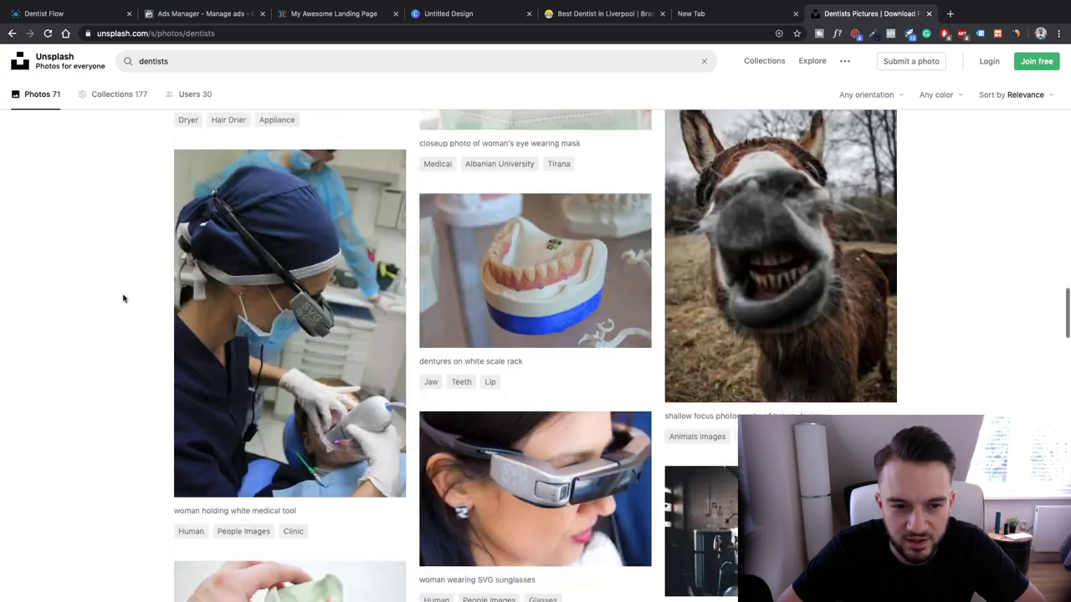
scroll(123, 299, "down", 12)
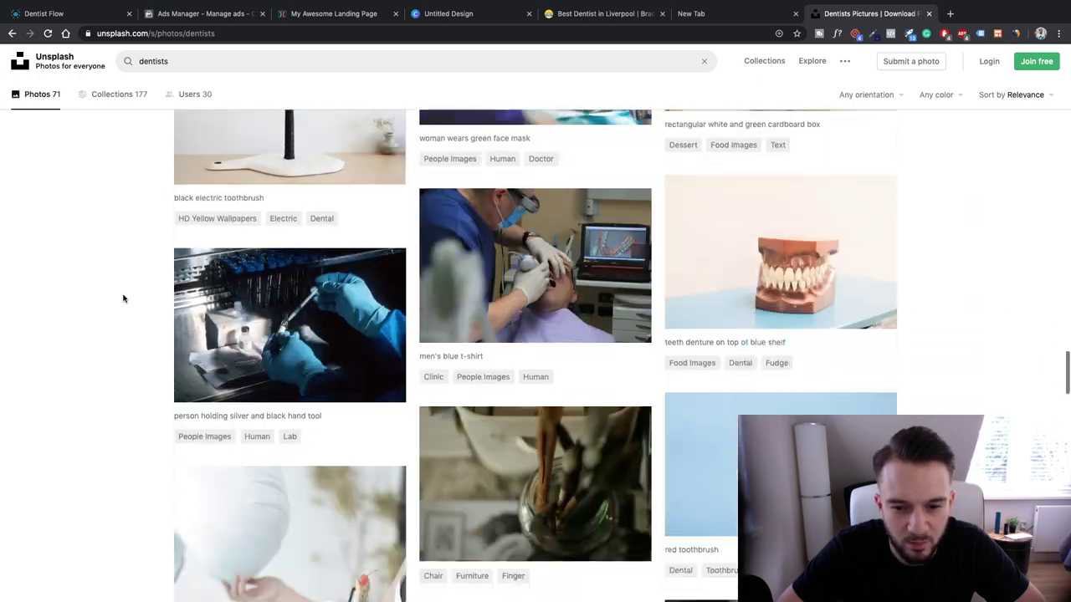
scroll(192, 251, "up", 20)
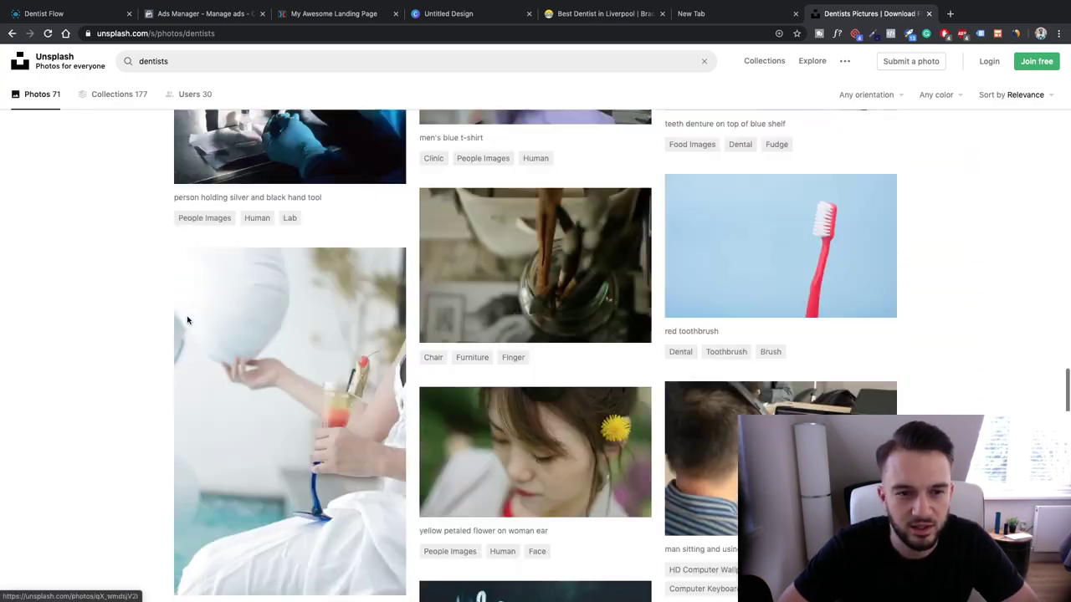
left_click(213, 67)
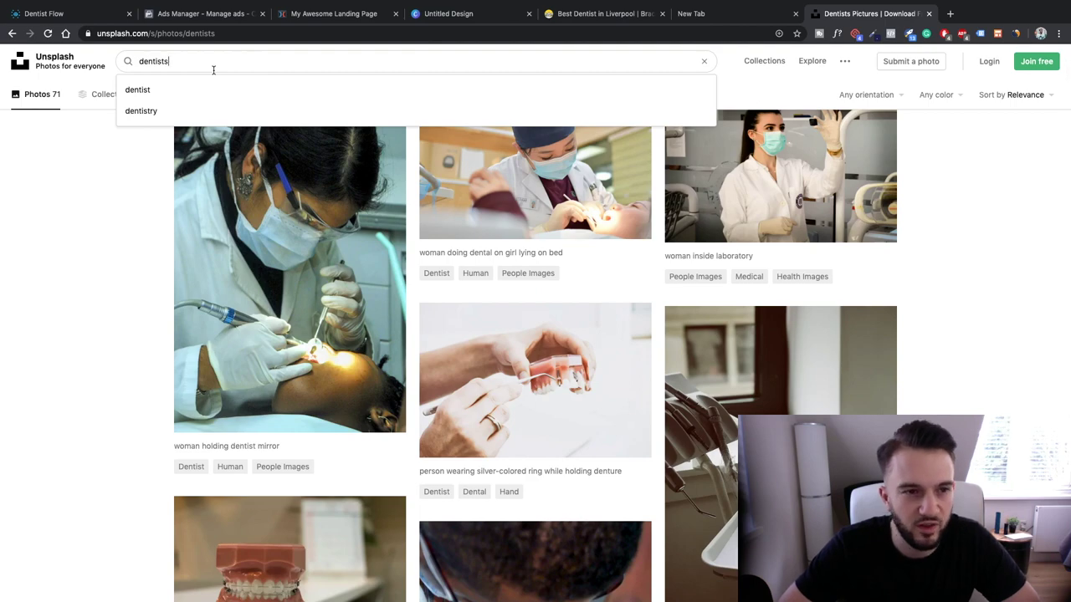
Search Unsplash for 'White smile' and glance at the results
type("White ")
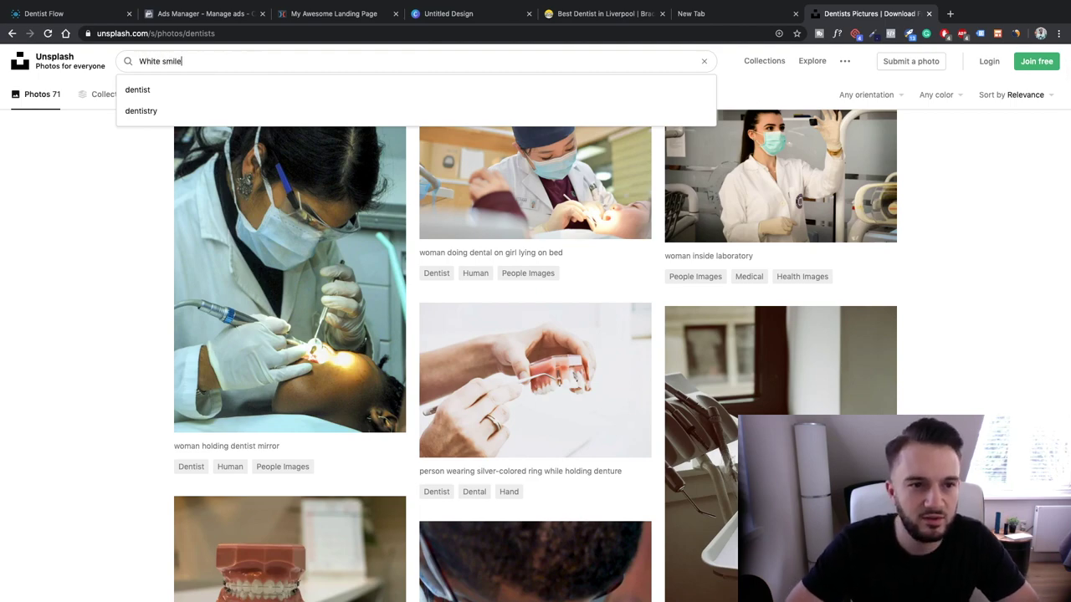
type("smile")
key("Return")
scroll(61, 225, "down", 3)
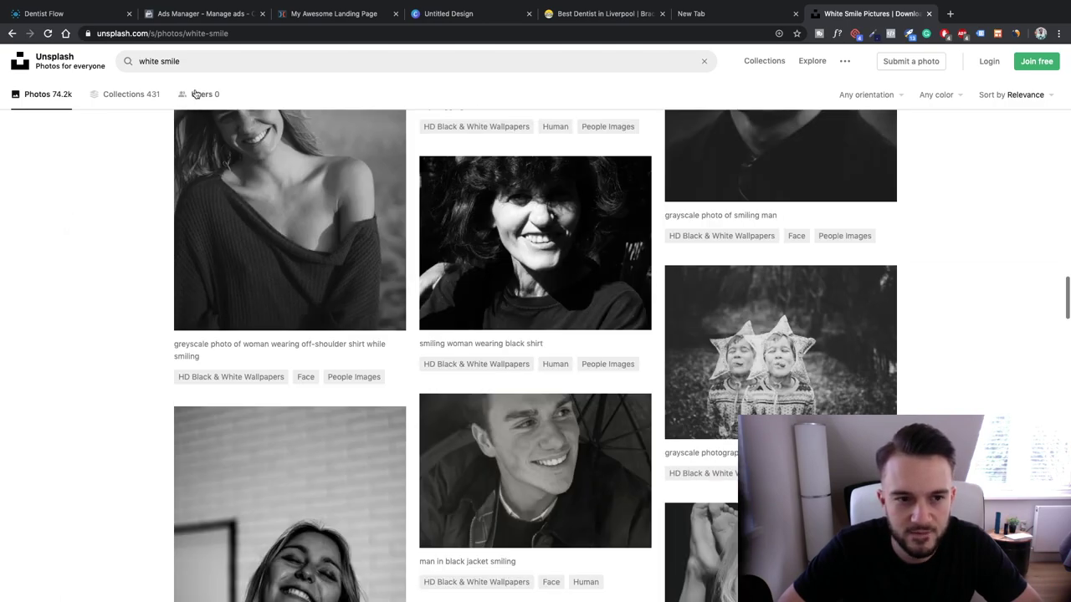
Replace the query with 'smile' and browse the 7.2k smiling-portrait results
triple_click(167, 61)
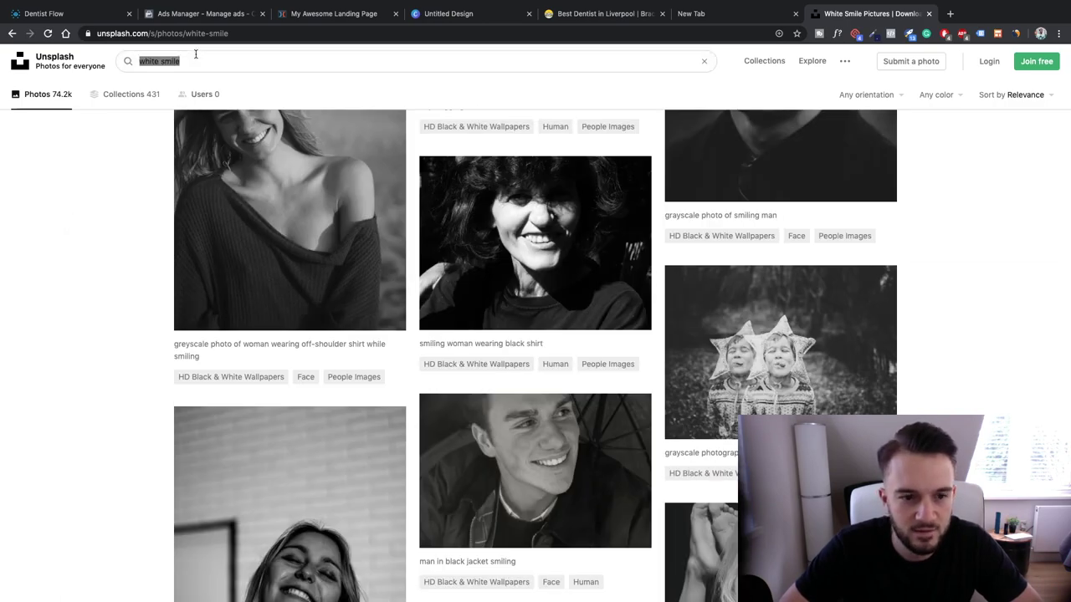
type("smile")
key("Return")
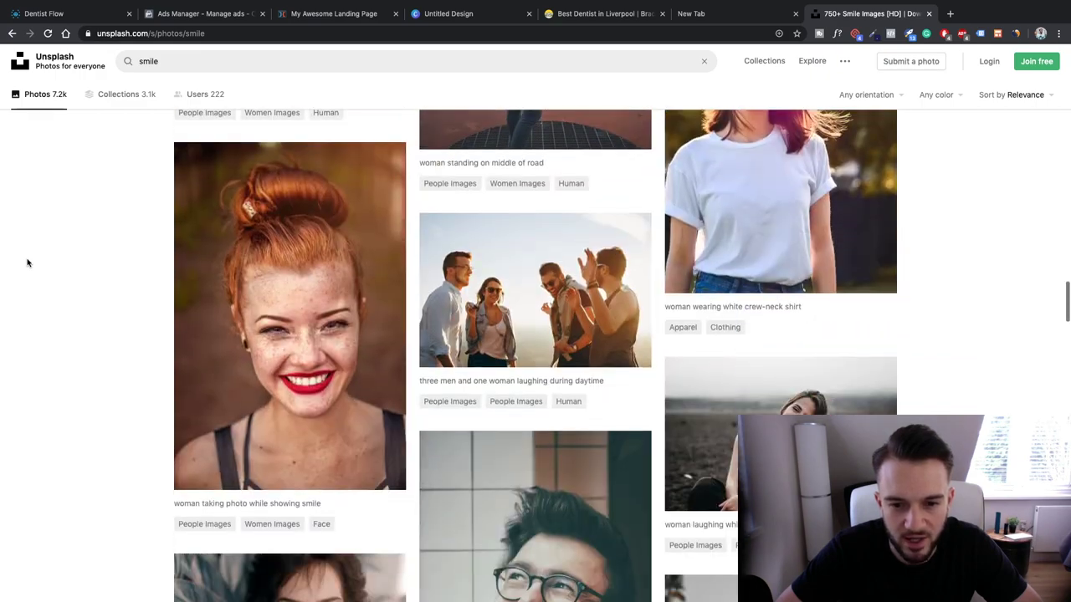
scroll(27, 262, "up", 5)
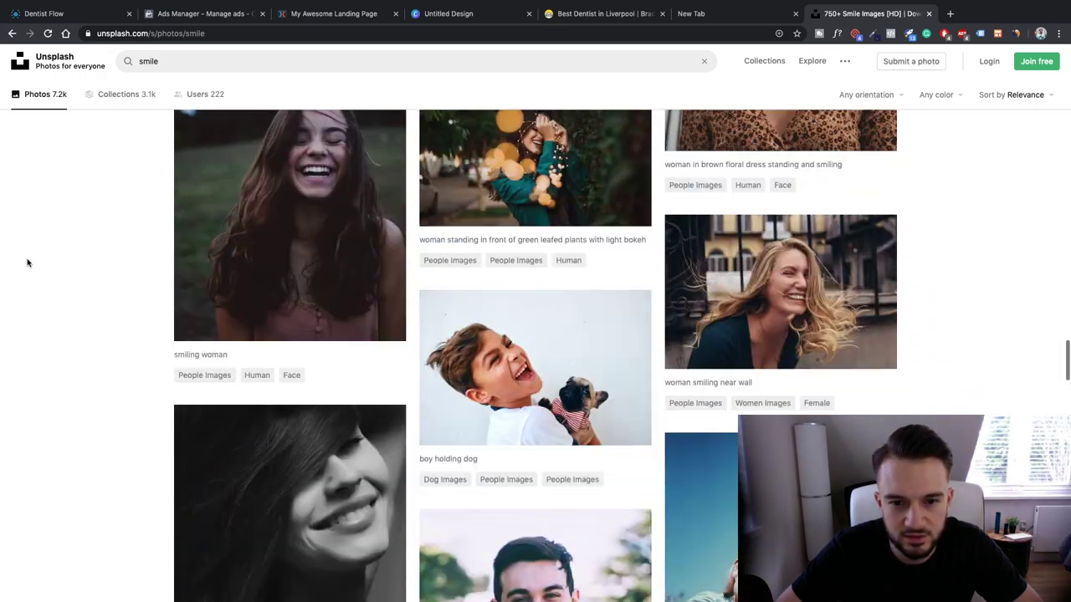
scroll(27, 262, "down", 10)
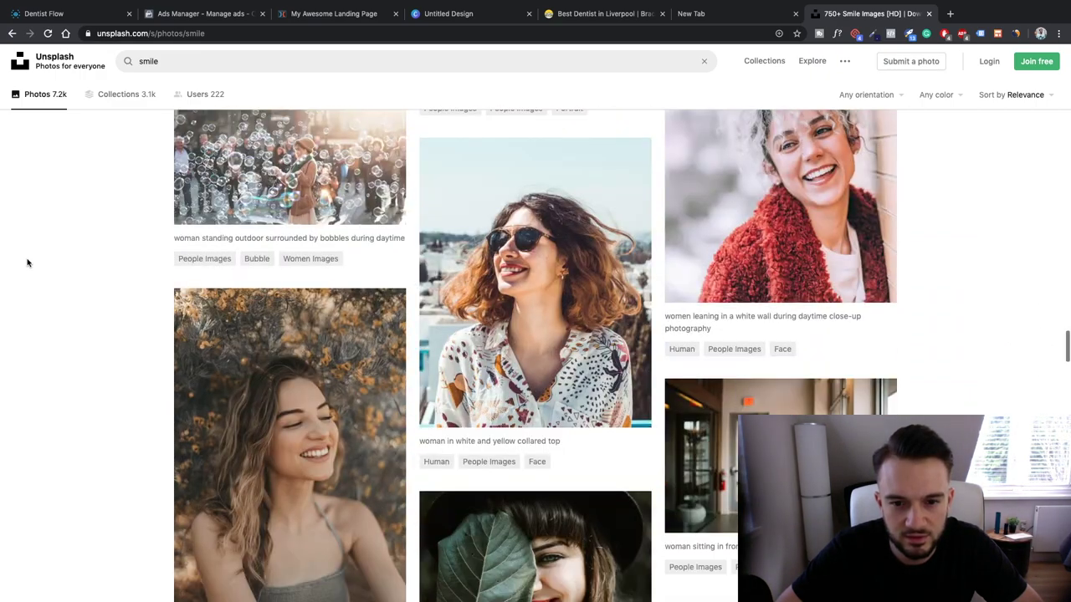
scroll(27, 263, "down", 15)
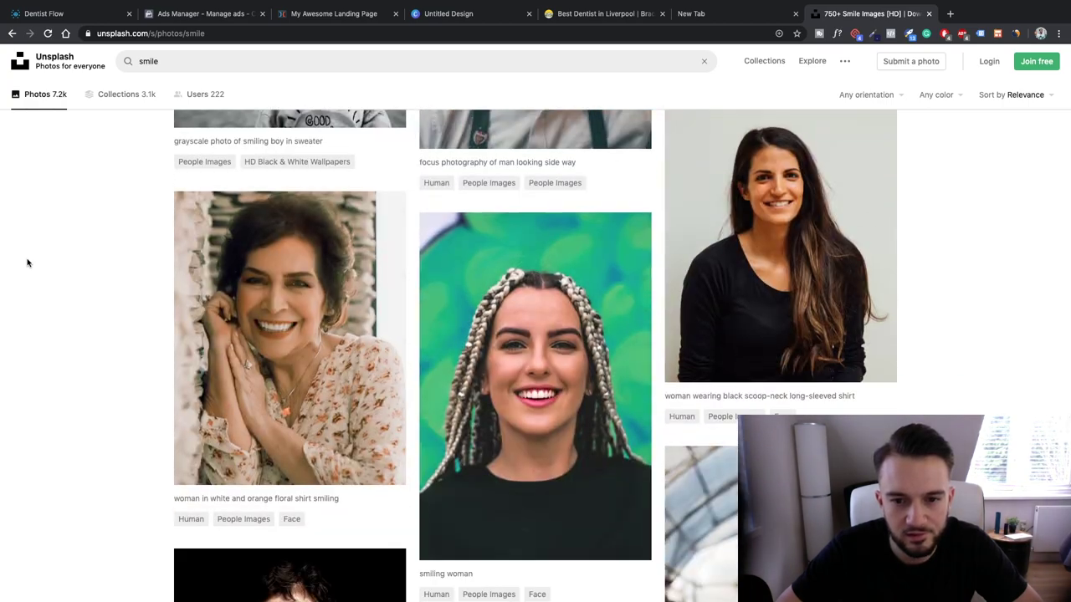
scroll(27, 263, "down", 10)
scroll(26, 263, "down", 10)
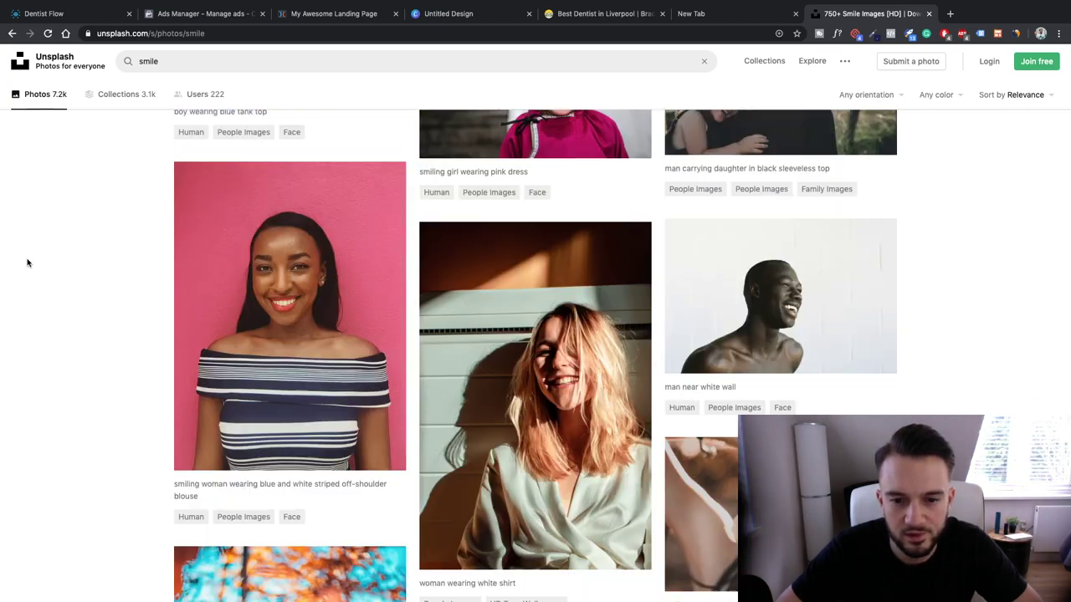
scroll(27, 262, "up", 5)
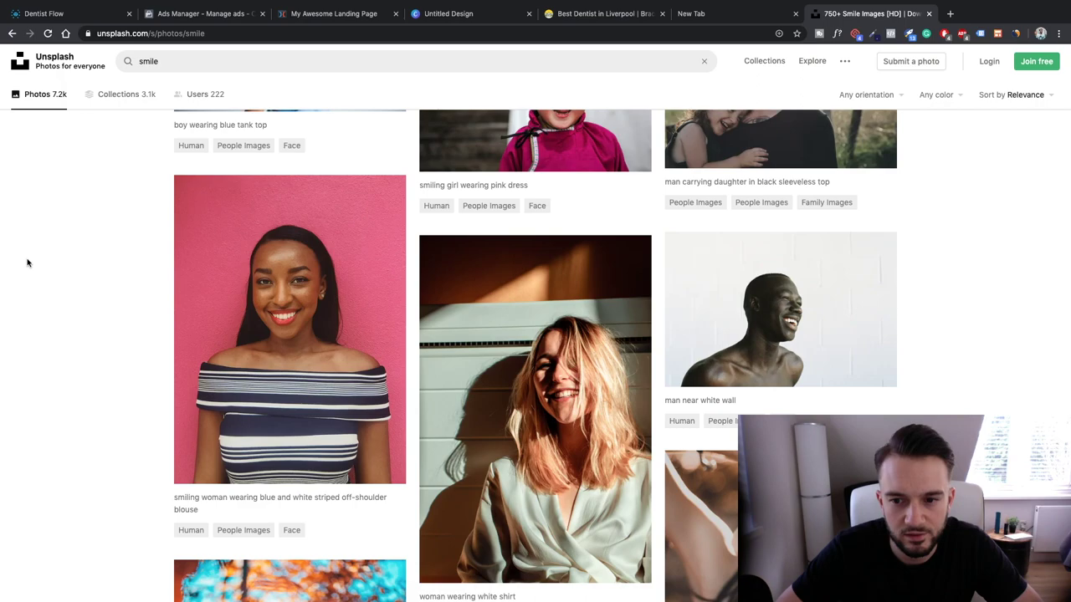
scroll(27, 263, "down", 15)
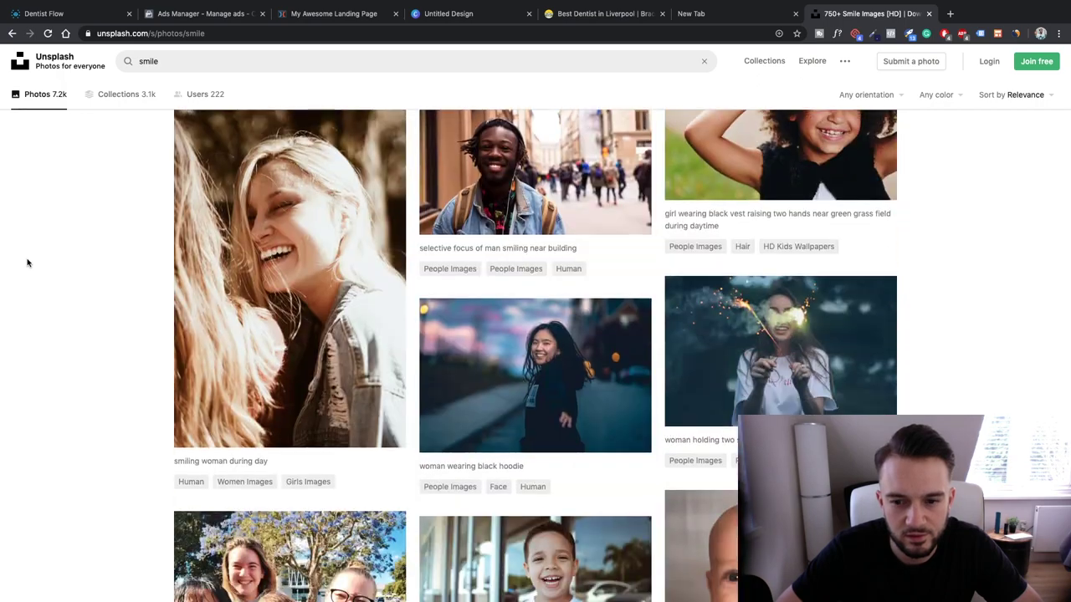
scroll(27, 263, "down", 15)
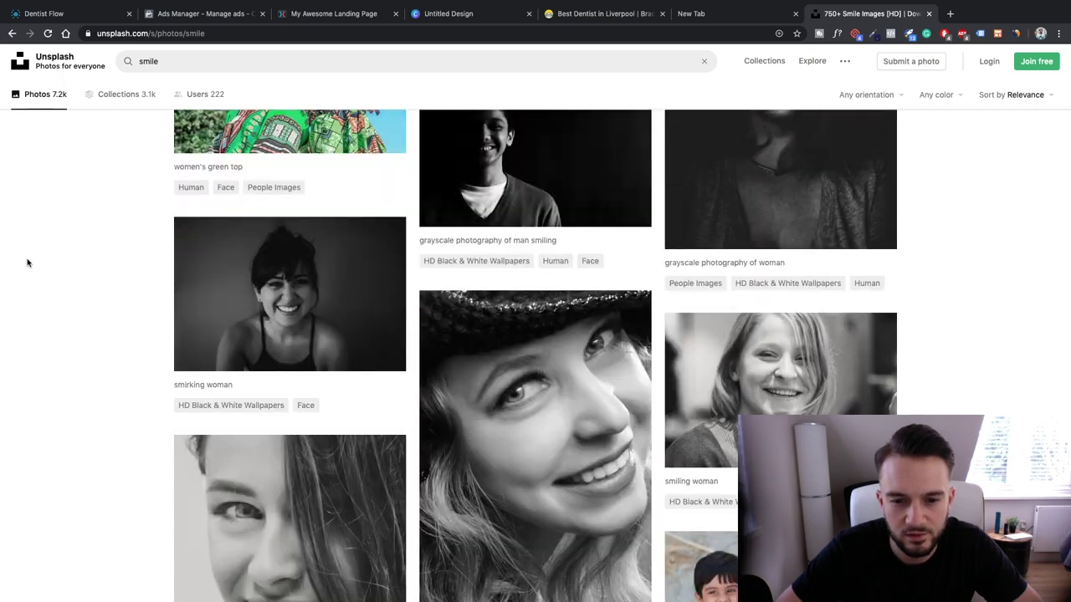
Search Google for 'white smile' in the empty tab and show the image results
left_click(692, 15)
left_click(701, 34)
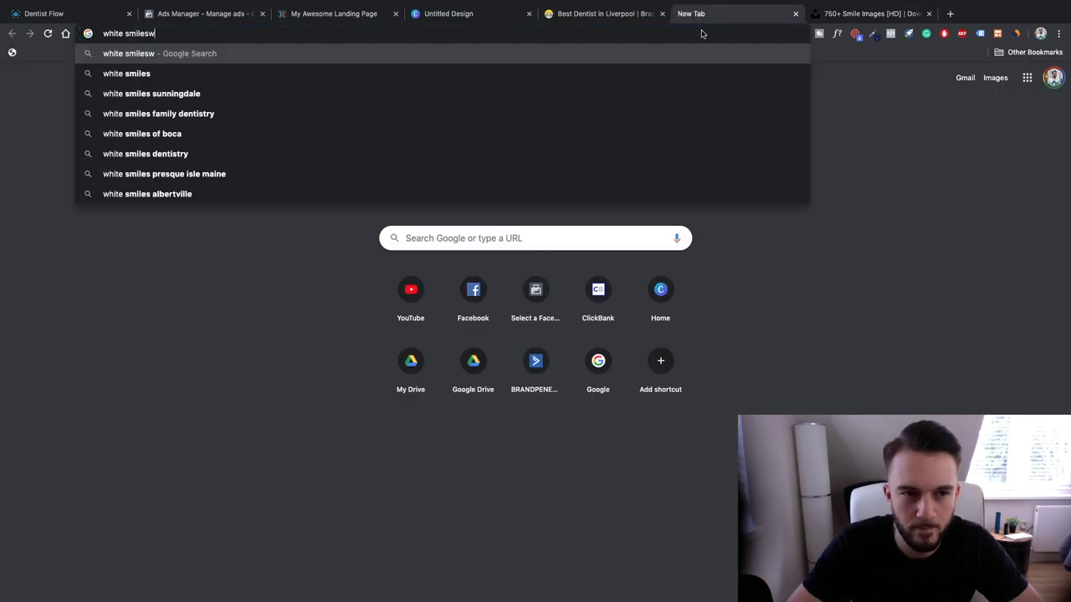
key("BackSpace")
type("white smile")
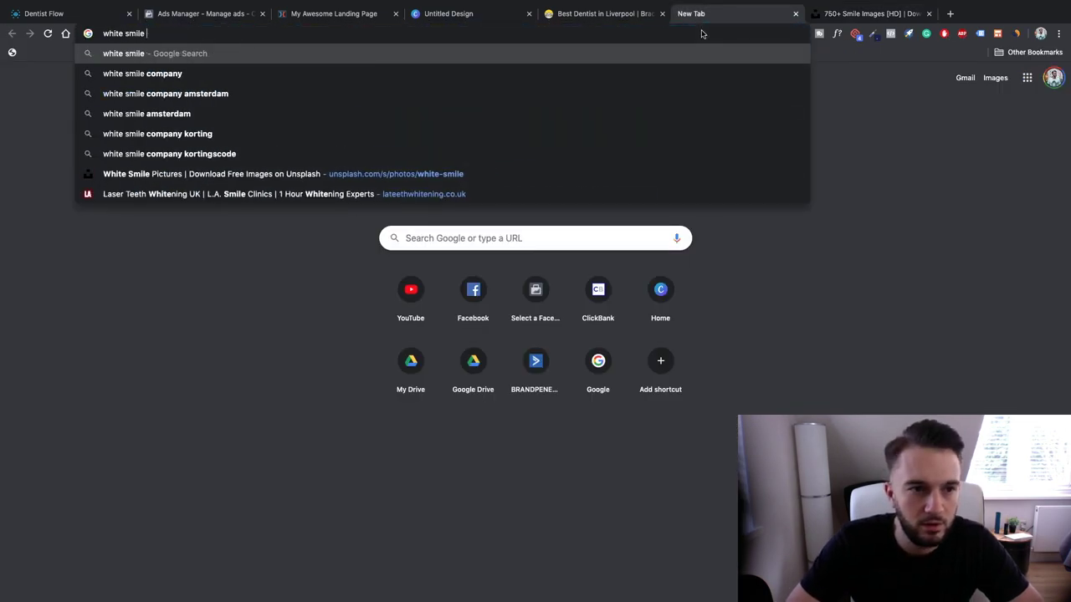
key("Return")
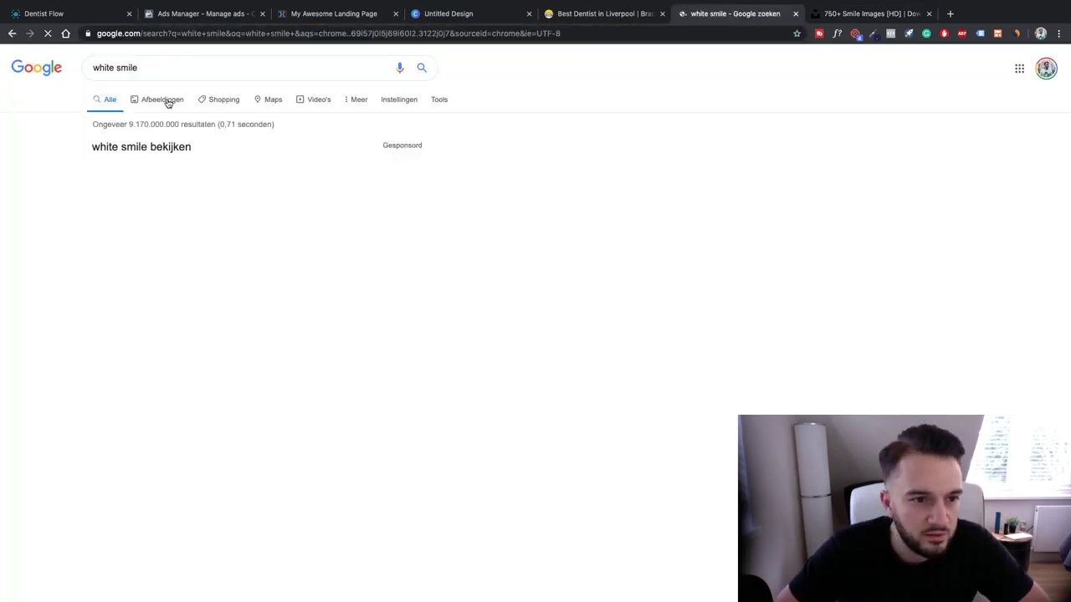
left_click(162, 99)
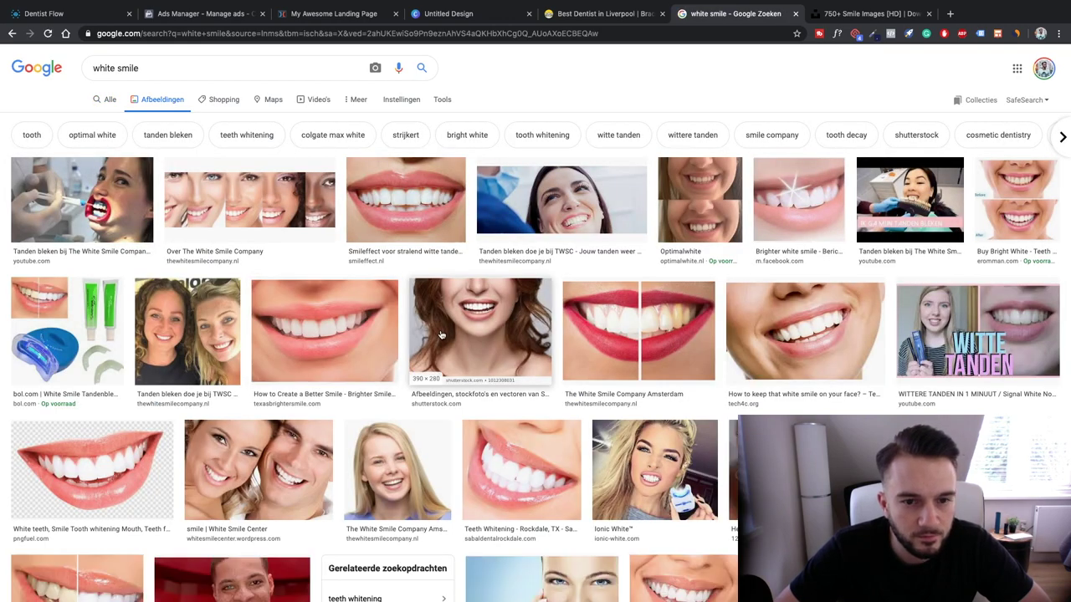
Filter the 'white smile' image results to large images only
scroll(371, 318, "down", 3)
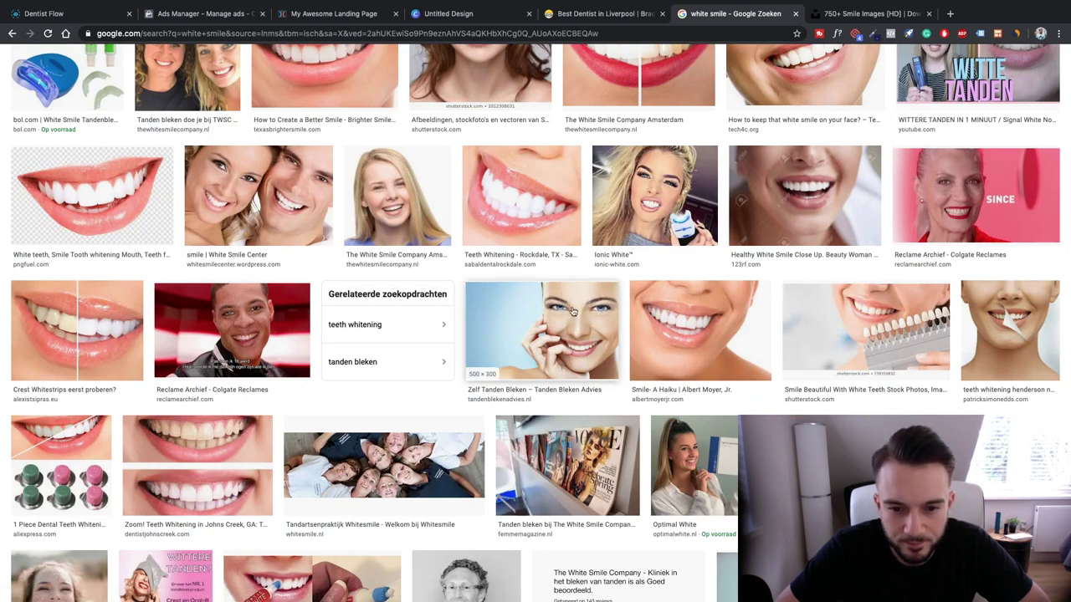
scroll(577, 305, "up", 3)
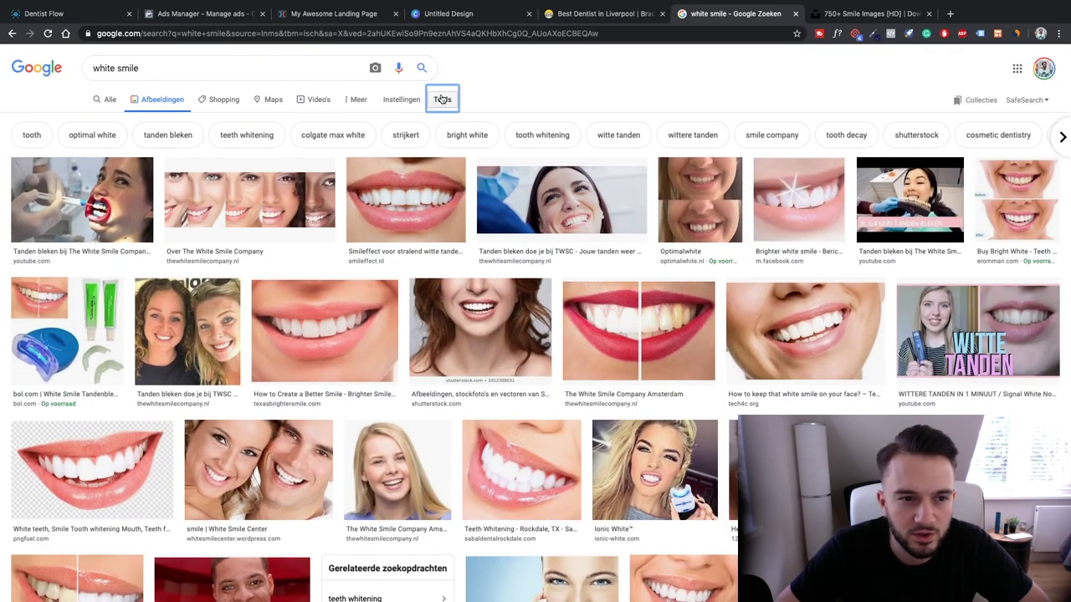
left_click(442, 100)
left_click(107, 122)
left_click(105, 151)
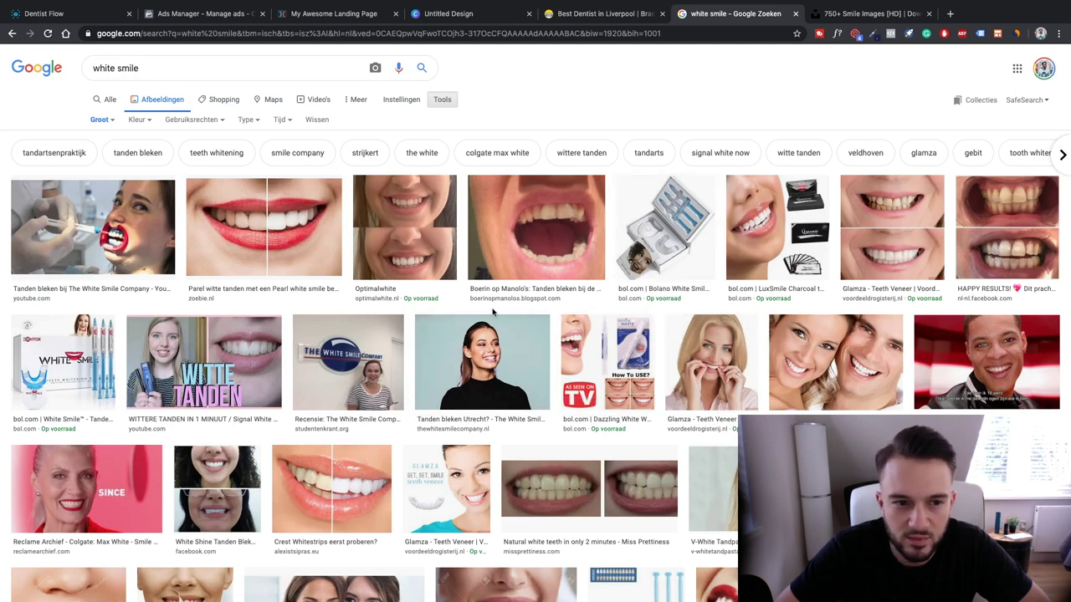
Browse the large images, preview the before-and-after white teeth photo, then close it
scroll(494, 313, "down", 3)
scroll(461, 313, "down", 8)
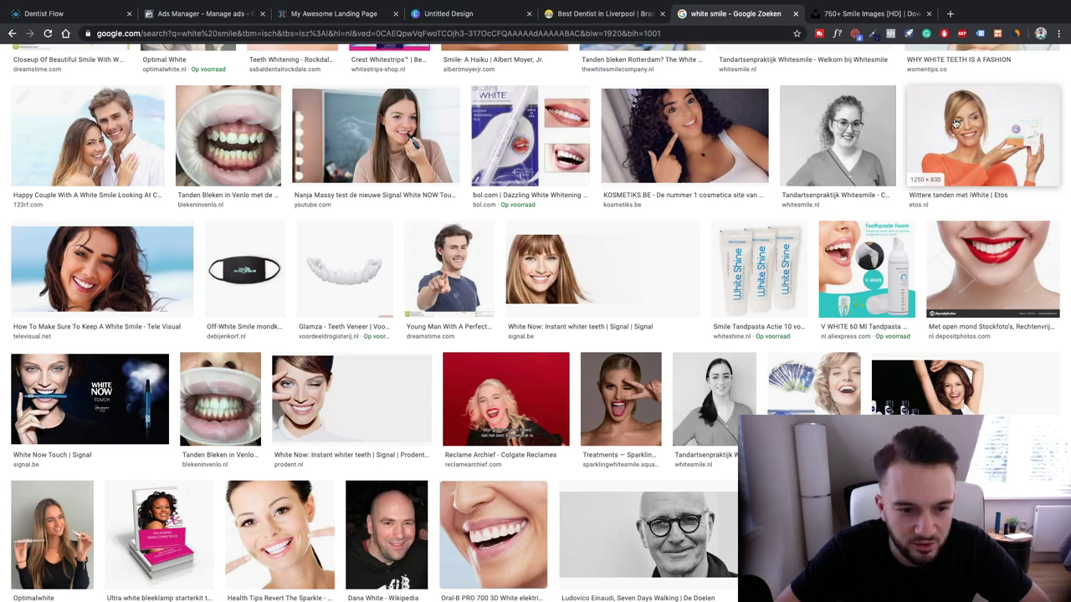
scroll(736, 172, "down", 1)
scroll(395, 306, "down", 4)
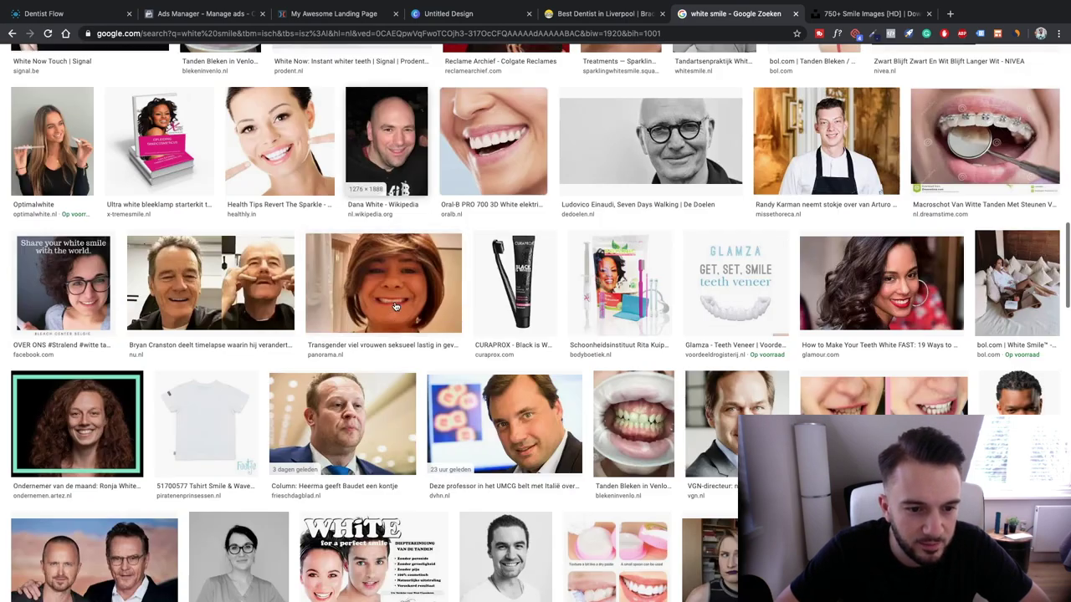
scroll(404, 277, "down", 6)
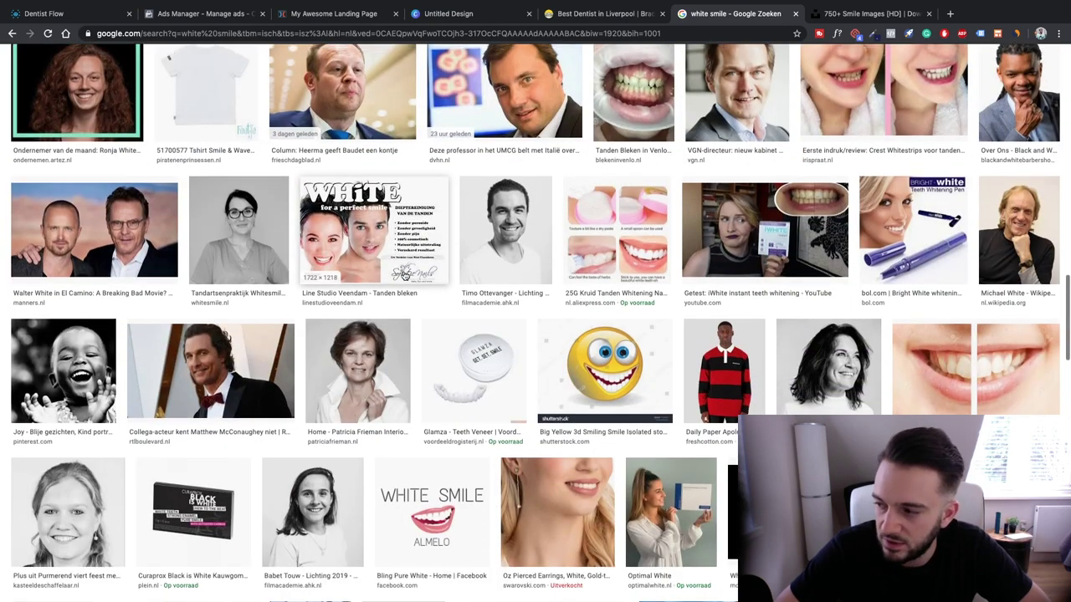
scroll(403, 276, "down", 4)
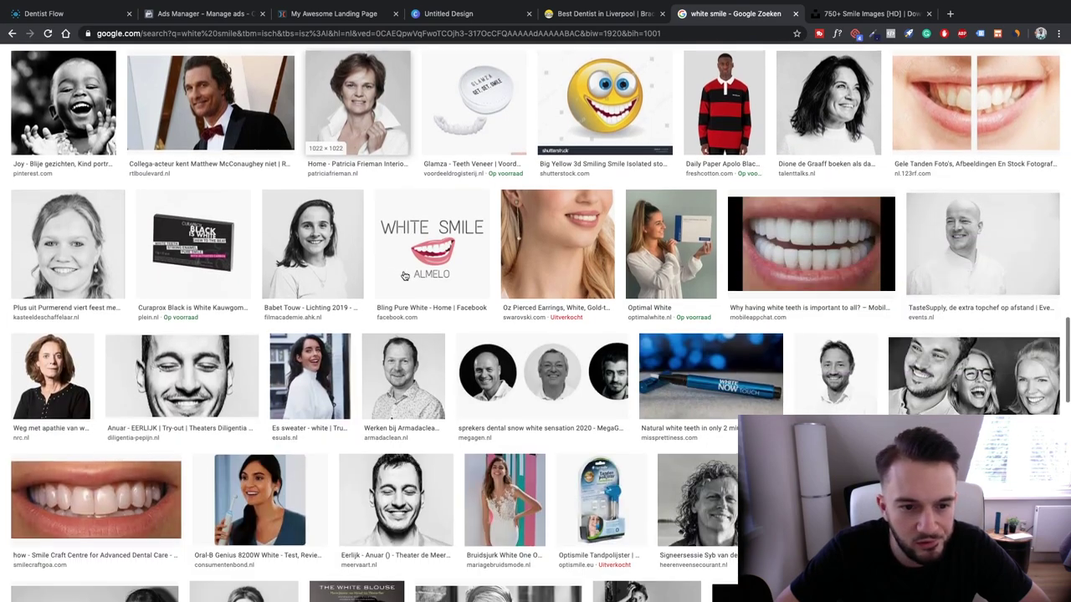
scroll(404, 277, "up", 15)
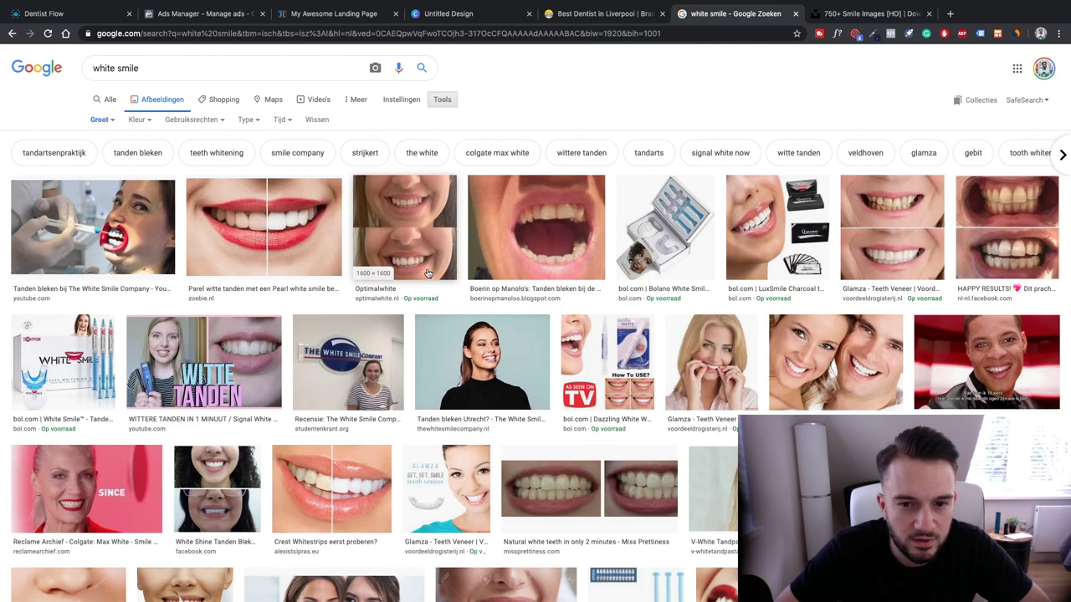
left_click(287, 234)
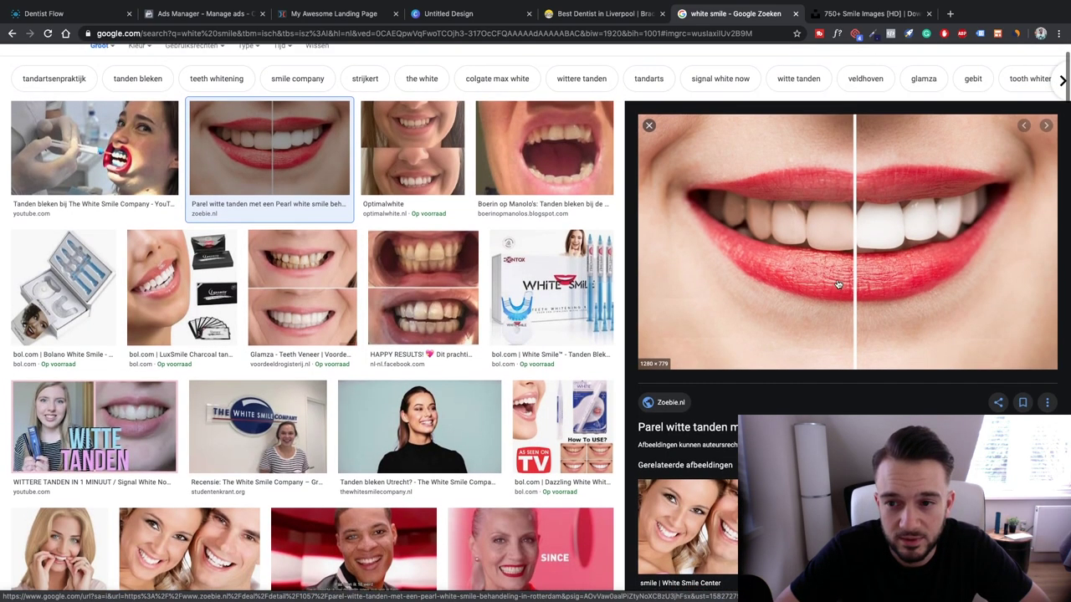
scroll(837, 283, "up", 1)
left_click(647, 128)
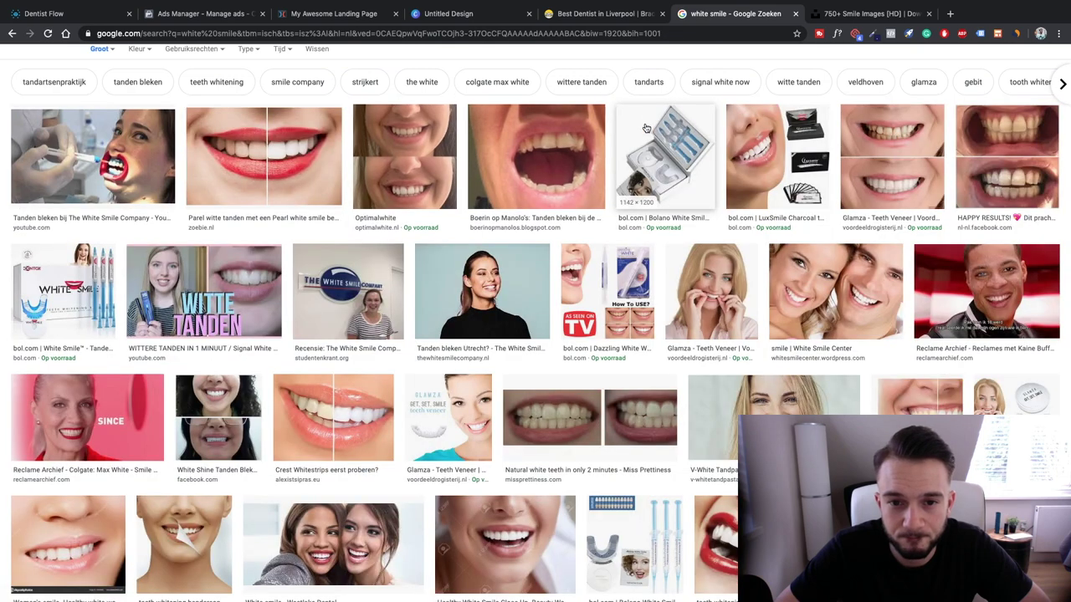
Save the smiling woman in a black top as Tanden-bleken-utrecht-1 JPEG
left_click(527, 268)
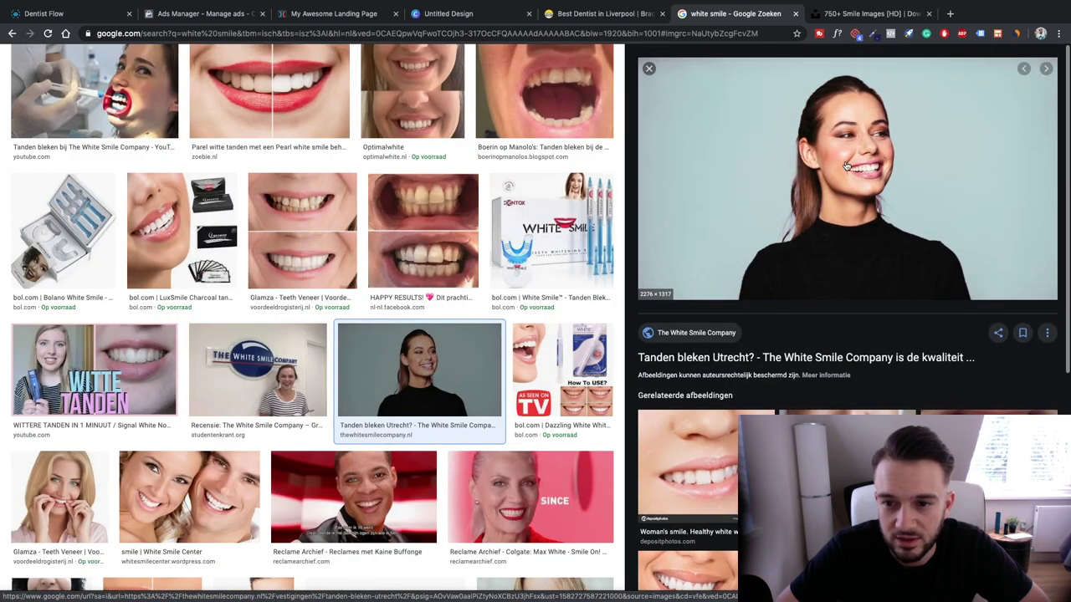
right_click(799, 134)
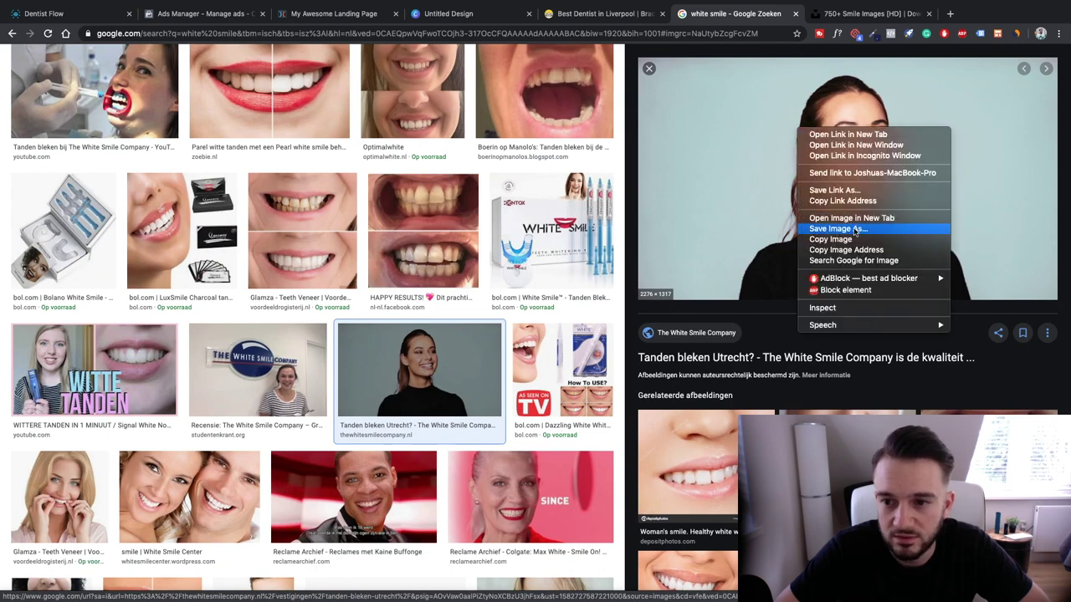
left_click(854, 231)
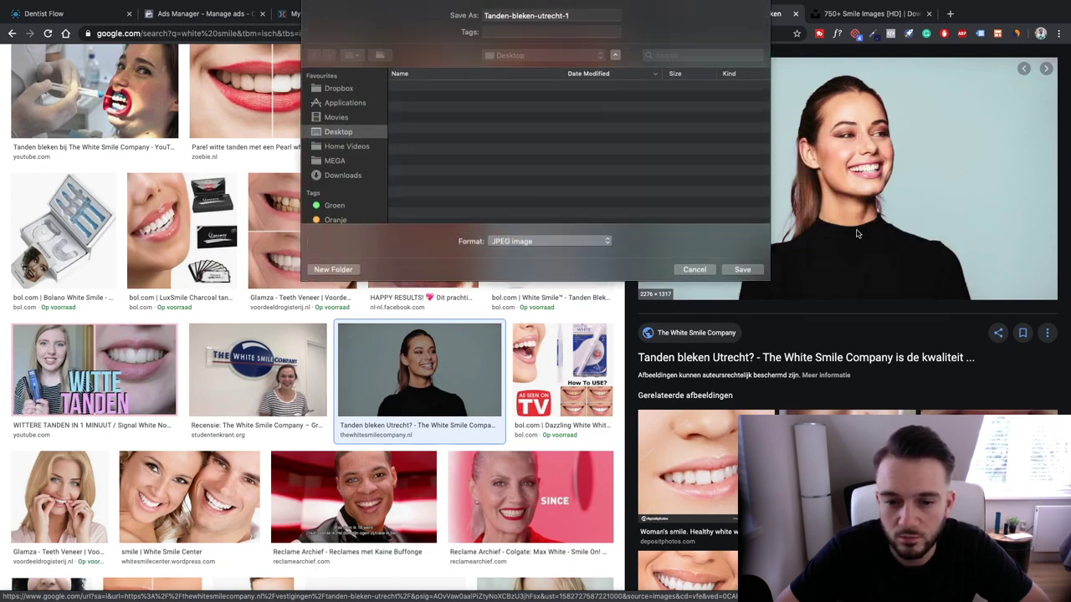
left_click(743, 269)
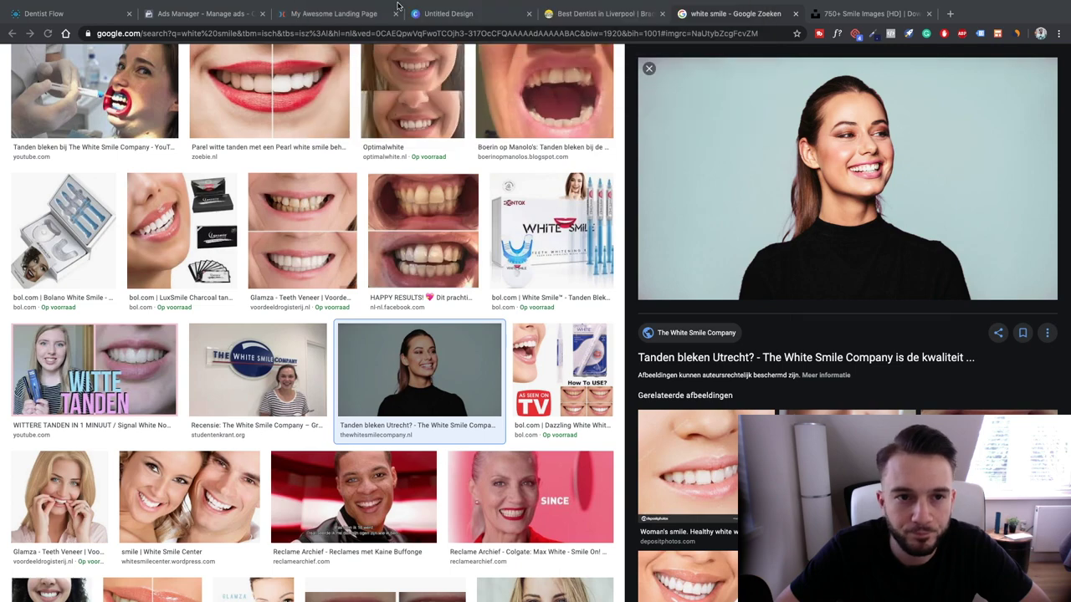
Upload the downloaded smiling-woman JPEG and set it as the page background in Settings > Background
left_click(334, 14)
left_click(185, 61)
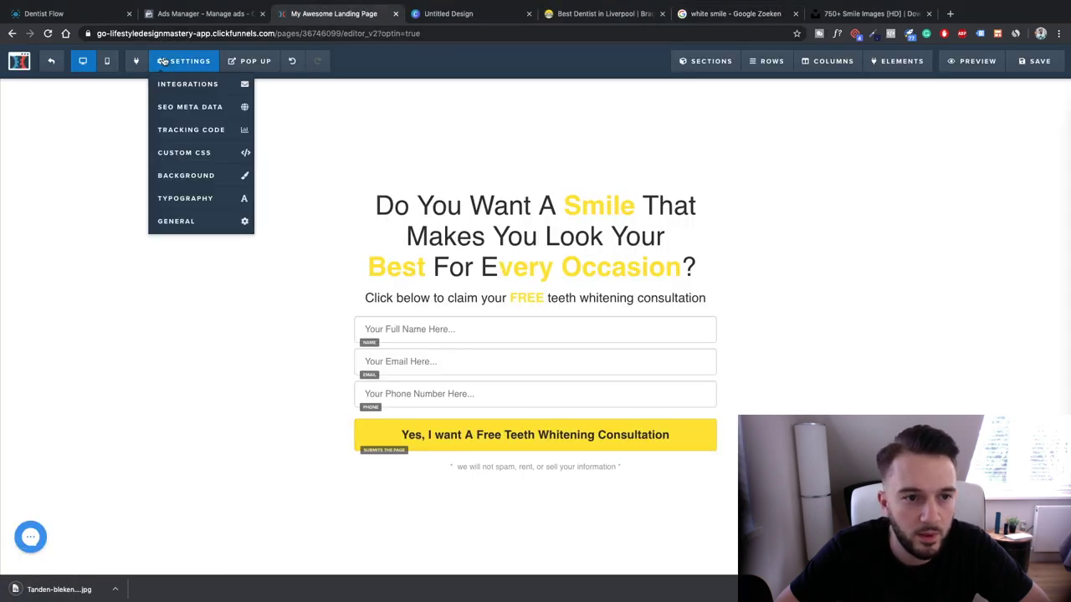
left_click(206, 178)
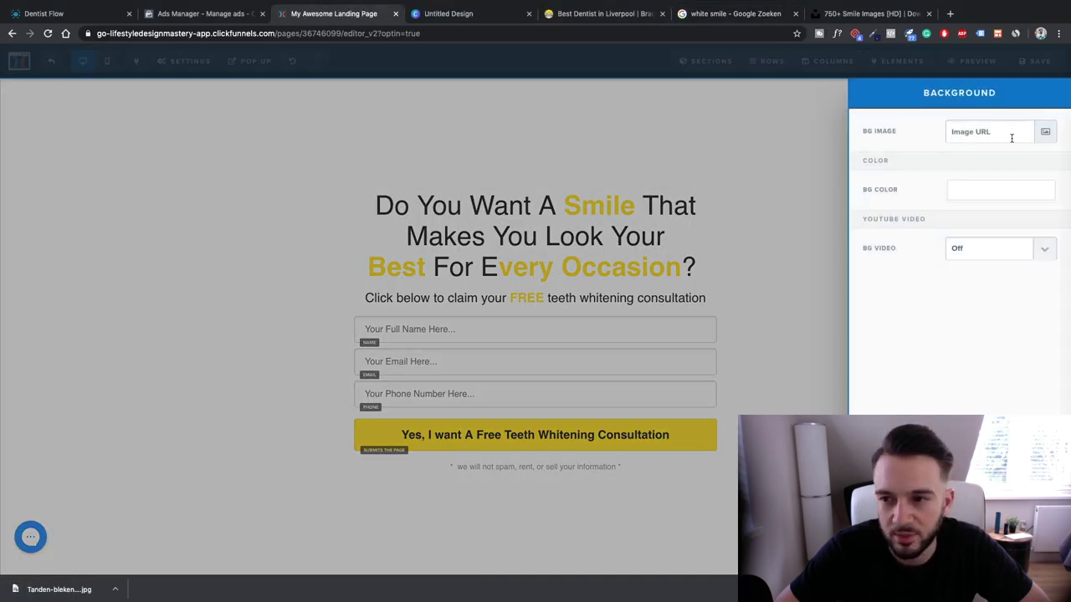
left_click(1045, 135)
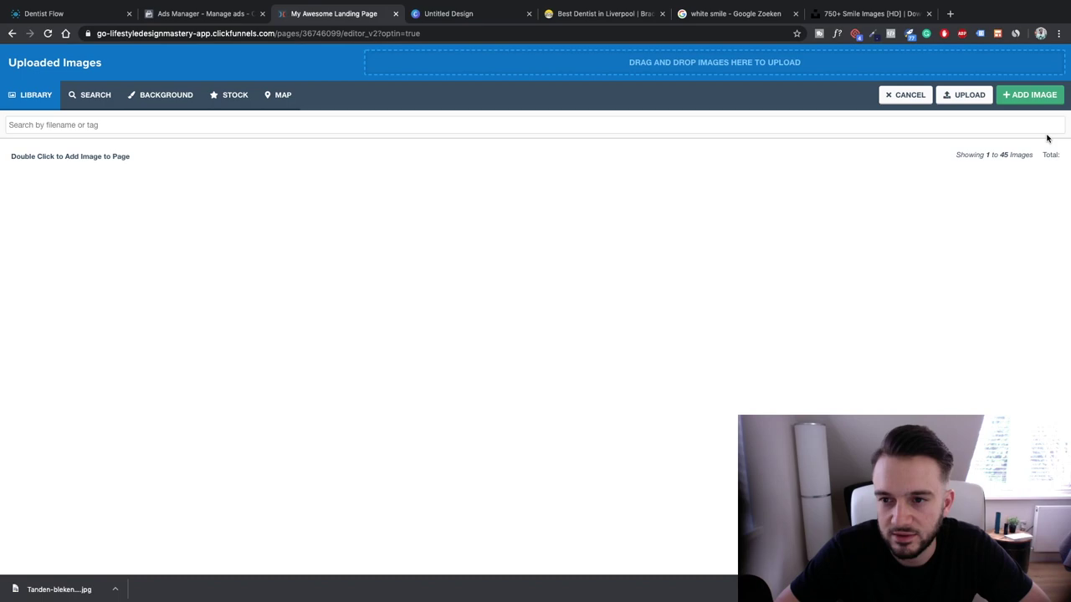
left_click(968, 95)
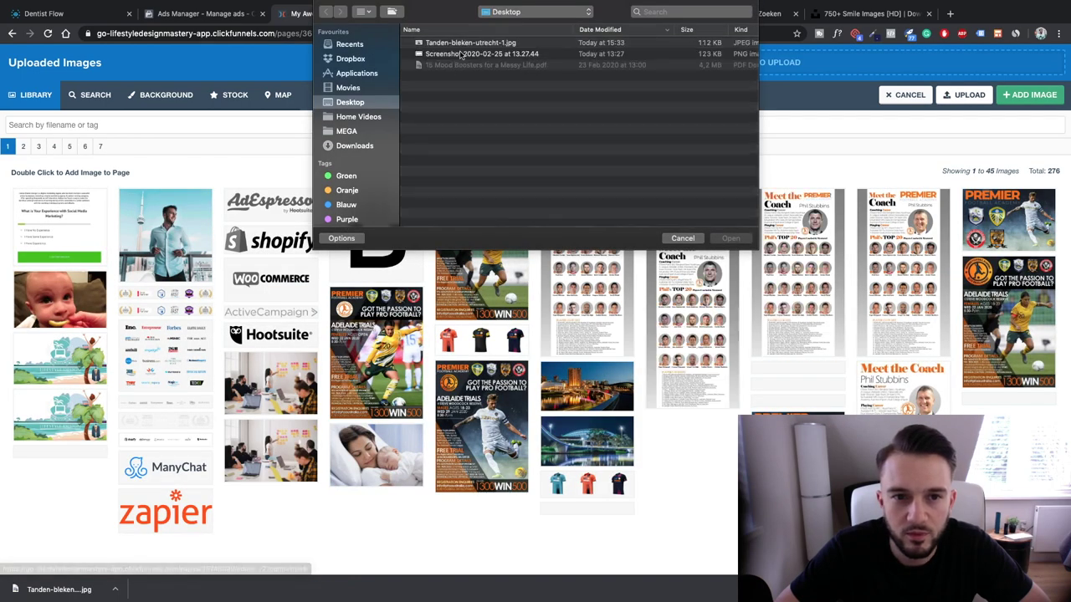
double_click(459, 43)
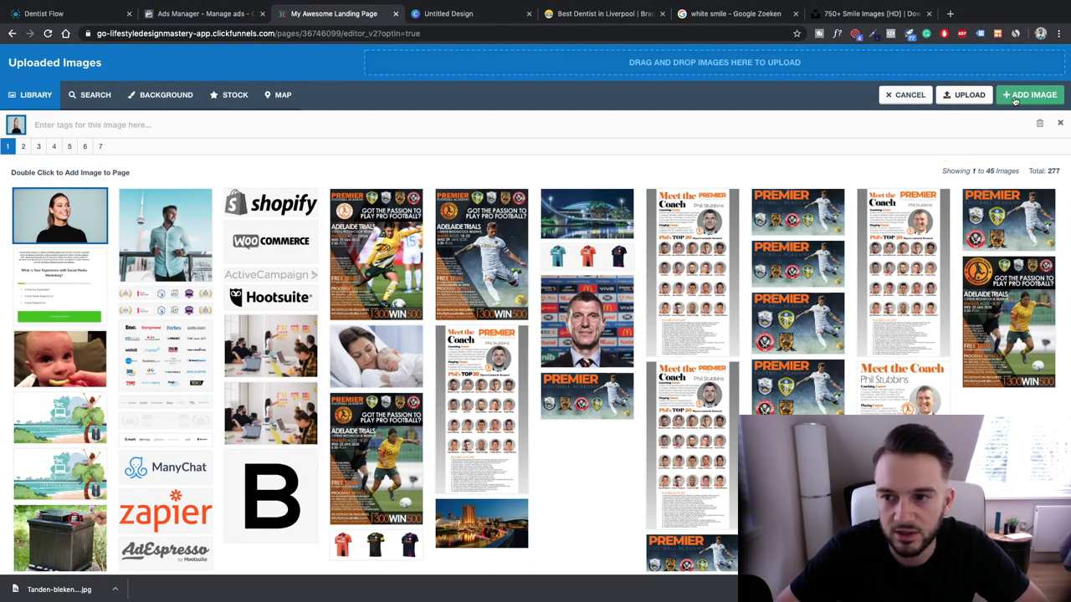
left_click(1015, 96)
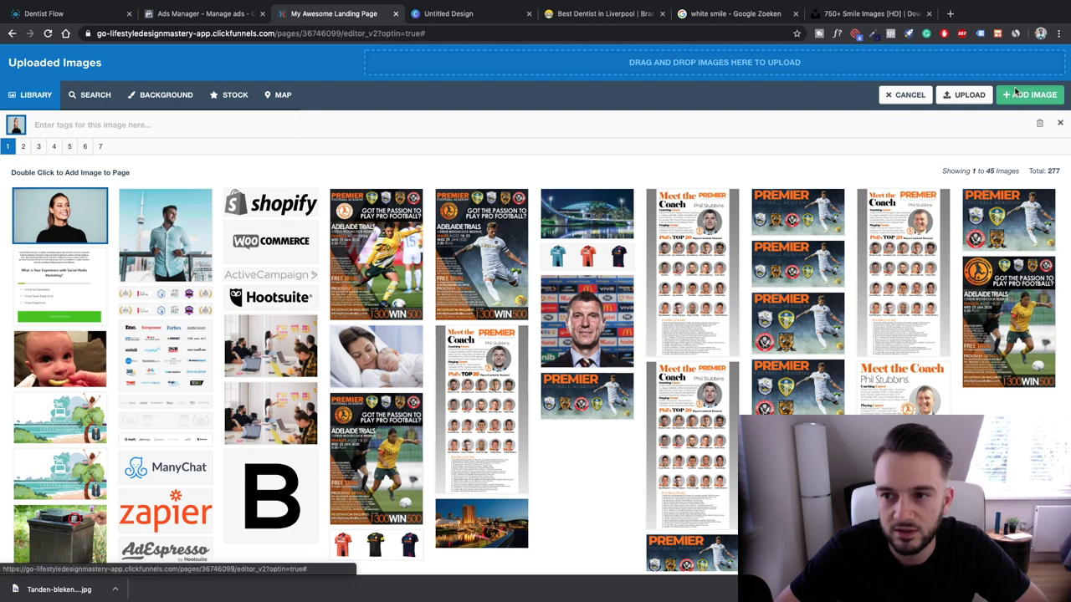
left_click(767, 161)
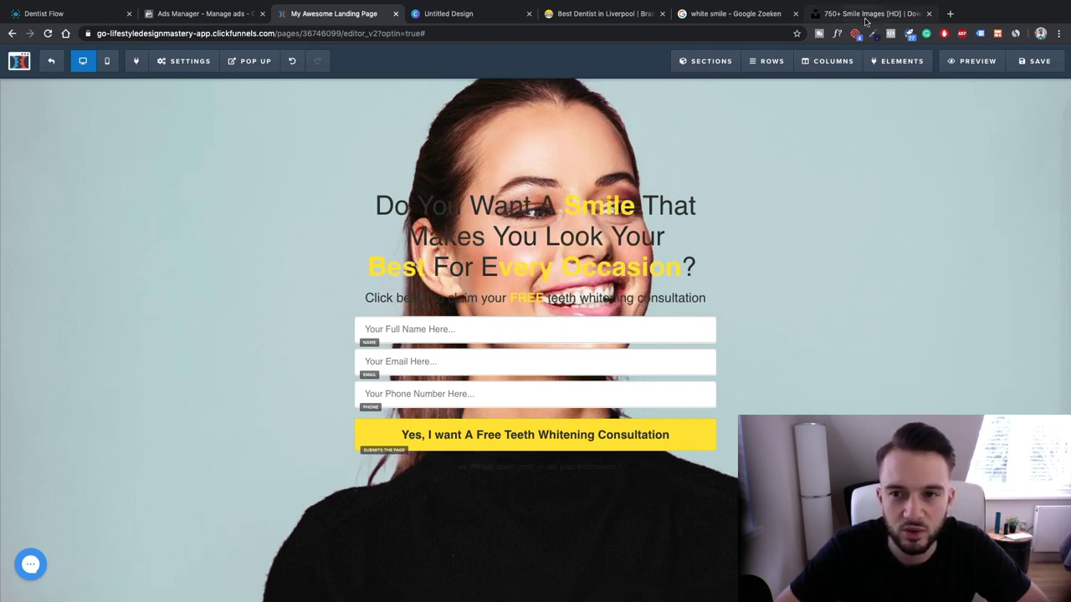
Launch Adobe Photoshop CS6 through Spotlight
left_click(843, 14)
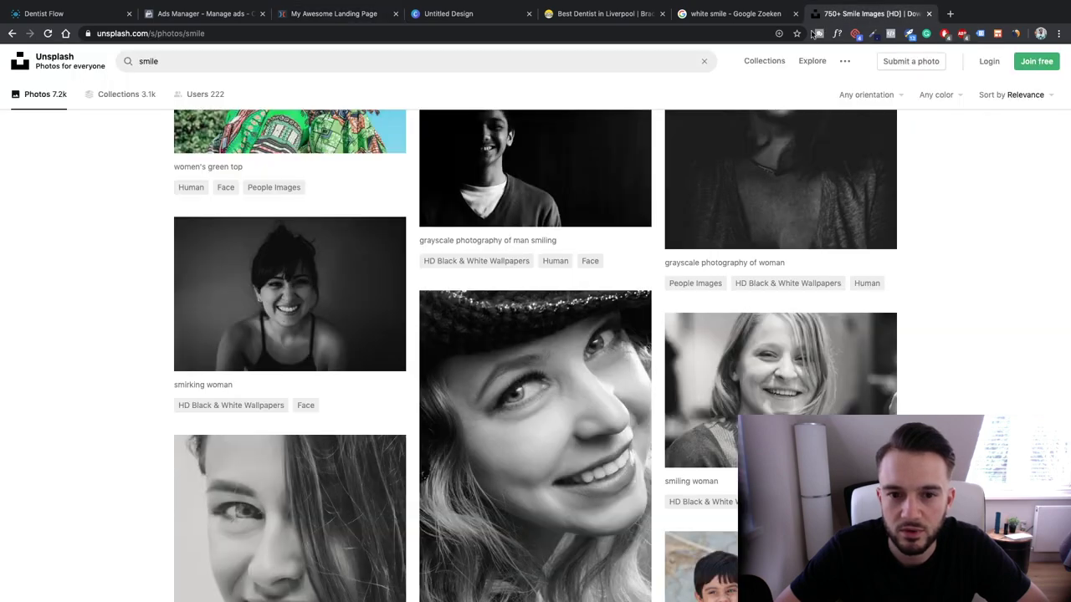
key("super+space")
type("photoshop")
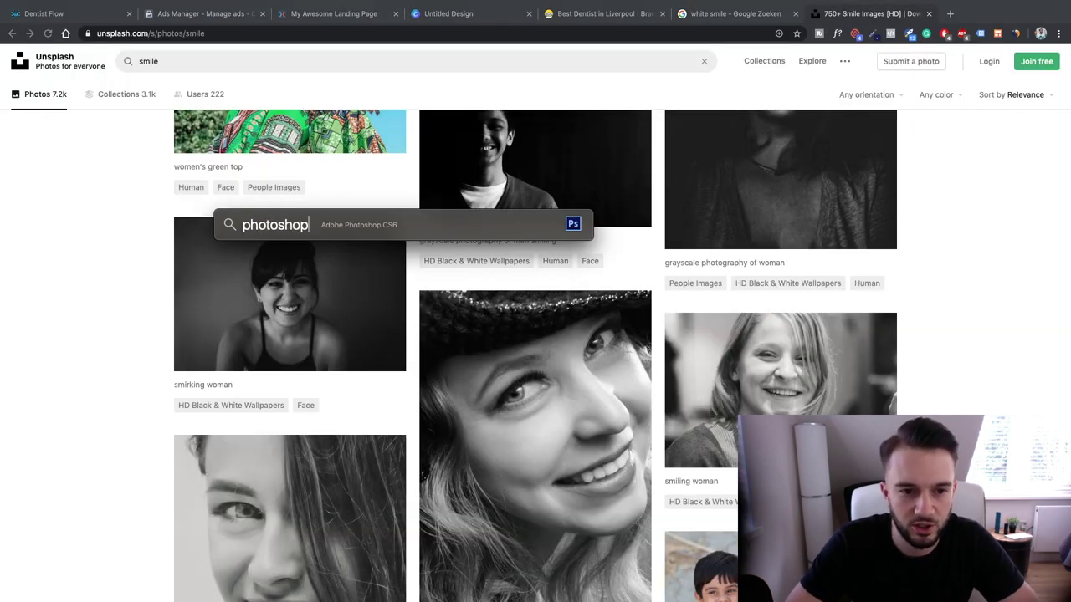
key("Return")
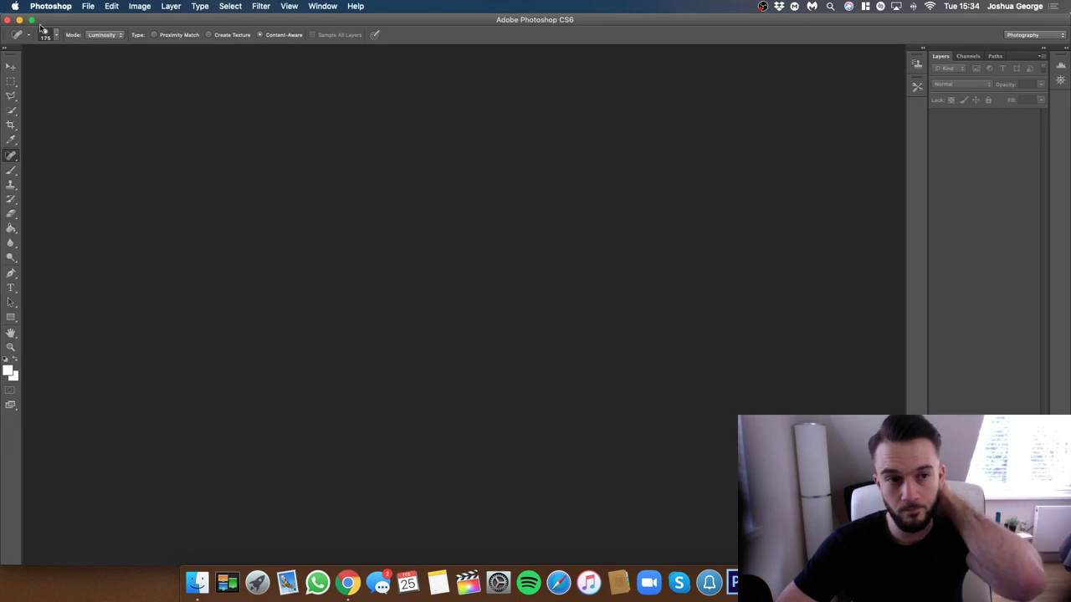
Maximise the Photoshop window and open the downloaded smiling-woman JPEG
left_click(88, 5)
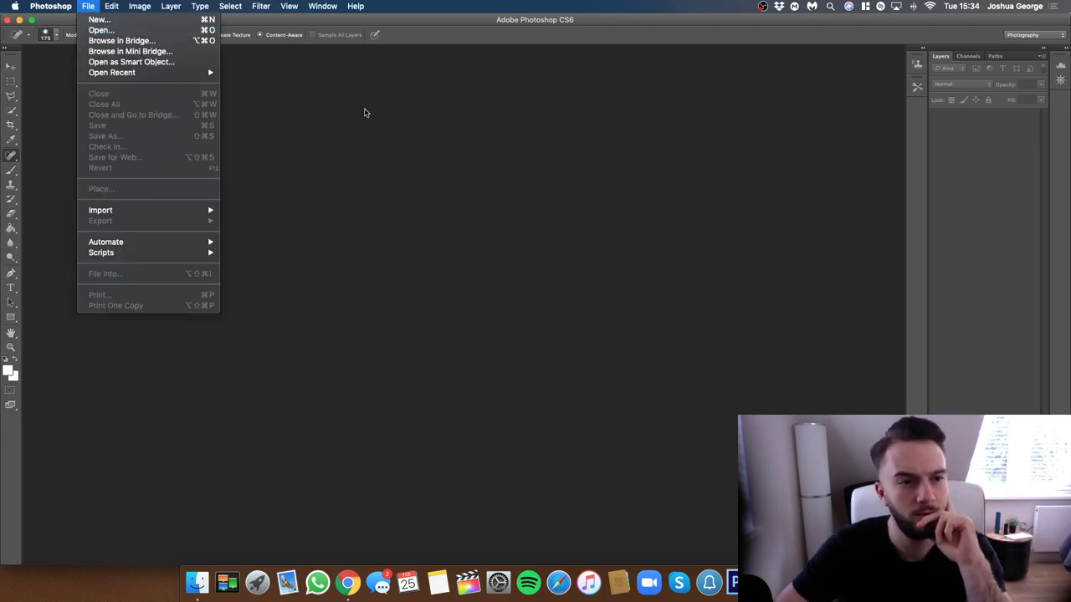
key("Escape")
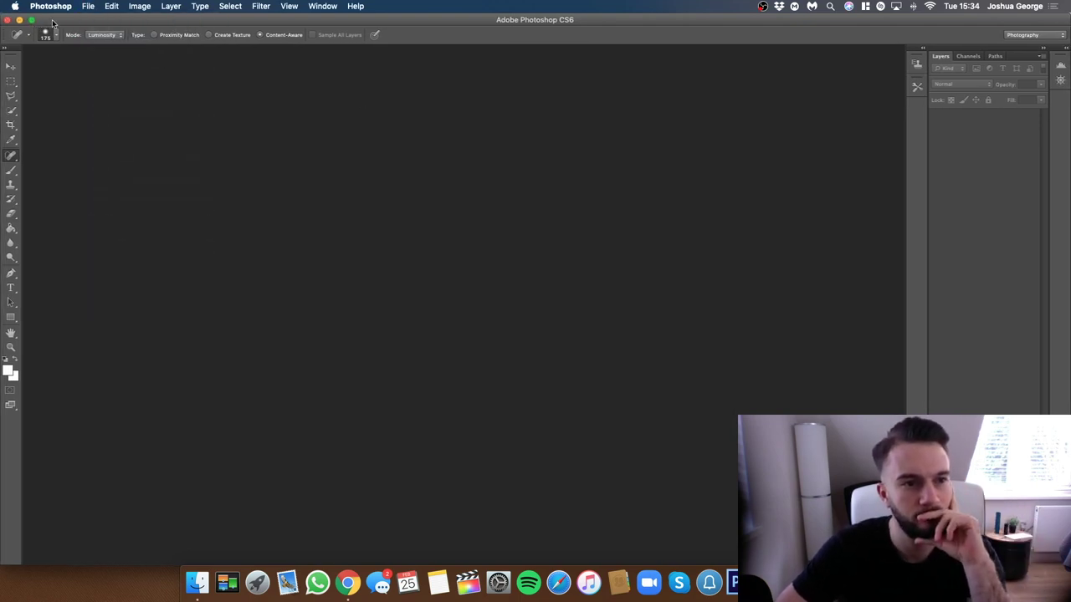
left_click(31, 20)
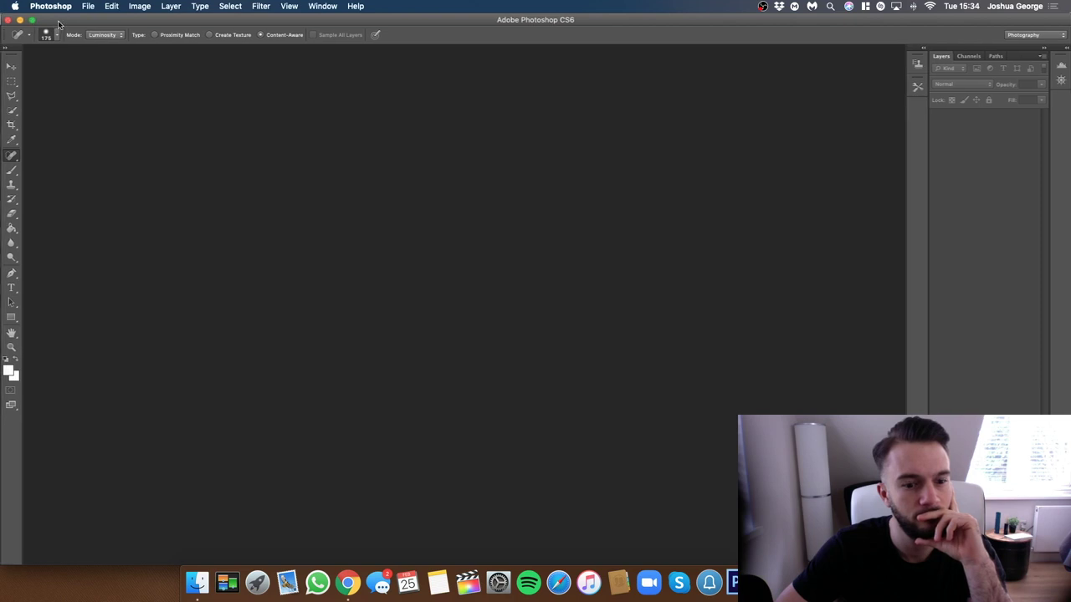
left_click(88, 6)
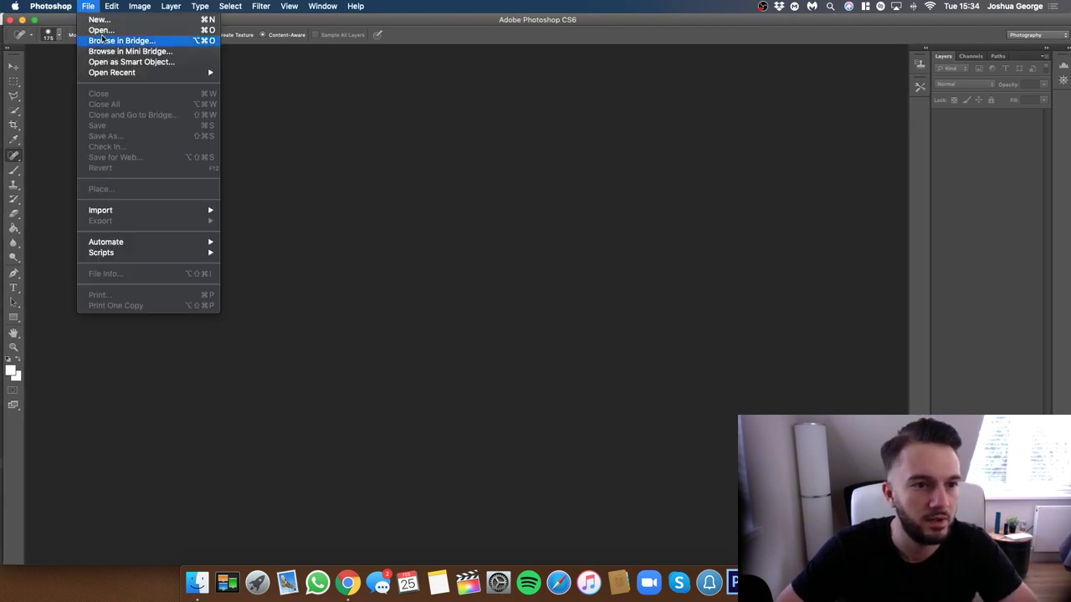
left_click(101, 30)
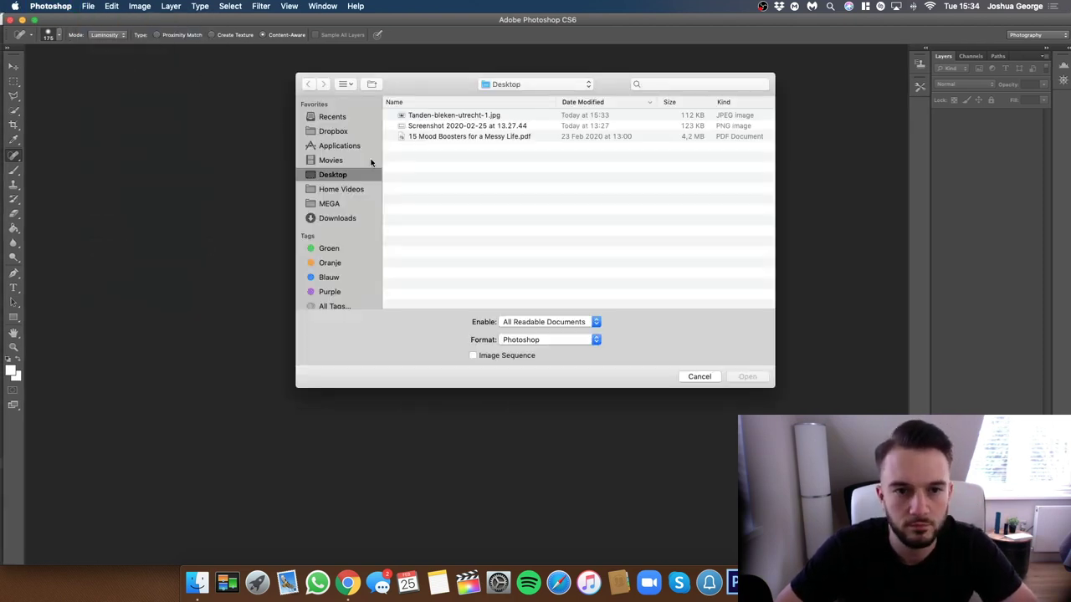
double_click(445, 116)
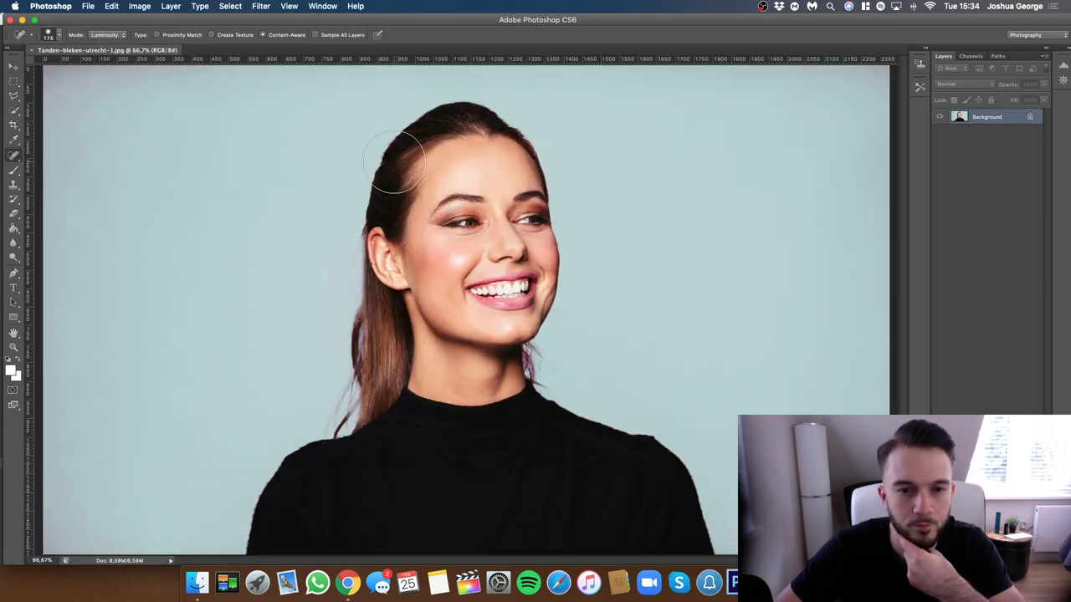
Quick-select the woman including her ponytail, copy her to Layer 1 and hide the Background layer
left_click(15, 111)
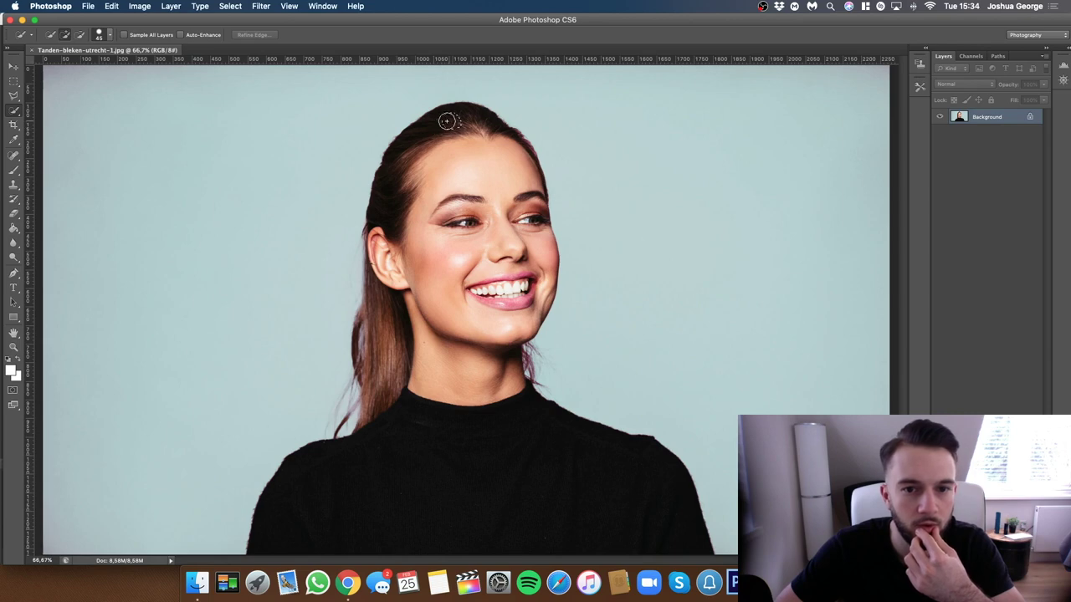
left_click_drag(447, 121, 423, 136)
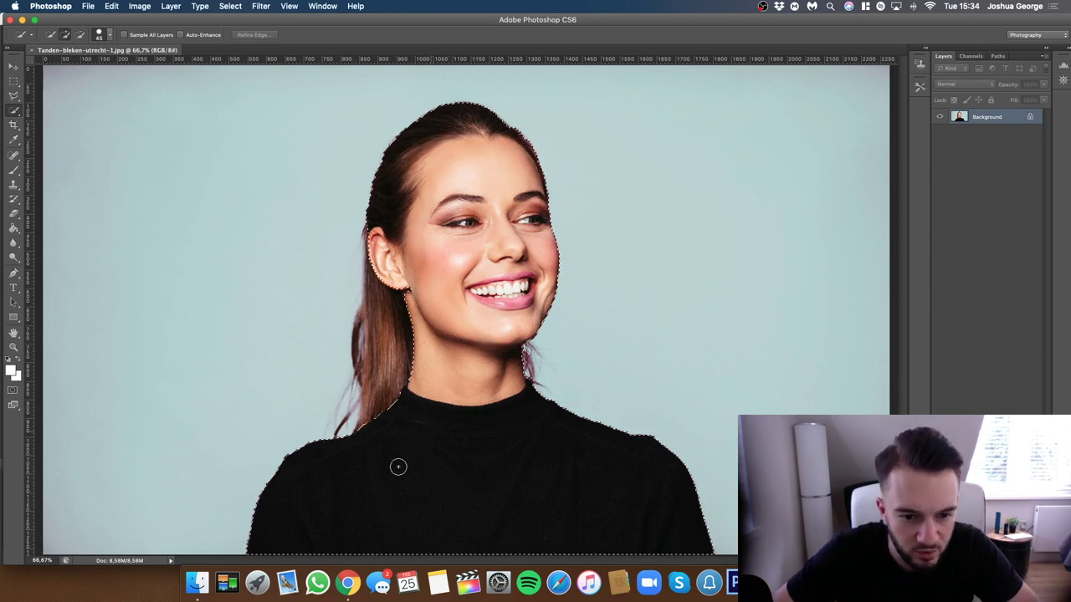
left_click_drag(394, 399, 391, 364)
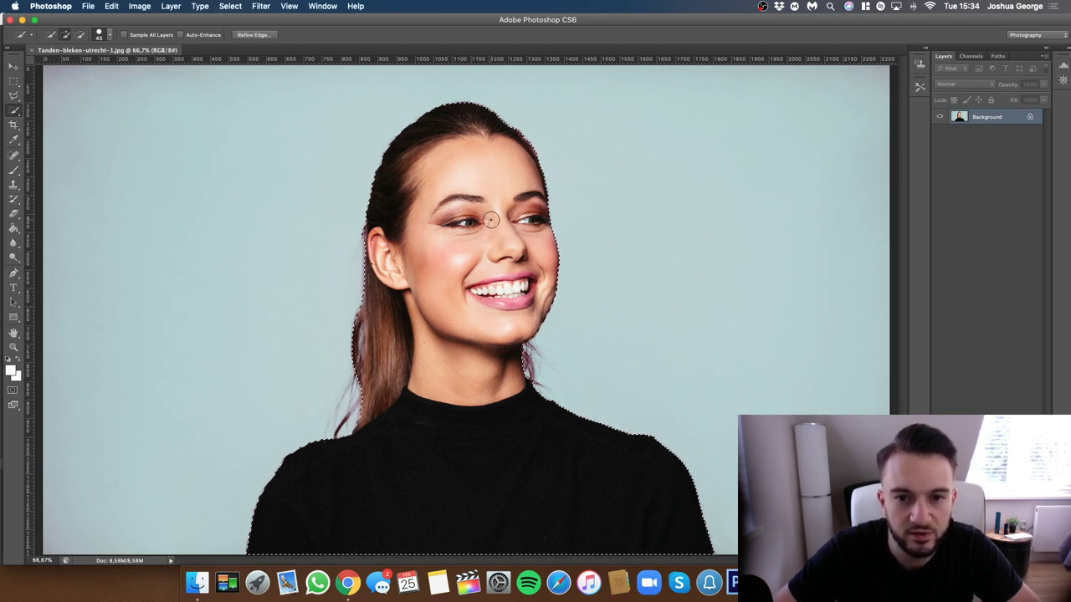
key("super+c")
key("super+v")
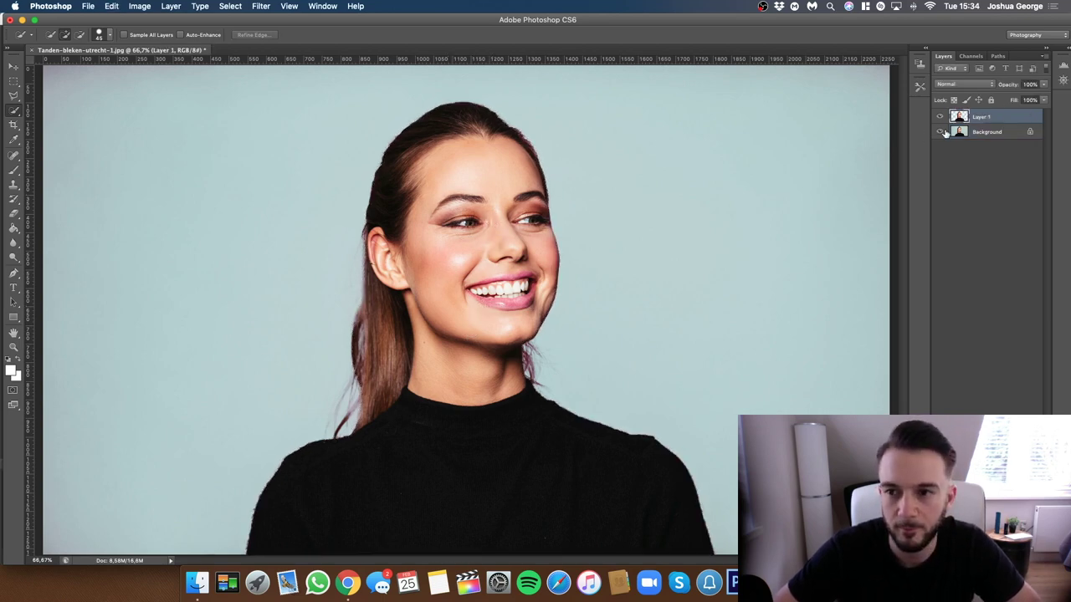
left_click(941, 132)
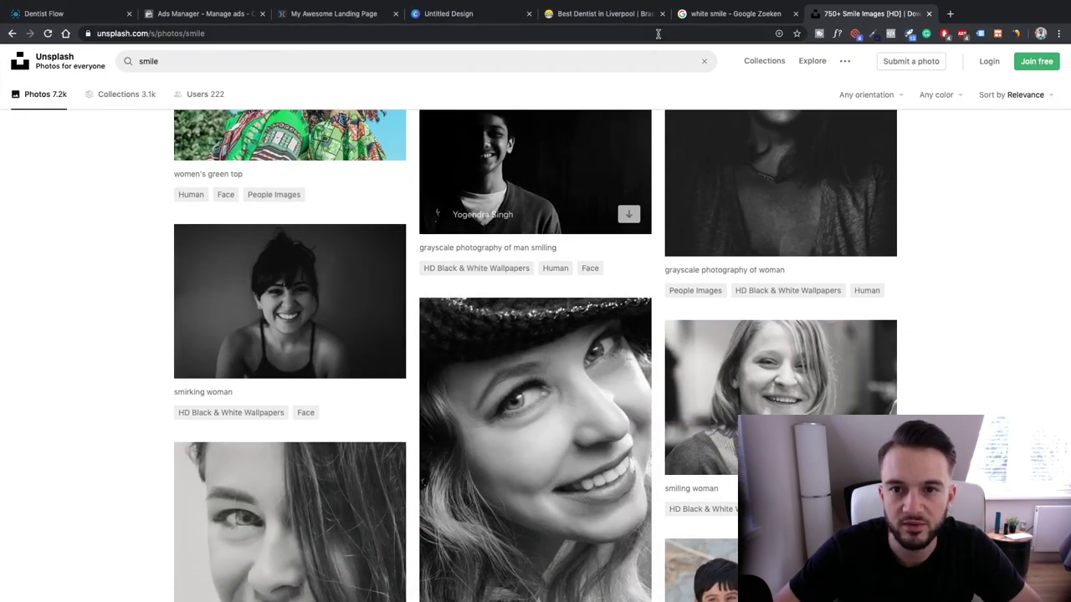
left_click(837, 13)
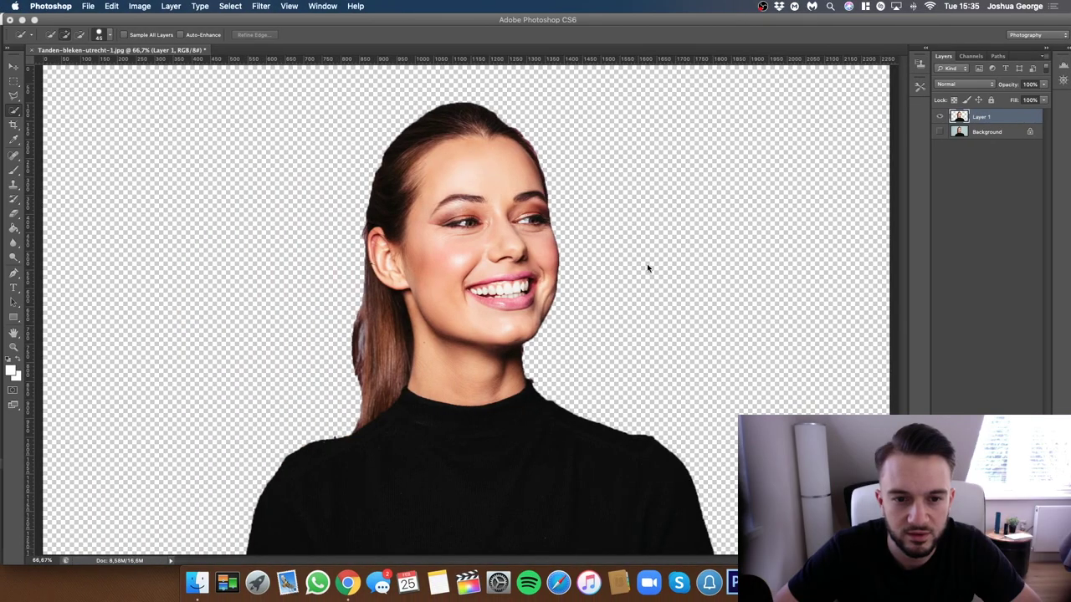
Zoom out and move the cut-out woman to the left side of the canvas
key("v")
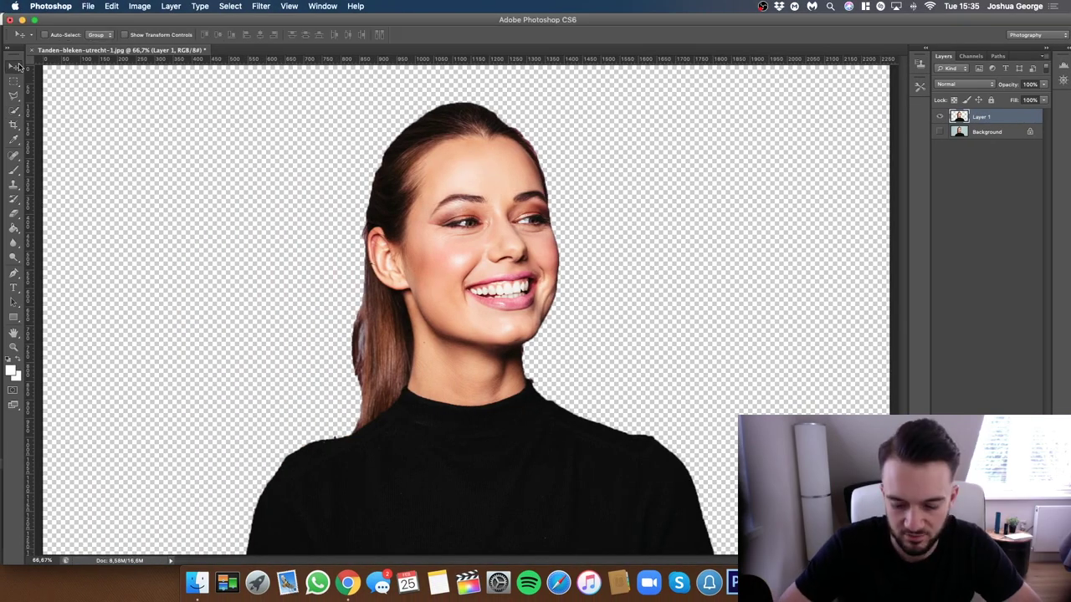
key("super+minus")
left_click_drag(456, 209, 227, 209)
Save the image as Tanden-bleken-utrecht-1.png with default PNG options
left_click(88, 6)
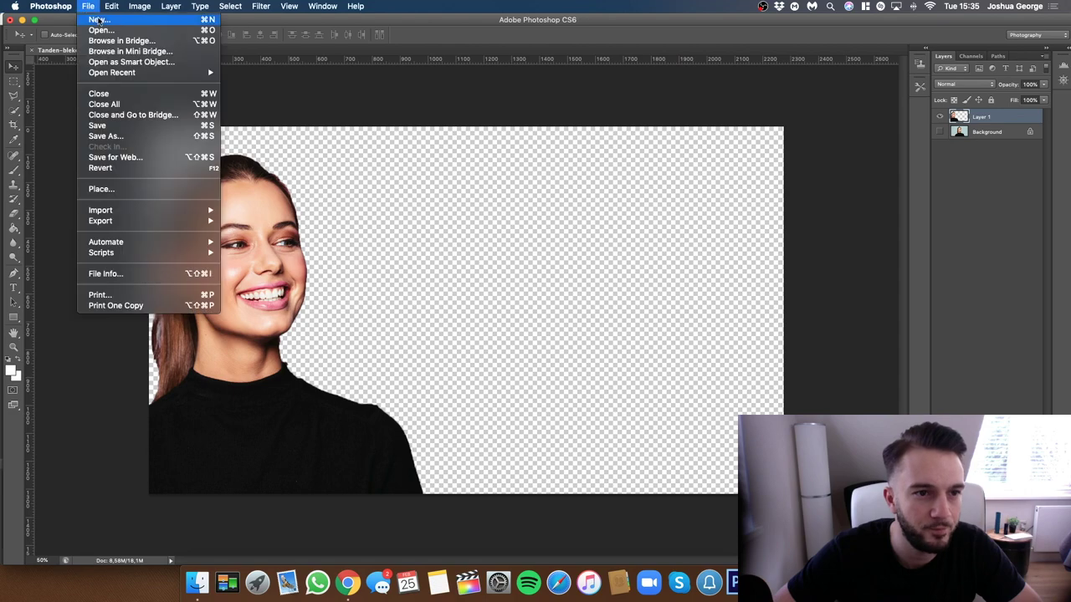
left_click(126, 136)
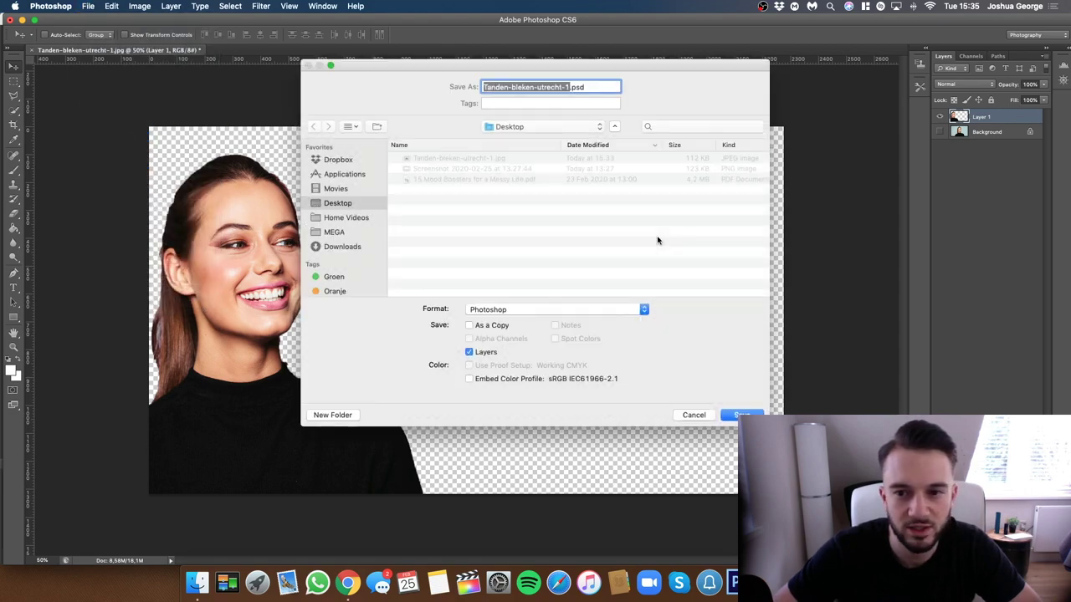
left_click(490, 308)
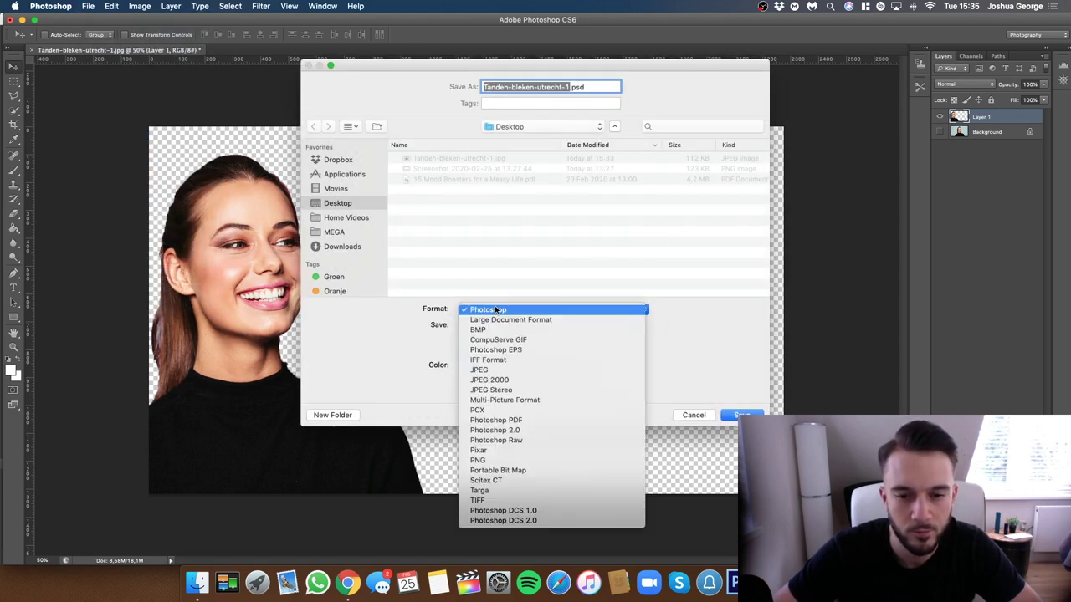
left_click(499, 461)
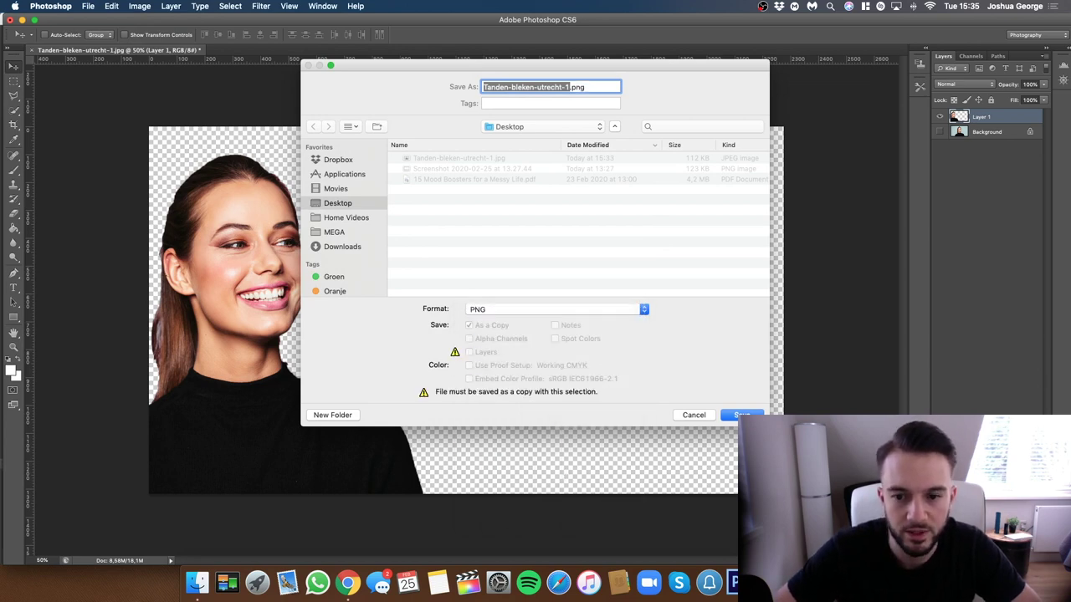
key("Return")
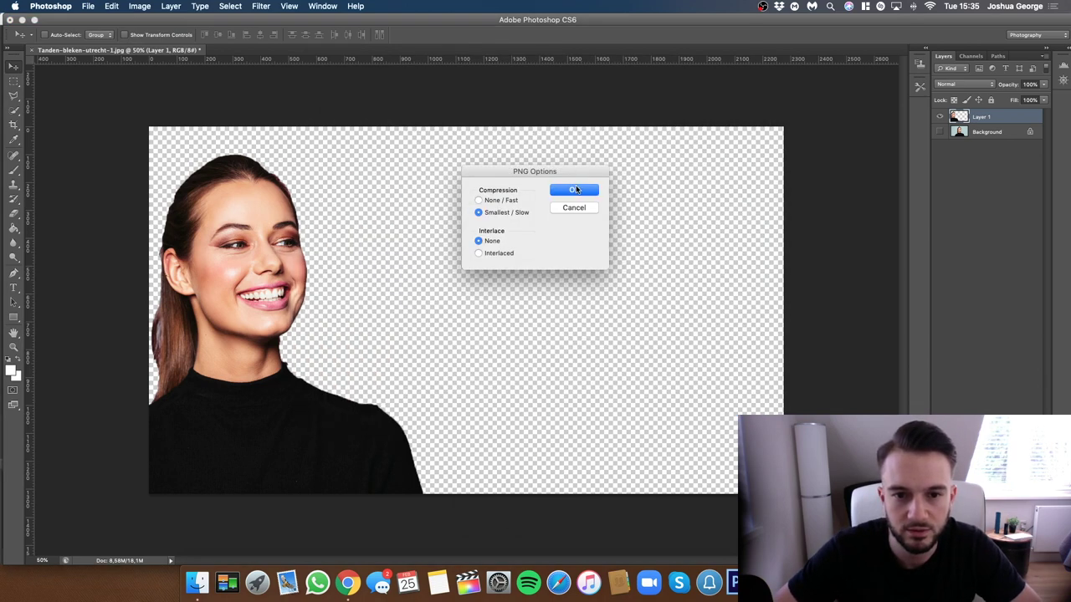
left_click(575, 190)
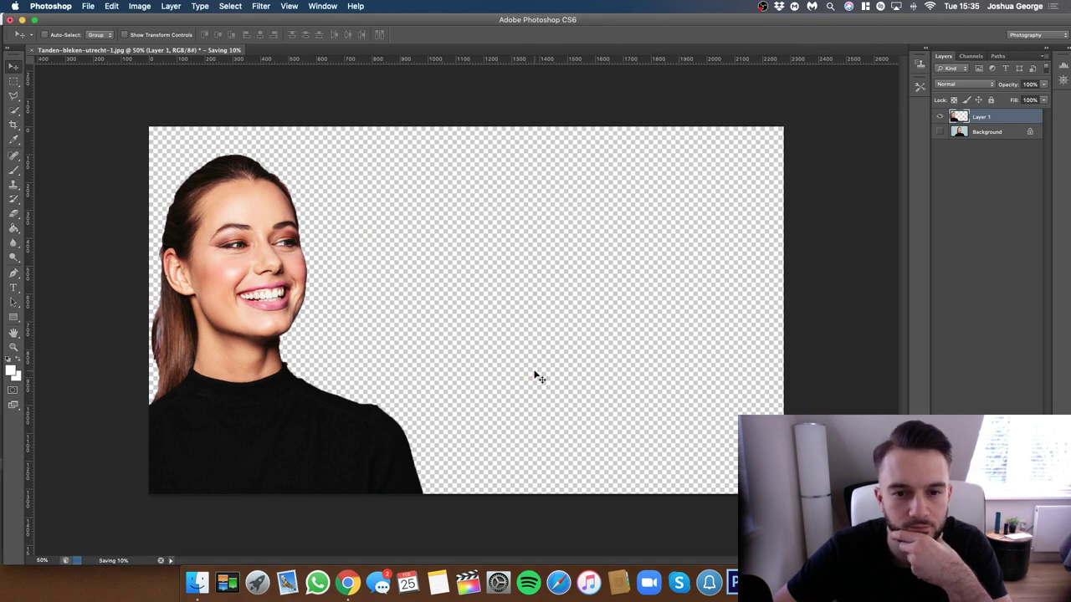
key("super+Tab")
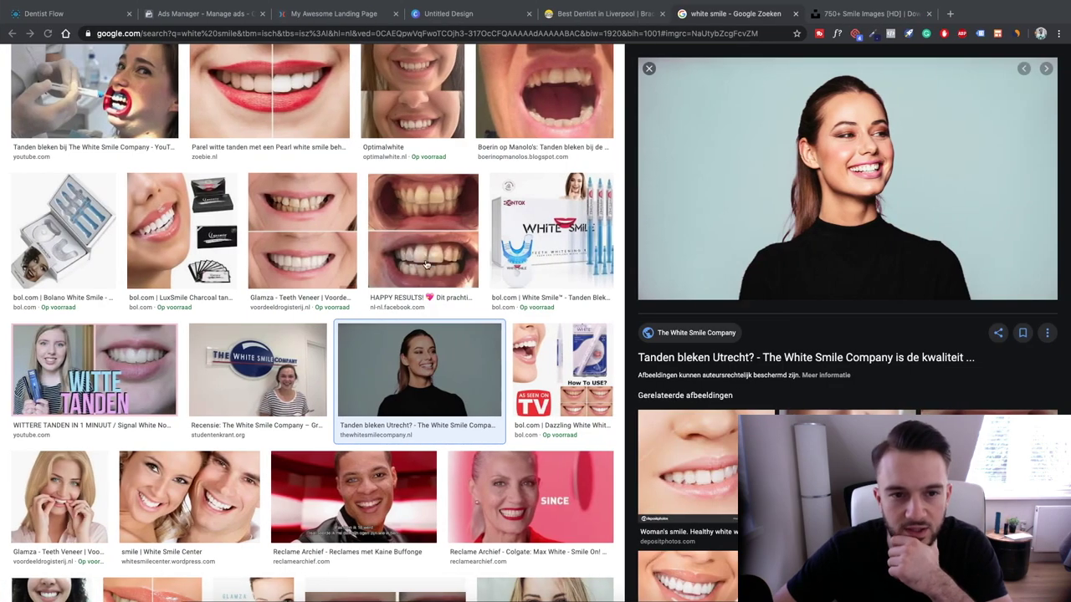
Replace the page background image with the uploaded Tanden-bleken-utrecht-1.png cut-out
left_click(347, 10)
left_click(184, 61)
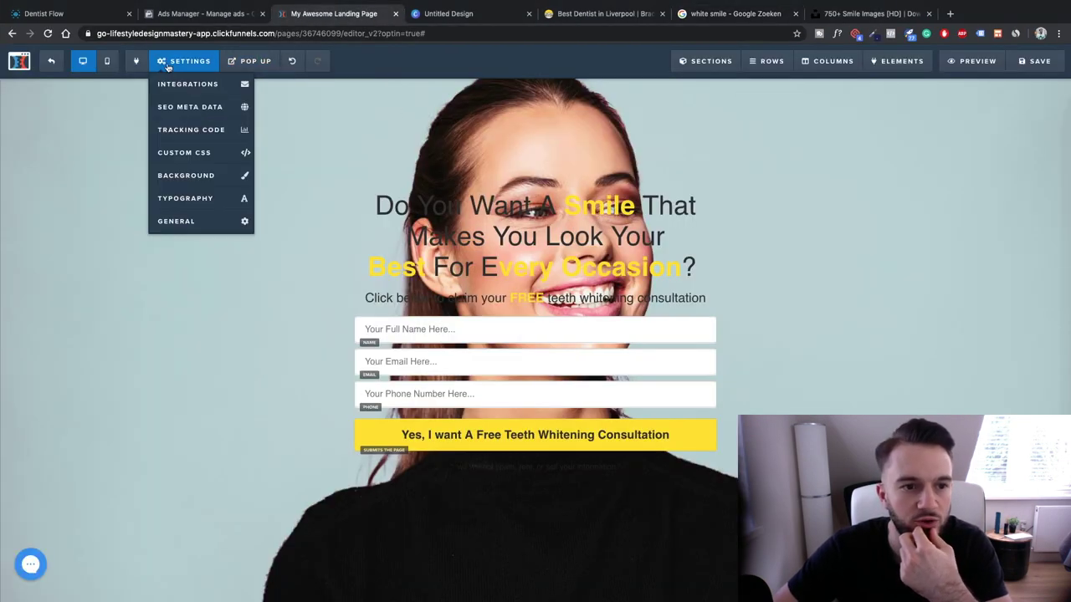
left_click(186, 176)
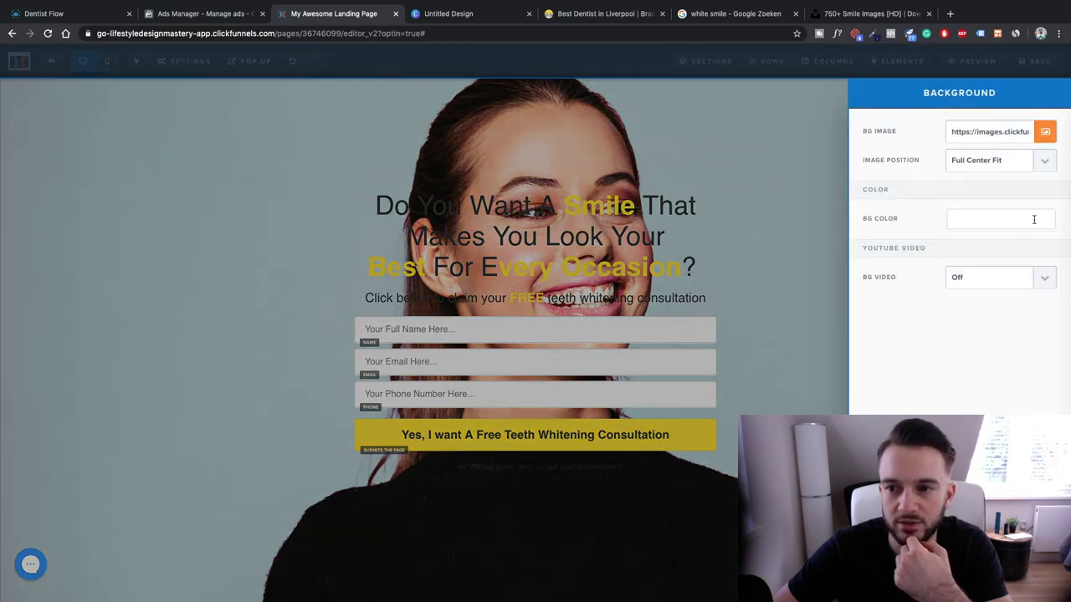
left_click(1042, 138)
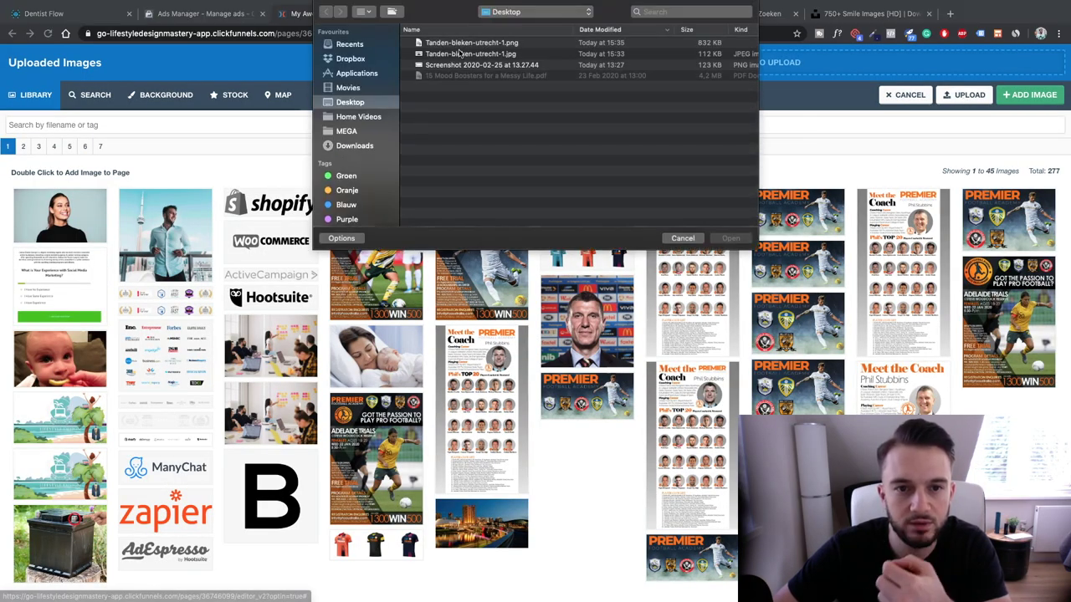
left_click(460, 43)
double_click(460, 43)
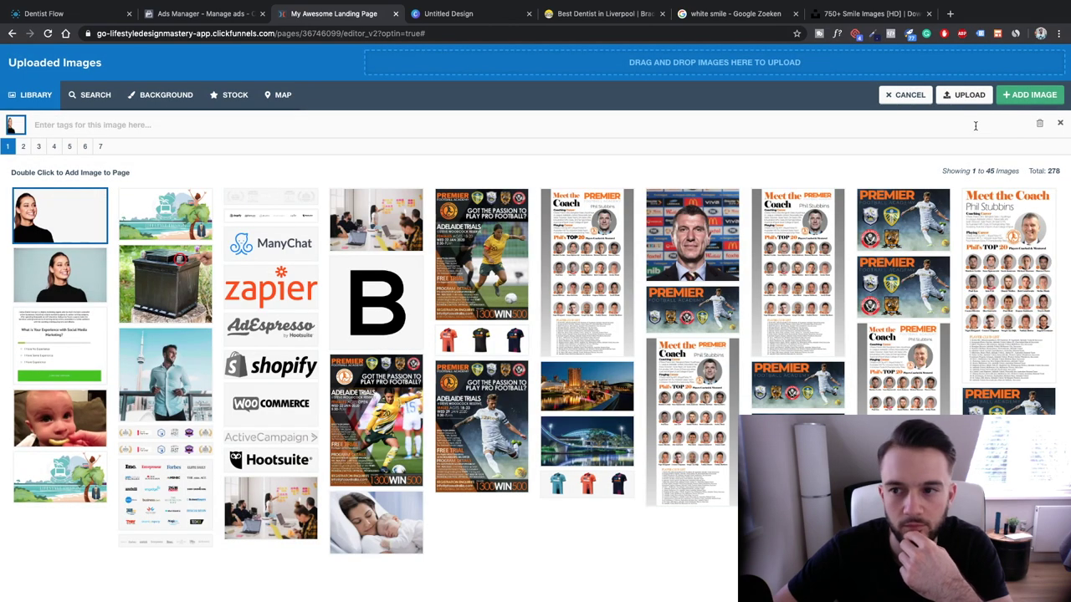
left_click(1020, 96)
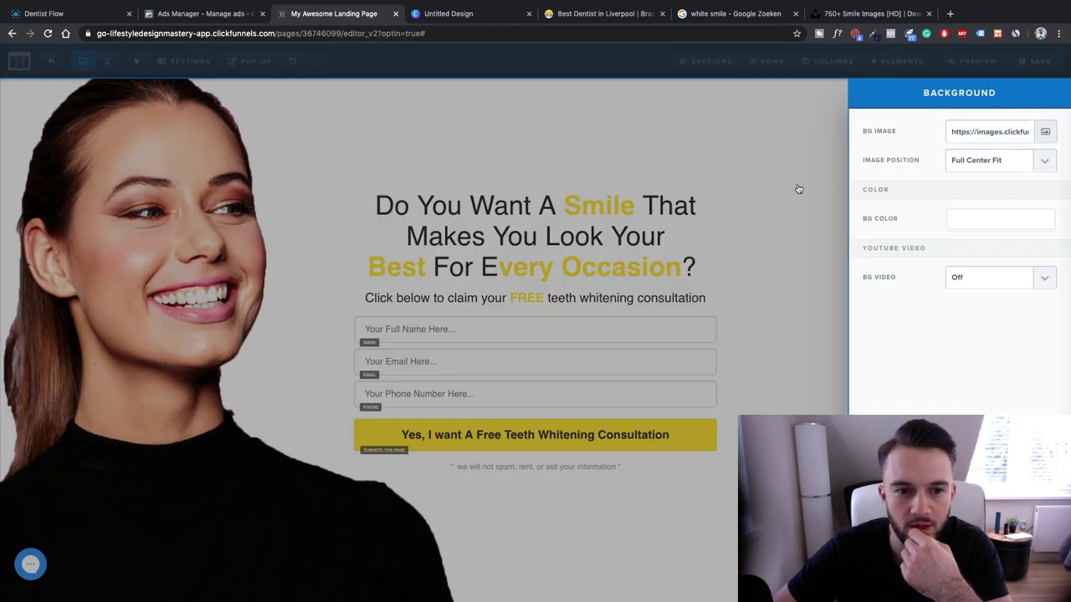
left_click(762, 181)
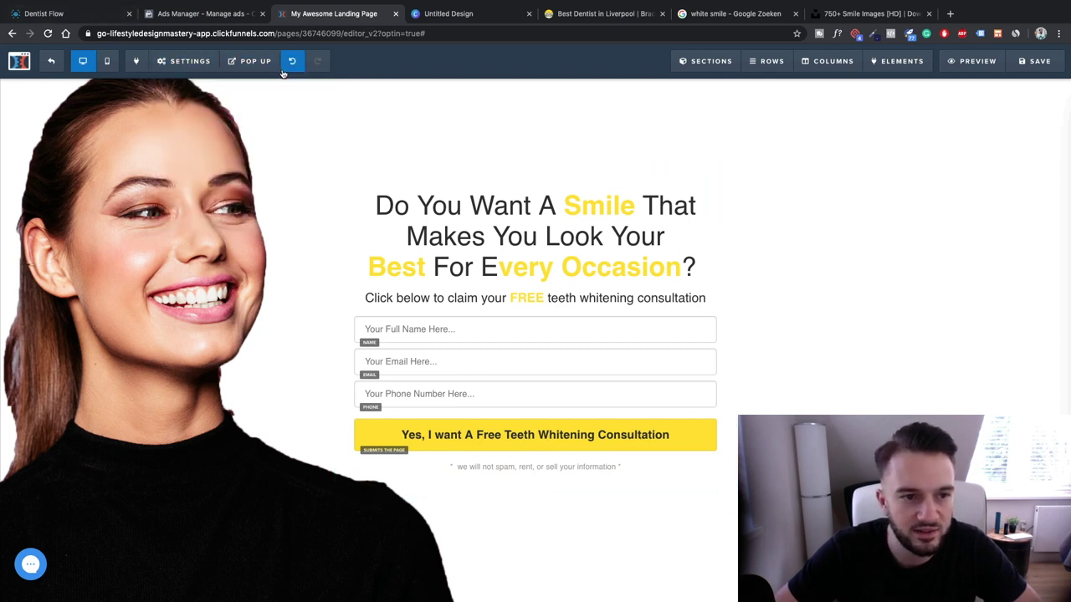
Add a one-column row below the opt-in form and disclaimer, and put a Minute Timer in it
left_click(579, 468)
left_click(574, 488)
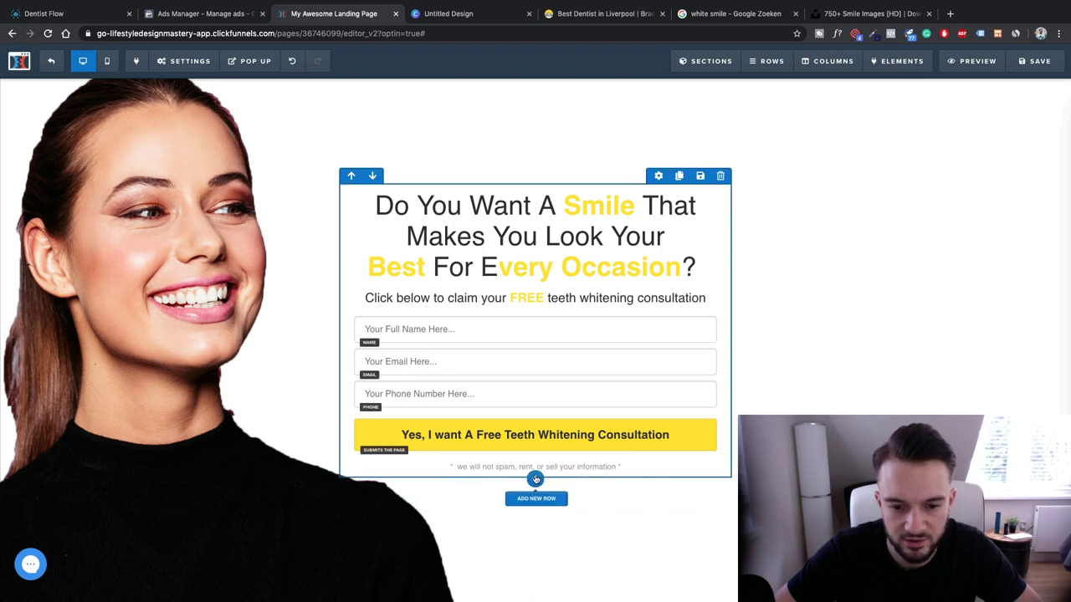
left_click(535, 481)
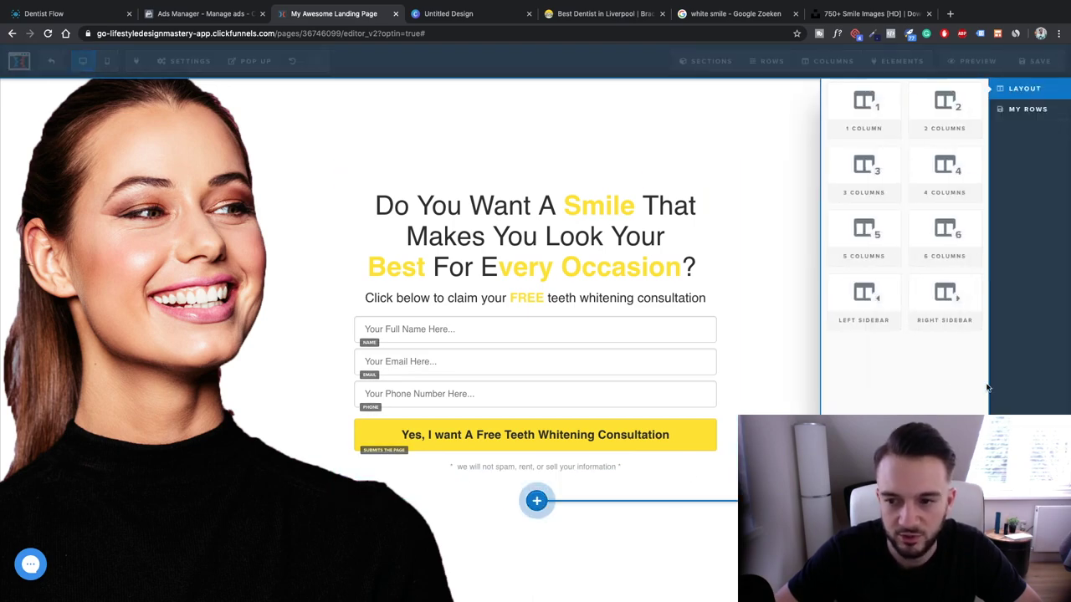
left_click(862, 107)
left_click(537, 498)
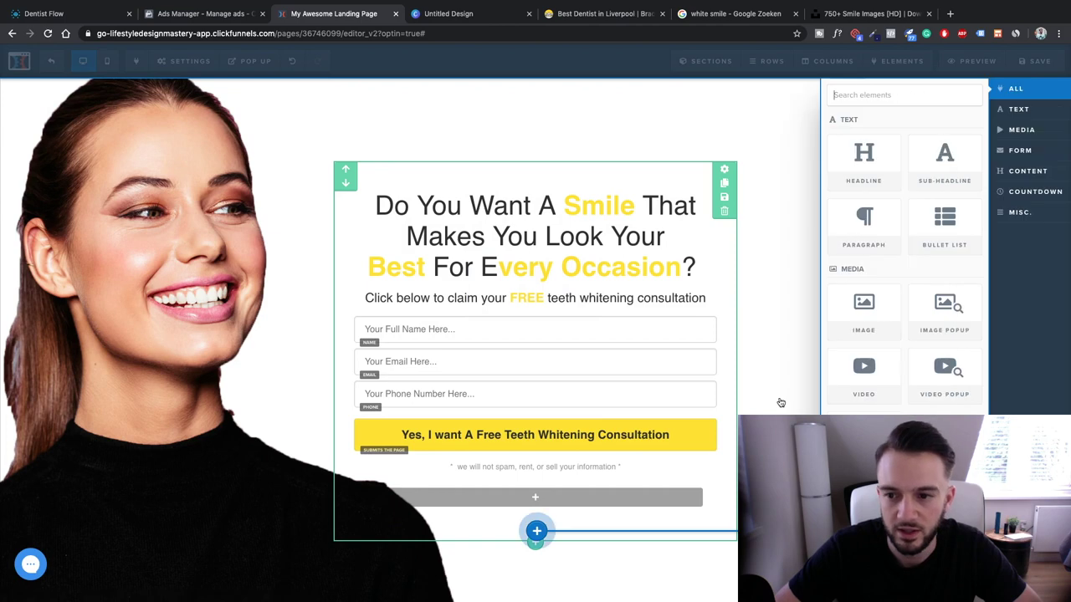
scroll(892, 404, "down", 8)
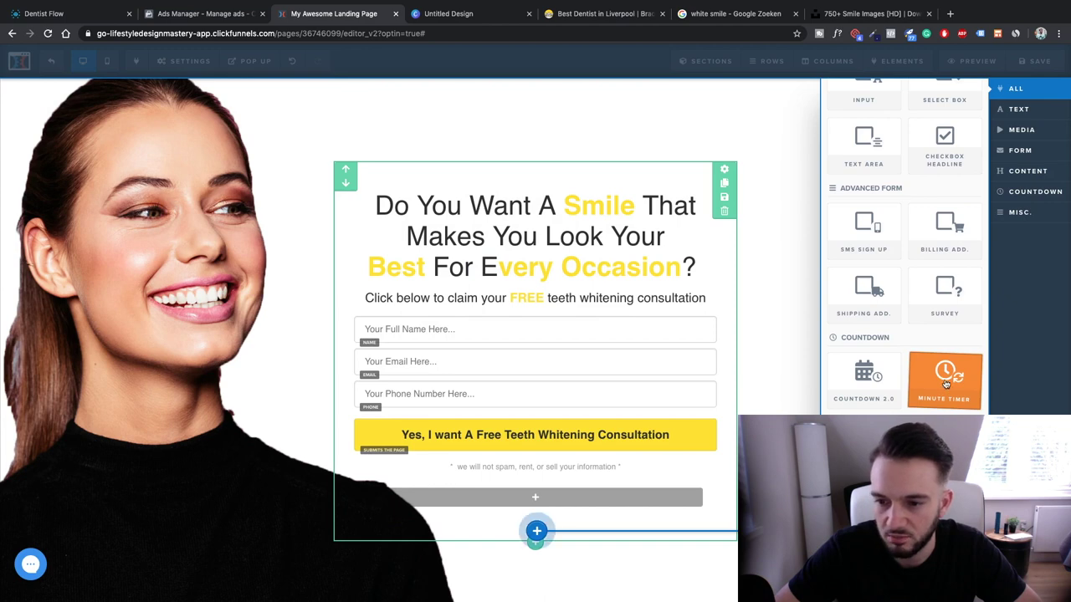
left_click(946, 379)
Set the countdown timer to 5 minutes, keeping Re-Visit Action at Auto Reset Timer
left_click(569, 501)
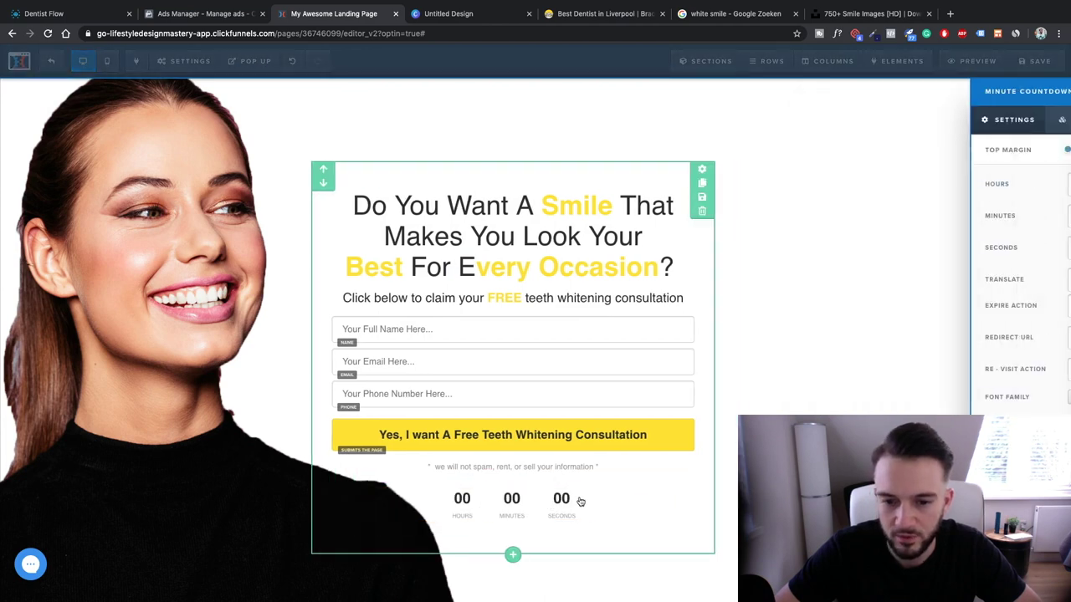
double_click(1001, 219)
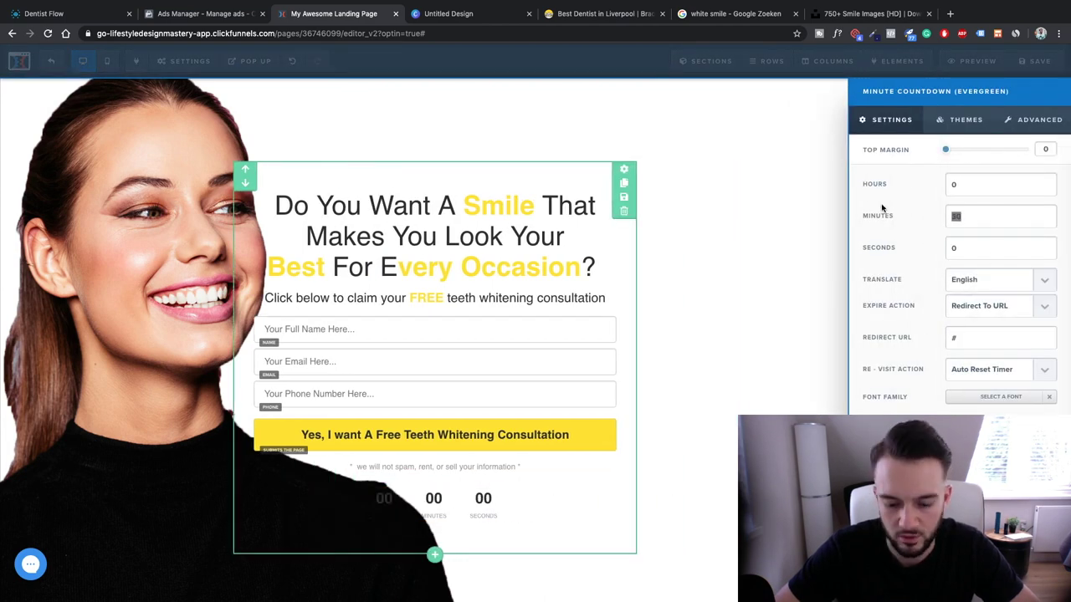
type("5")
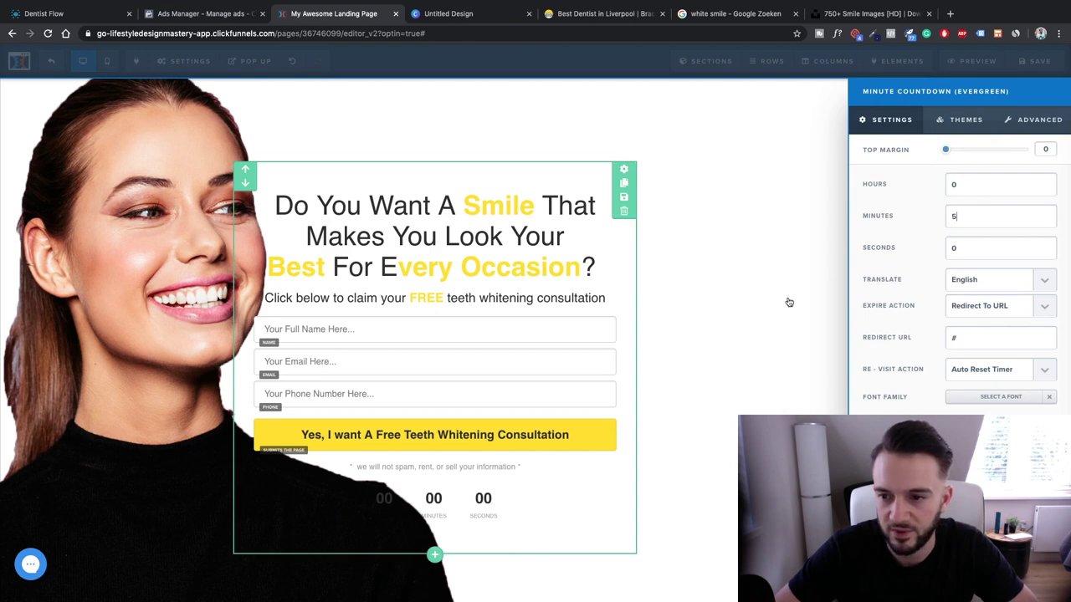
left_click(1032, 371)
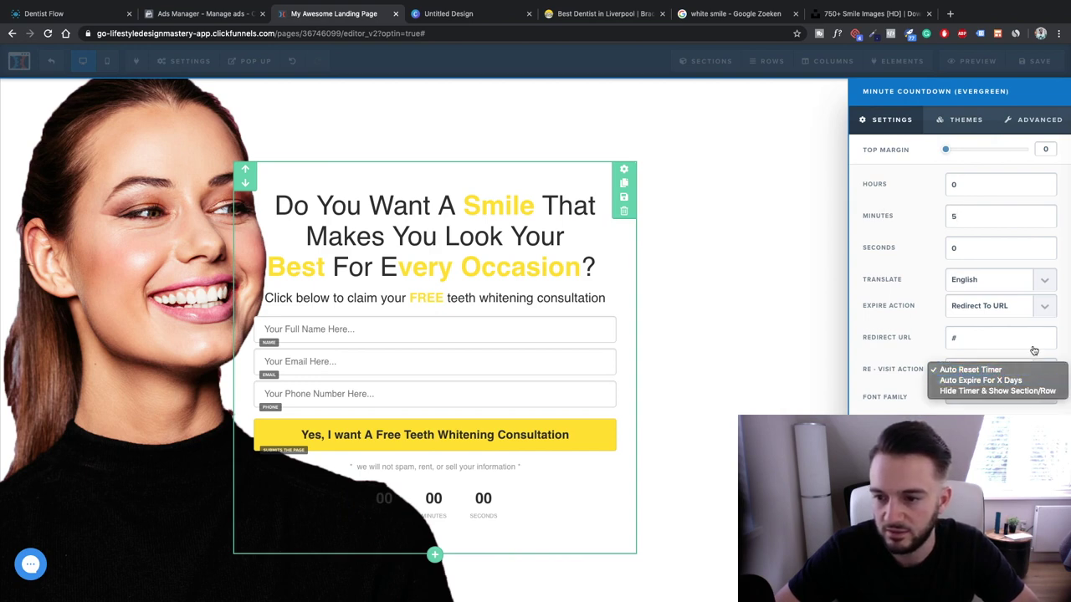
left_click(1034, 350)
left_click(759, 314)
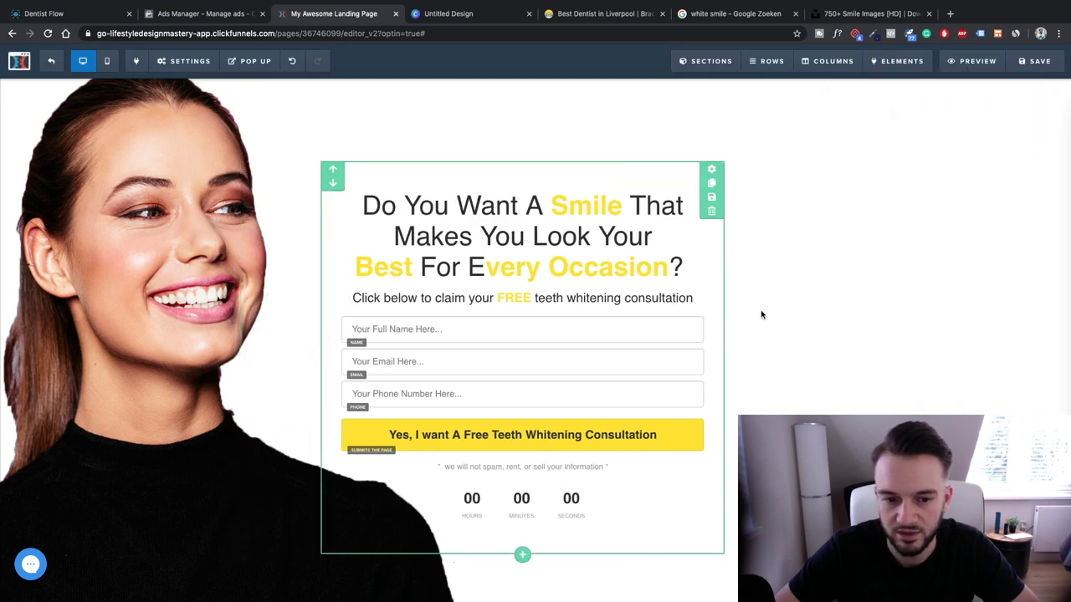
Preview the running timer, colour the headline's 'E' of Every yellow, and close the smile images tab
left_click(966, 61)
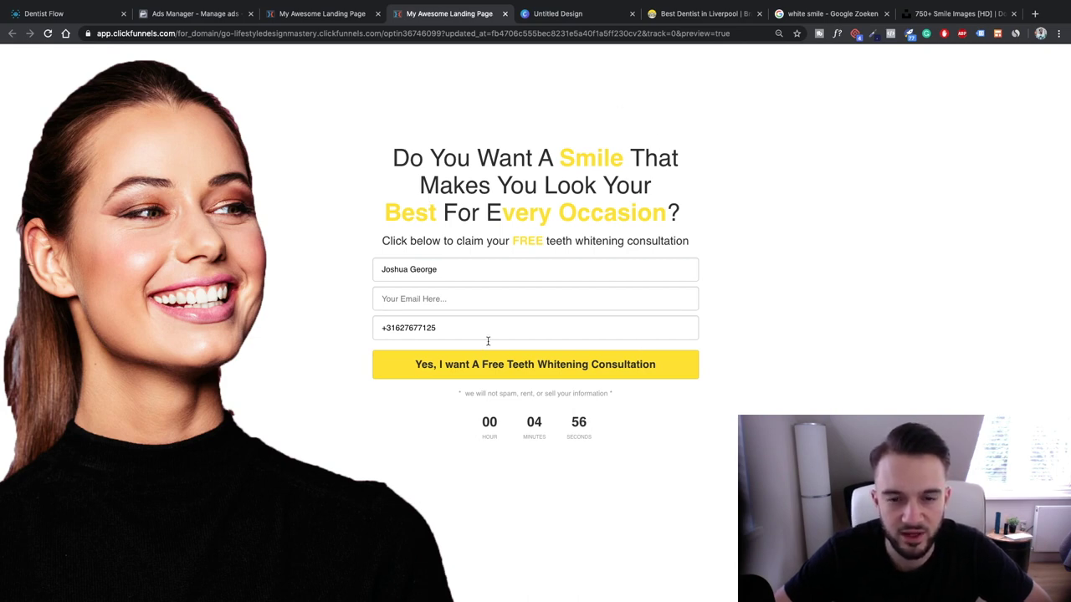
left_click(350, 15)
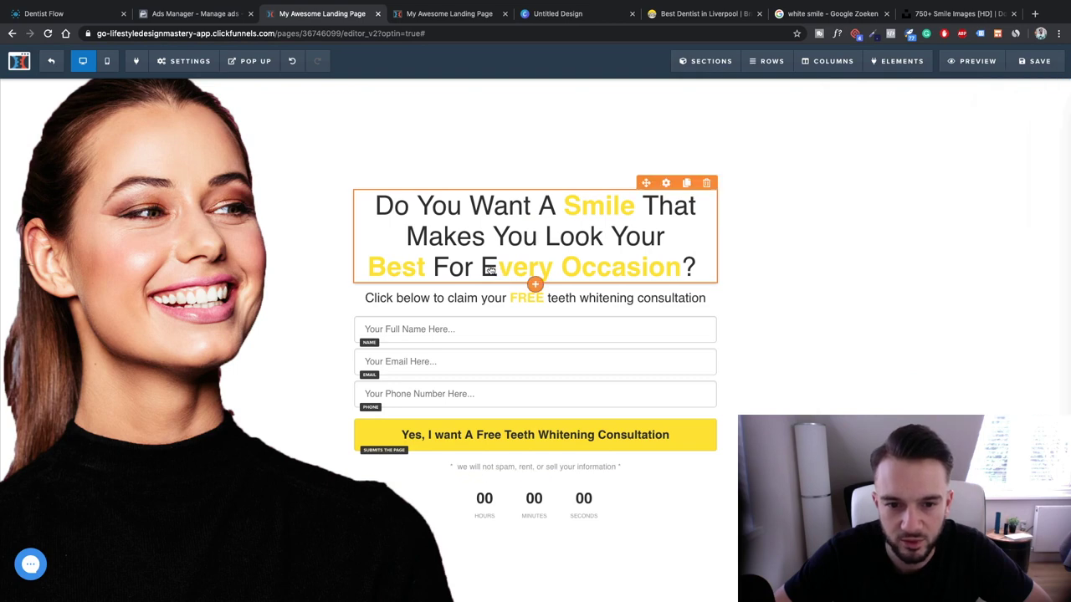
left_click(490, 270)
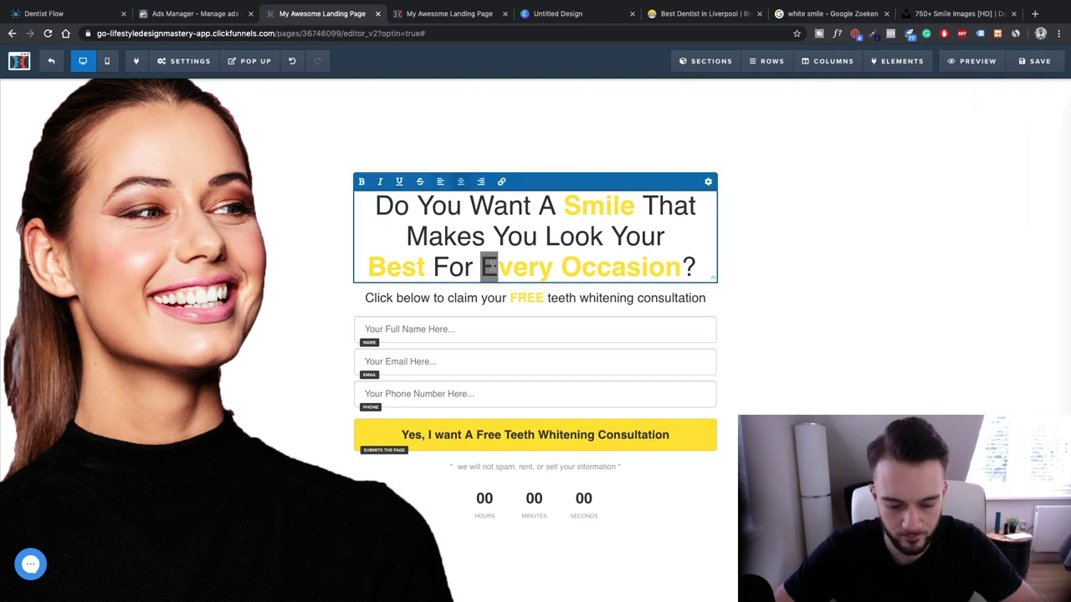
left_click(793, 281)
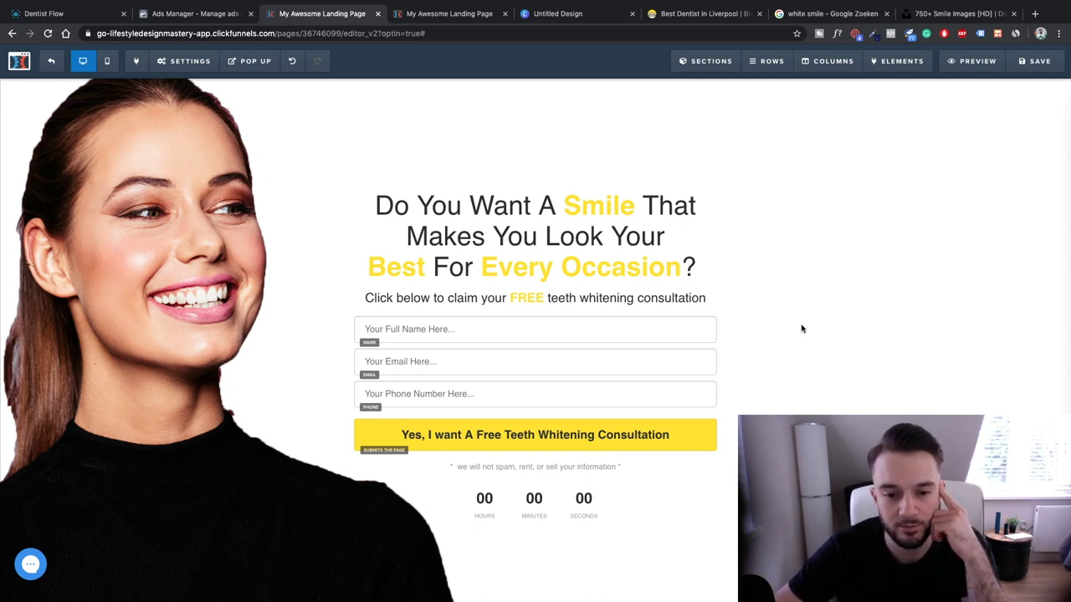
left_click(1014, 13)
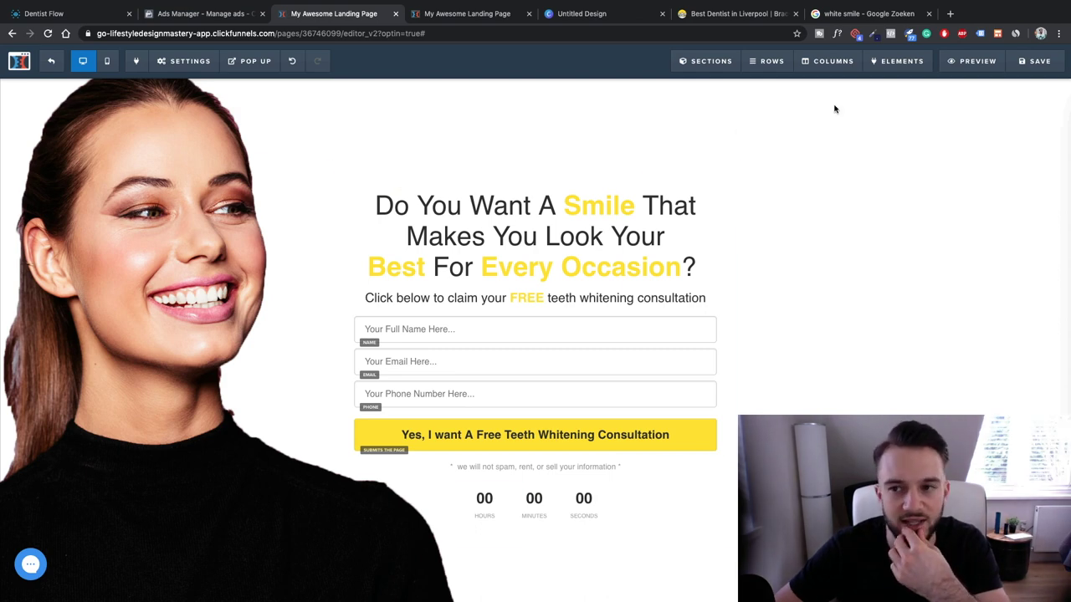
Save the page and change its SEO title to 'Free Teeth Whitening Consultation'
left_click(1036, 61)
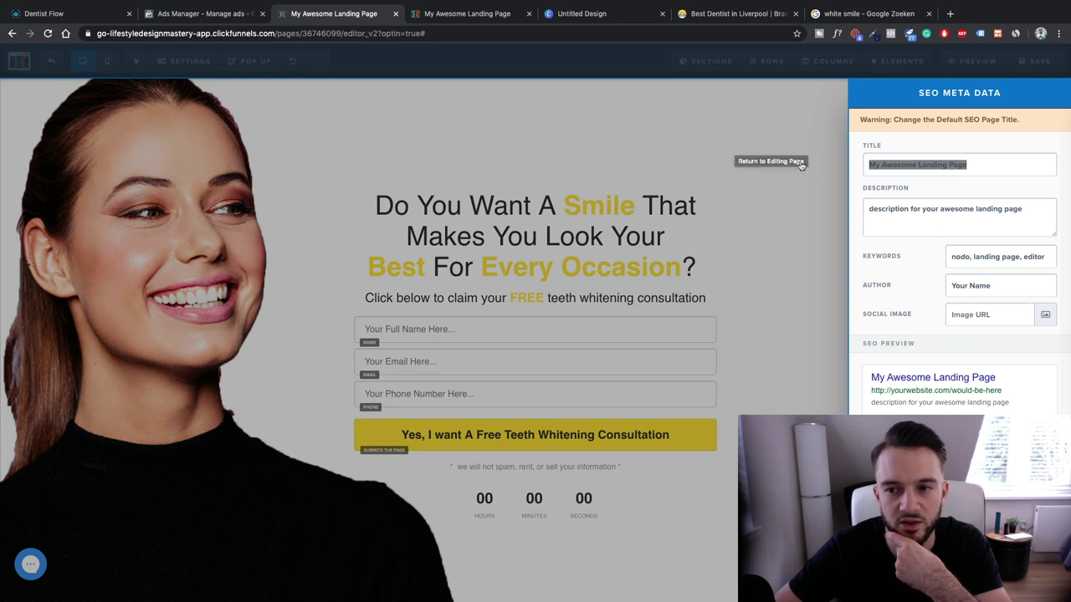
left_click(993, 172)
left_click(977, 160)
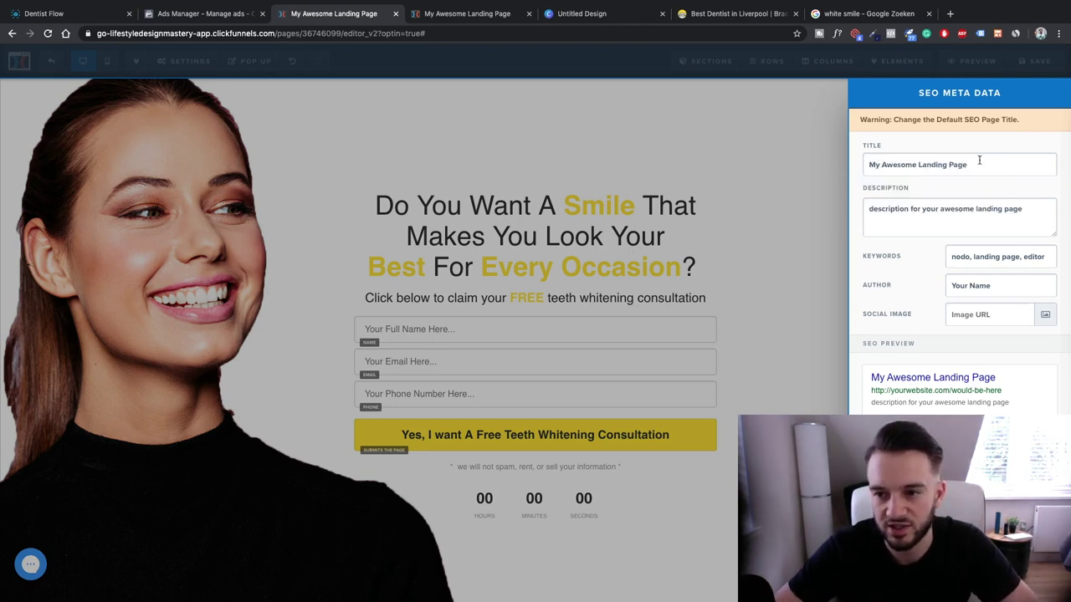
triple_click(977, 160)
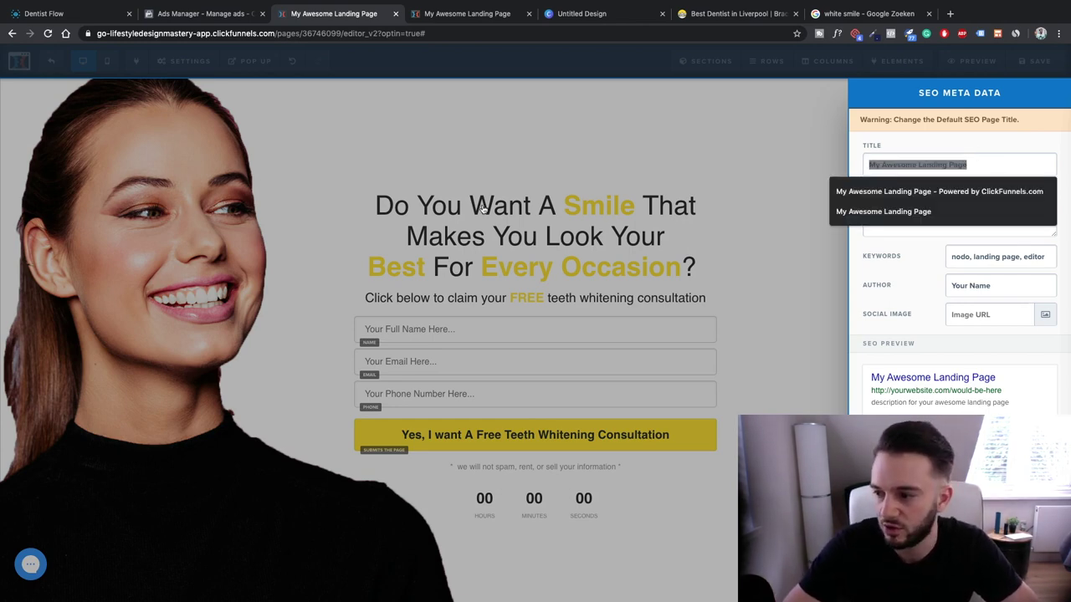
type("Free ")
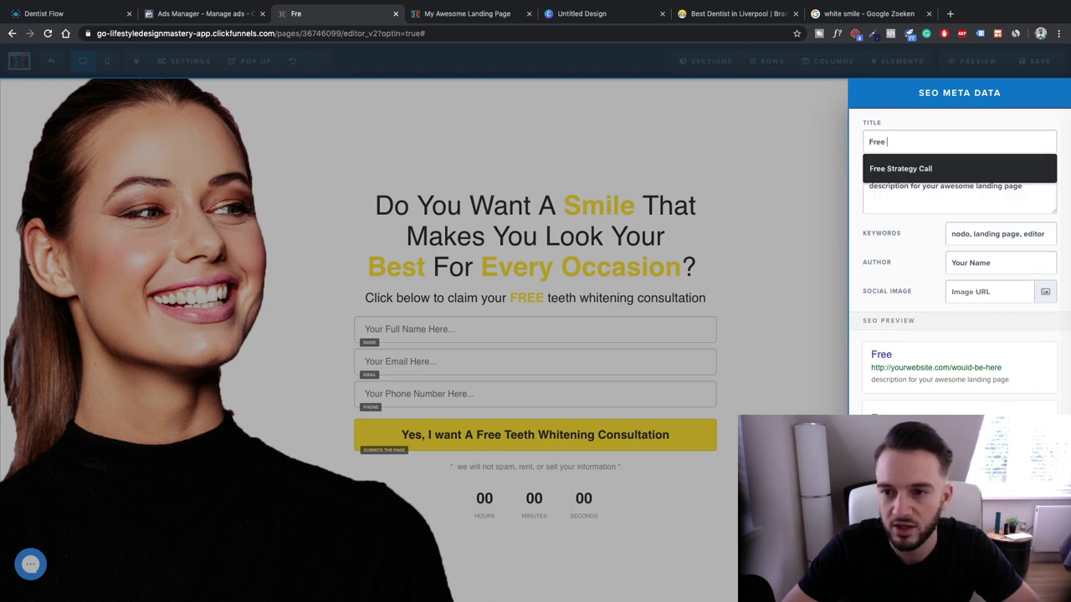
type("Teeth Whitening Co")
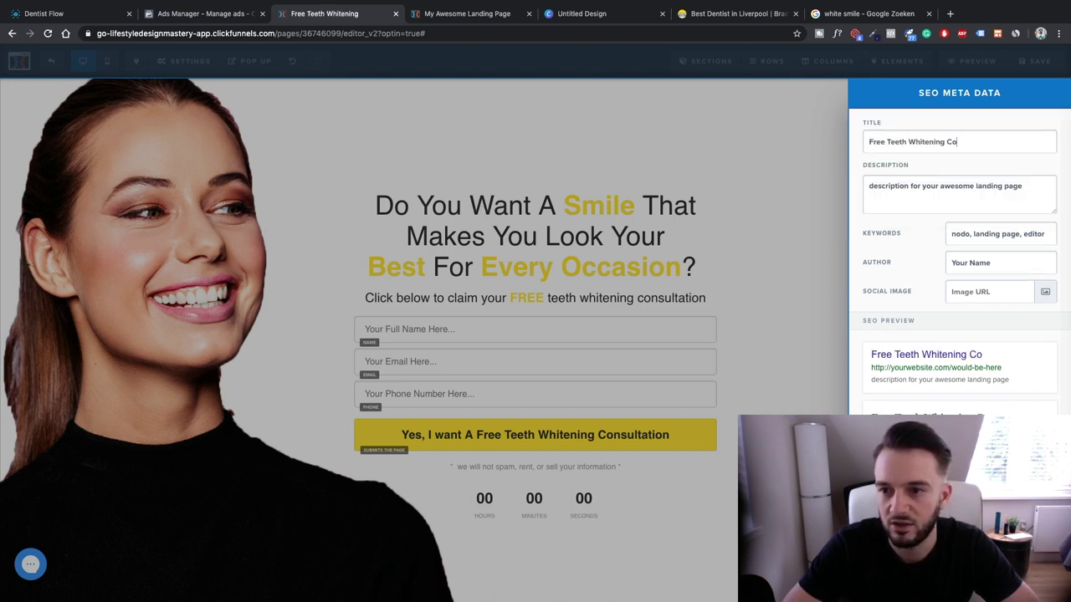
type("nsultation")
Copy the new title into the SEO description, then close the settings and save the page
key("super+a")
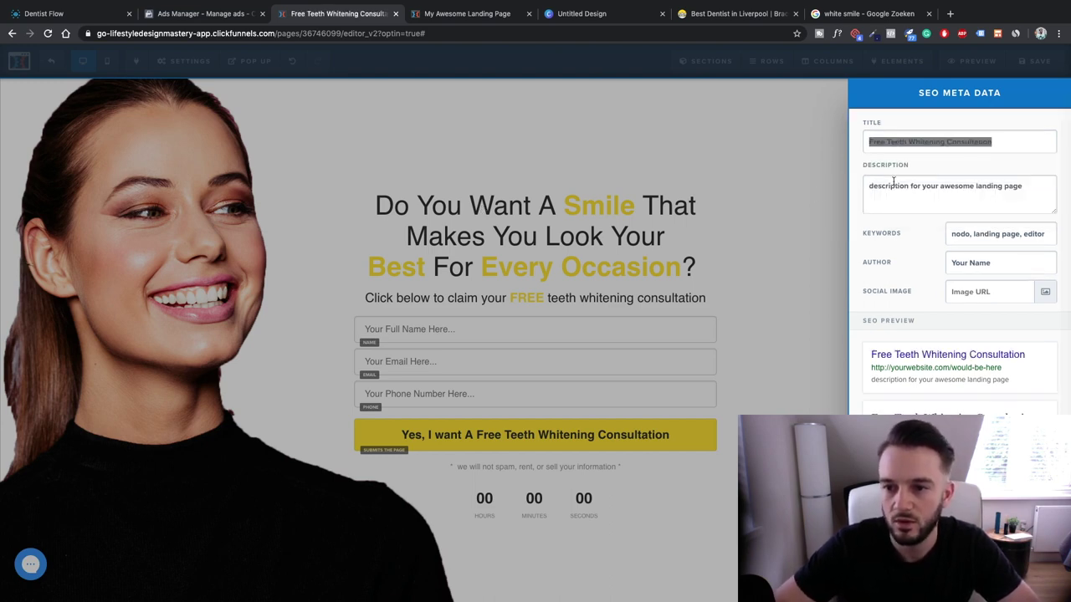
key("super+c")
left_click(893, 182)
key("super+a")
key("super+v")
left_click(772, 186)
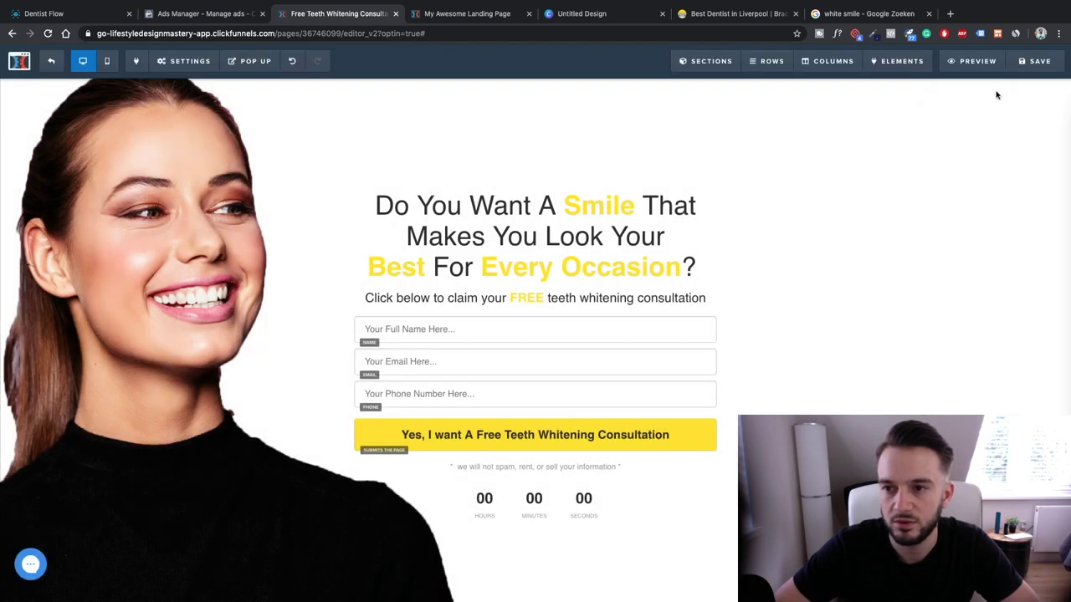
left_click(1033, 63)
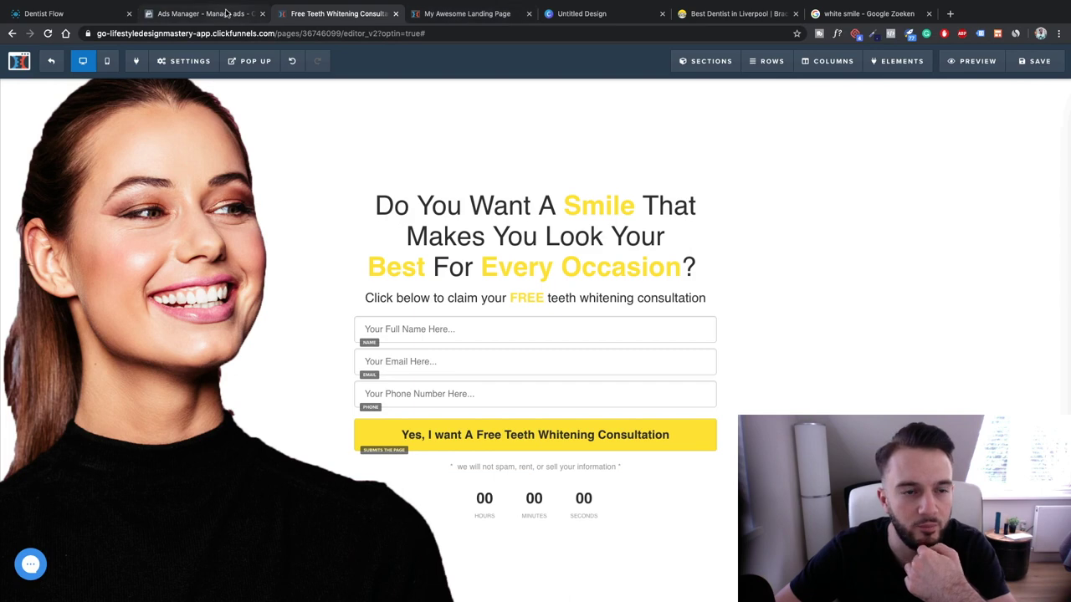
Check the Ads Manager and earlier preview tabs, then launch a fresh preview of the saved page
left_click(226, 14)
key("ctrl+Tab")
left_click(459, 15)
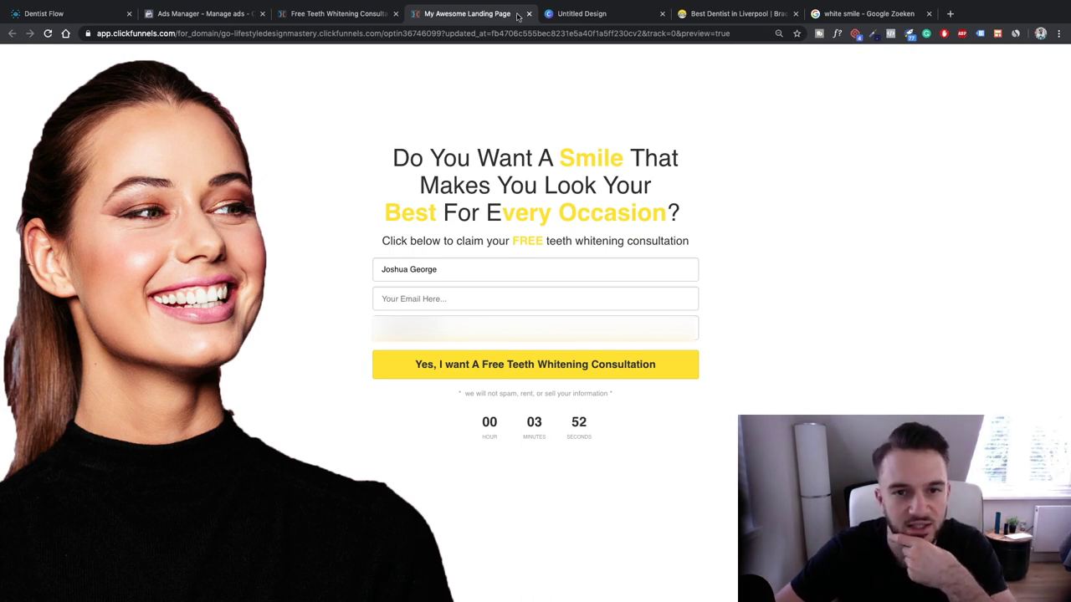
left_click(405, 23)
left_click(973, 61)
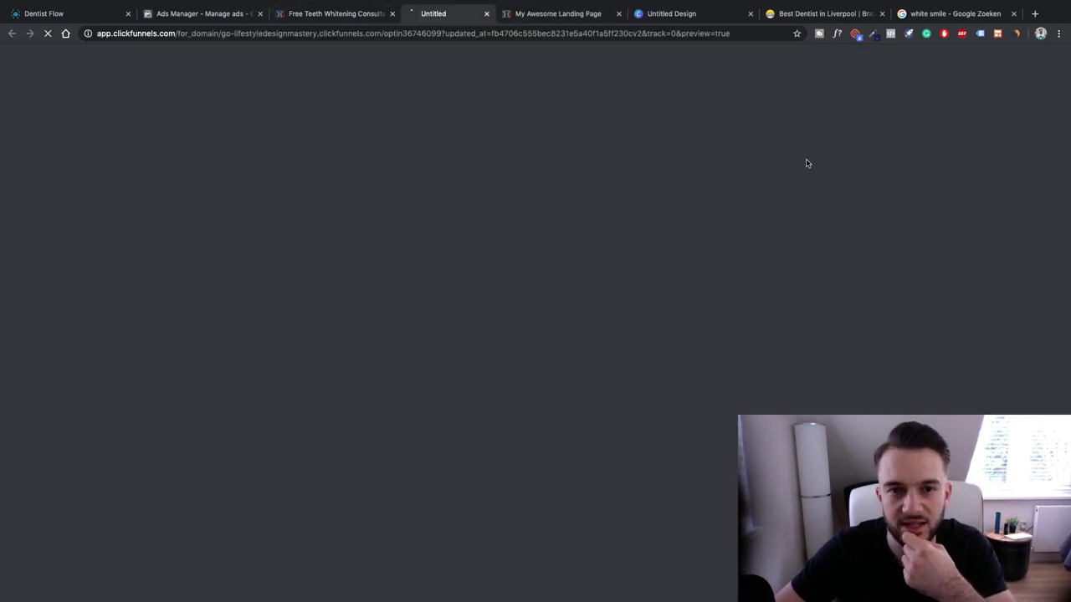